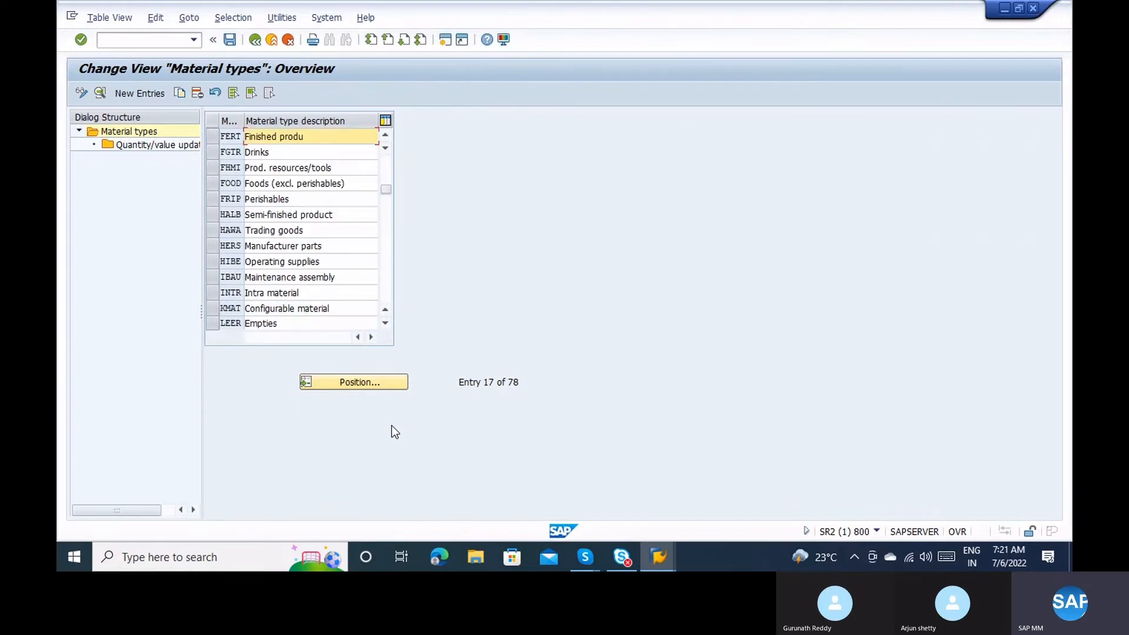
Copy the material type FERT as a new material type with the key ZFRT
click(213, 136)
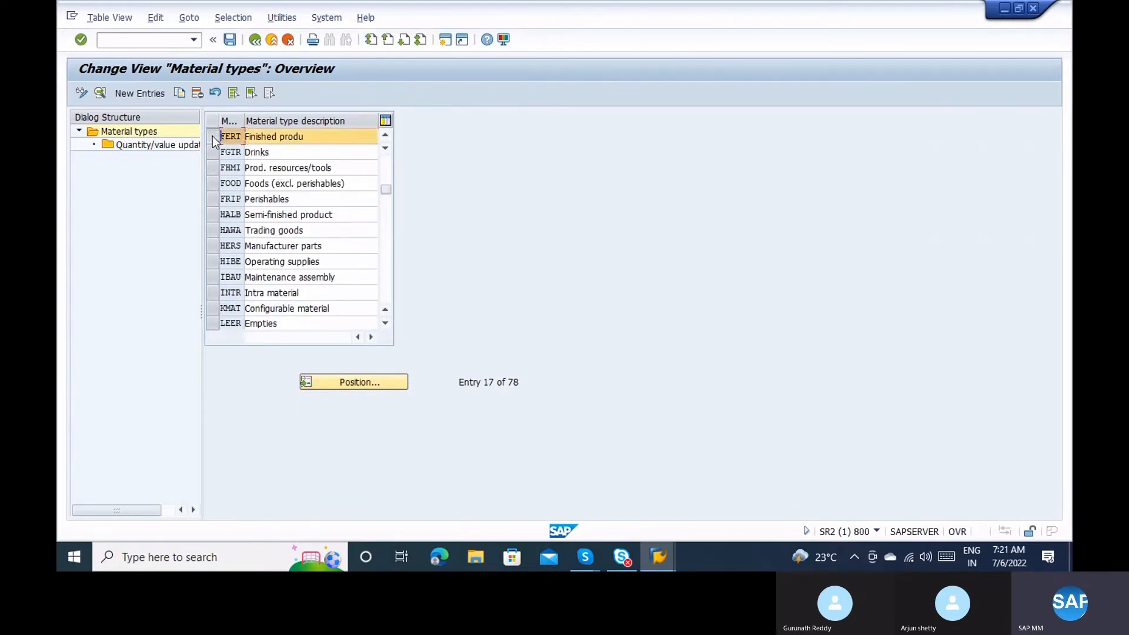
click(184, 92)
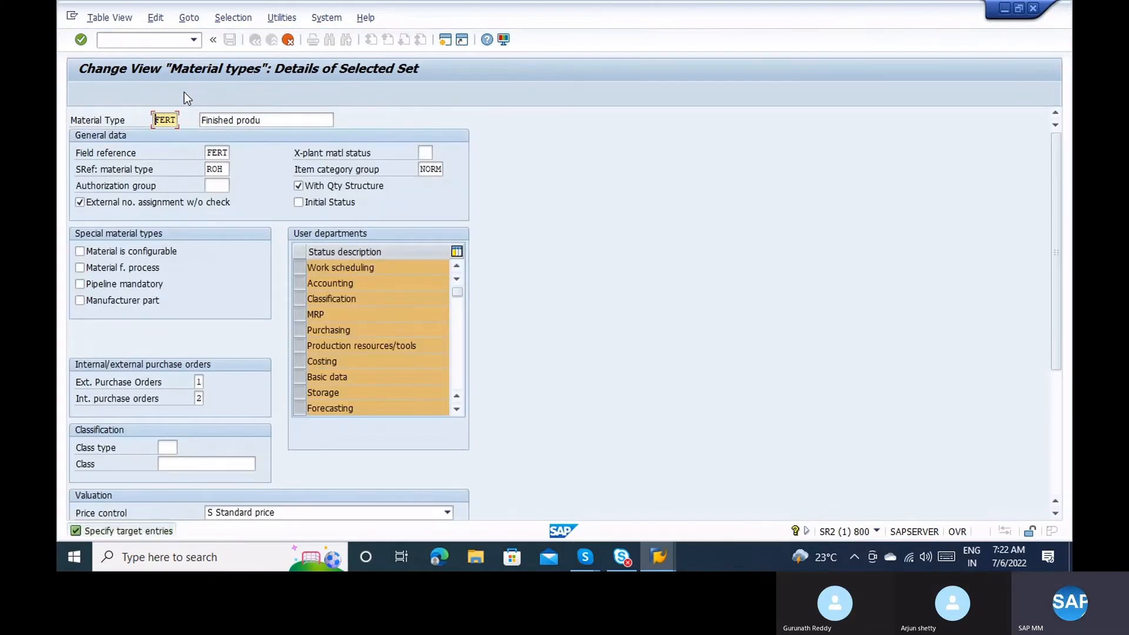
key(Delete)
Change the description of material type ZFRT to "Finished Goods- Testing"
click(283, 122)
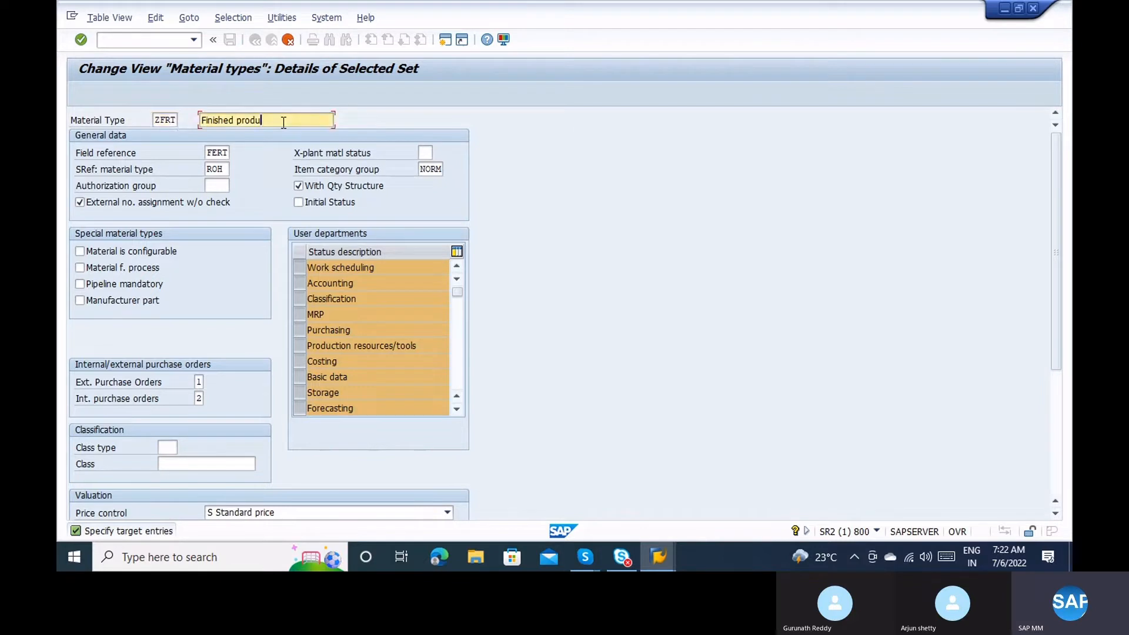
key(BackSpace)
key(BackSpace)
key(BackSpace)
key(BackSpace)
key(BackSpace)
text(Goods-)
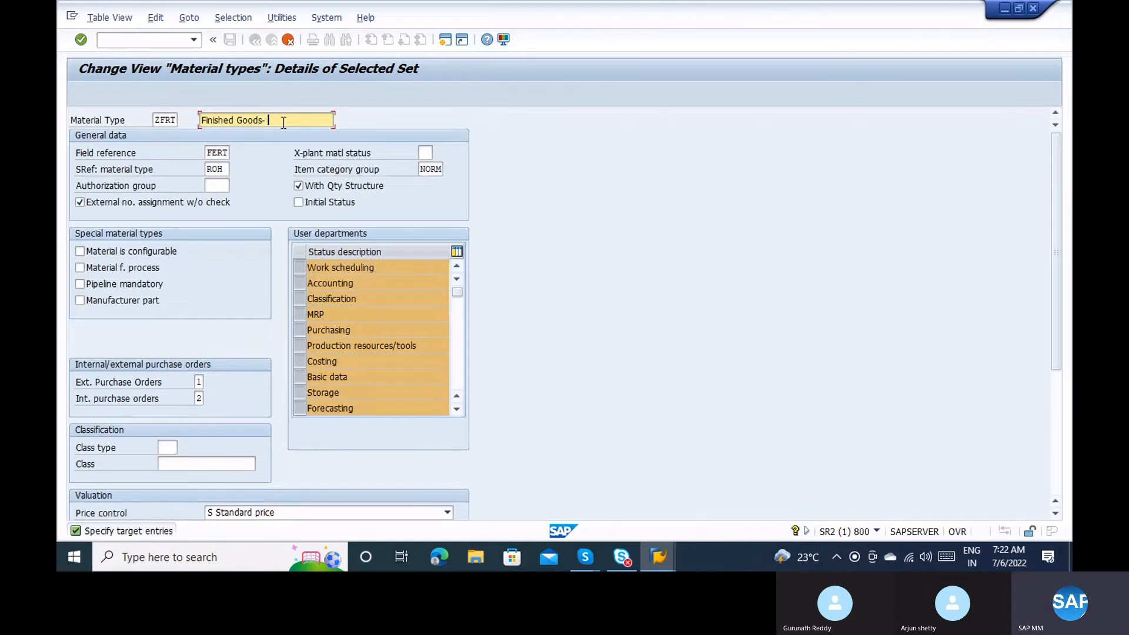
text( Testin)
key(BackSpace)
key(BackSpace)
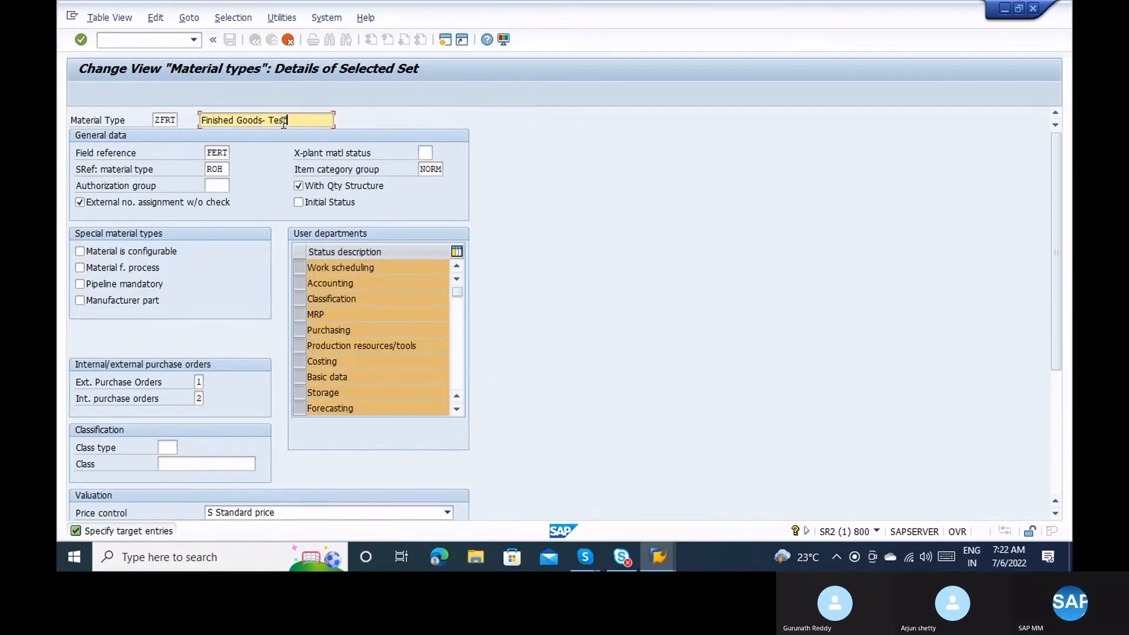
text(ing)
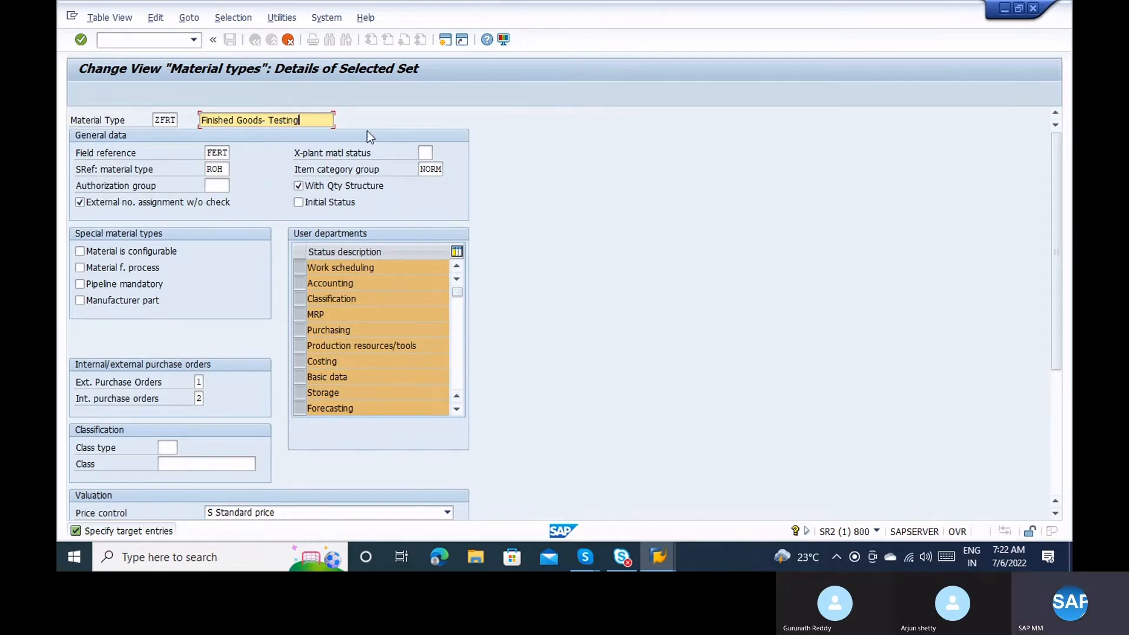
Keep the field reference, purchase order and valuation settings copied from FERT, accept the quantity/value updating entries and save ZFRT
click(229, 153)
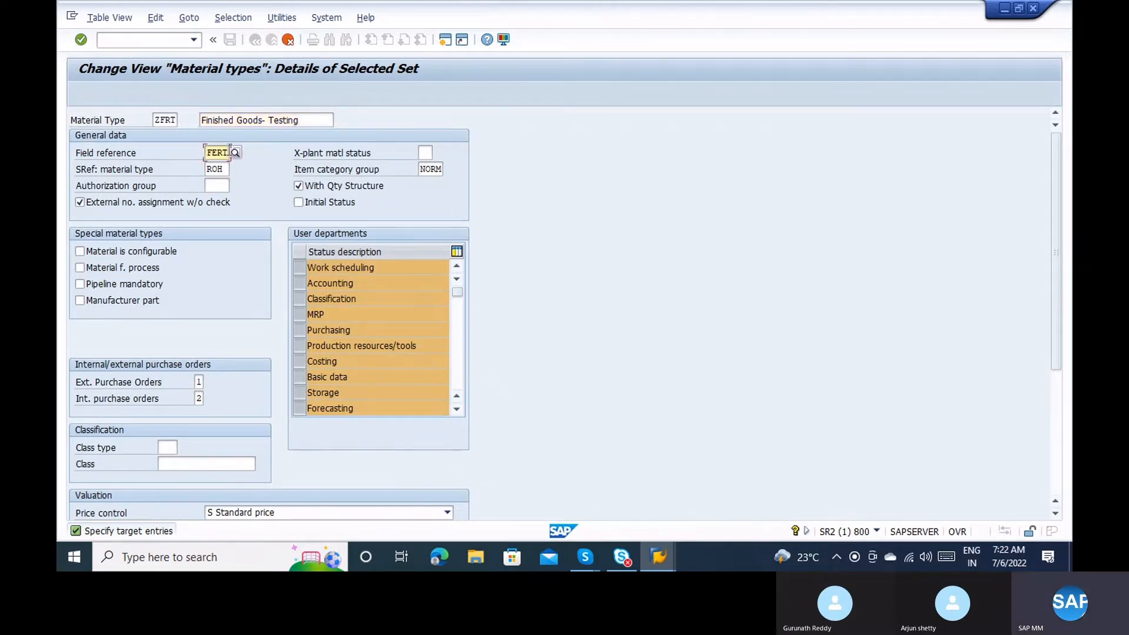
click(199, 376)
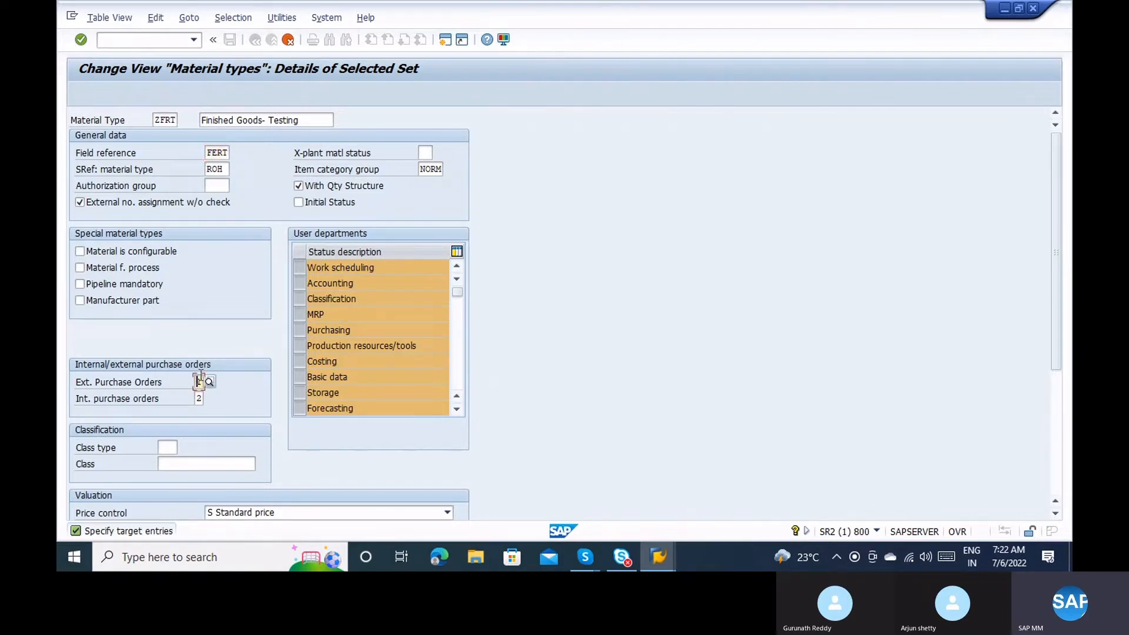
click(198, 398)
mouse_move(1053, 341)
mouse_down()
mouse_move(1067, 469)
mouse_move(1058, 458)
mouse_up()
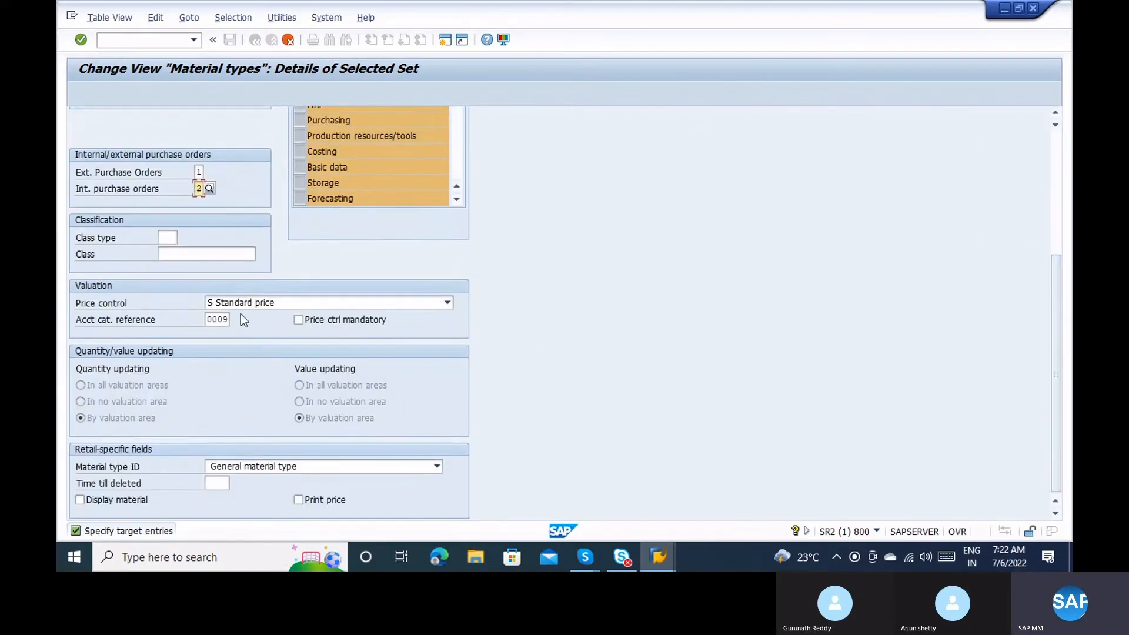
click(220, 319)
click(348, 418)
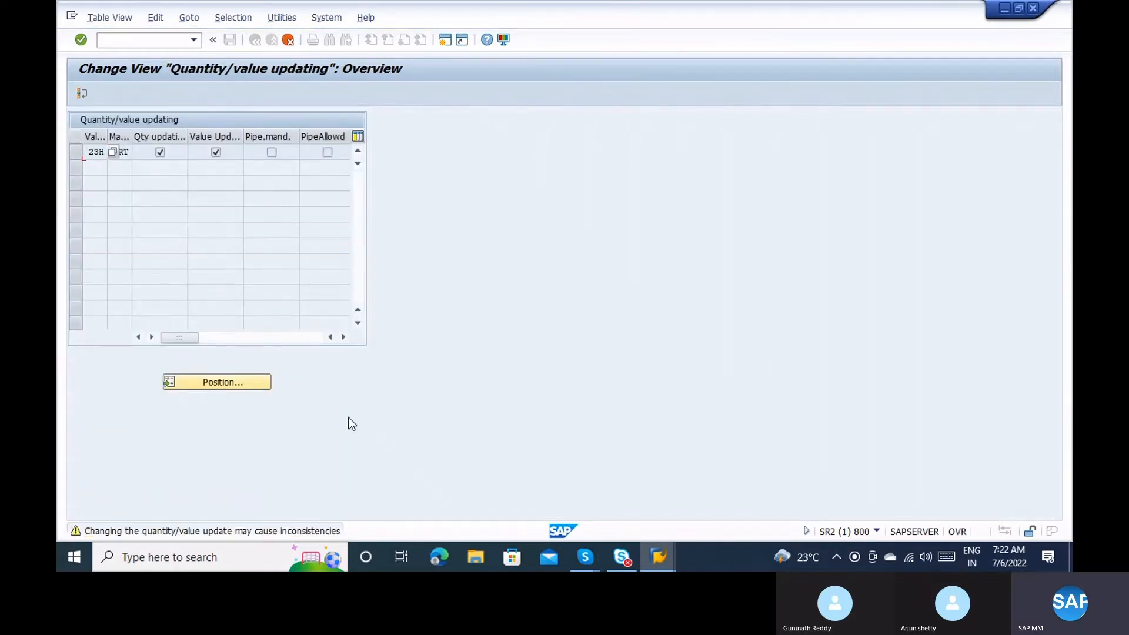
key(Return)
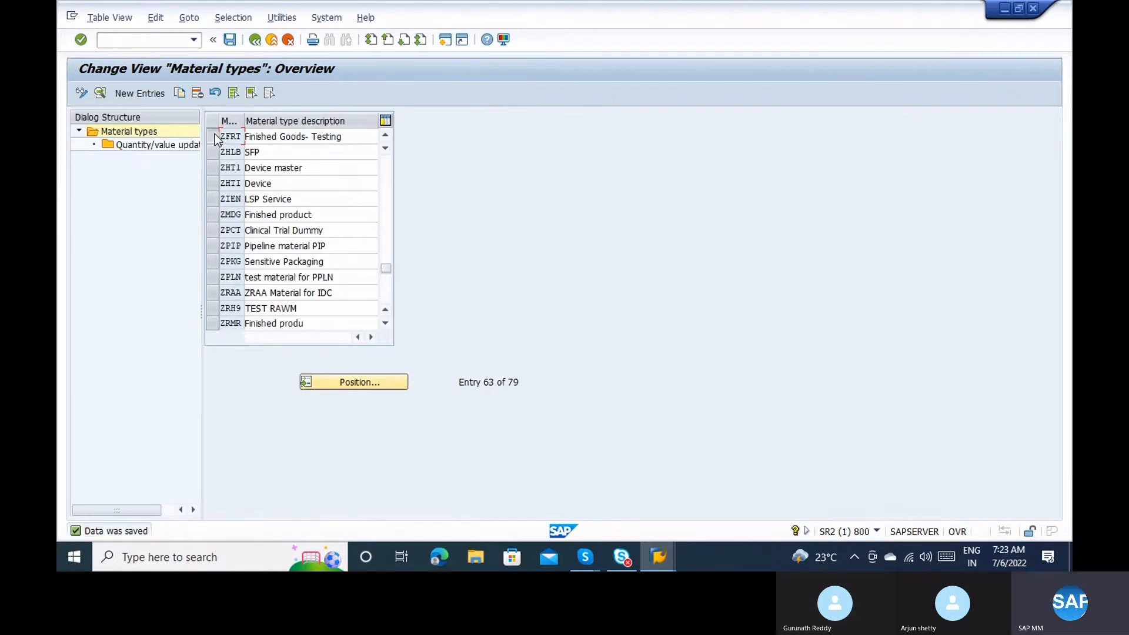
Display the quantity/value updating of material type ZFRT and position the list at valuation area TAT0
click(214, 133)
click(167, 144)
double_click(167, 145)
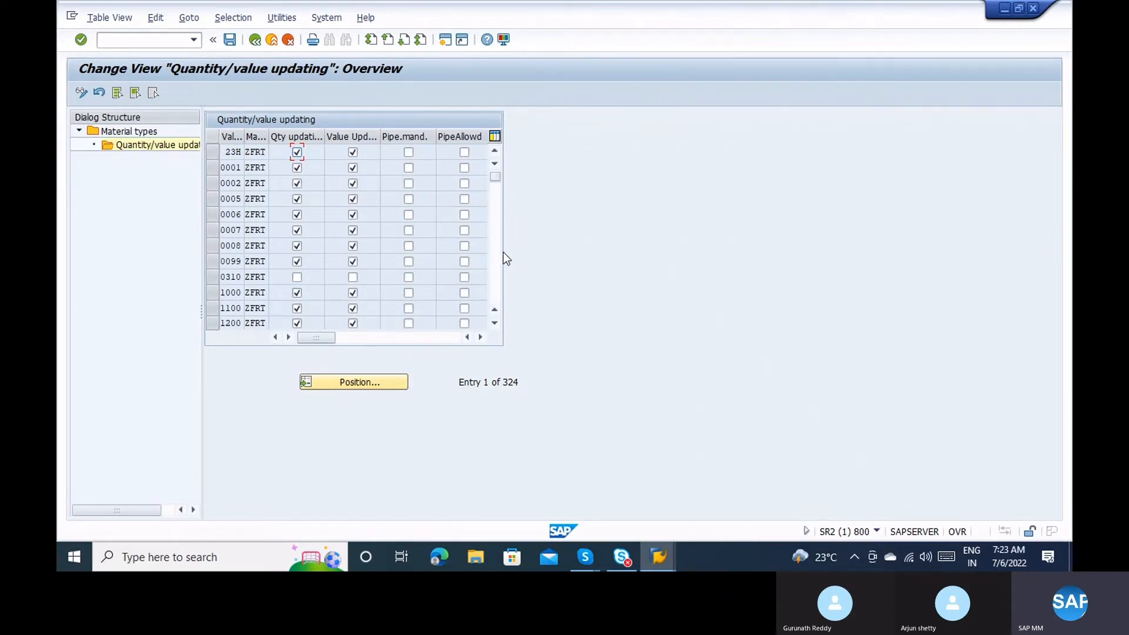
scroll(501, 252, down, 8)
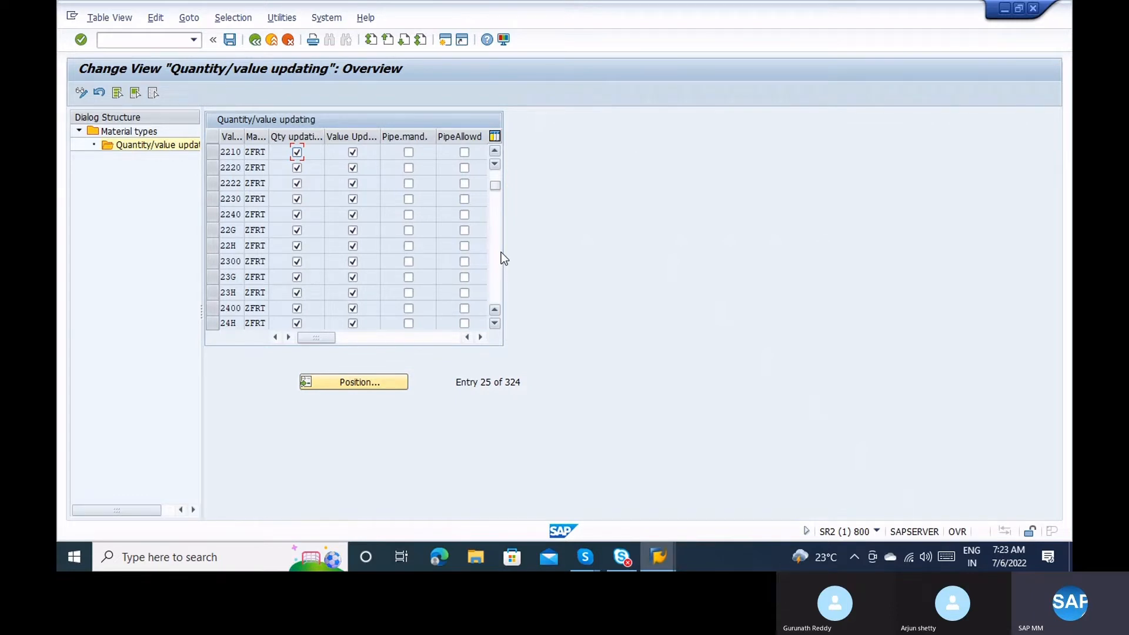
scroll(501, 266, down, 20)
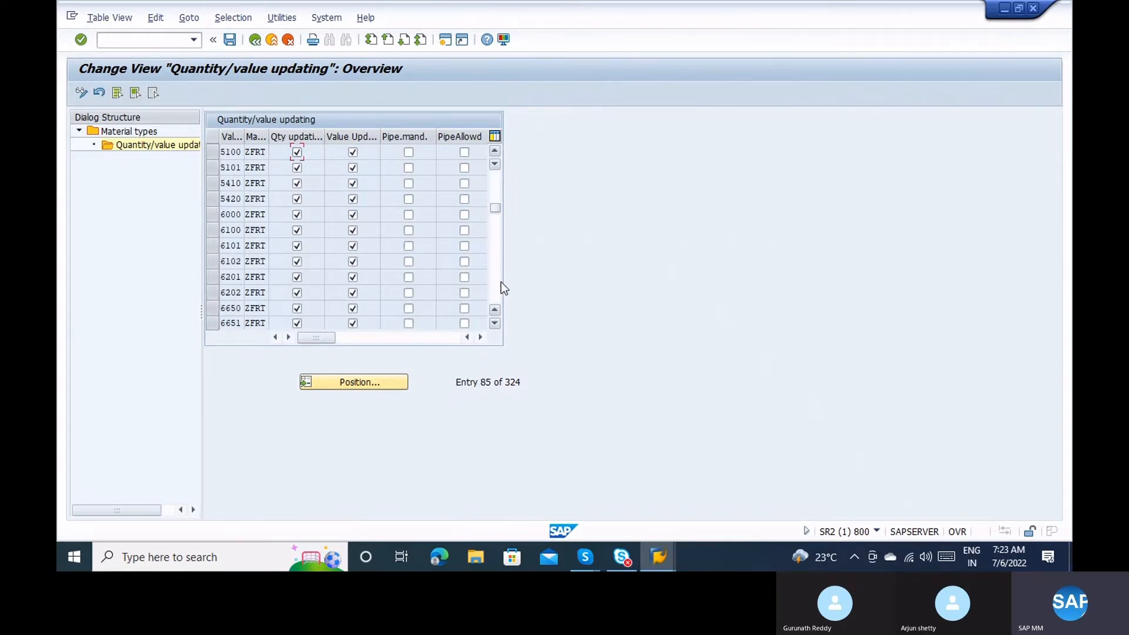
scroll(496, 288, down, 12)
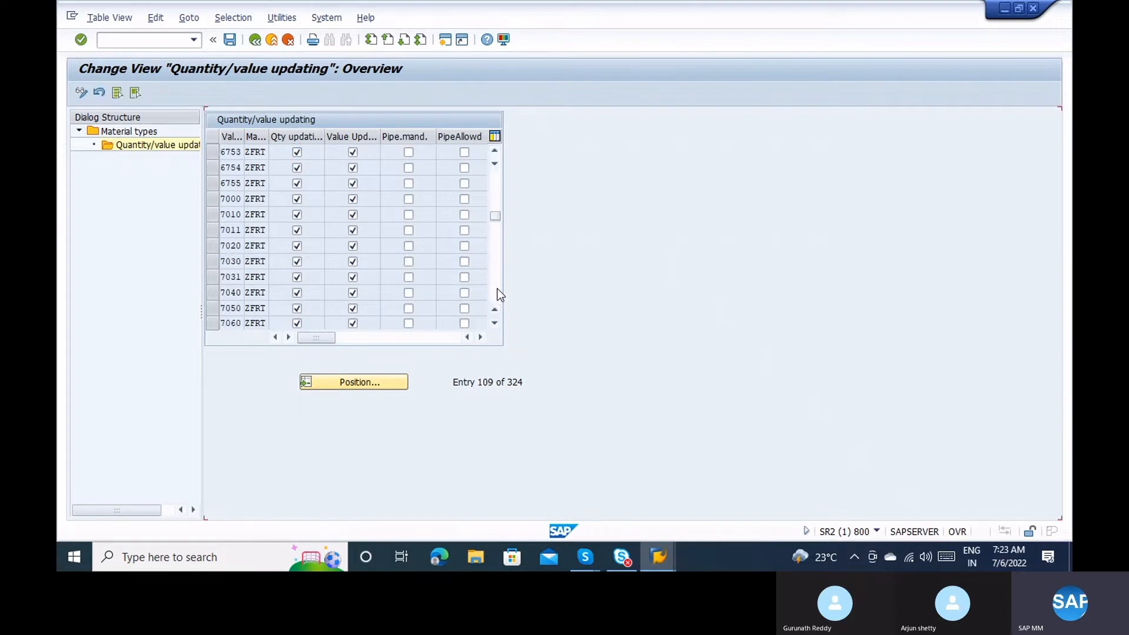
click(348, 382)
text(TAT0)
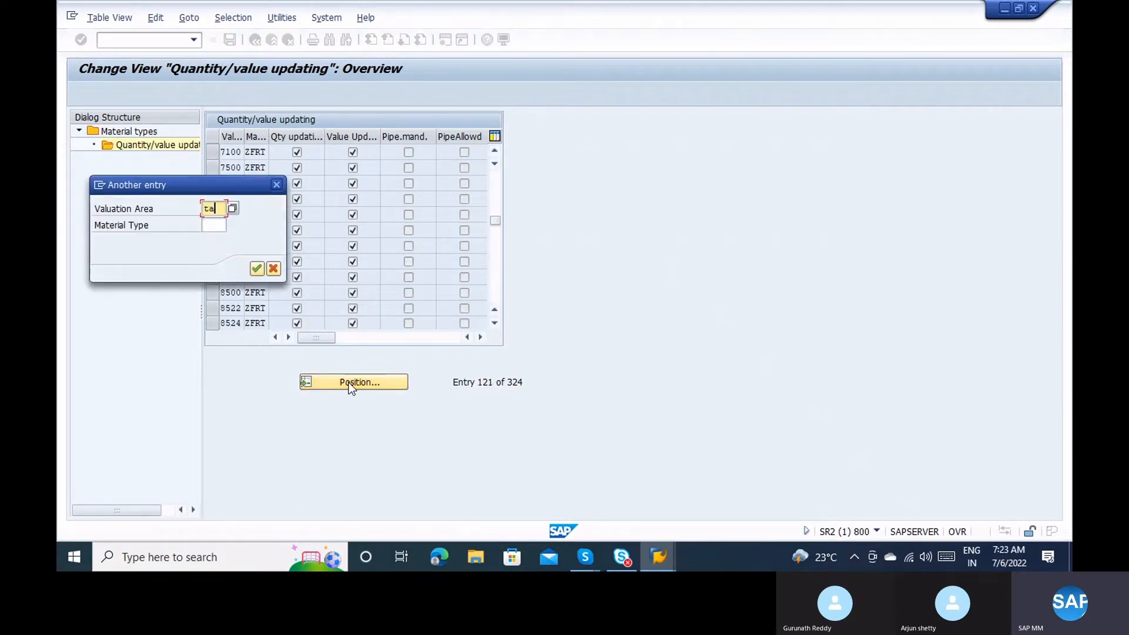
key(Return)
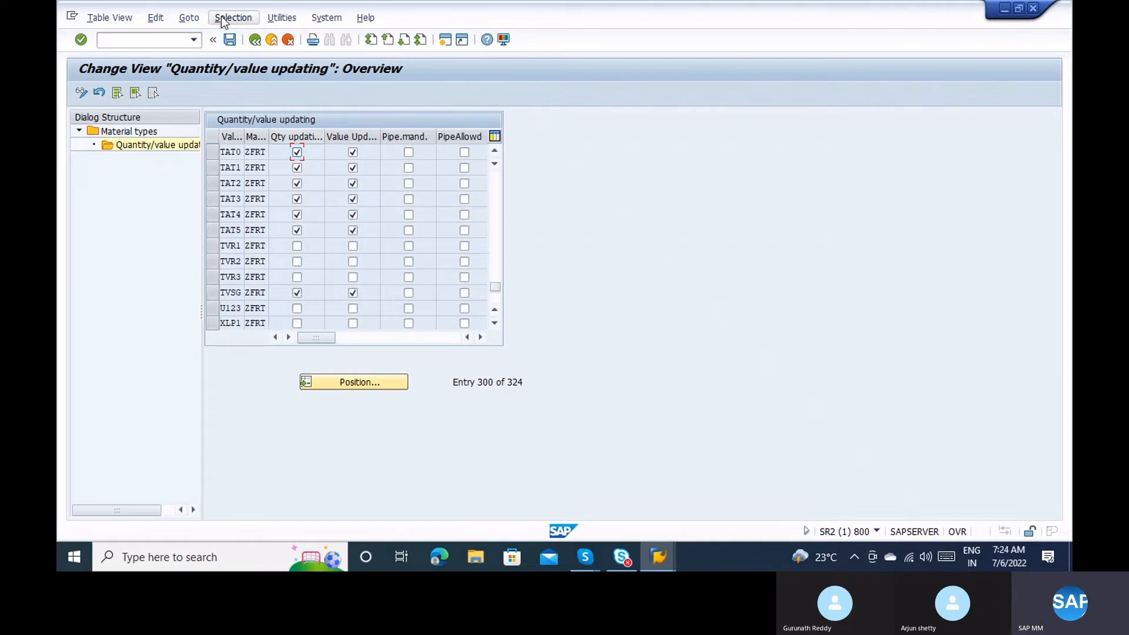
Leave the material types view and open the changeable number range groups for material master with transaction MMNR
click(255, 44)
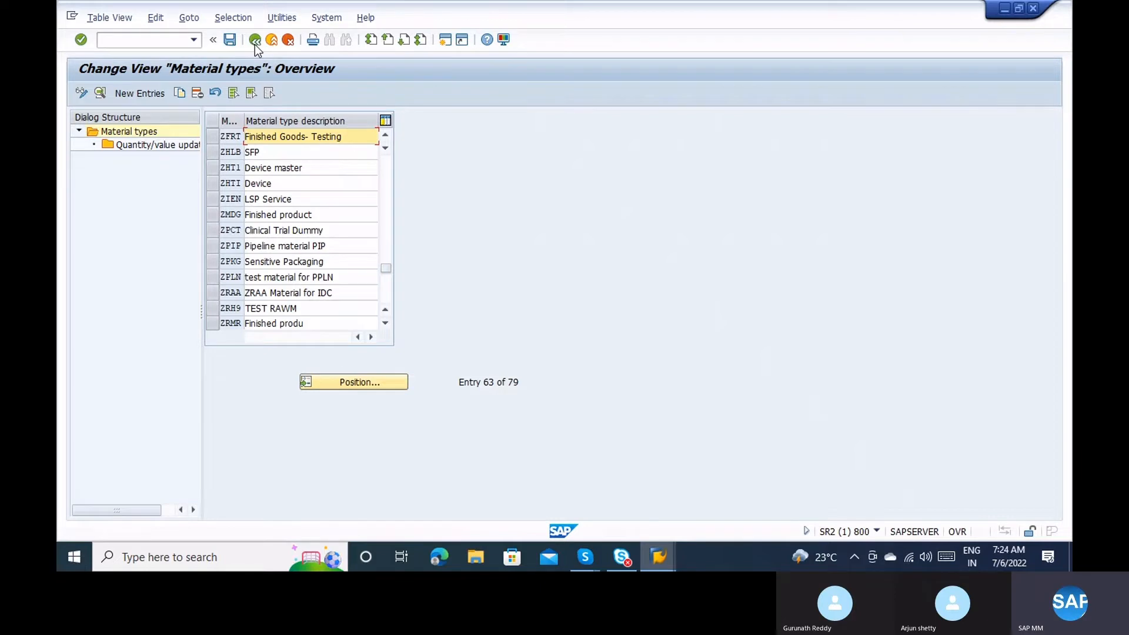
click(255, 45)
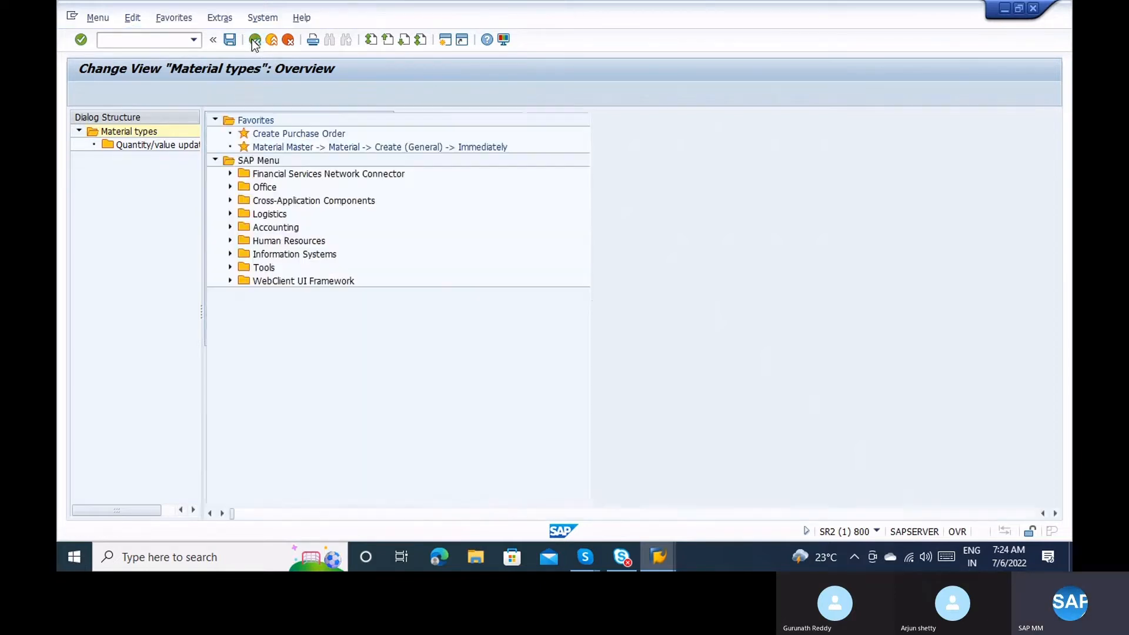
text(MMNR)
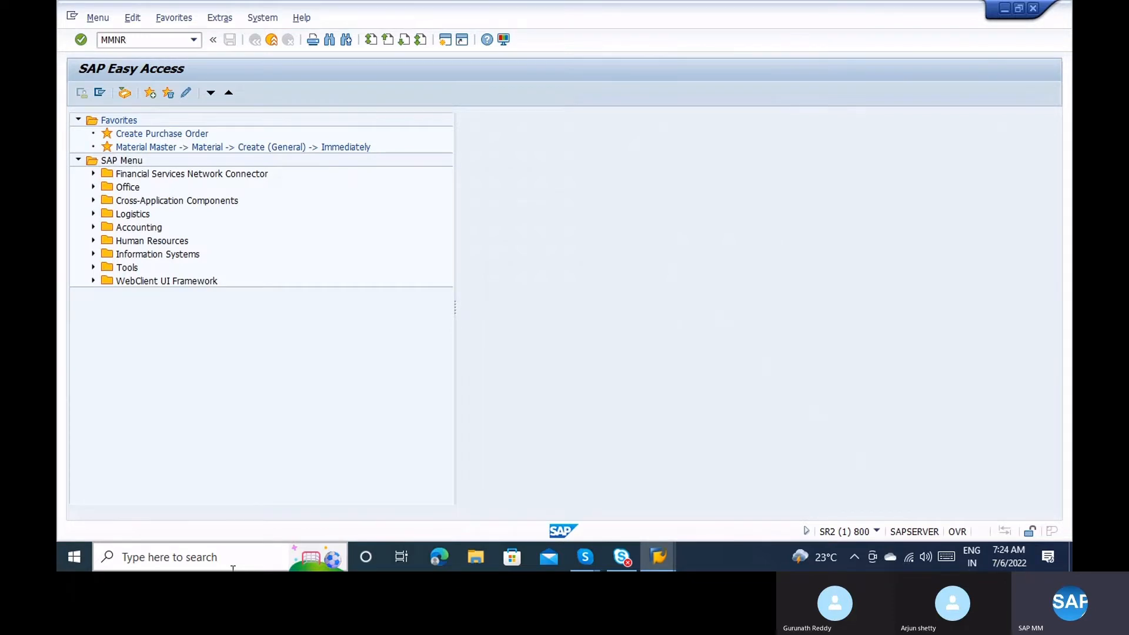
key(Return)
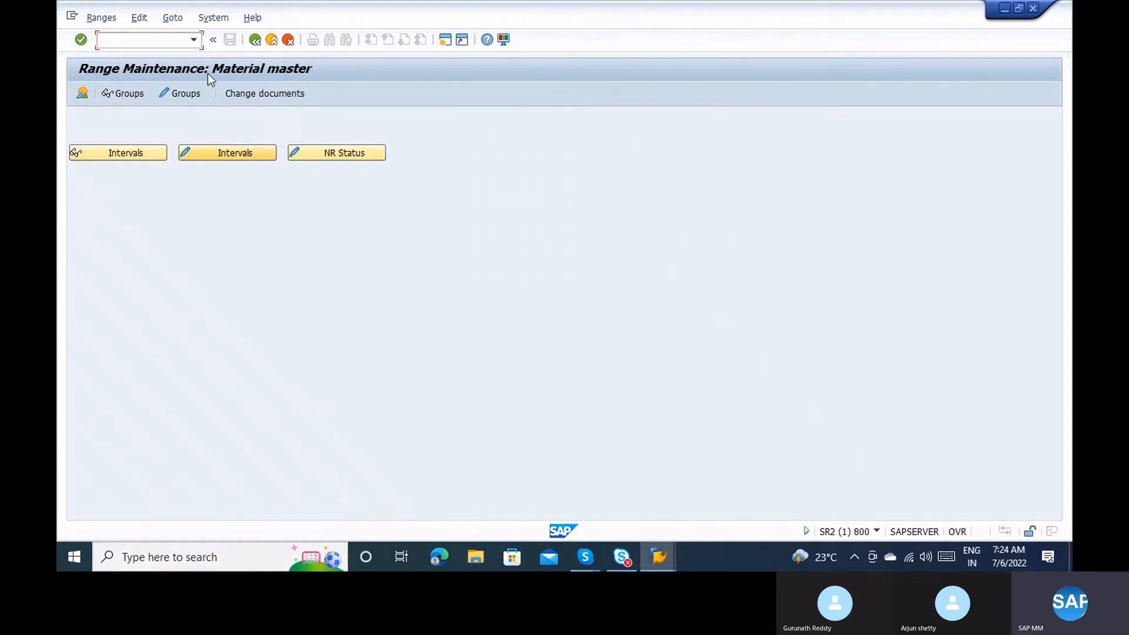
click(194, 92)
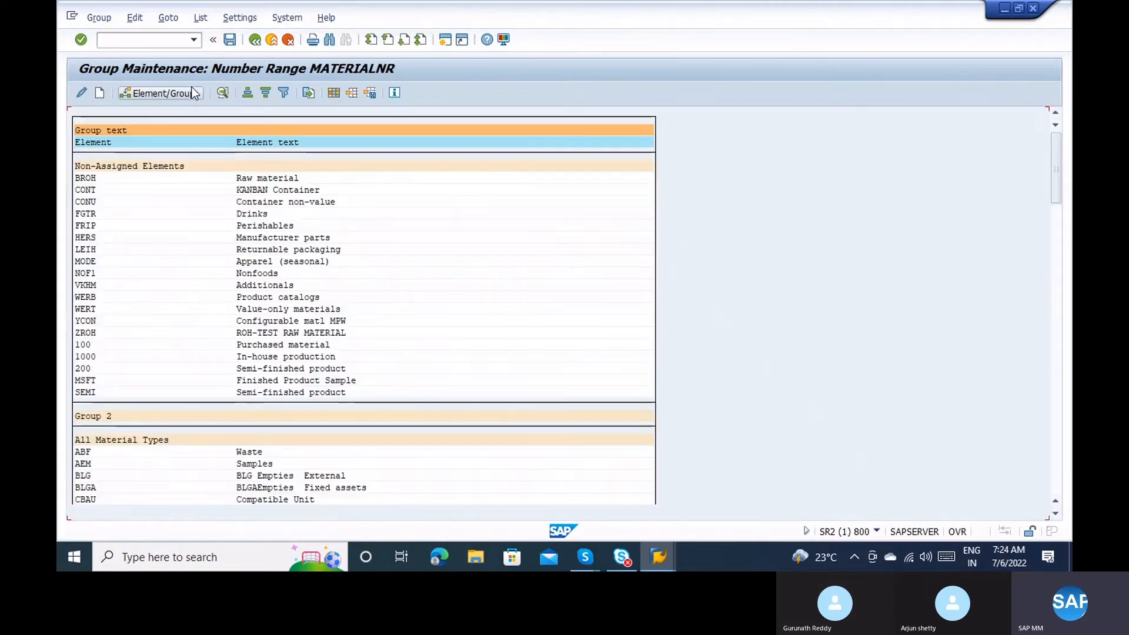
click(213, 18)
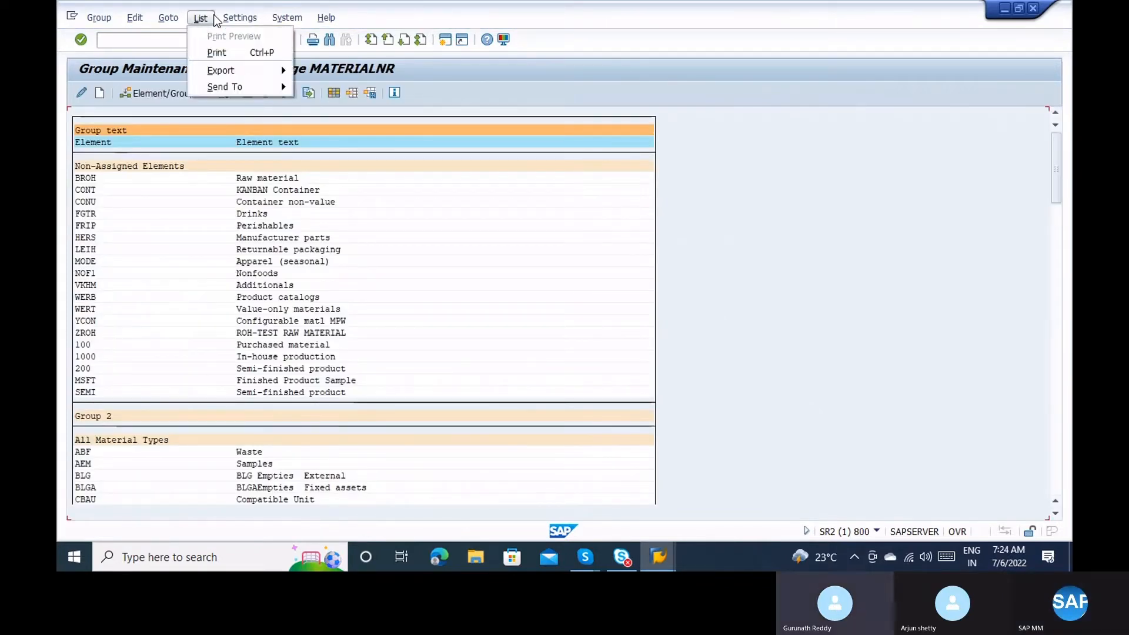
mouse_move(169, 22)
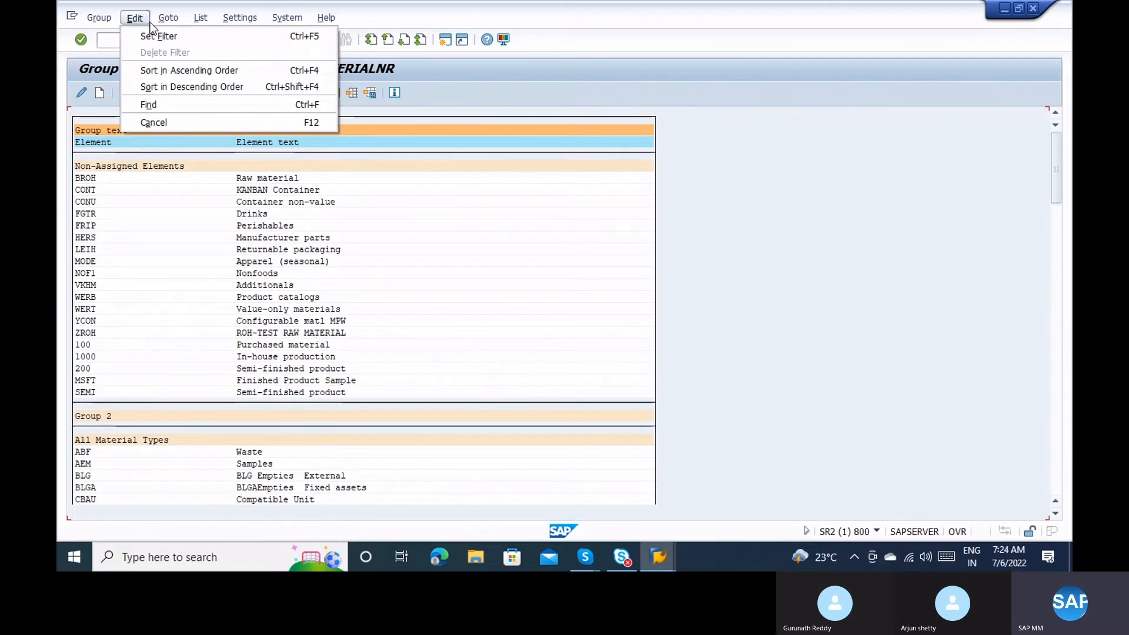
mouse_move(114, 20)
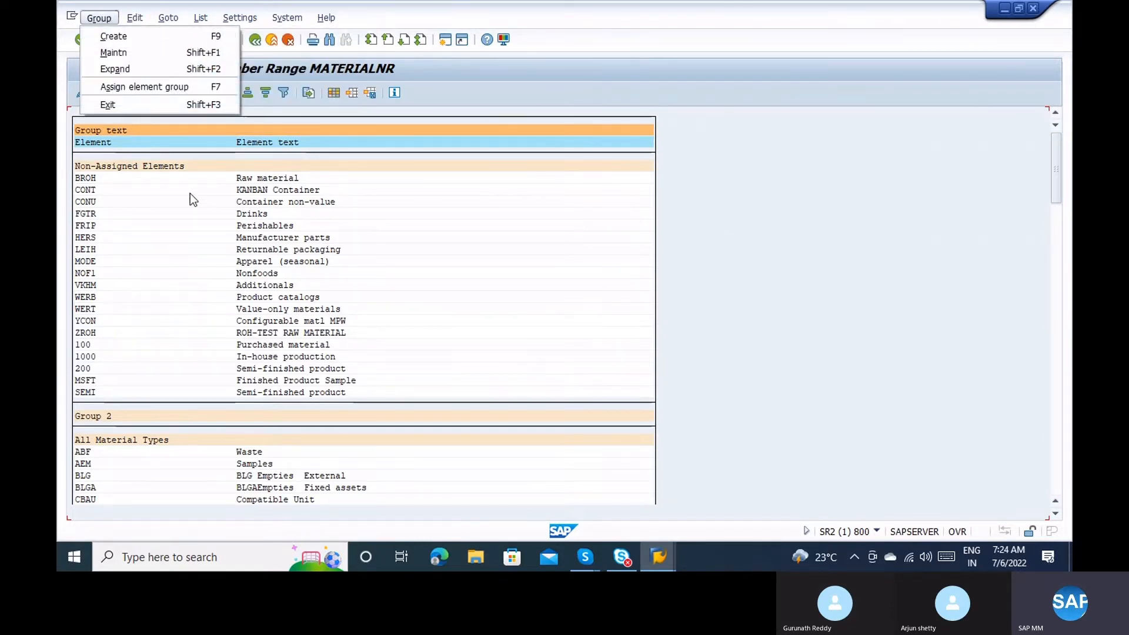
click(186, 40)
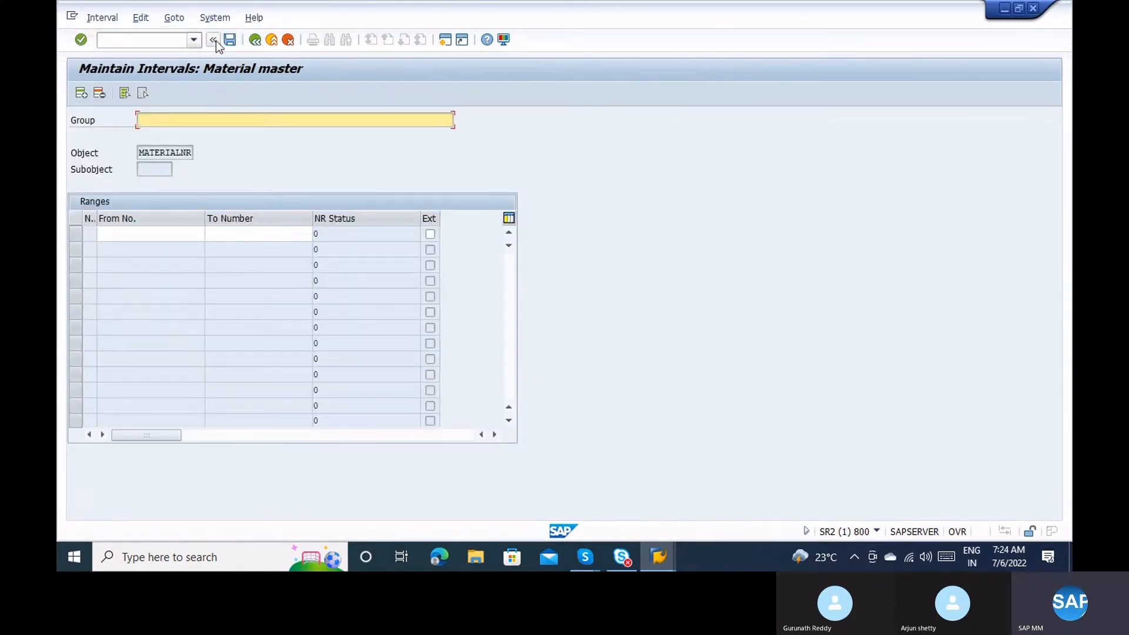
click(255, 40)
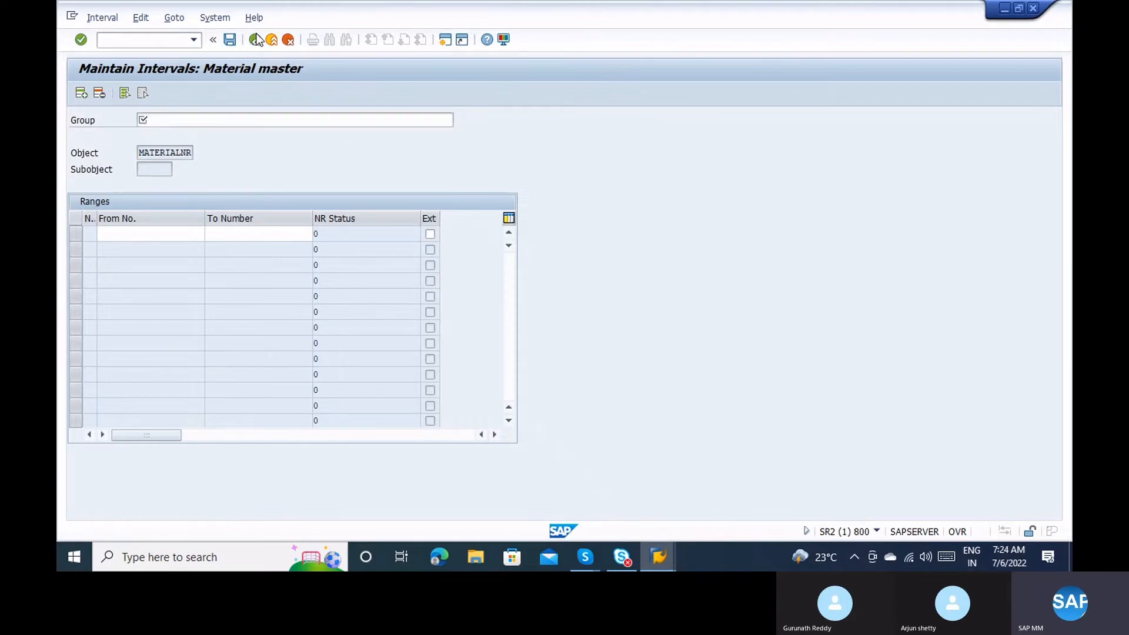
click(93, 23)
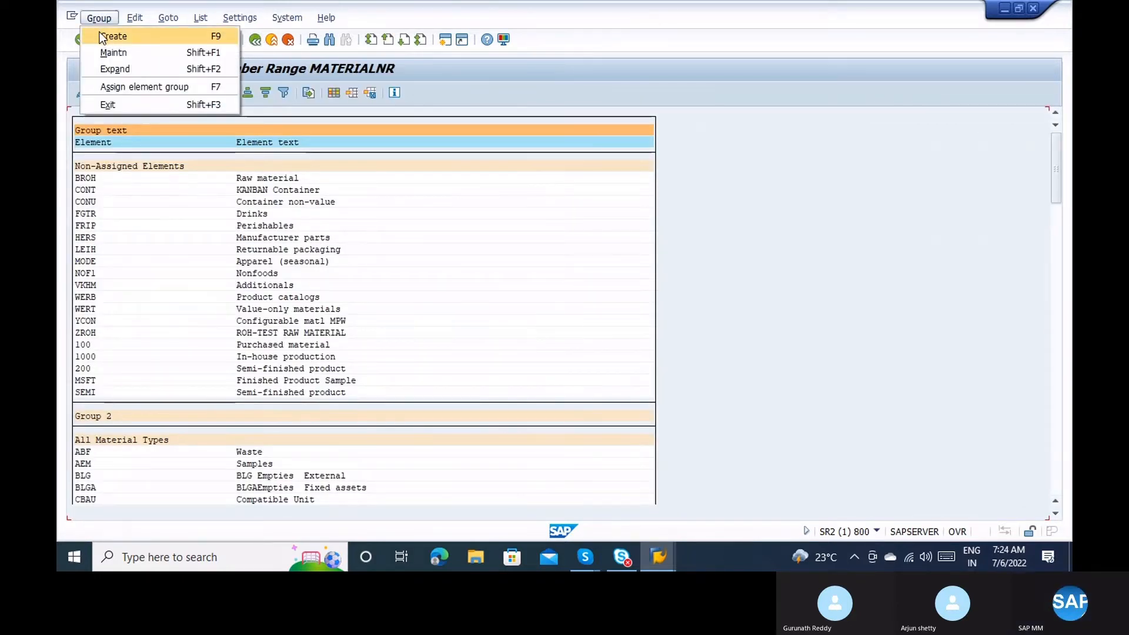
click(103, 53)
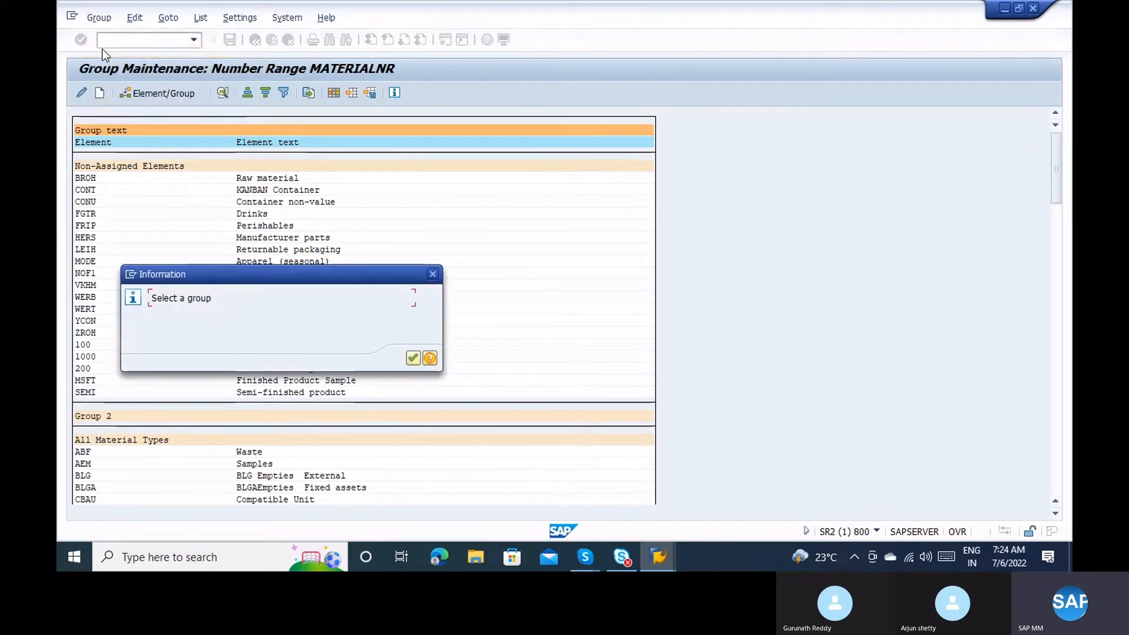
click(408, 358)
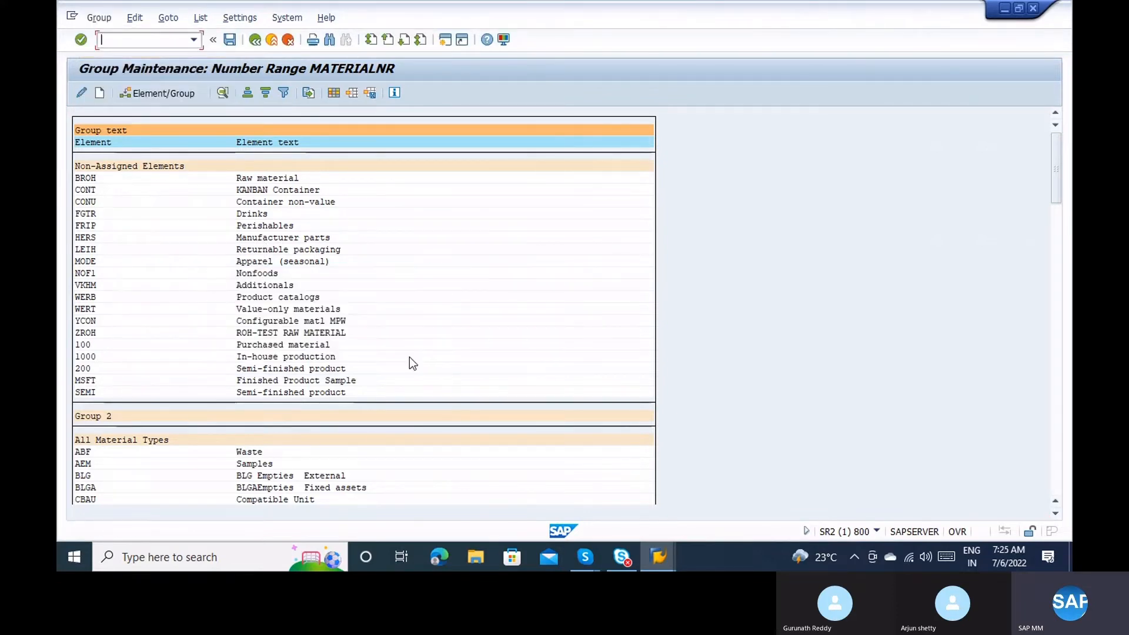
Open the form for a new number range group, examine its From No. and To Number fields, and return to the group list
click(104, 20)
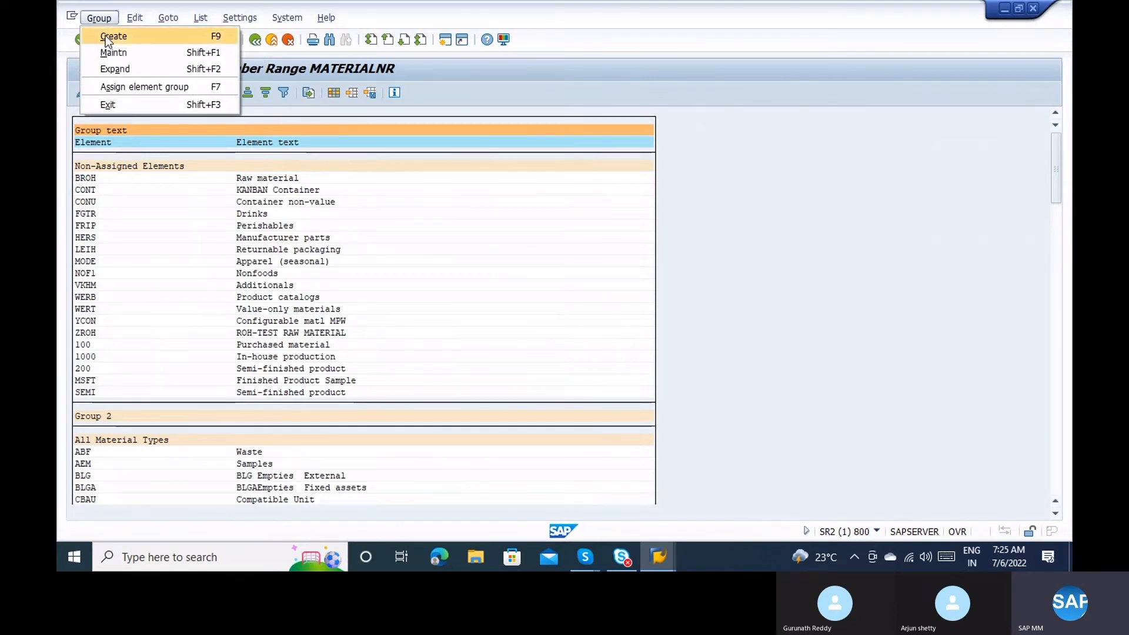
click(105, 36)
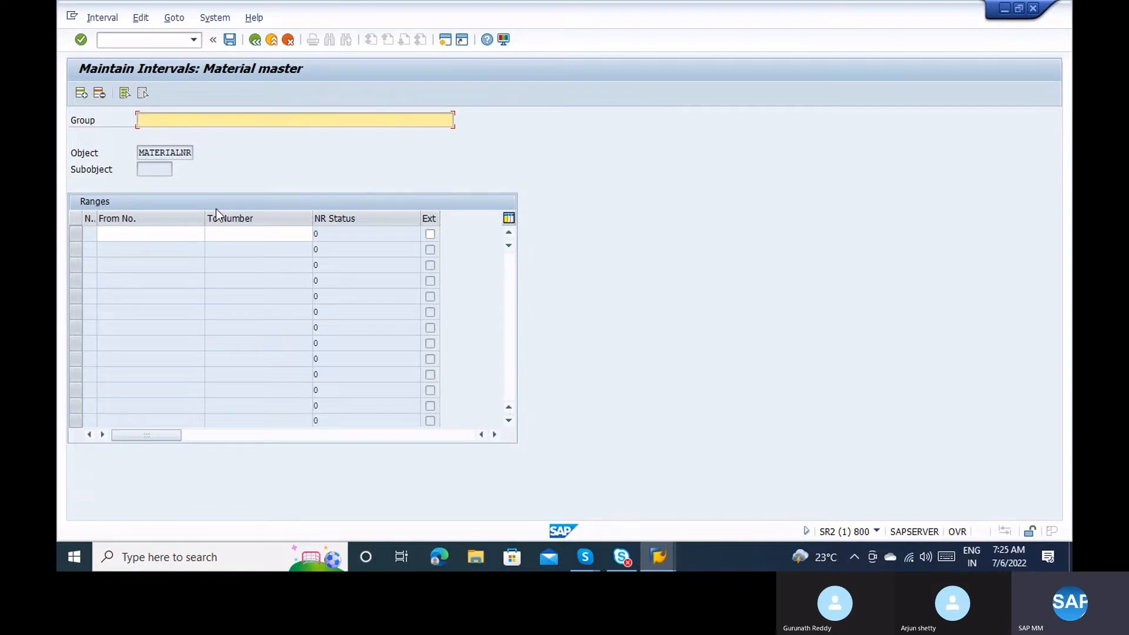
click(171, 234)
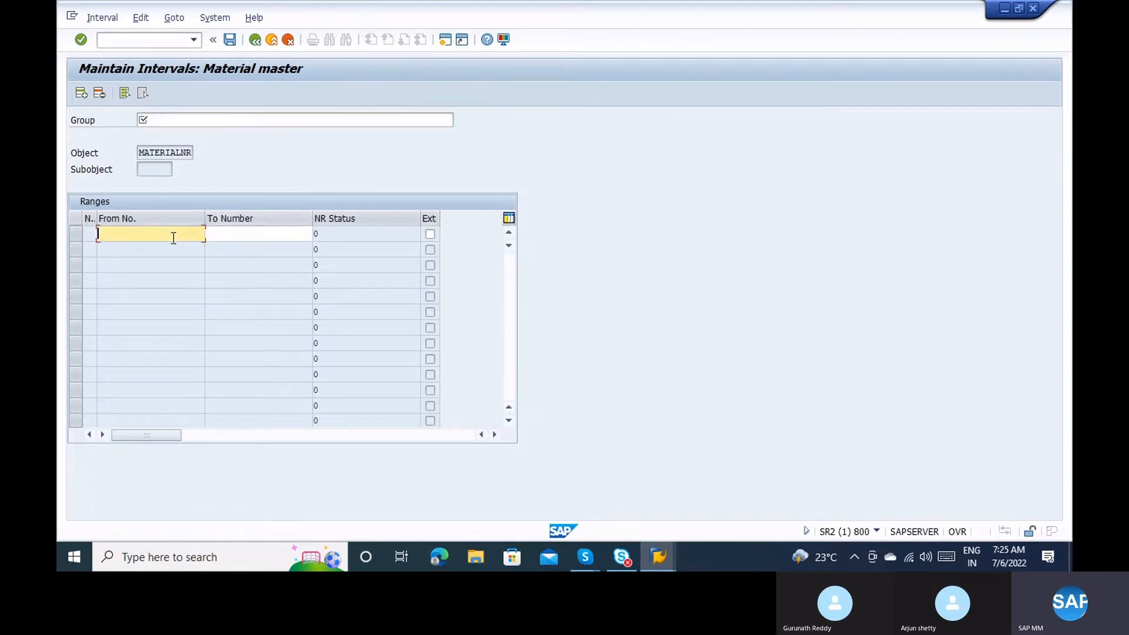
click(249, 238)
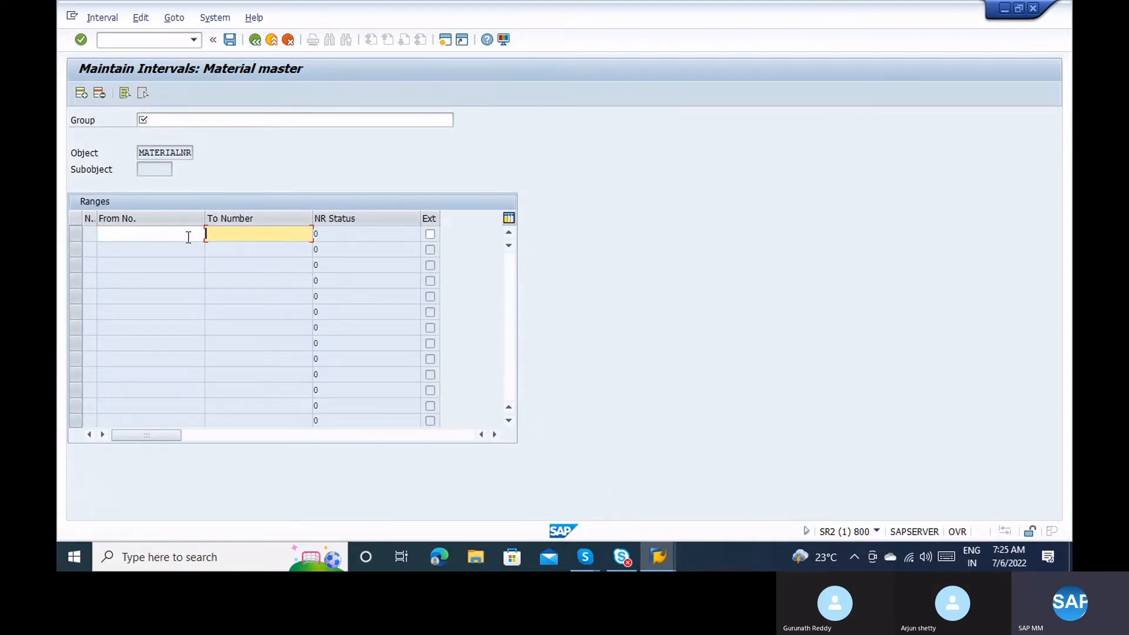
click(141, 234)
click(256, 40)
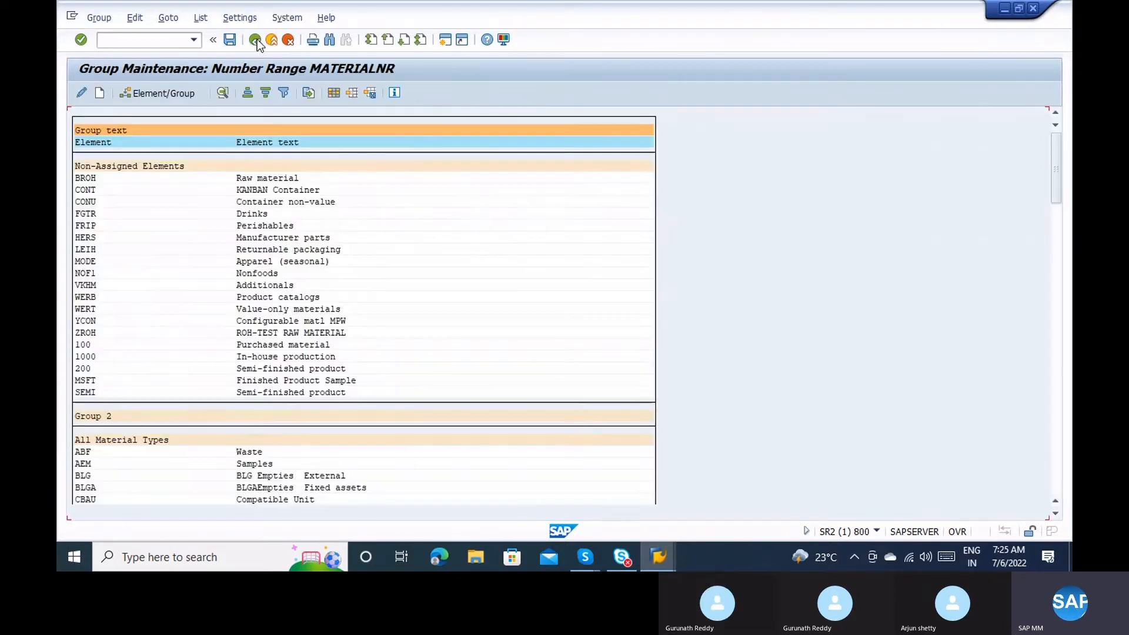
Leave the group maintenance, display the material master intervals through to the end of the list, and return to the range maintenance screen
click(256, 40)
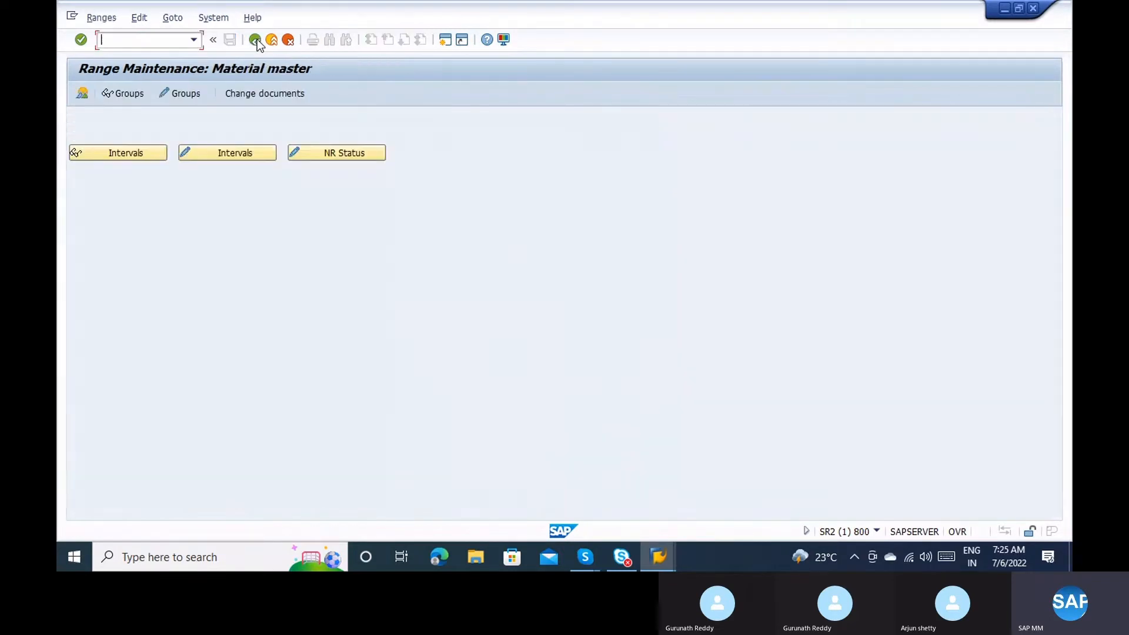
click(116, 153)
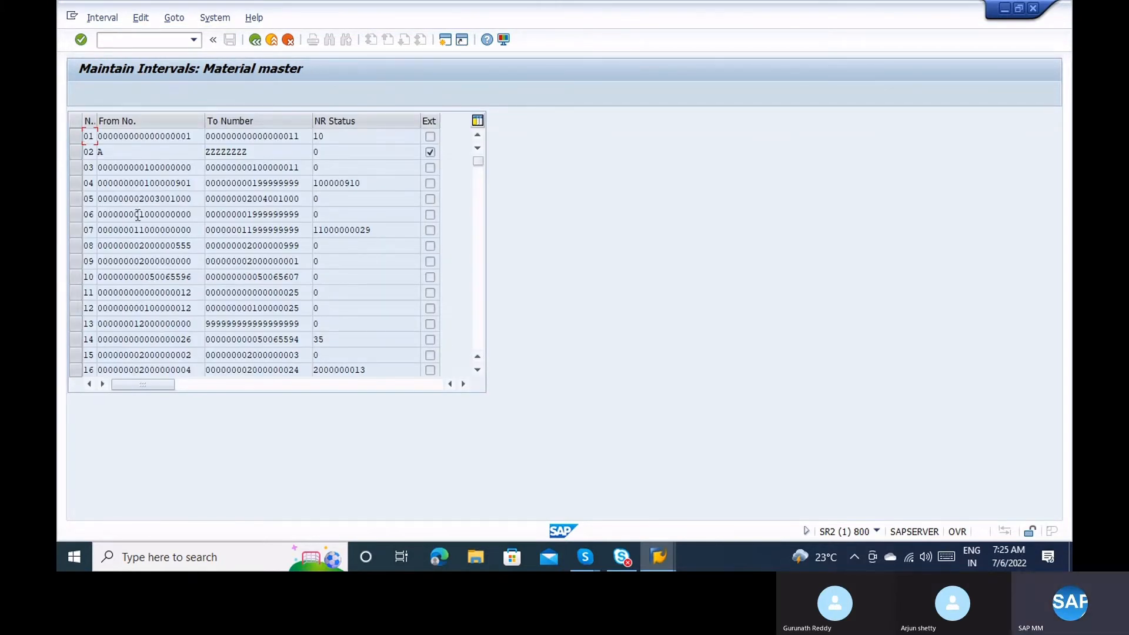
click(479, 291)
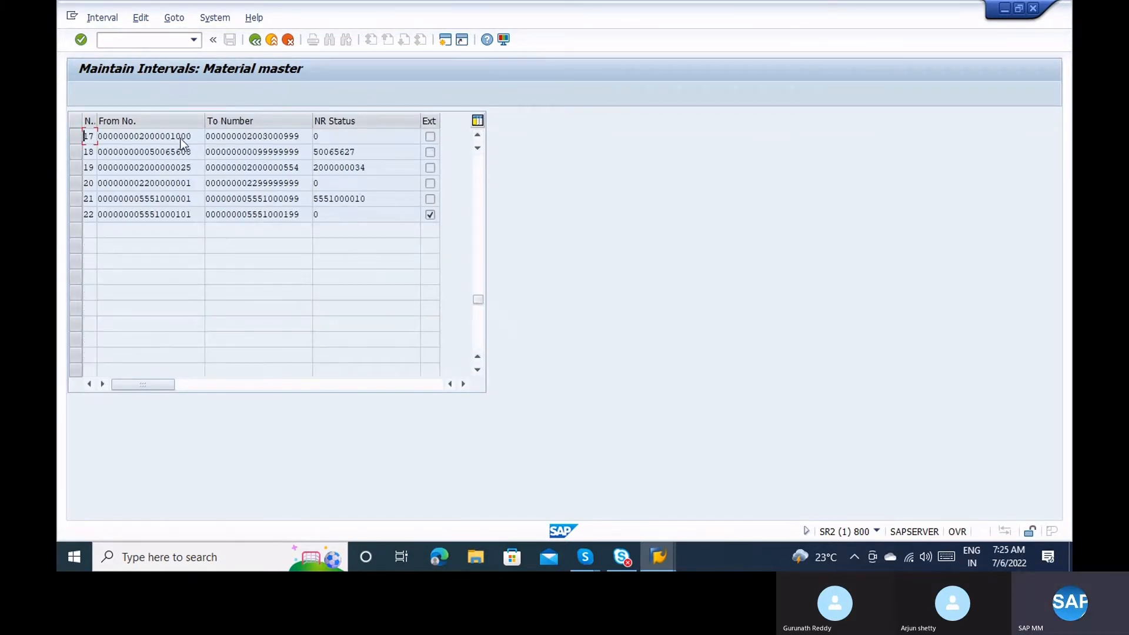
click(479, 172)
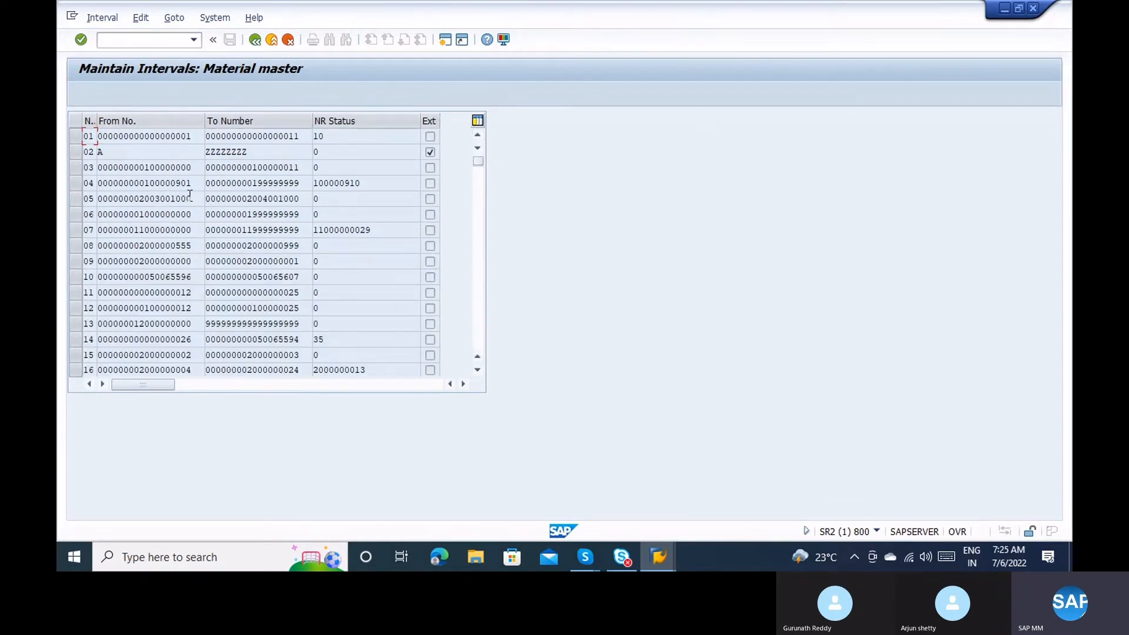
click(255, 40)
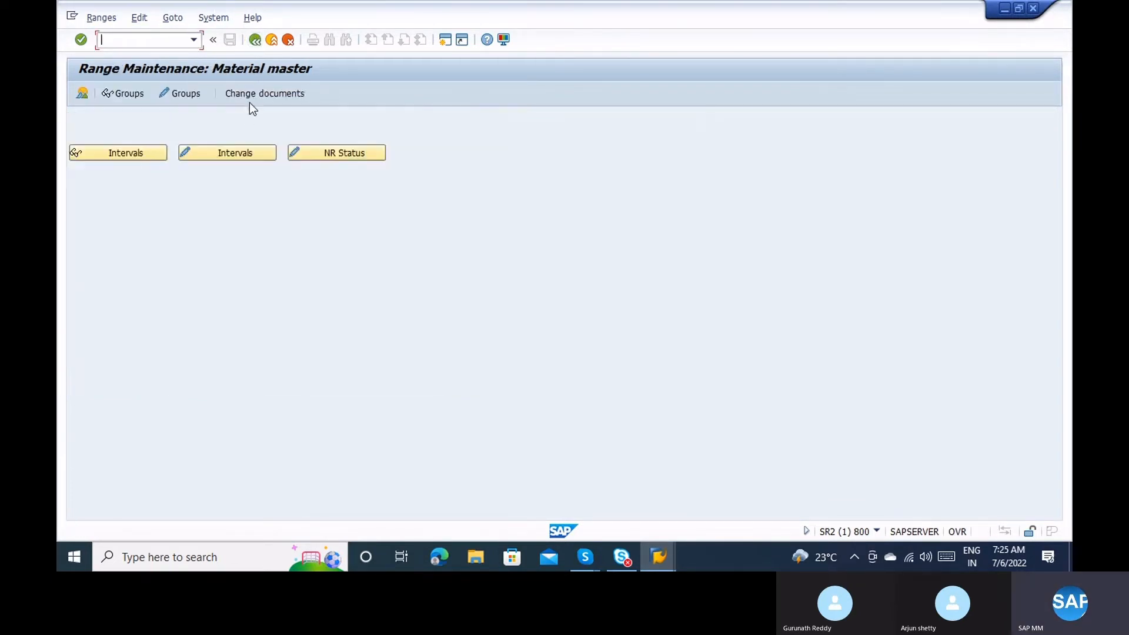
Open the material master intervals for changing and set the To Number of interval 04 to 100000999
click(227, 151)
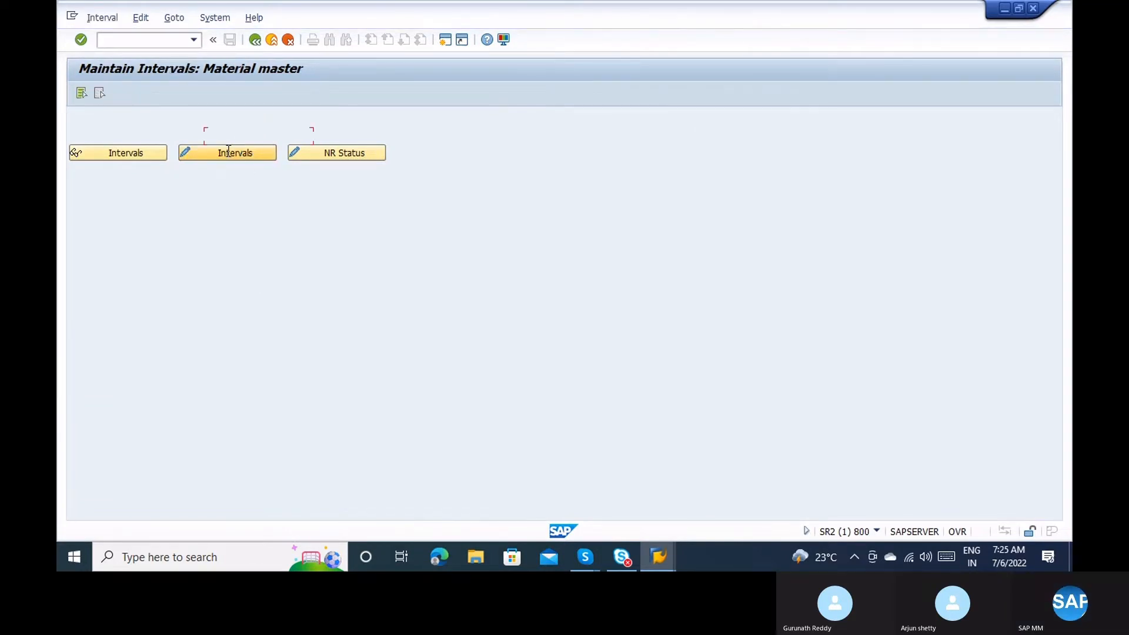
click(101, 18)
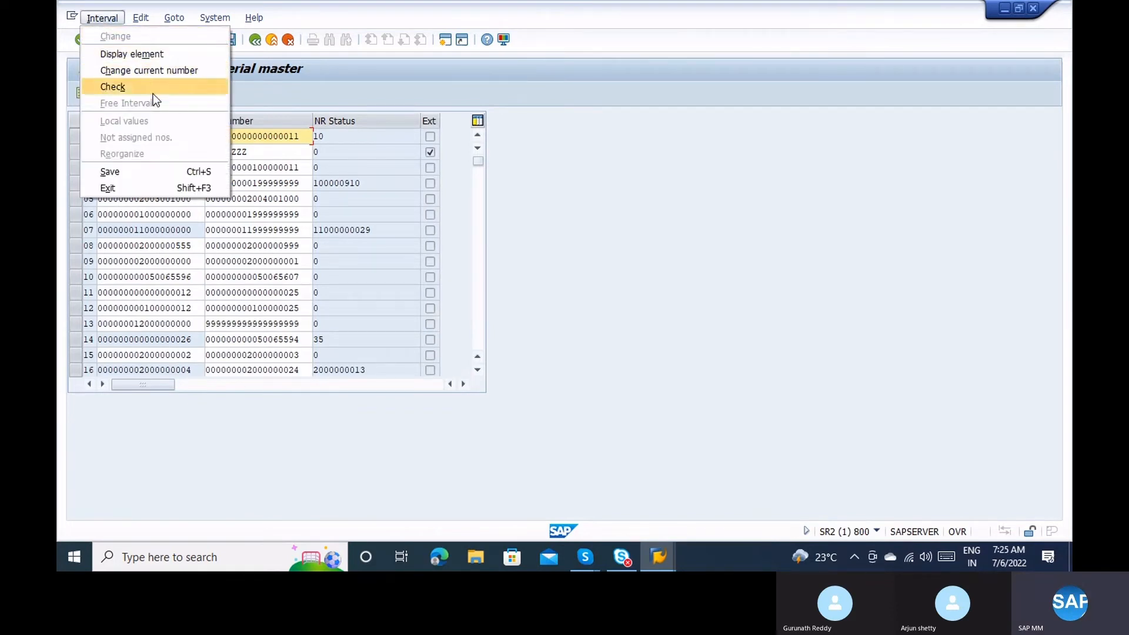
click(181, 277)
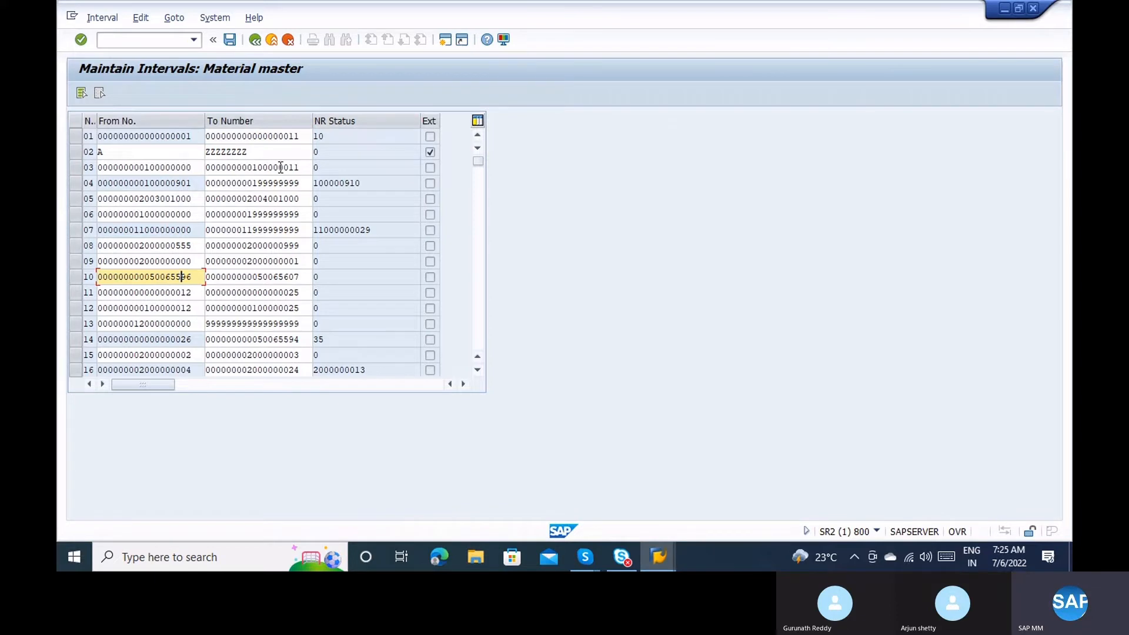
click(303, 182)
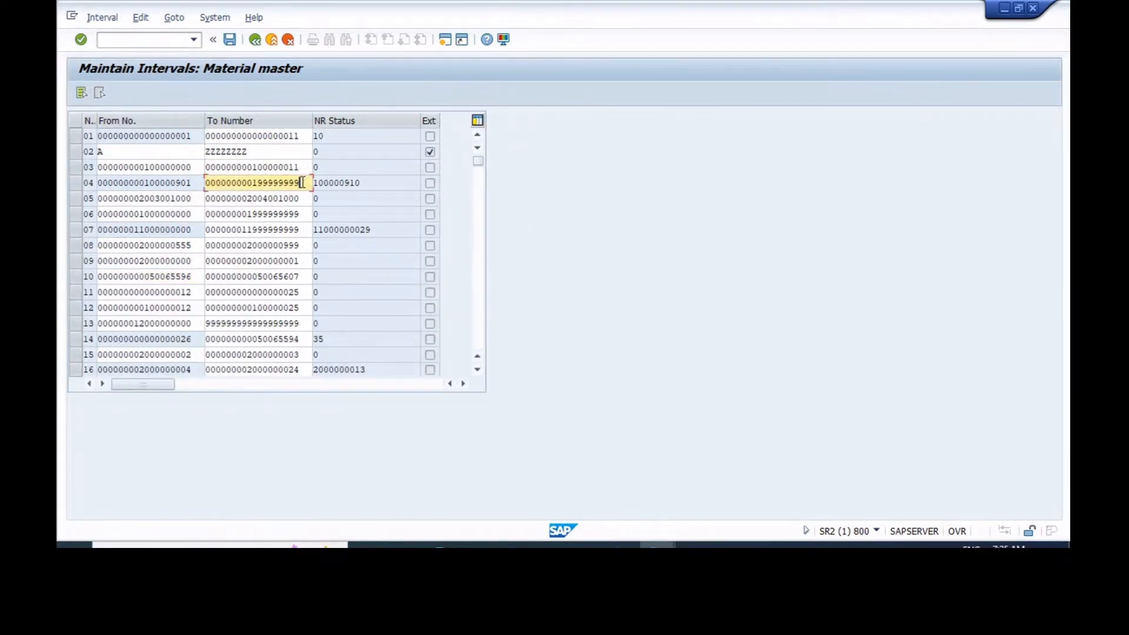
key(BackSpace)
key(BackSpace)
key(BackSpace)
key(BackSpace)
key(BackSpace)
key(BackSpace)
key(BackSpace)
key(BackSpace)
text(00000000)
key(BackSpace)
key(BackSpace)
key(BackSpace)
text(999)
Check the NR status of interval 04, save the interval change and acknowledge the number range transport notice
click(361, 186)
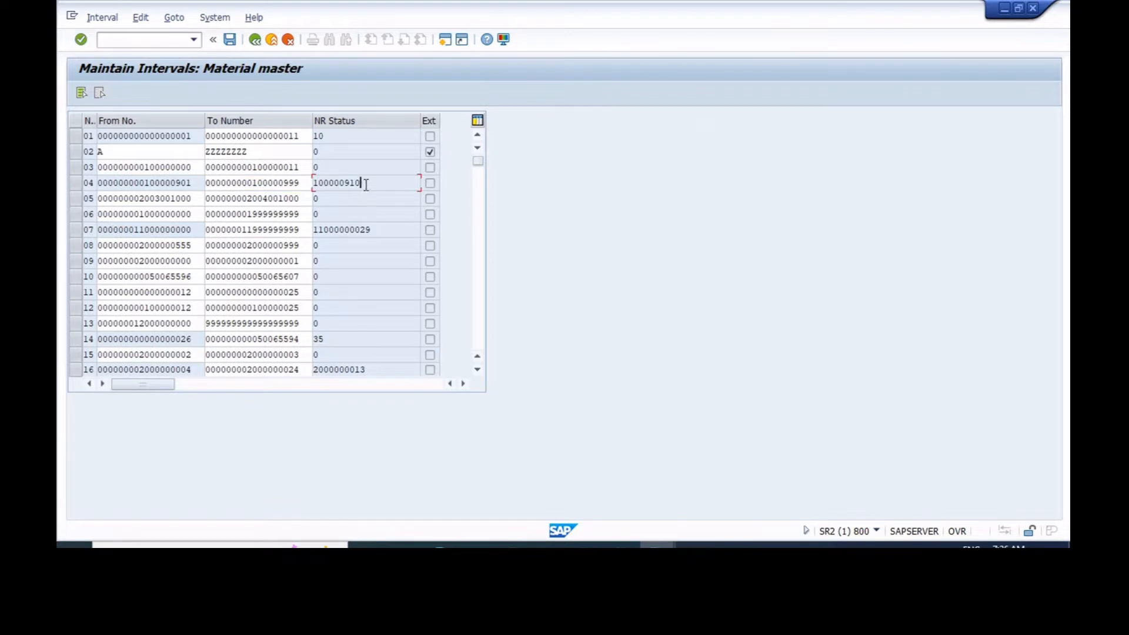
drag(360, 185, 316, 185)
click(305, 185)
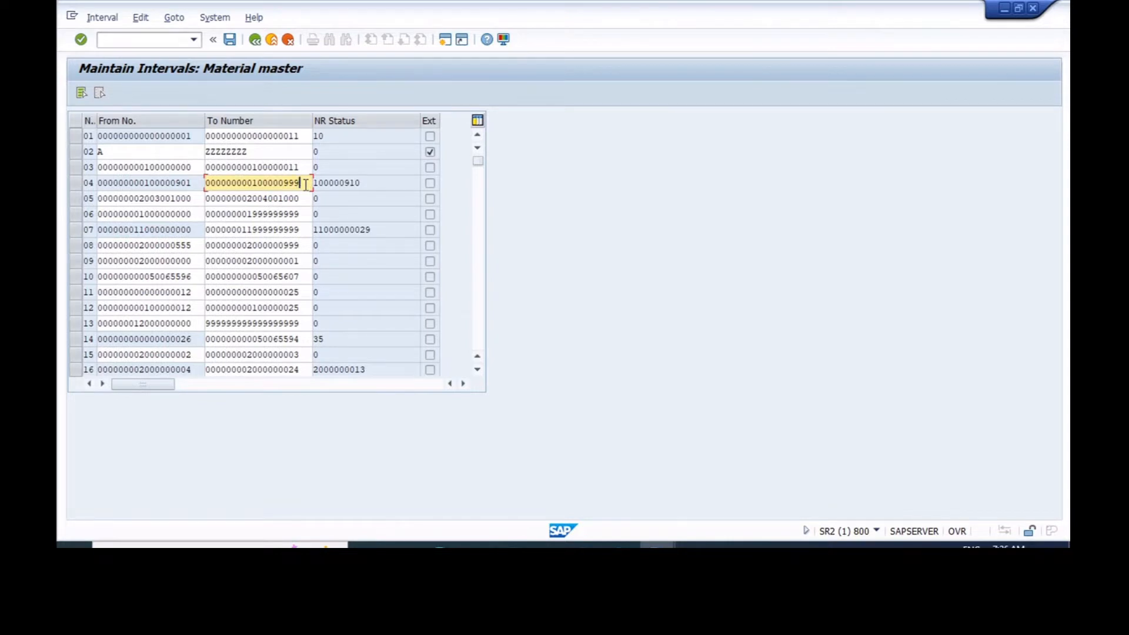
key(Return)
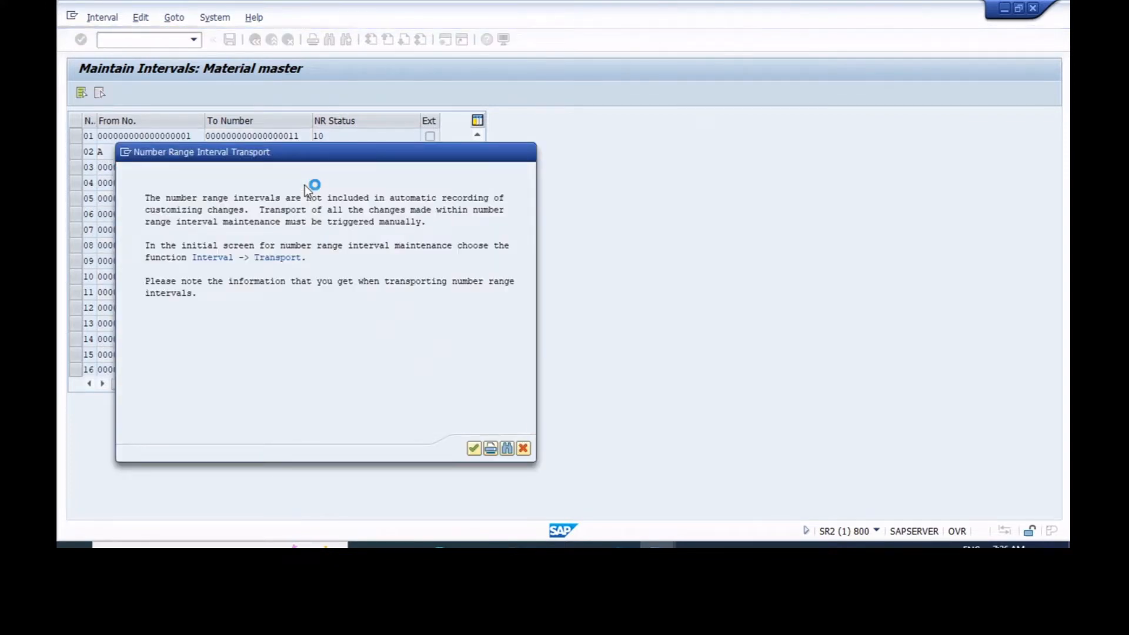
key(Return)
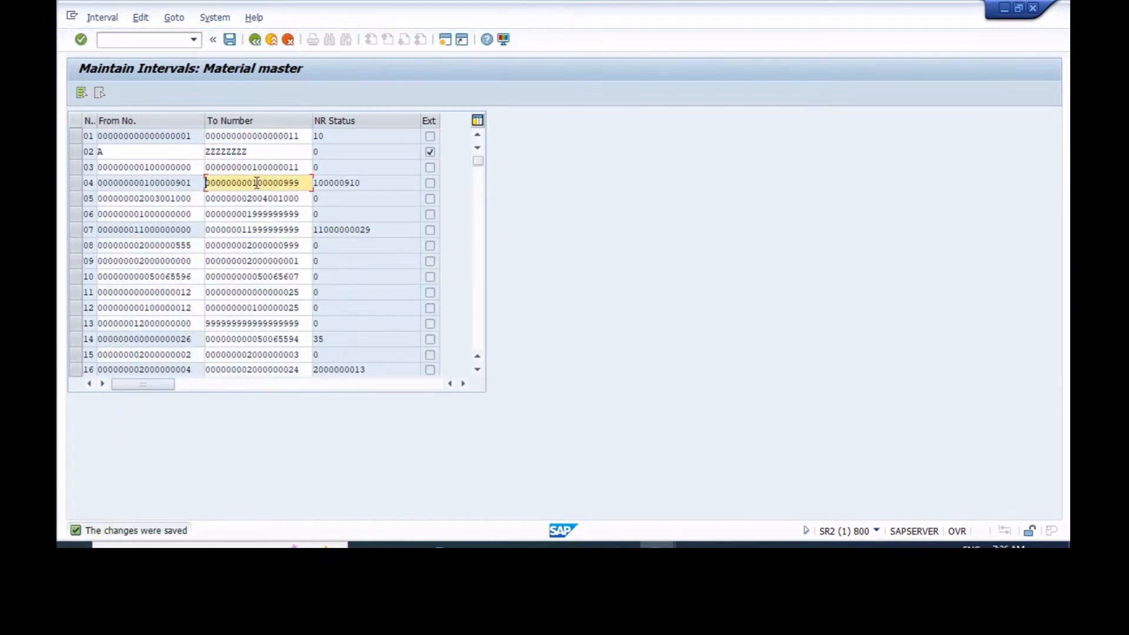
Copy 100000999 from the To Number of interval 04 into a new Notepad document
drag(254, 183, 302, 182)
key(ctrl+c)
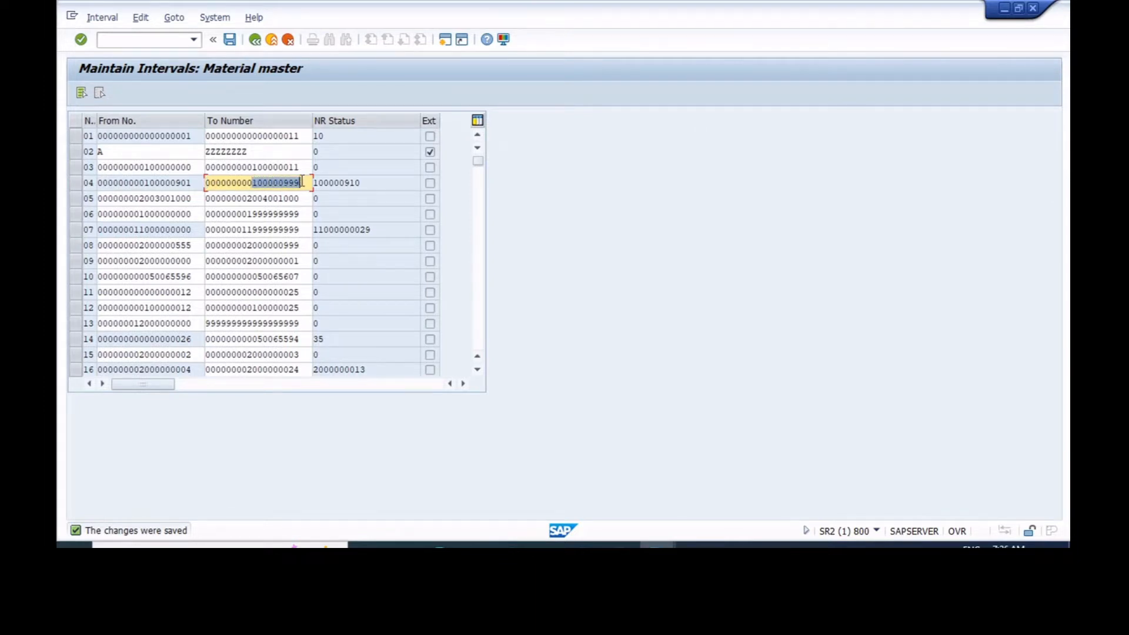
click(303, 182)
key(super)
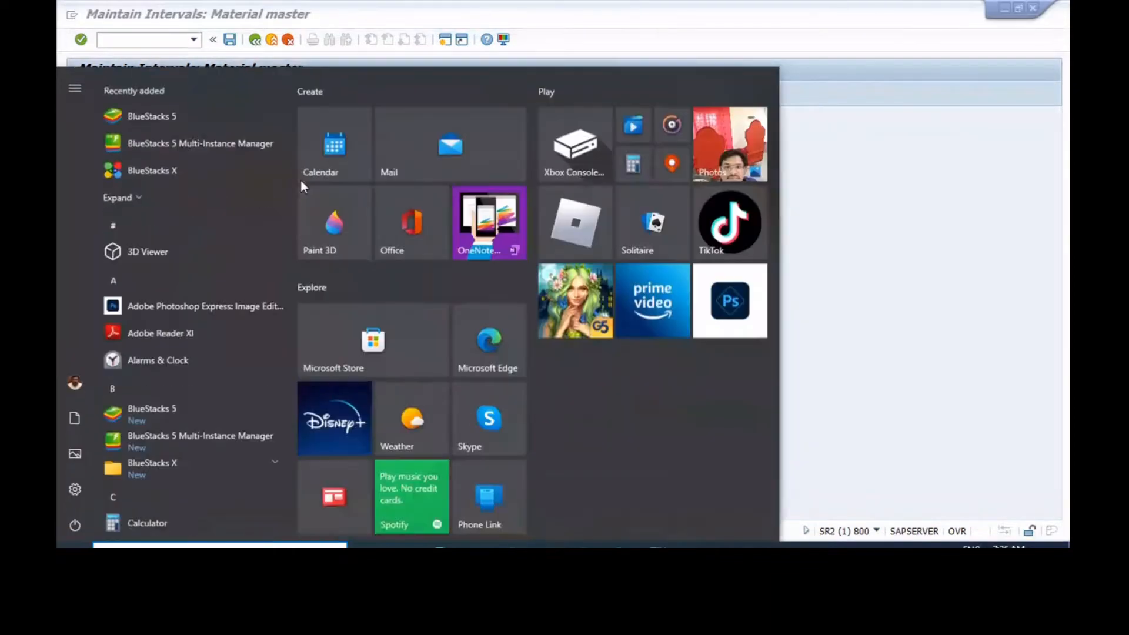
text(not)
key(Return)
key(ctrl+v)
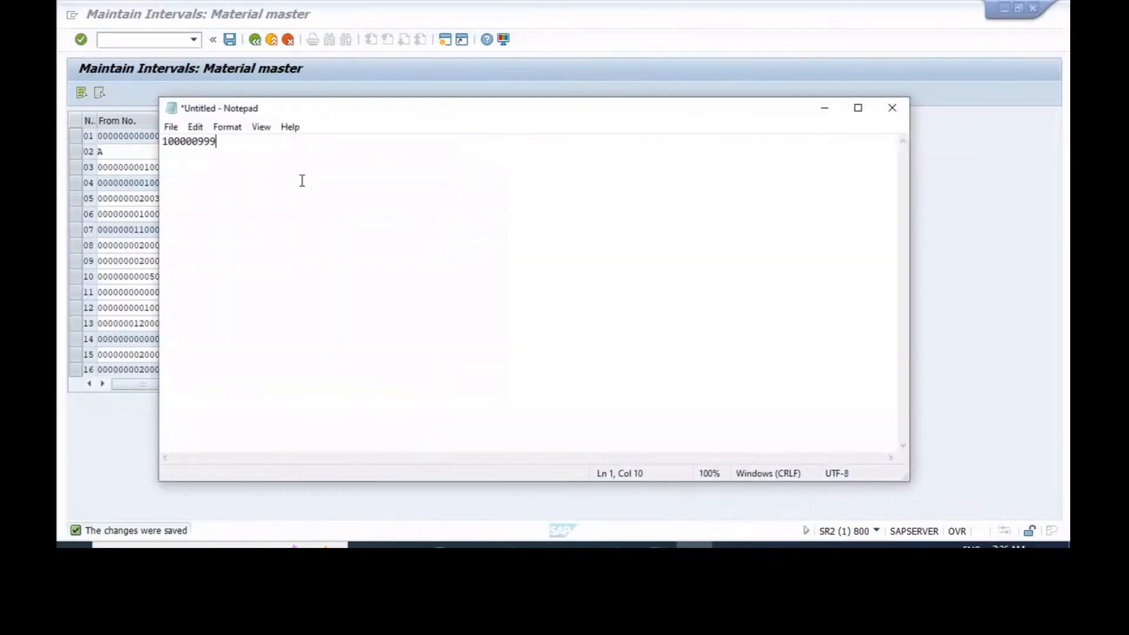
Change the number in Notepad to 100001000 and extend the line to the range 100001000 - 100001999
click(194, 145)
key(Delete)
key(Delete)
key(Delete)
key(Delete)
text(1000)
drag(234, 146, 159, 141)
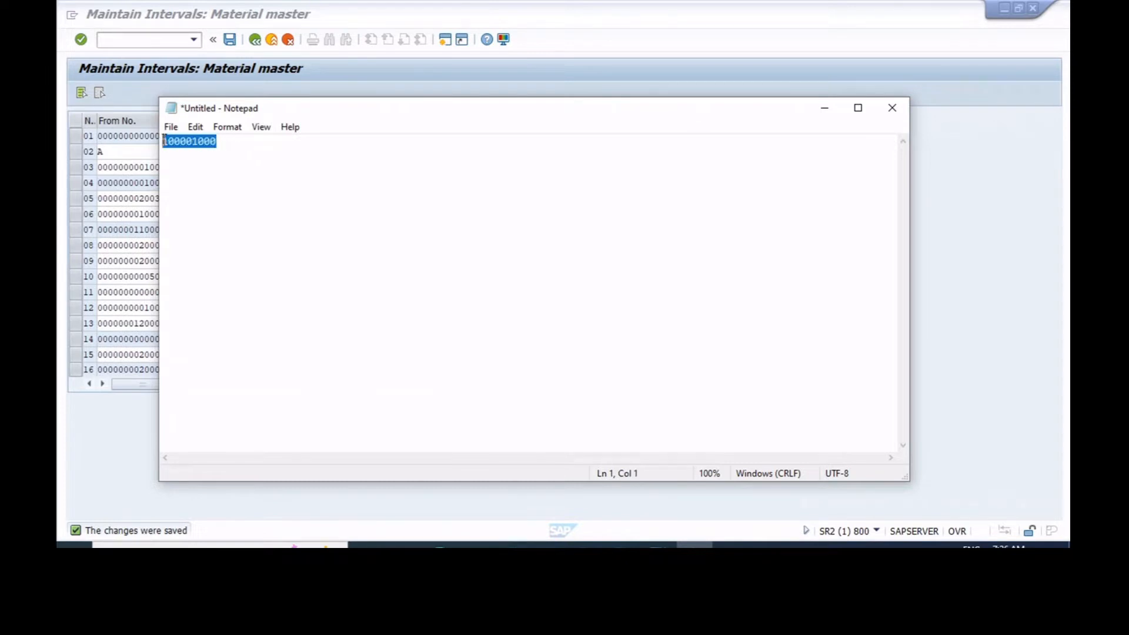
click(233, 139)
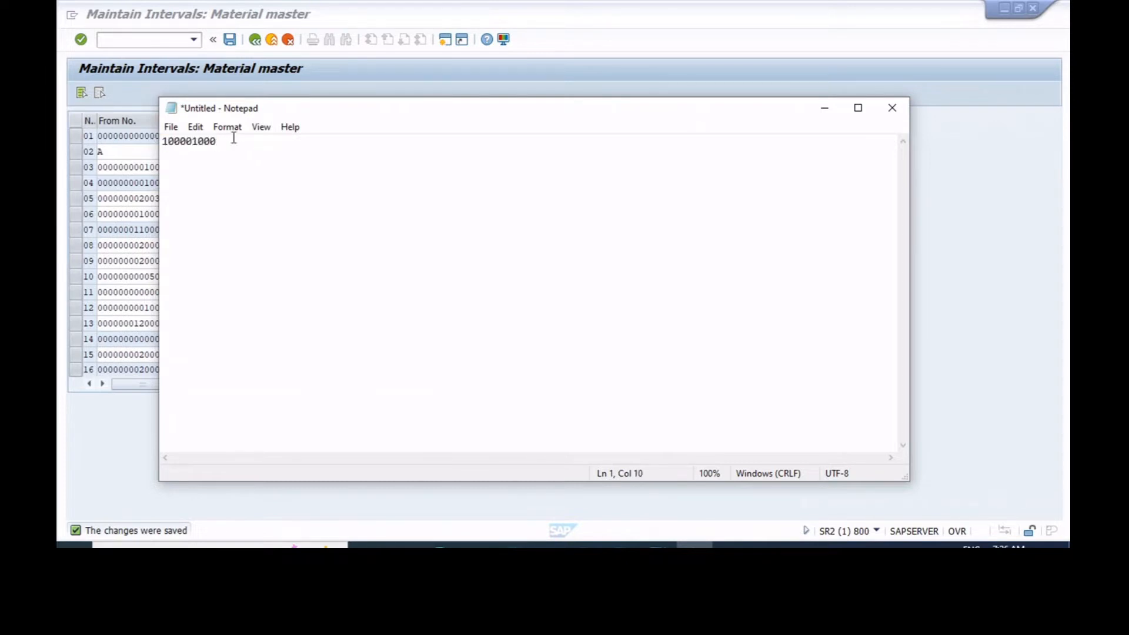
text(- 100001999)
Switch back to SAP and examine the From No., To Number and NR Status of interval 04
key(alt+Tab)
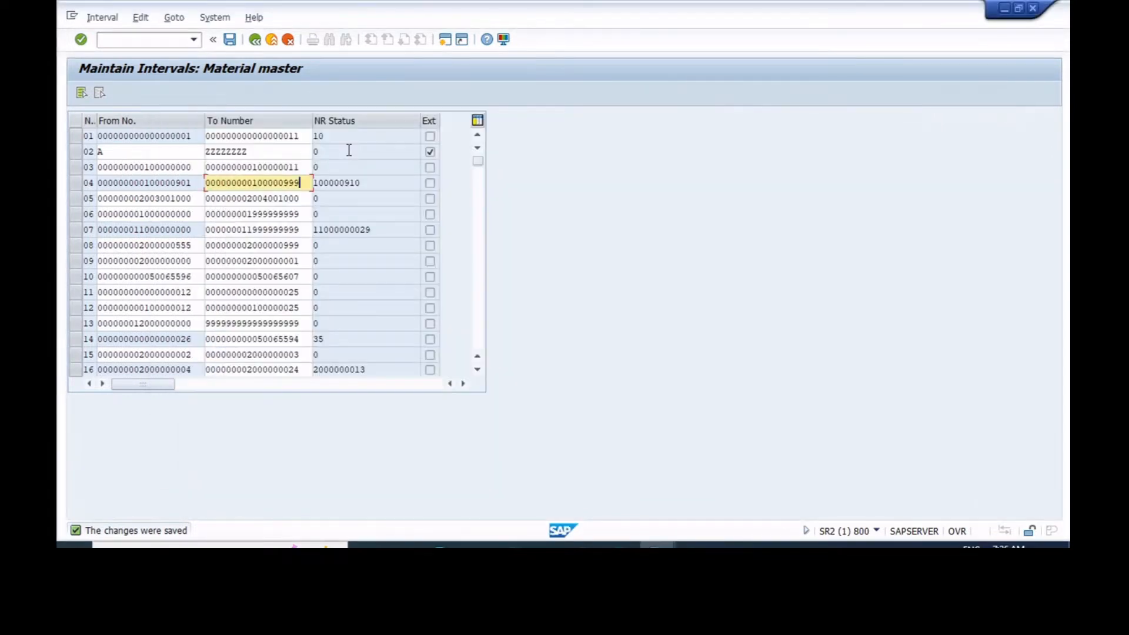
click(170, 184)
click(267, 184)
click(160, 184)
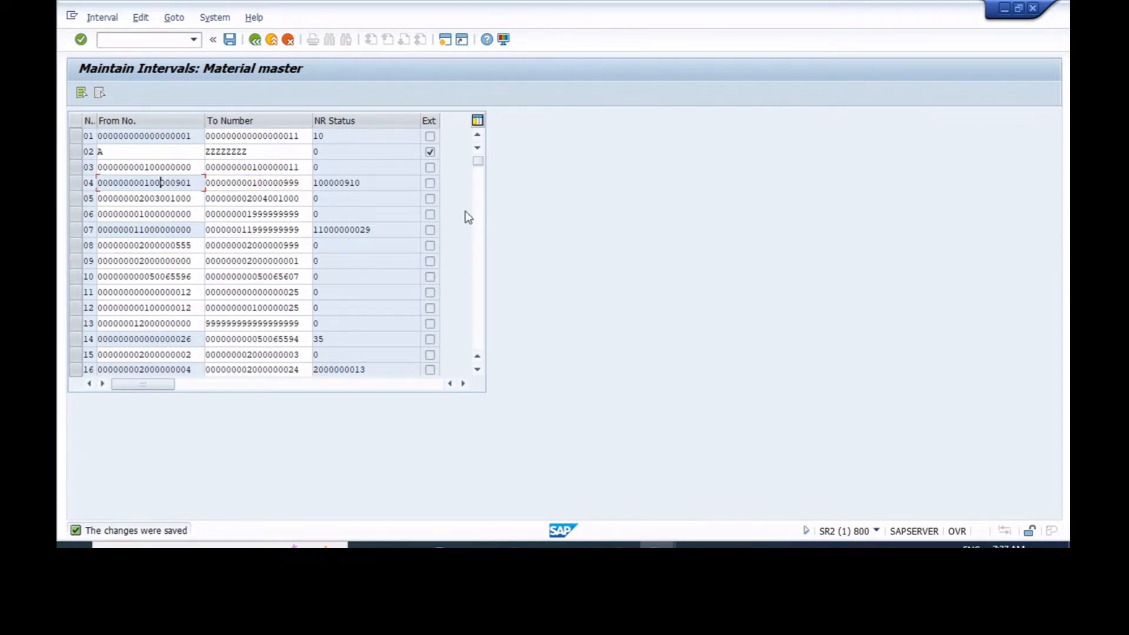
drag(366, 181, 310, 180)
click(361, 183)
click(135, 182)
double_click(306, 182)
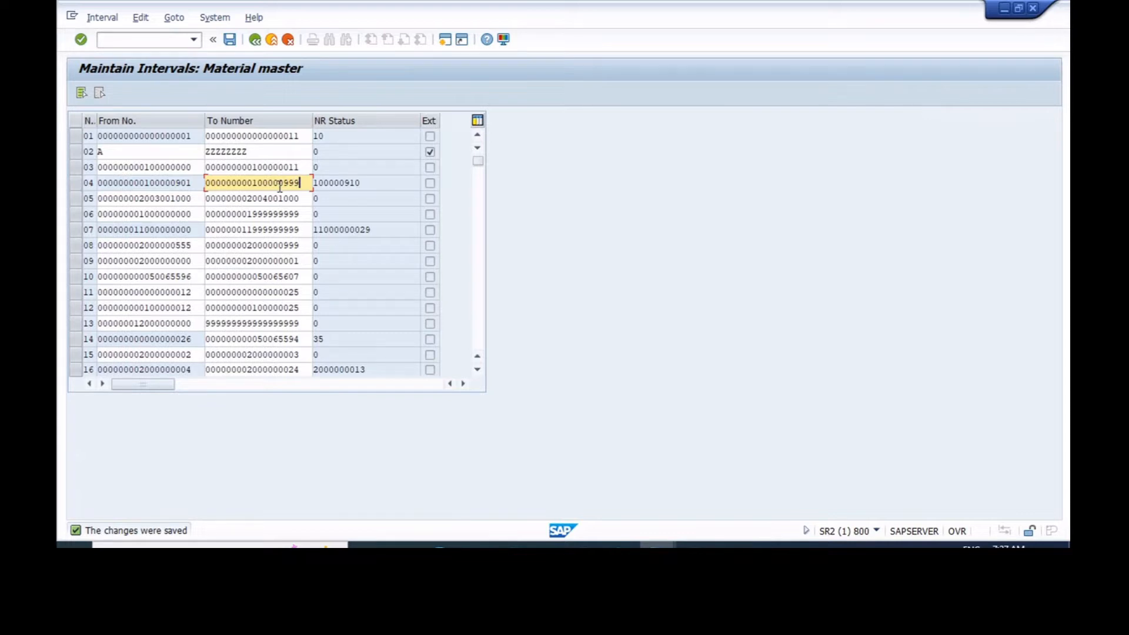
Reopen the changeable material master intervals and compare intervals 02, 03, 04 and 07, focusing on the limits and NR status of 04
click(255, 40)
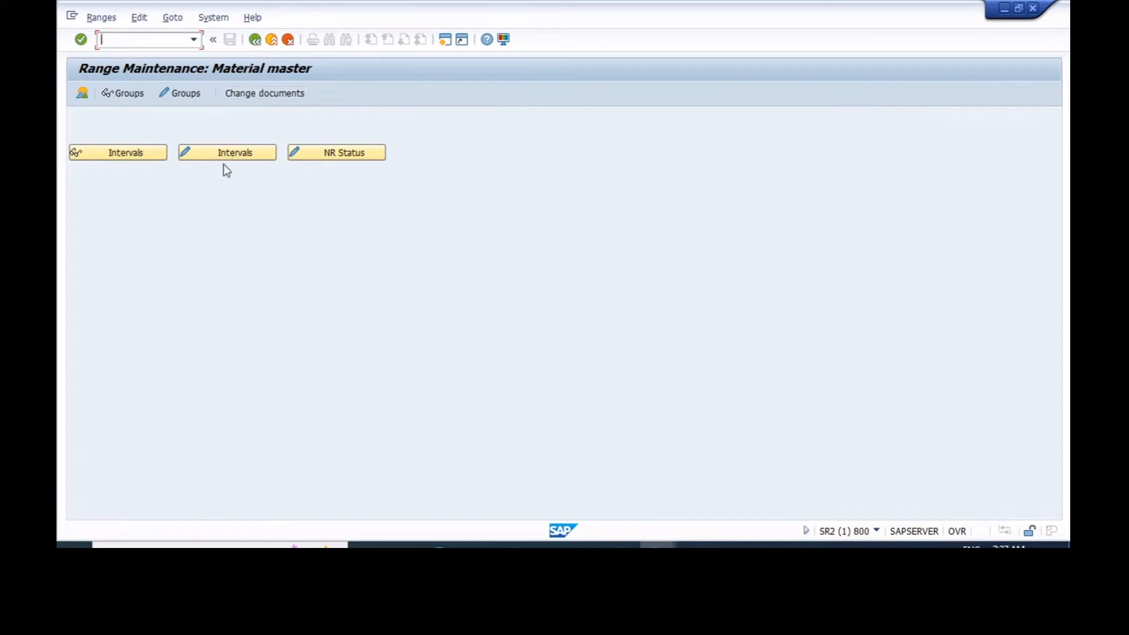
click(220, 159)
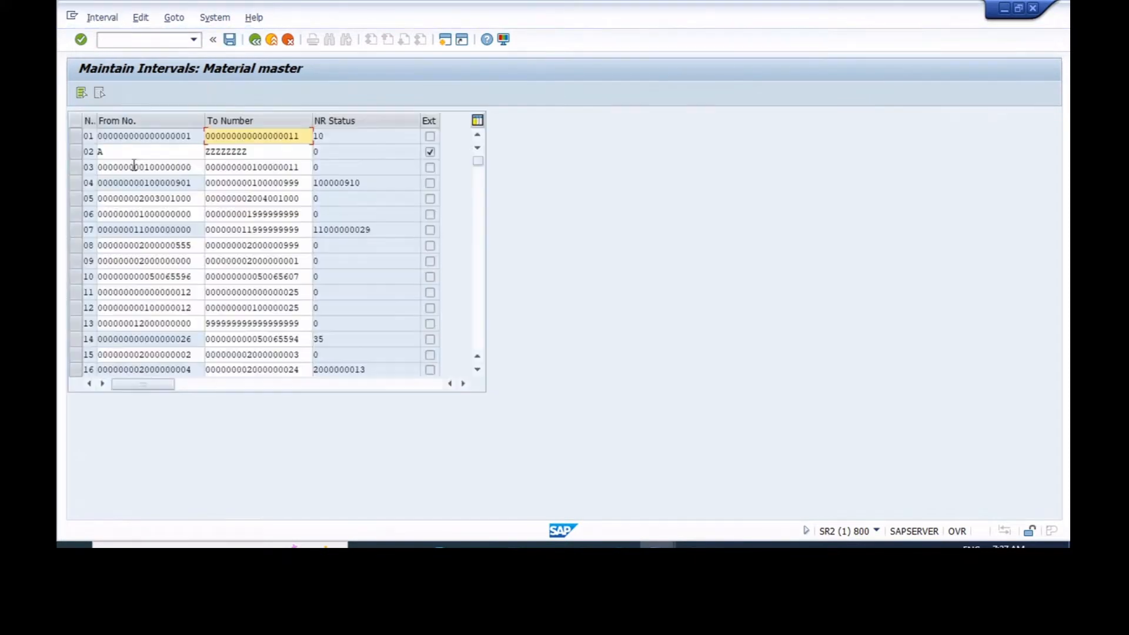
click(125, 154)
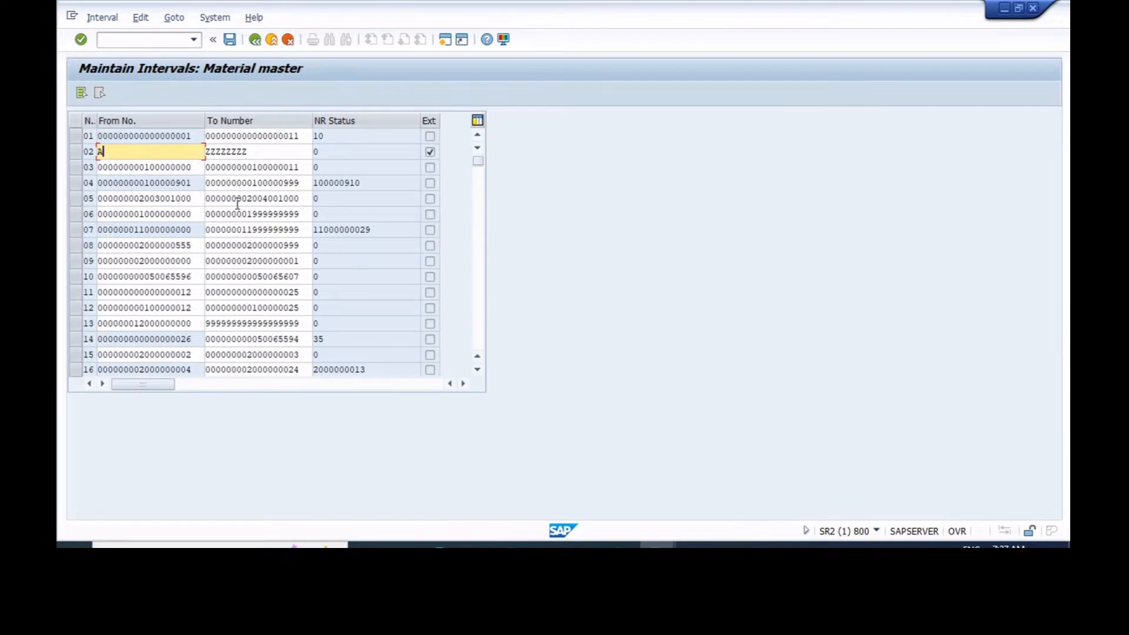
click(155, 231)
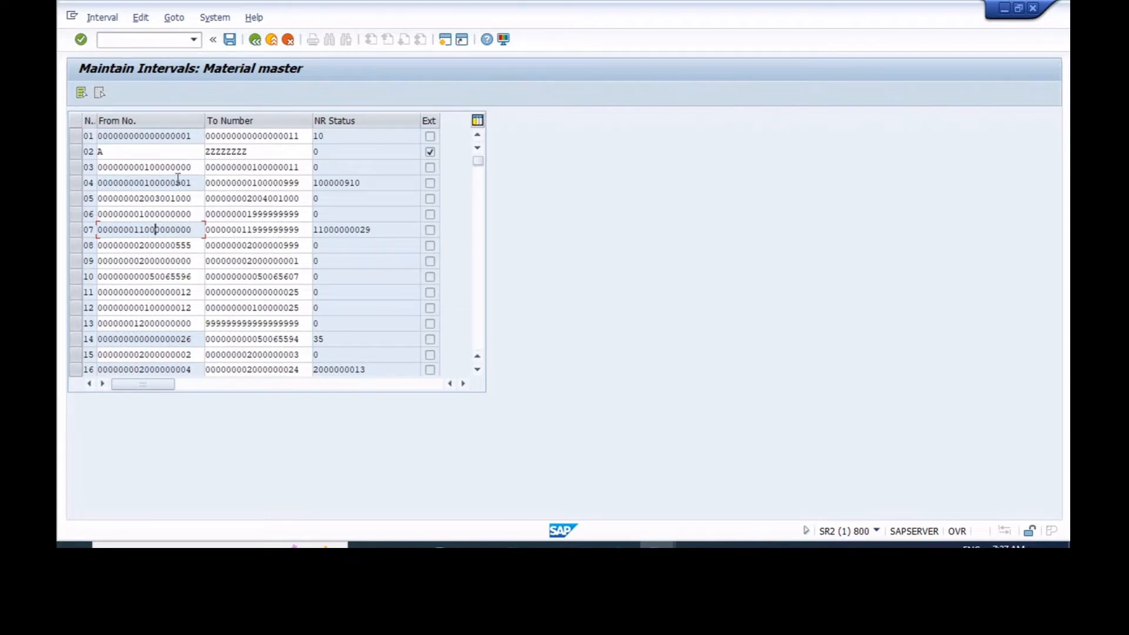
click(268, 167)
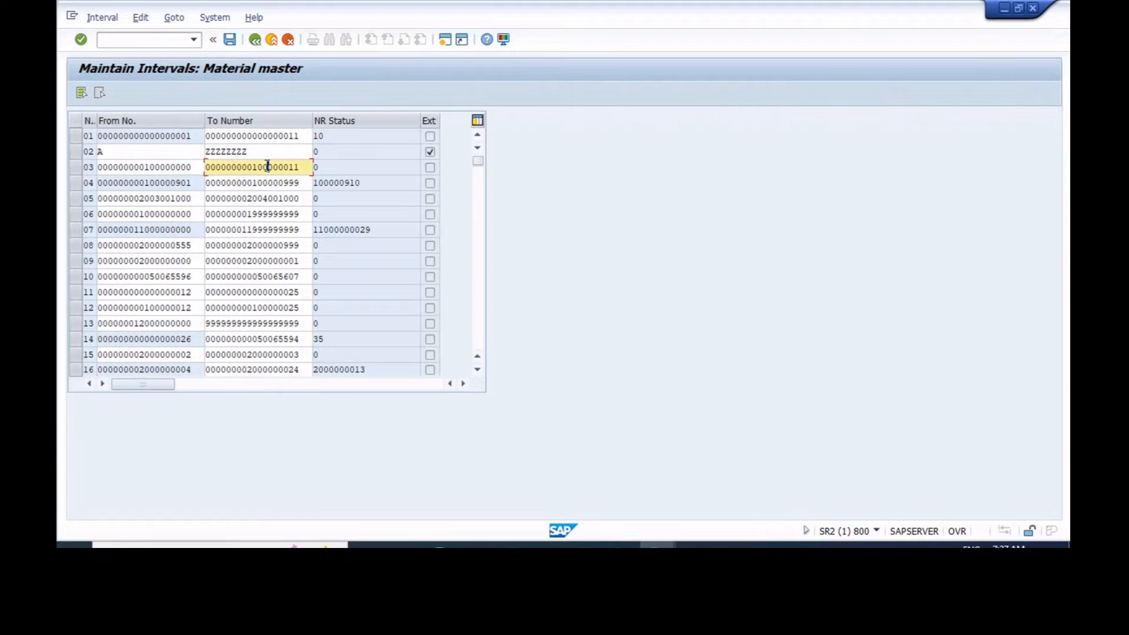
click(301, 183)
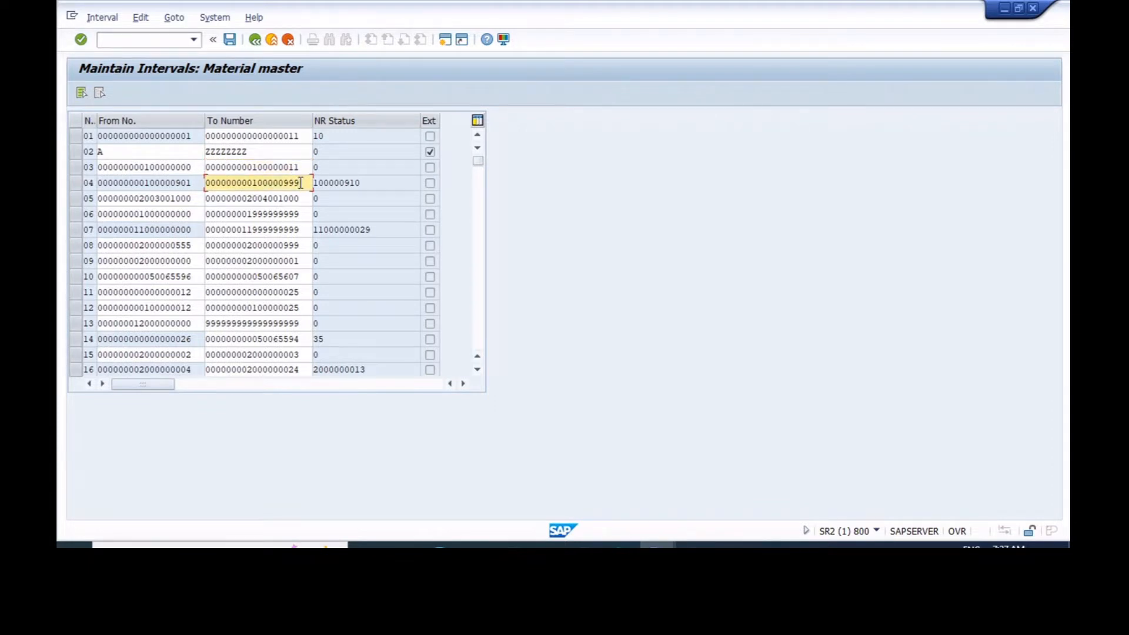
click(375, 184)
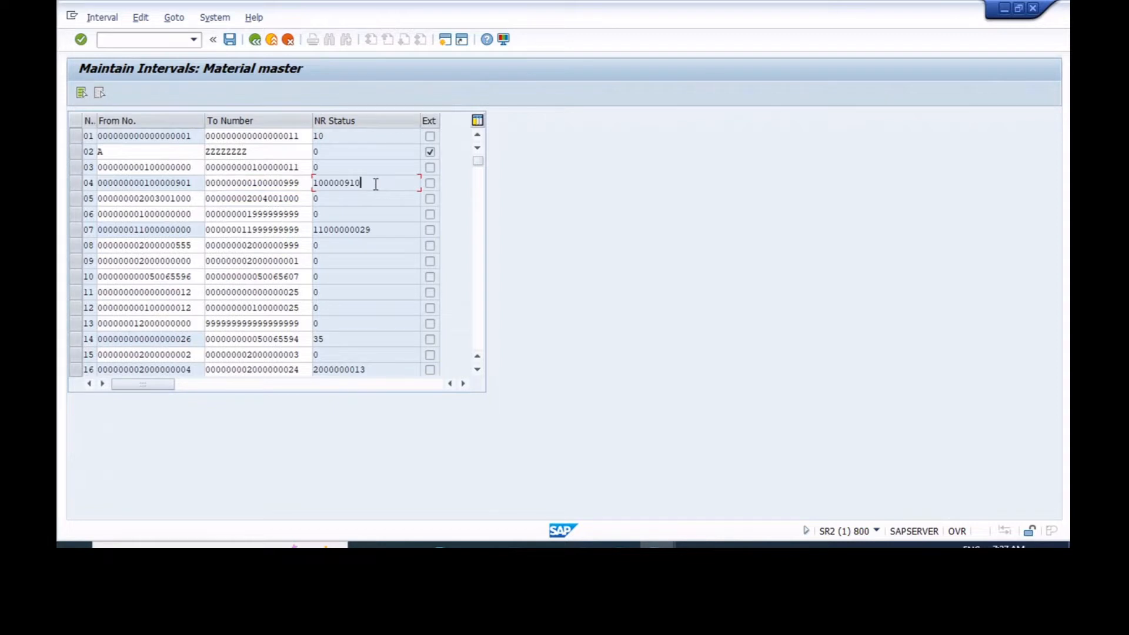
drag(375, 184, 351, 186)
click(370, 185)
drag(304, 183, 254, 183)
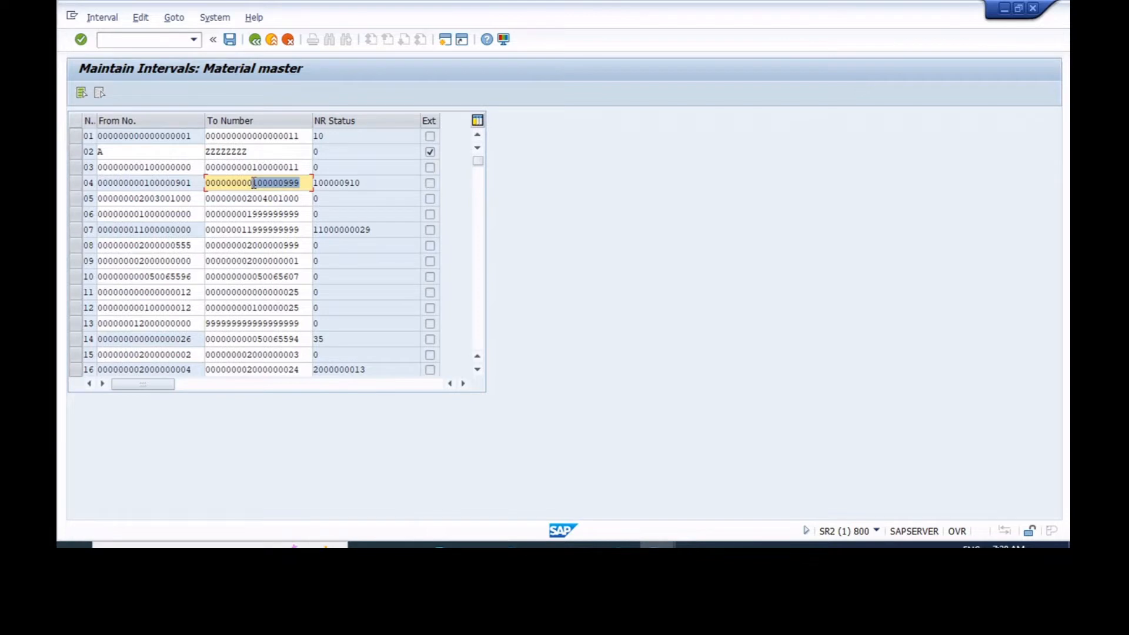
click(311, 187)
Note 199999999 below the range in Notepad, cut it out again and switch back to SAP
key(alt+Tab)
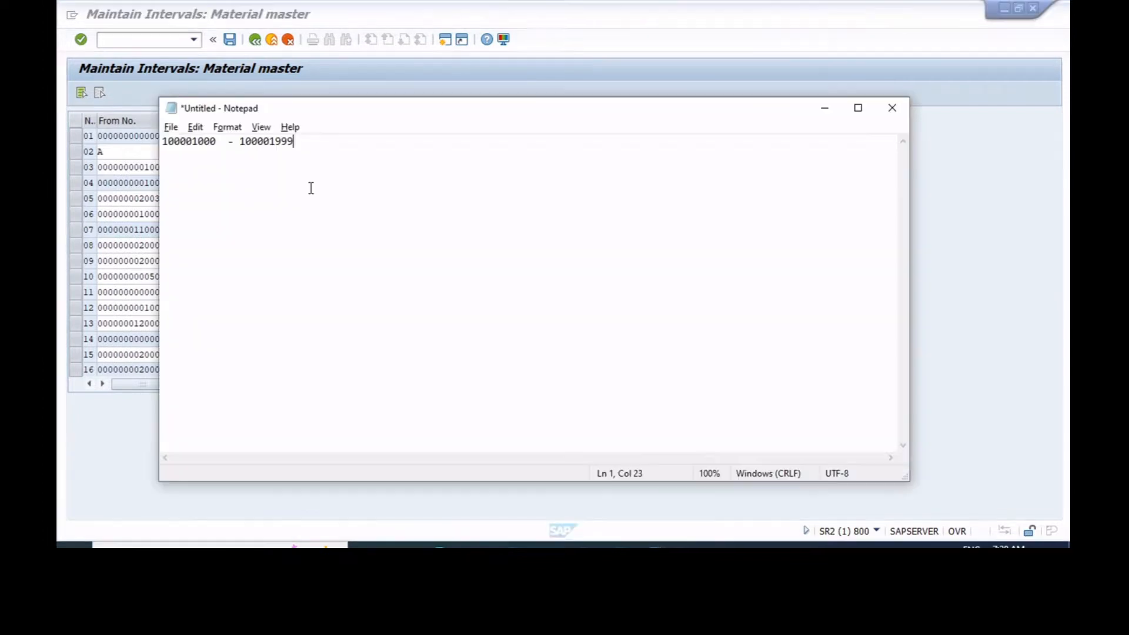
key(Return)
key(Return)
text(199999999)
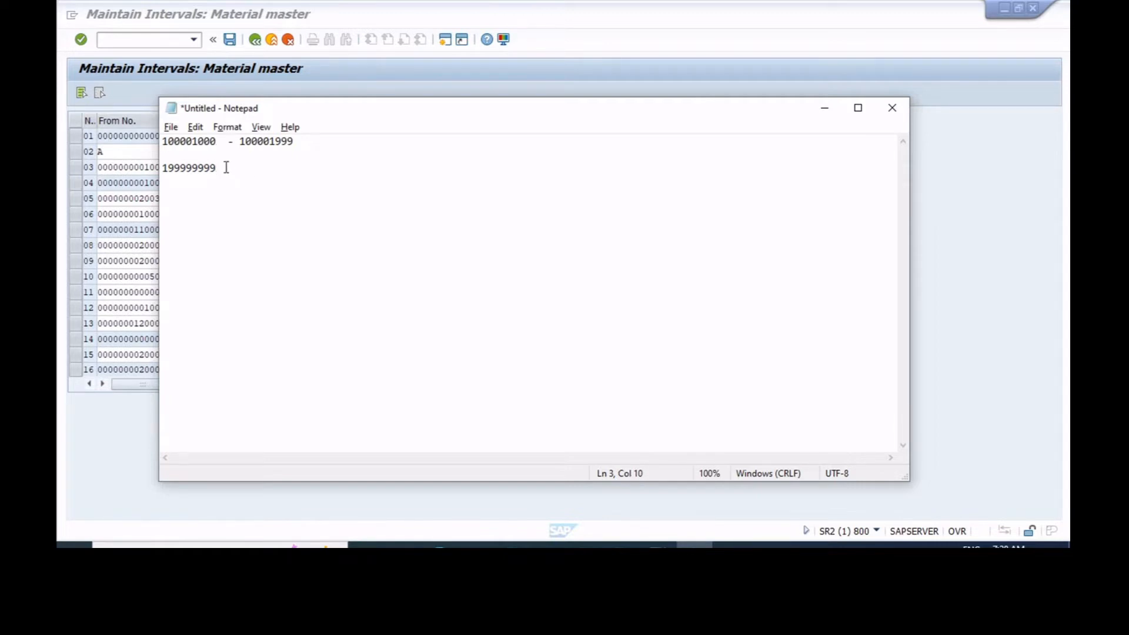
drag(226, 167, 161, 174)
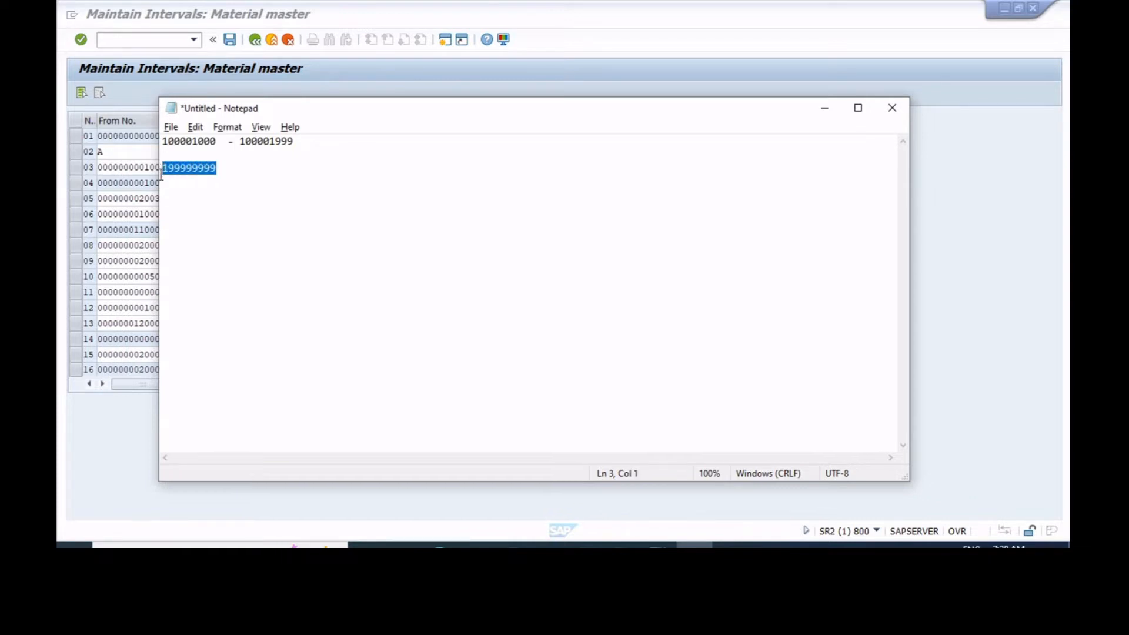
key(ctrl+x)
key(alt+Tab)
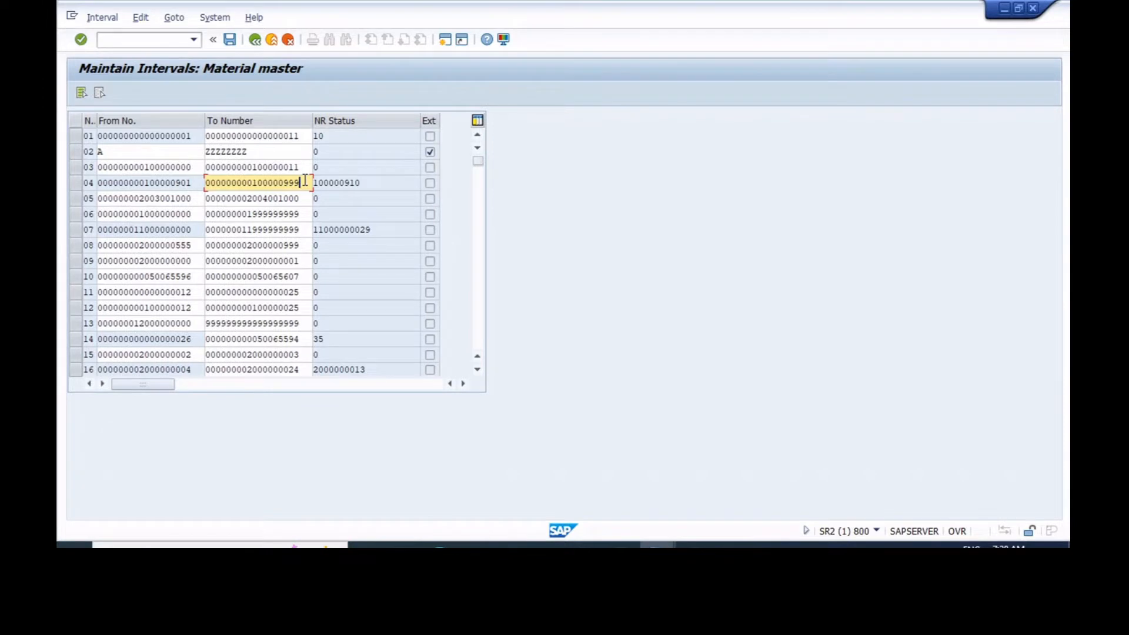
Review the start and end of the range noted in Notepad and return to the SAP interval list
key(alt+Tab)
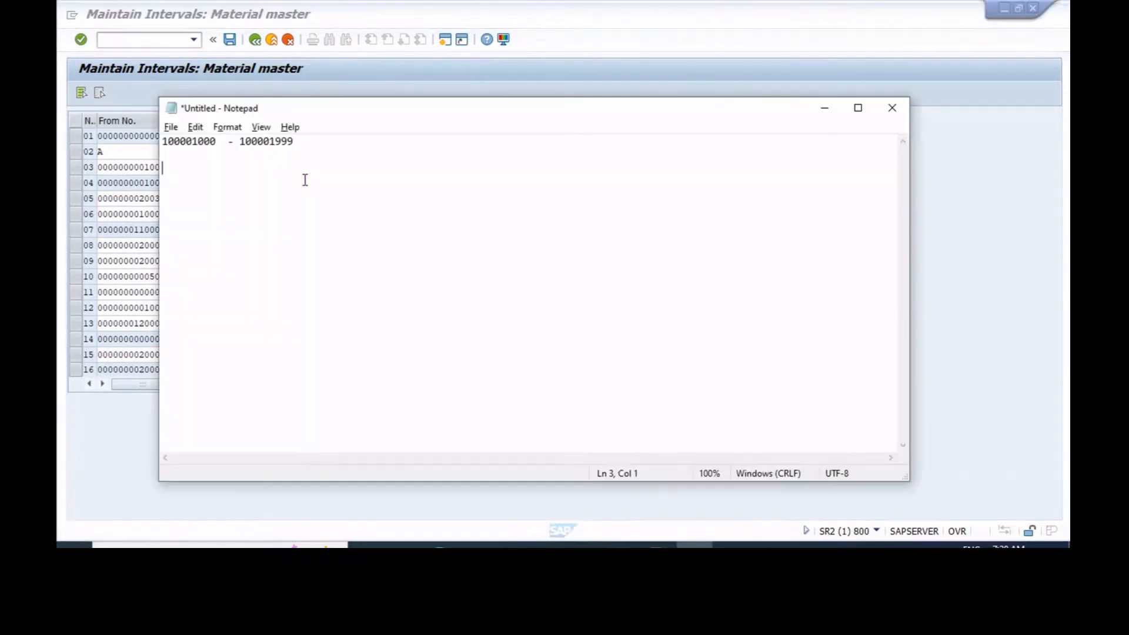
click(217, 141)
click(305, 141)
key(alt+Tab)
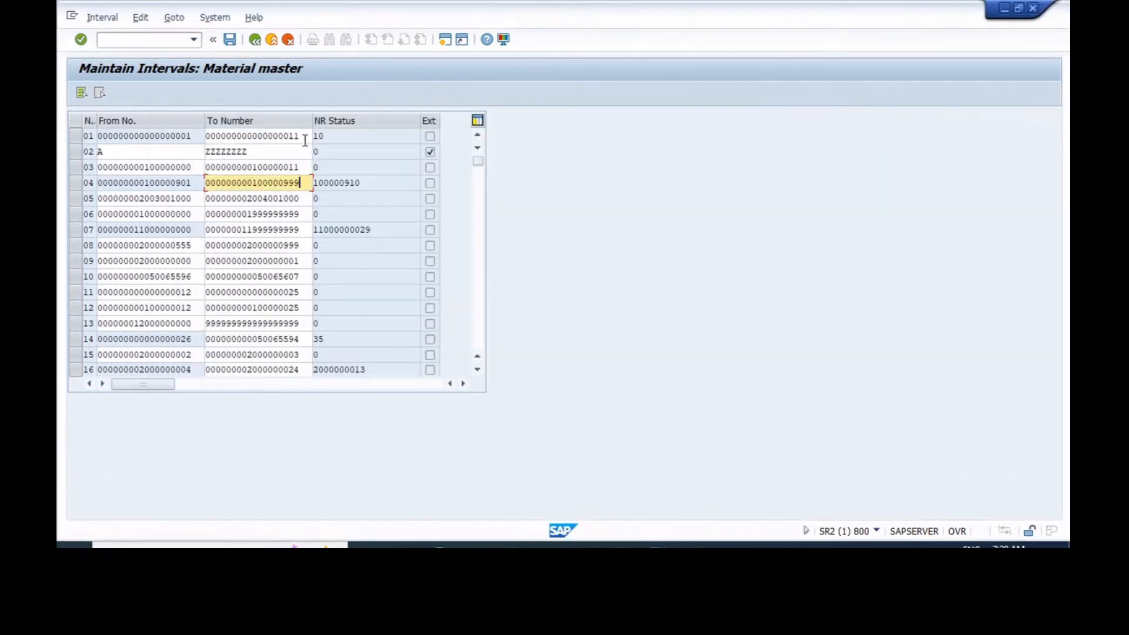
Leave the interval list, open the material master groups for changing, and start a new number range group named ZMAT_GROUP
click(254, 43)
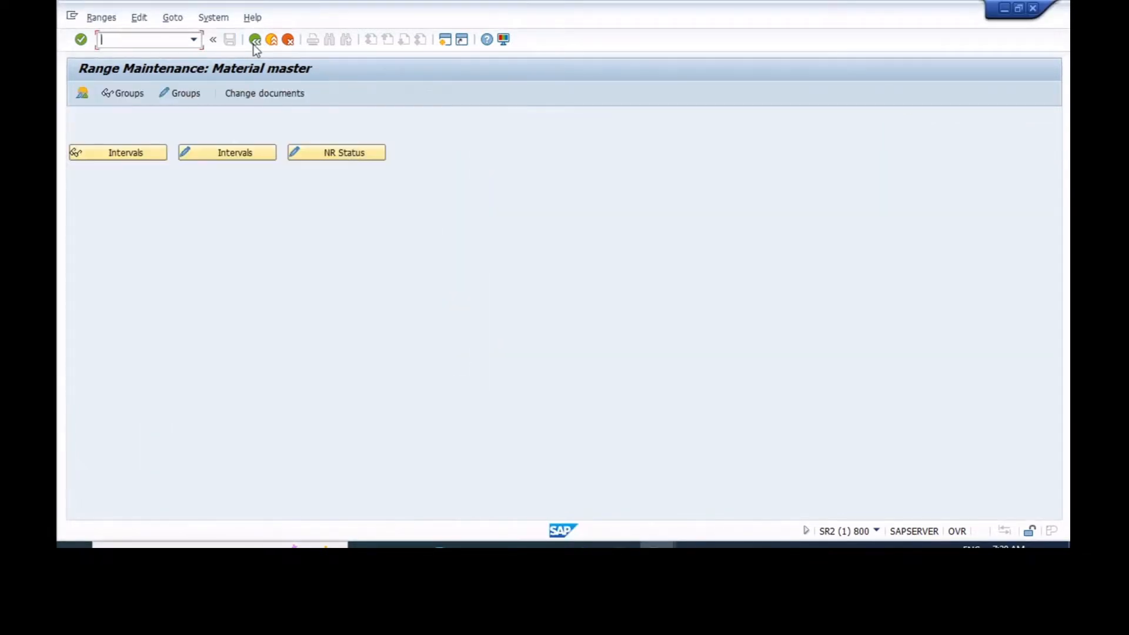
click(185, 93)
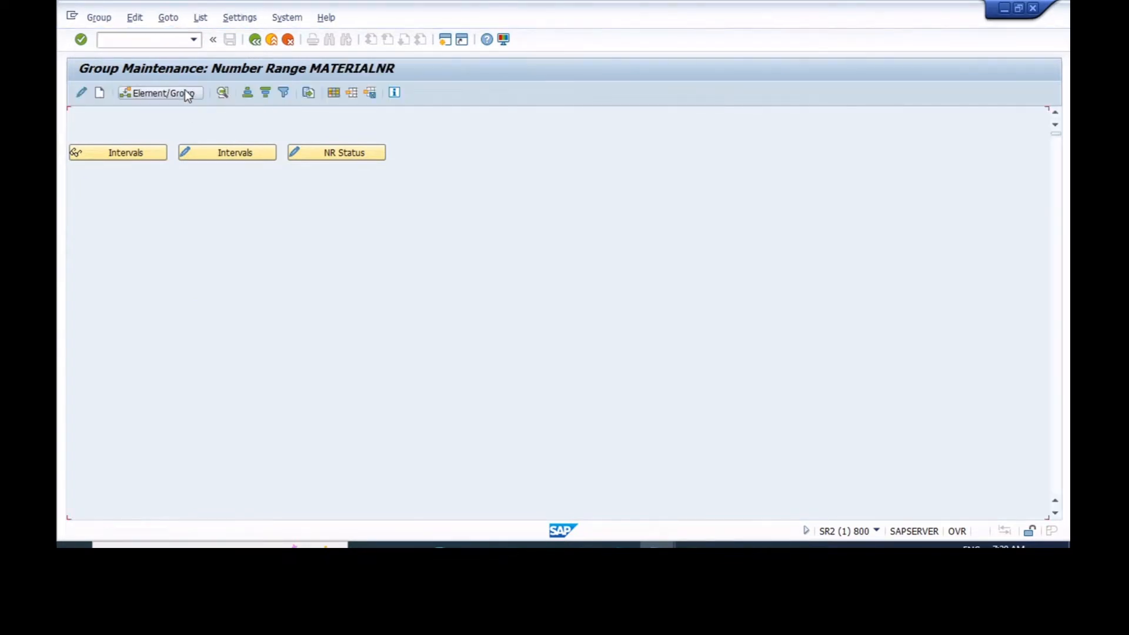
click(101, 96)
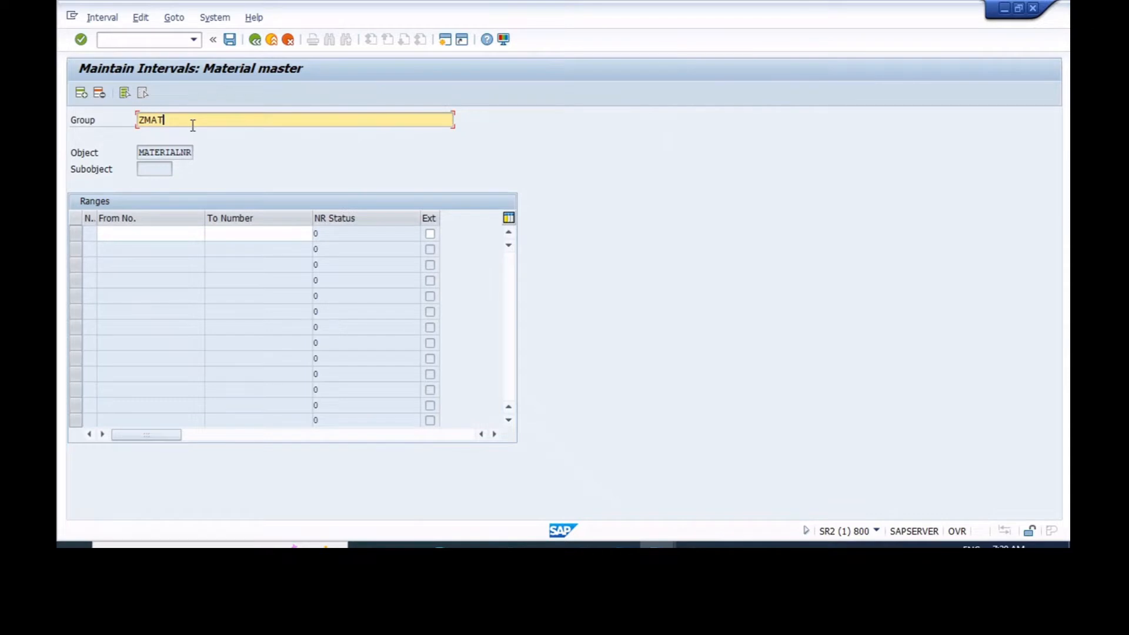
text(ZMAT_GROUP)
Copy the range start 100001000 from Notepad into the From No. of the new ZMAT_GROUP interval
click(114, 241)
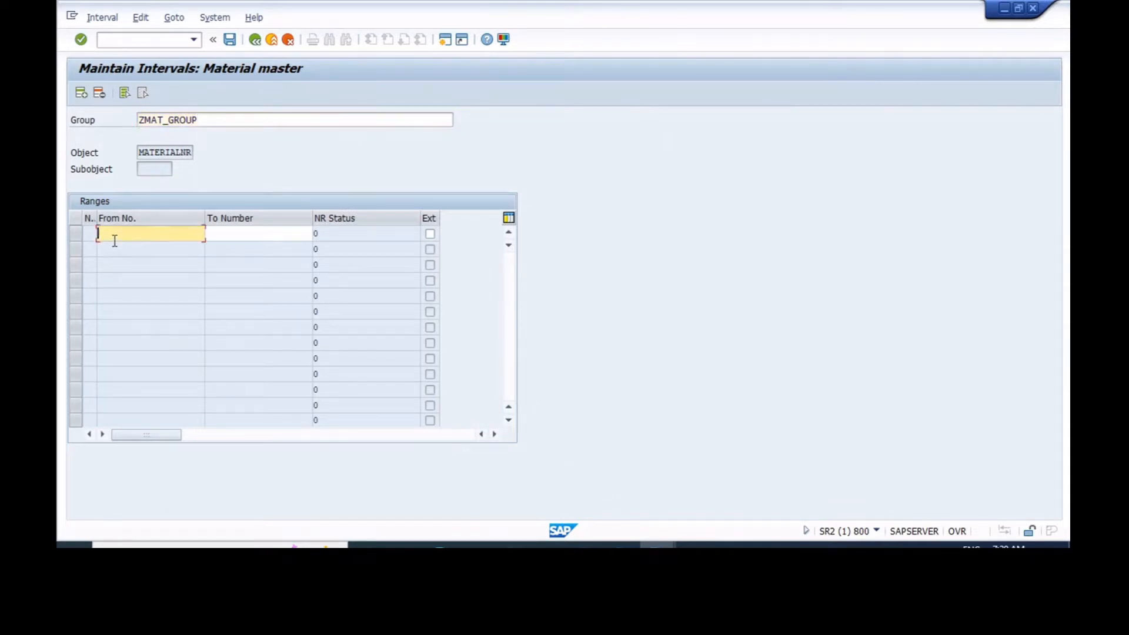
key(alt+Tab)
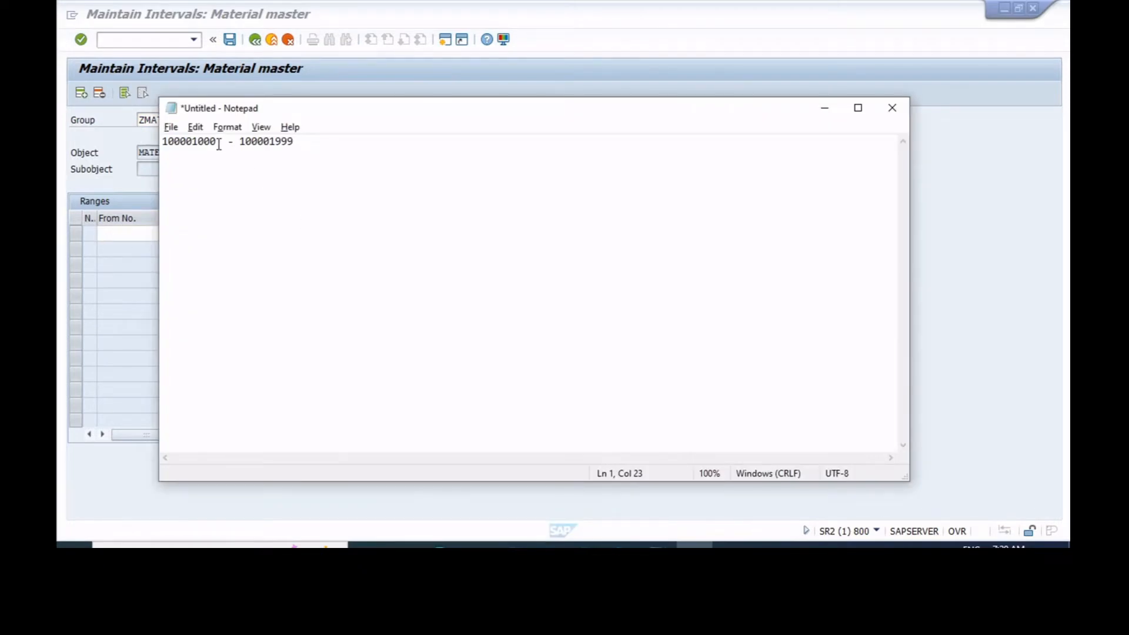
drag(217, 142, 163, 137)
key(ctrl+c)
key(alt+Tab)
key(ctrl+v)
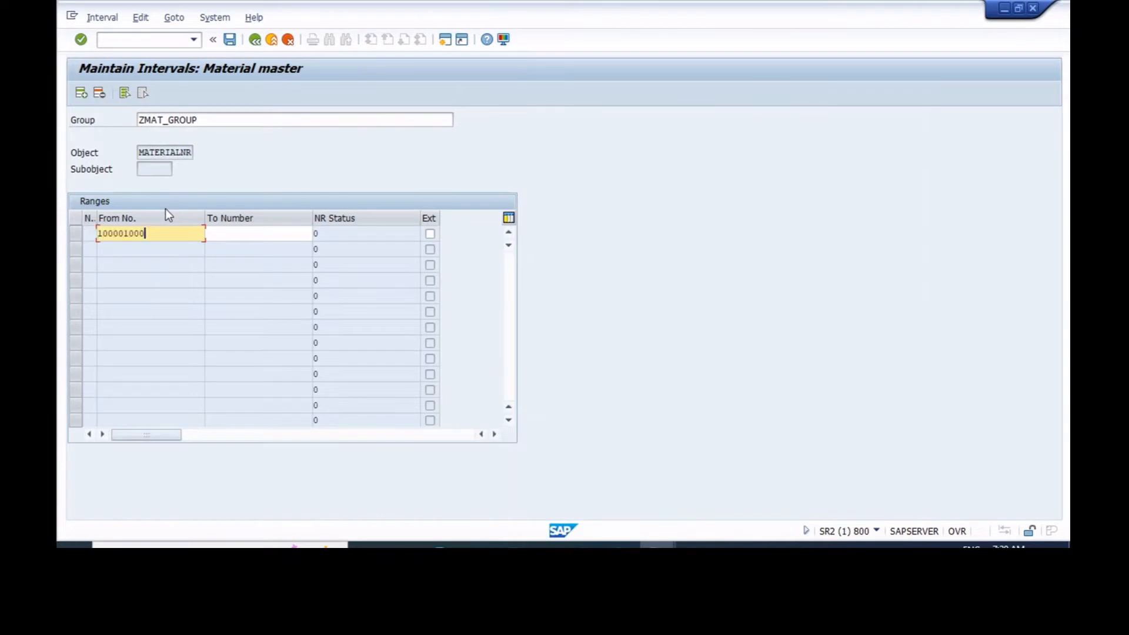
Copy the range end 100001999 from Notepad into the interval's To Number and toggle its Ext setting
key(Tab)
key(alt+Tab)
drag(307, 143, 242, 150)
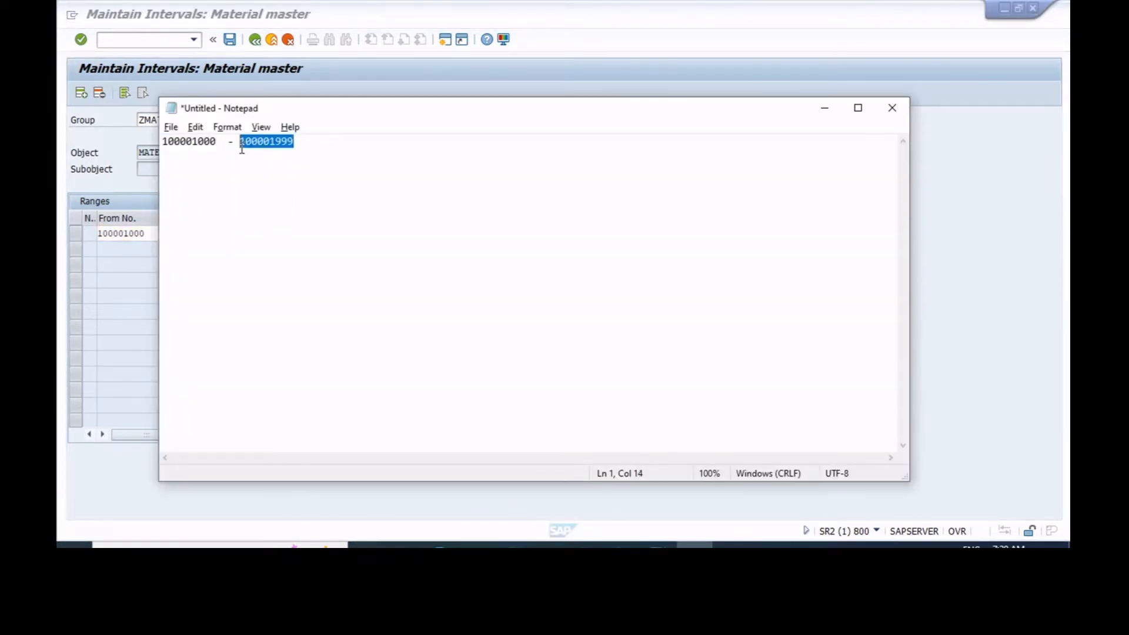
key(ctrl+c)
key(alt+Tab)
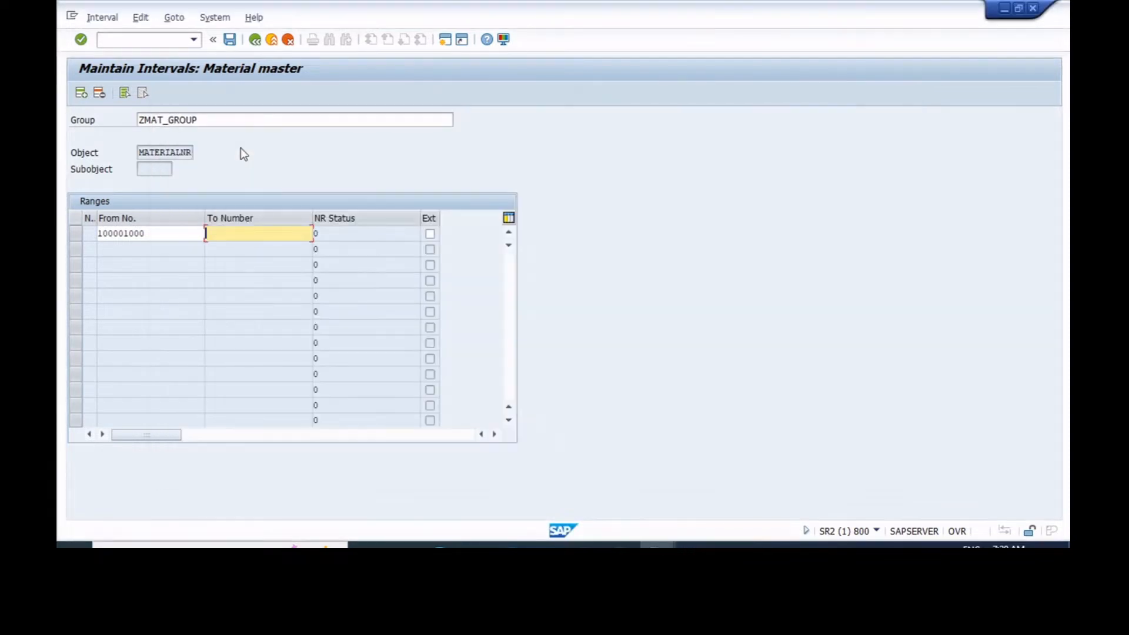
key(ctrl+v)
click(430, 234)
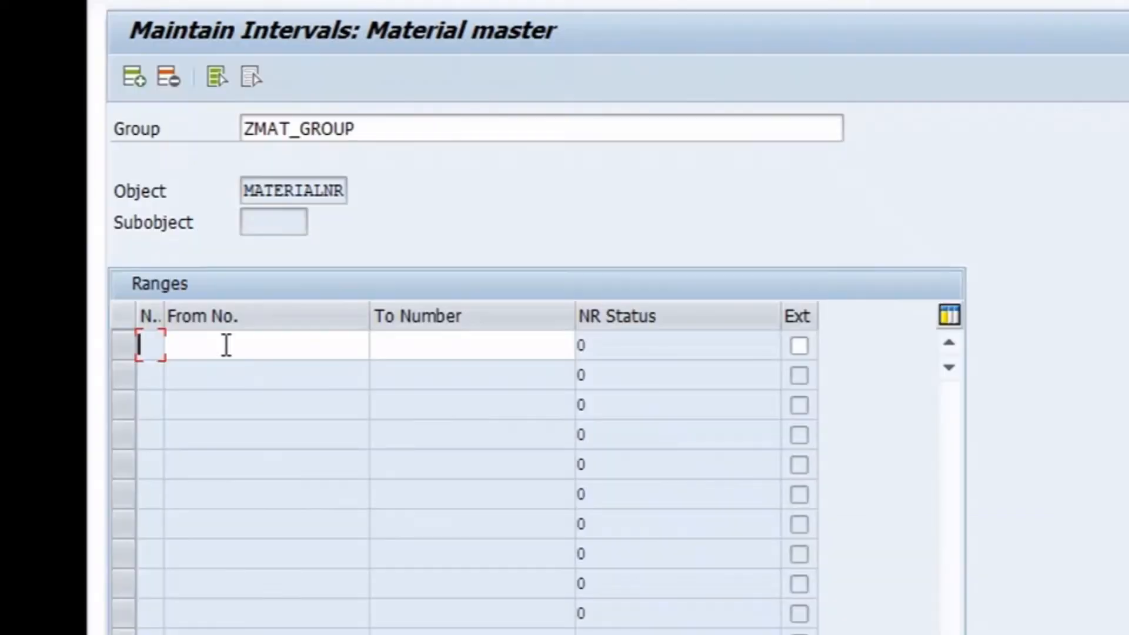
Enter the ZMAT_GROUP interval from 100001000 to 100001999, save the group and acknowledge the transport information
click(130, 234)
key(Down)
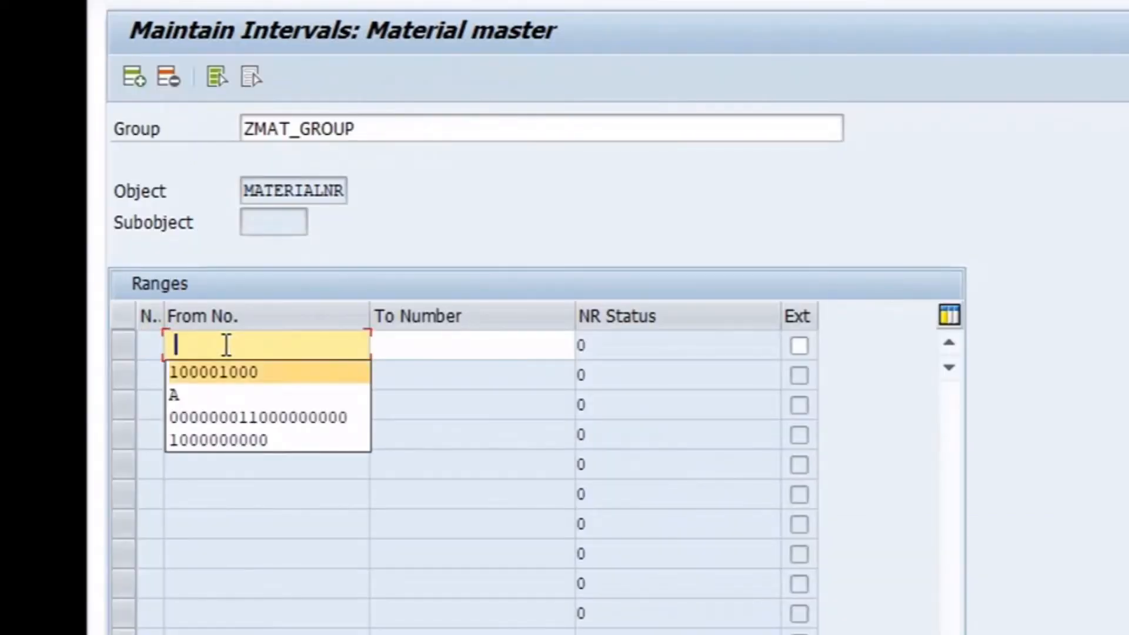
key(Tab)
key(space)
key(Down)
key(Return)
key(Return)
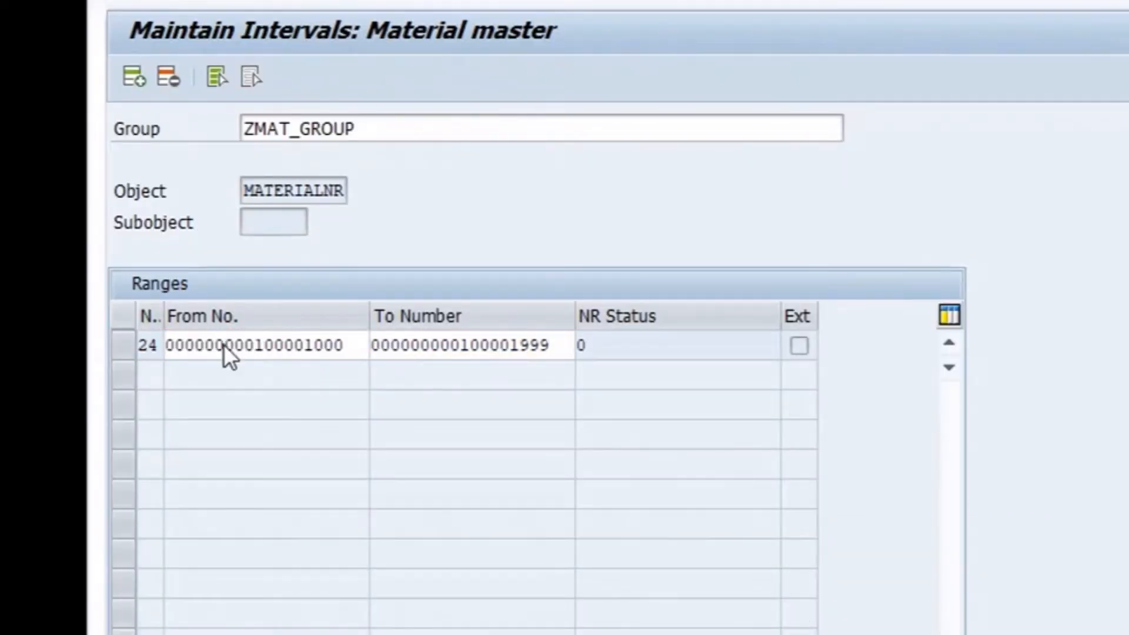
key(ctrl+s)
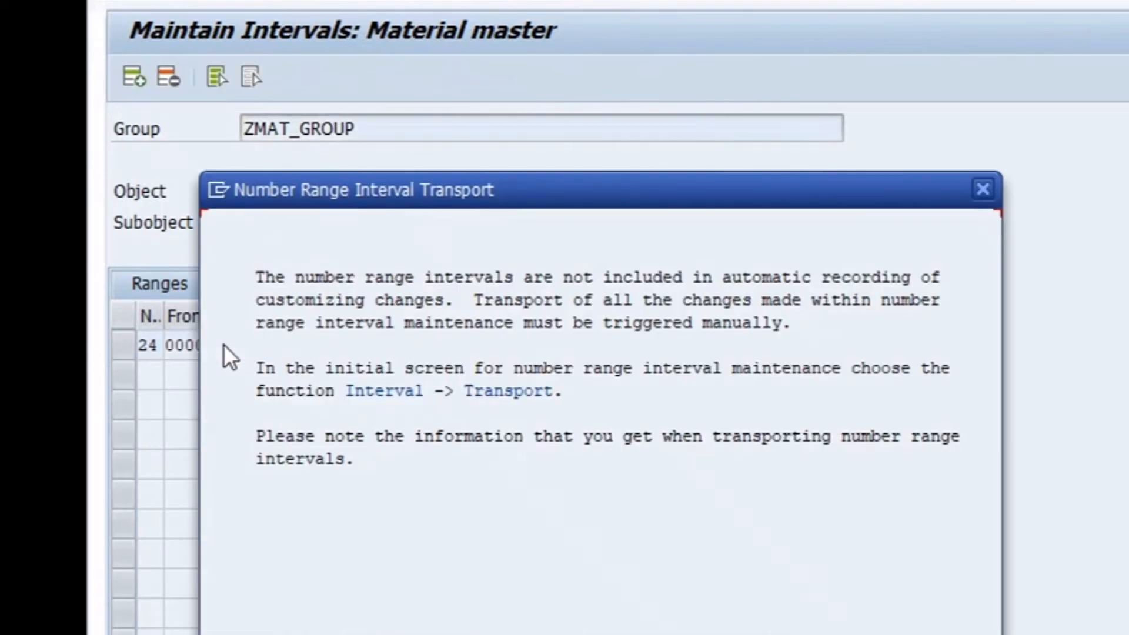
key(Return)
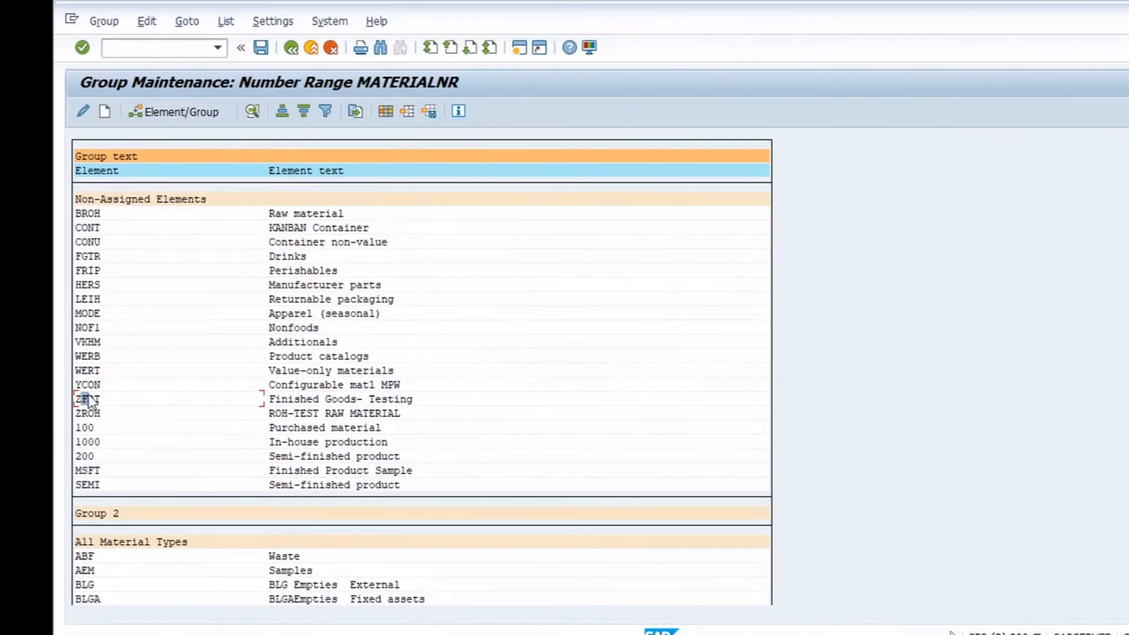
Assign the non-assigned element ZFRT to the group ZMAT_GROUP and save the assignment
click(165, 116)
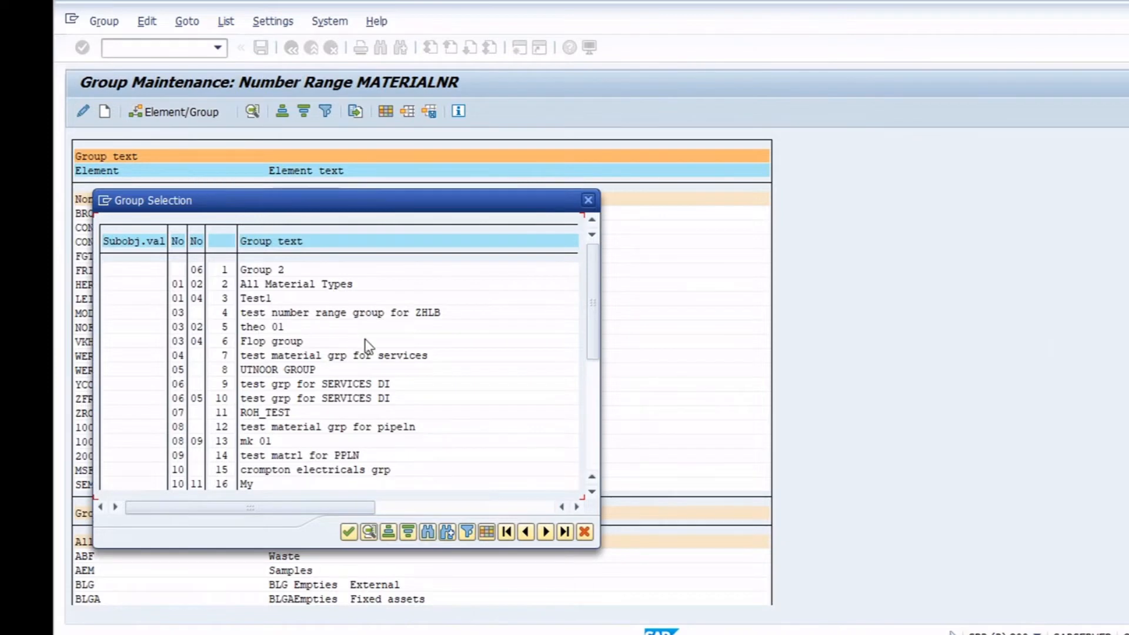
click(589, 426)
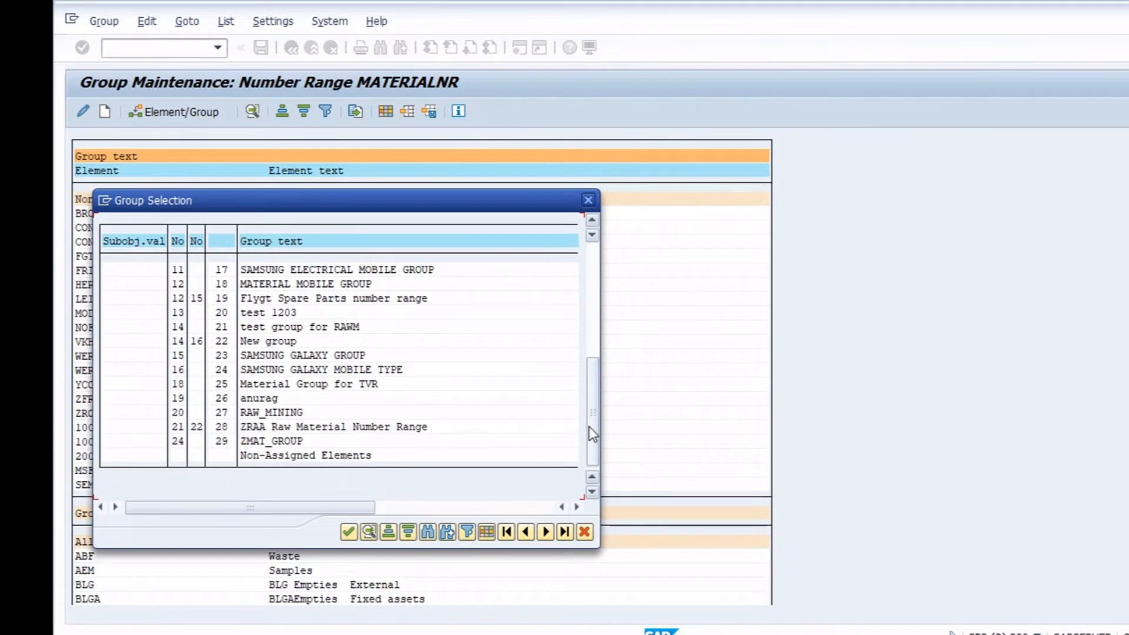
double_click(270, 439)
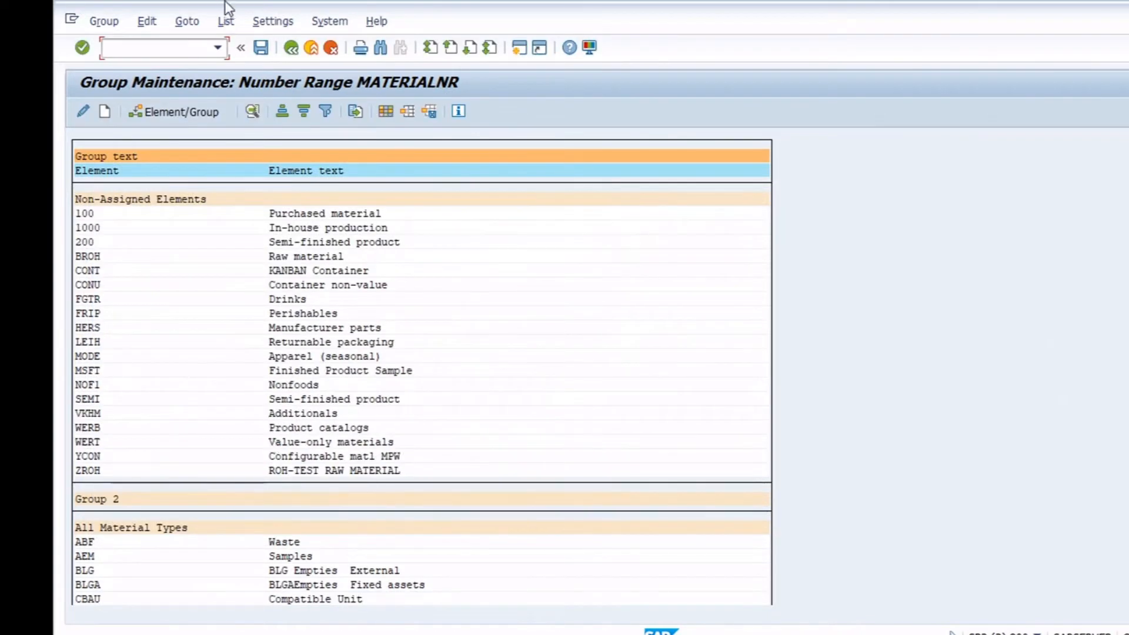
click(261, 47)
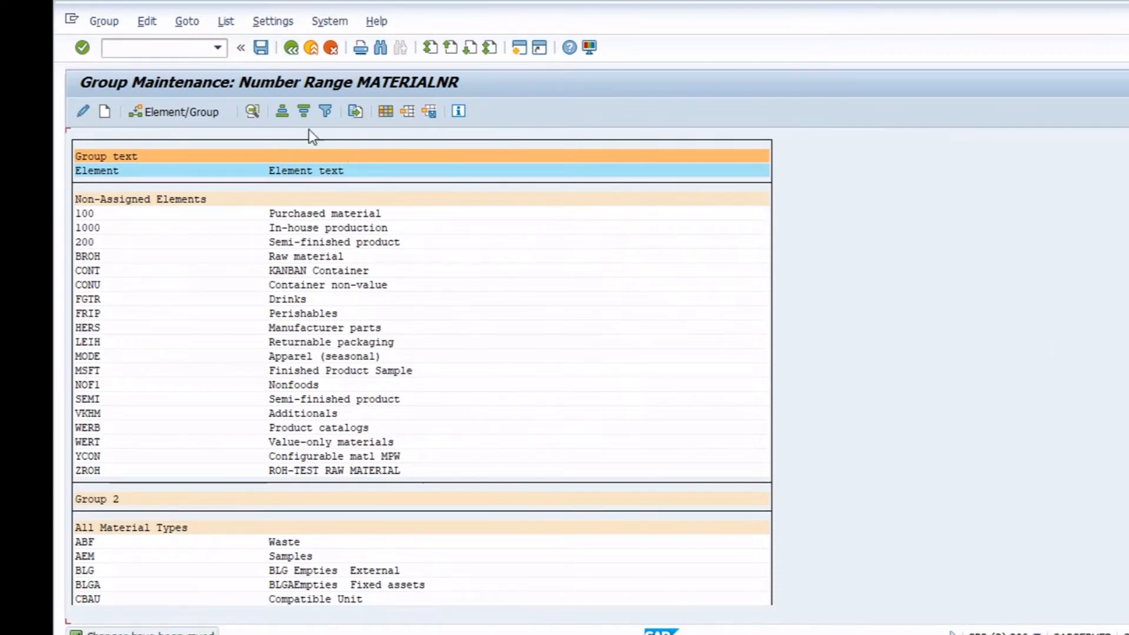
Open the material master group overview and find the element ZFRT in the list
click(286, 54)
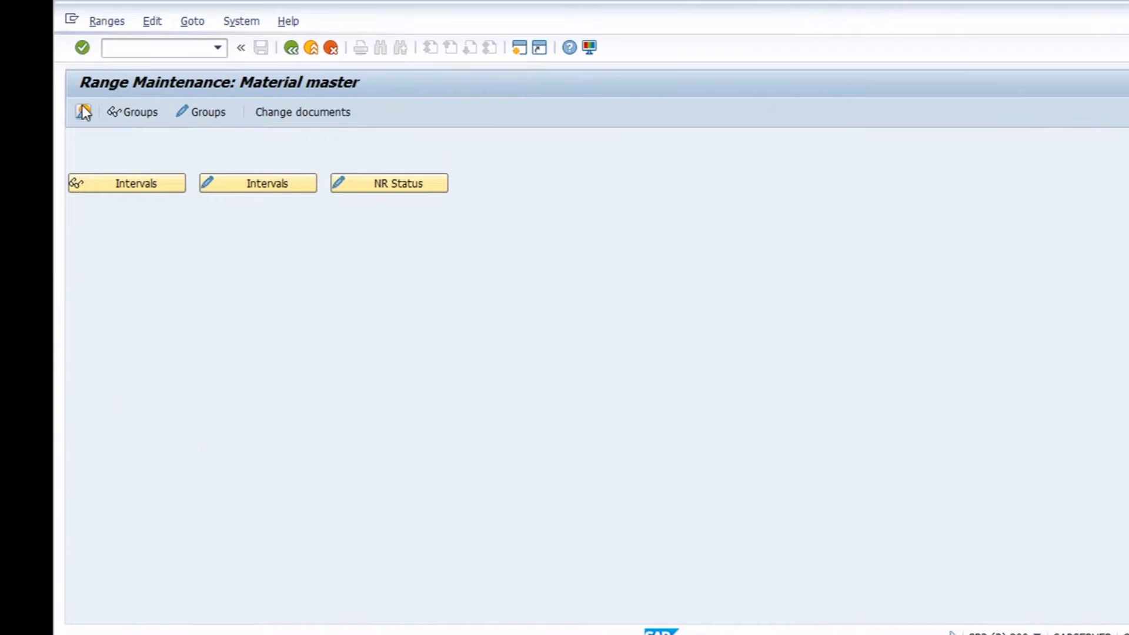
click(82, 108)
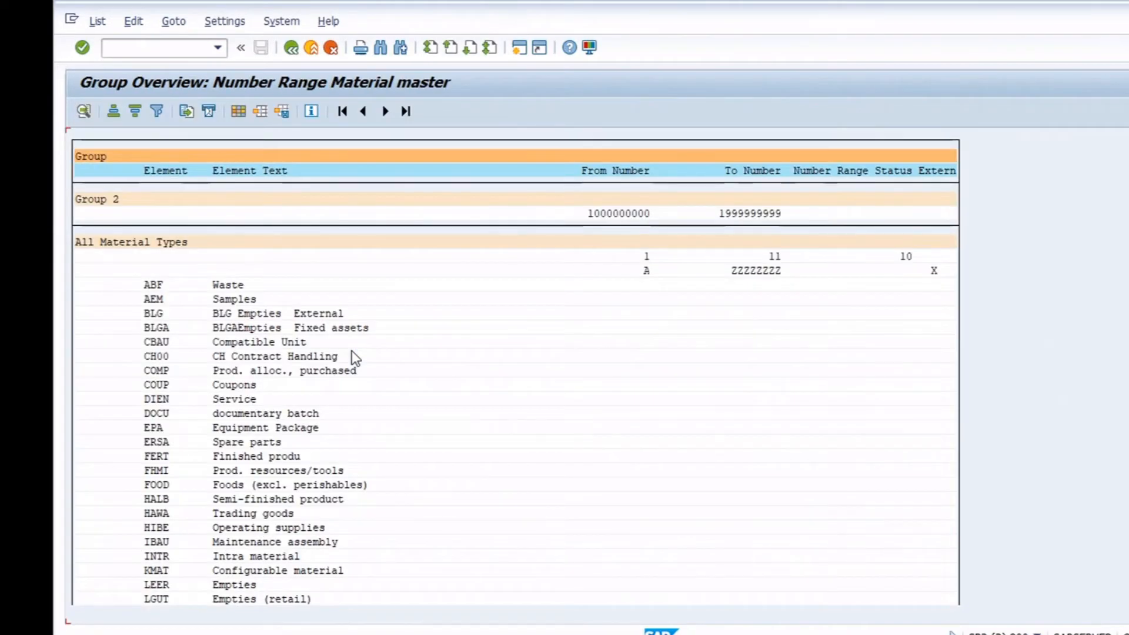
key(ctrl+f)
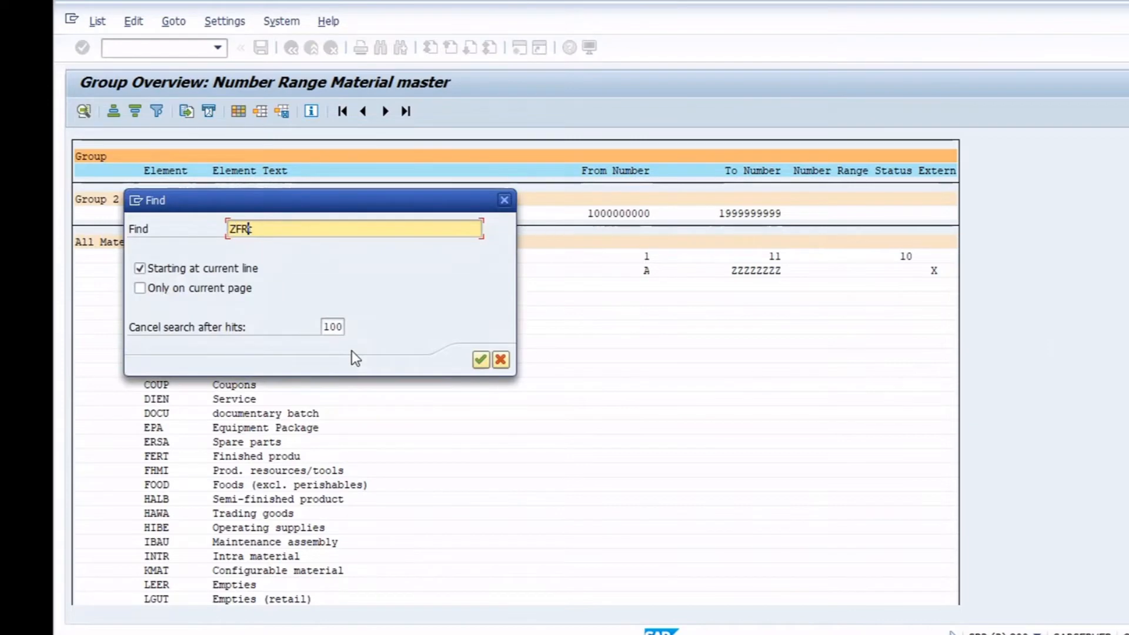
key(Return)
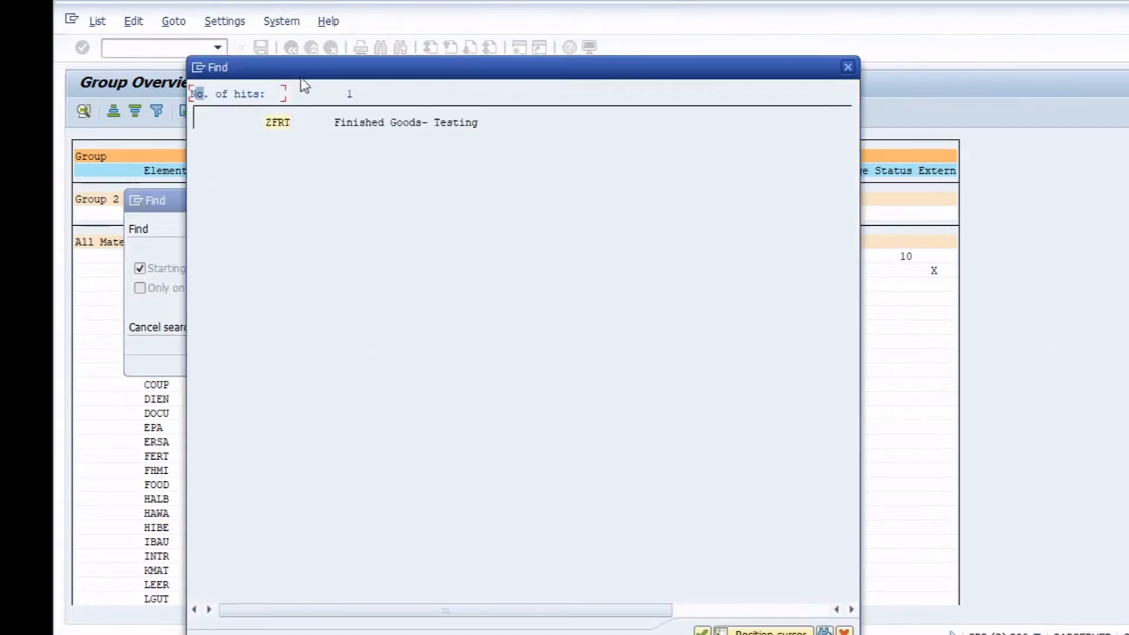
click(276, 122)
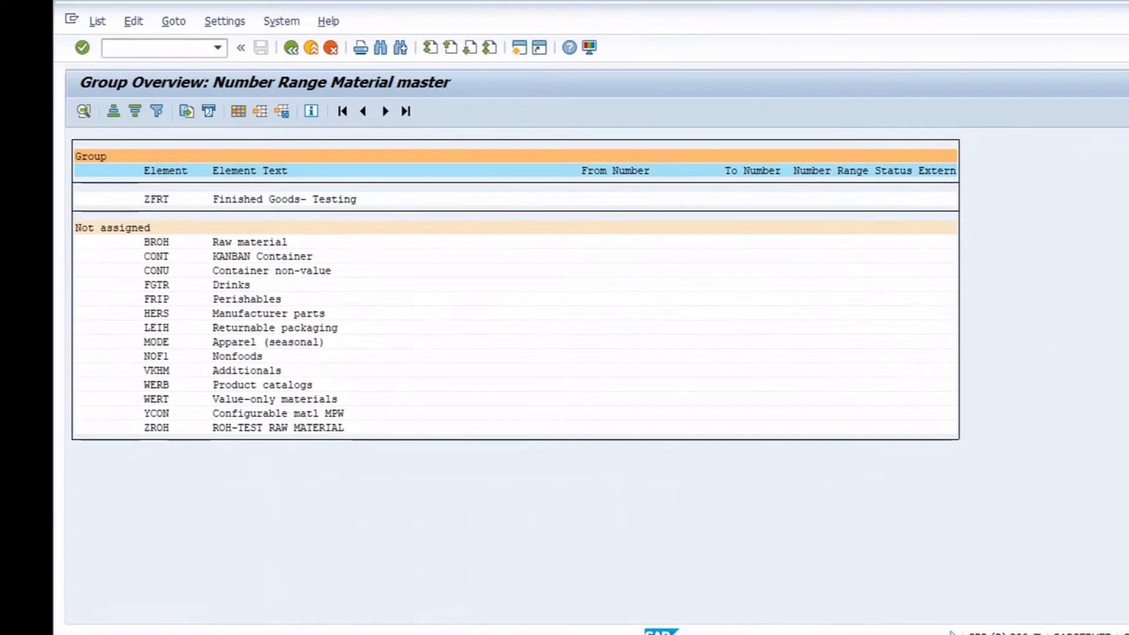
scroll(189, 232, up, 2)
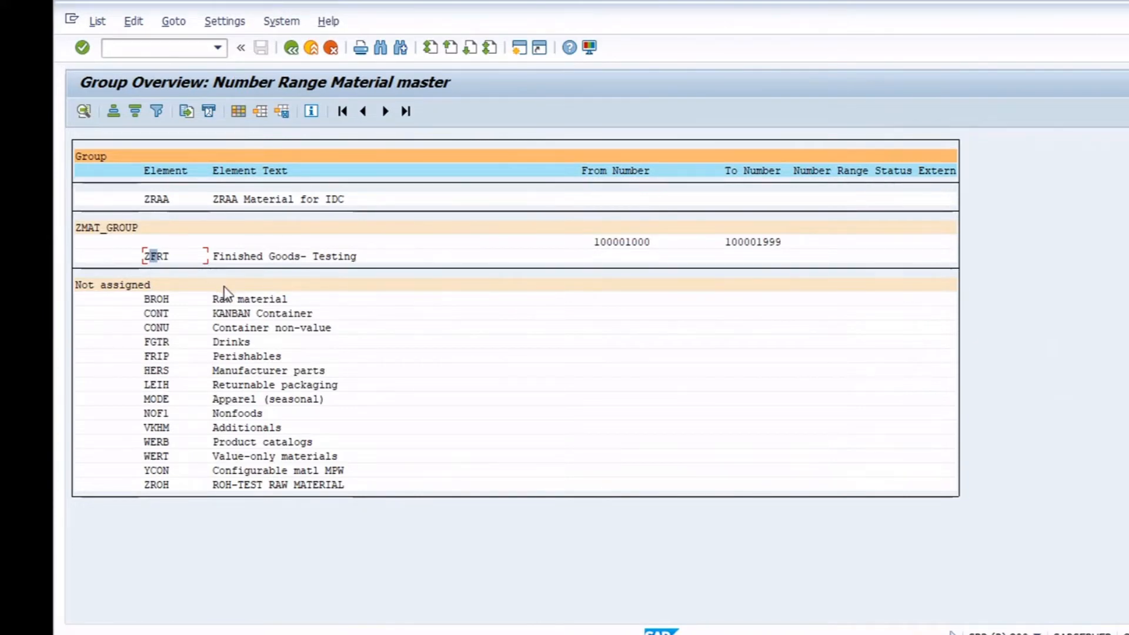
Examine the From Number, To Number and Number Range Status of ZMAT_GROUP in the overview
click(1029, 26)
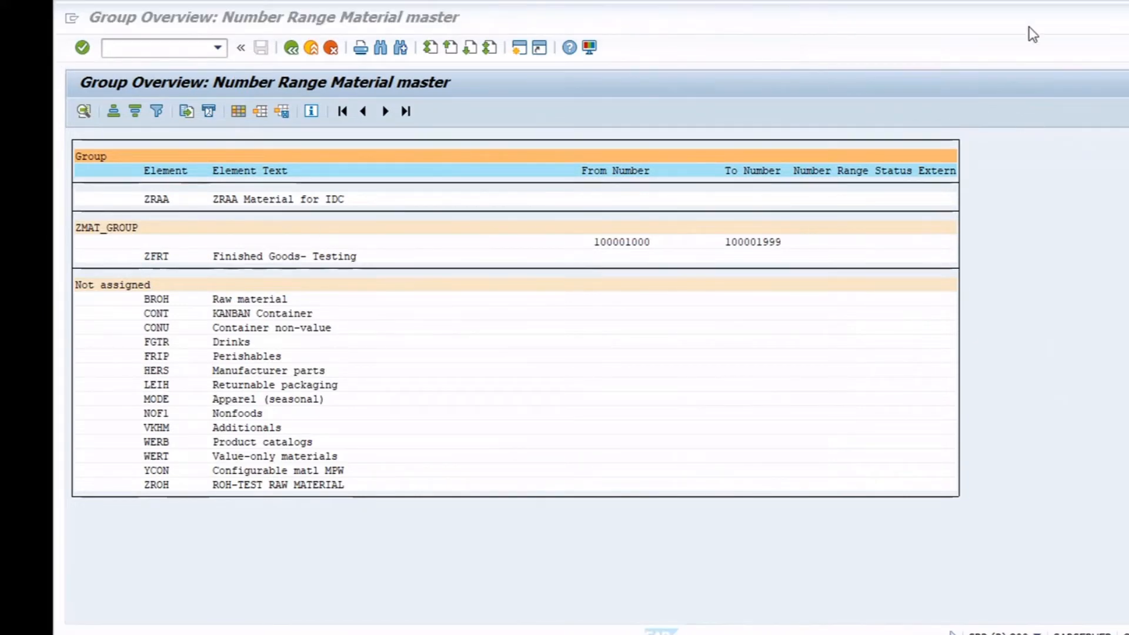
click(608, 251)
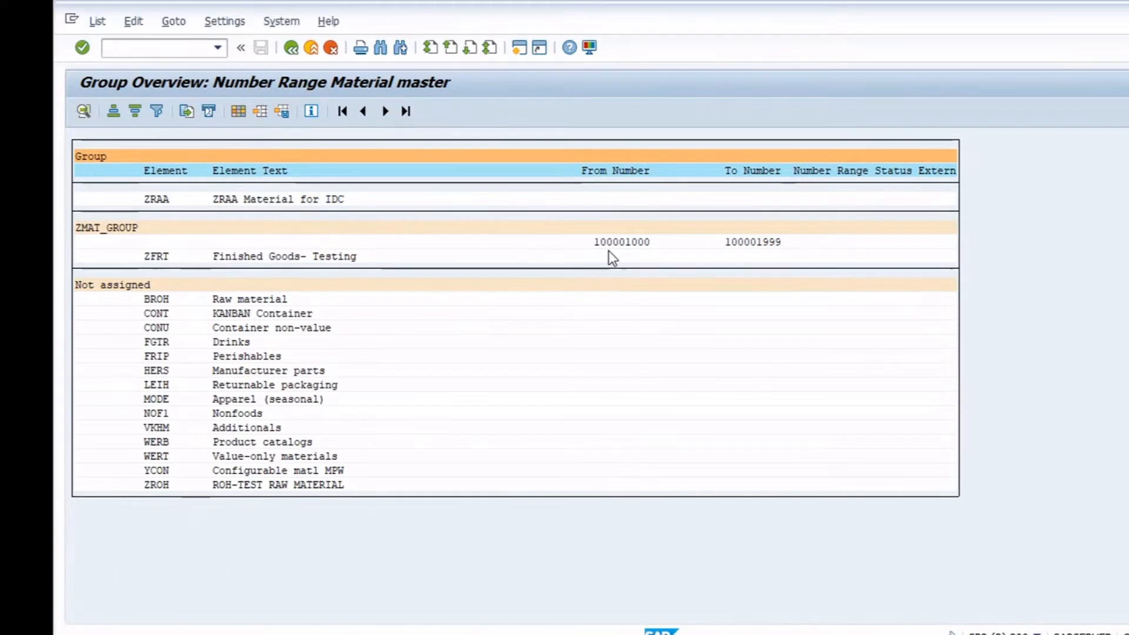
click(859, 242)
click(630, 244)
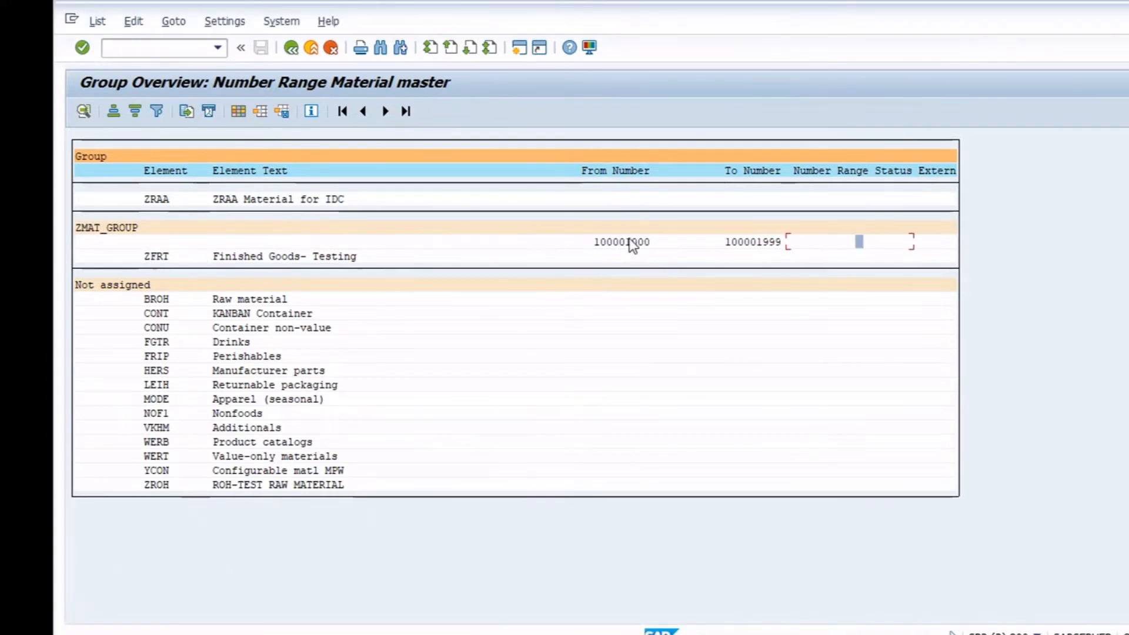
Start transaction /nmm01 and begin a Mechanical Engineering material of type ZFRT with the Basic Data 1 view, leaving the number blank
click(129, 47)
key(alt+Tab)
click(129, 47)
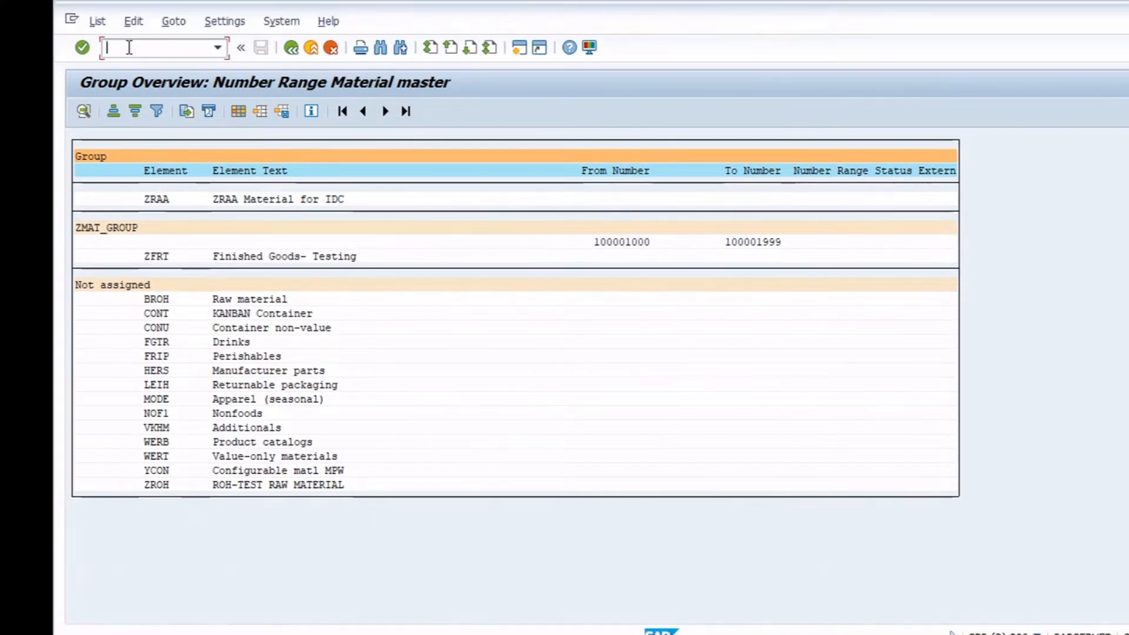
text(/nmm01)
key(Return)
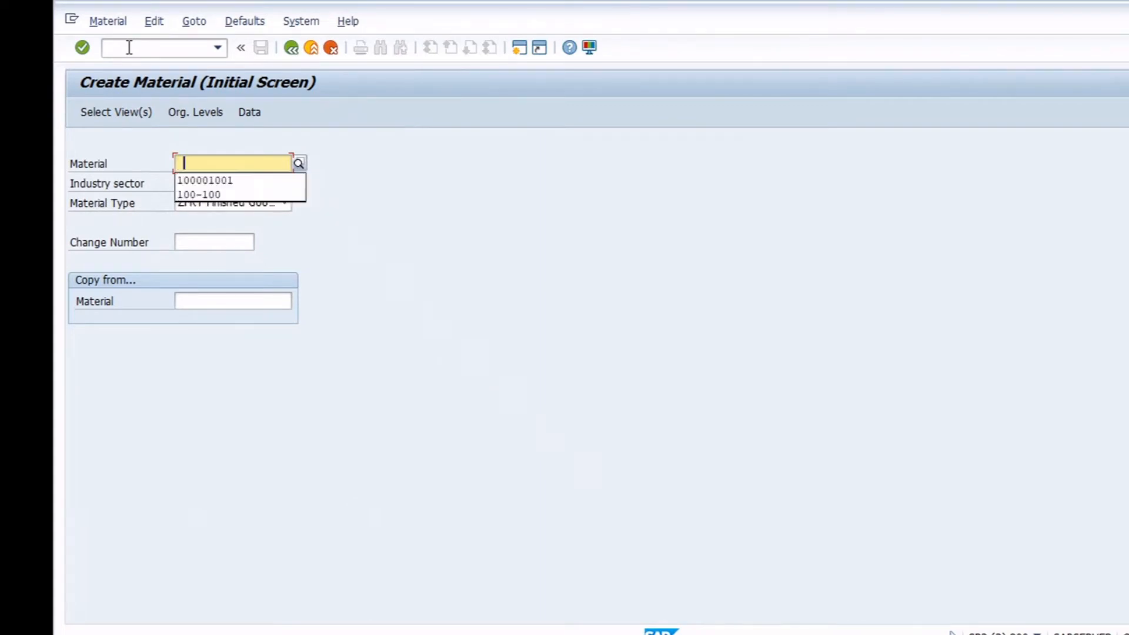
key(Return)
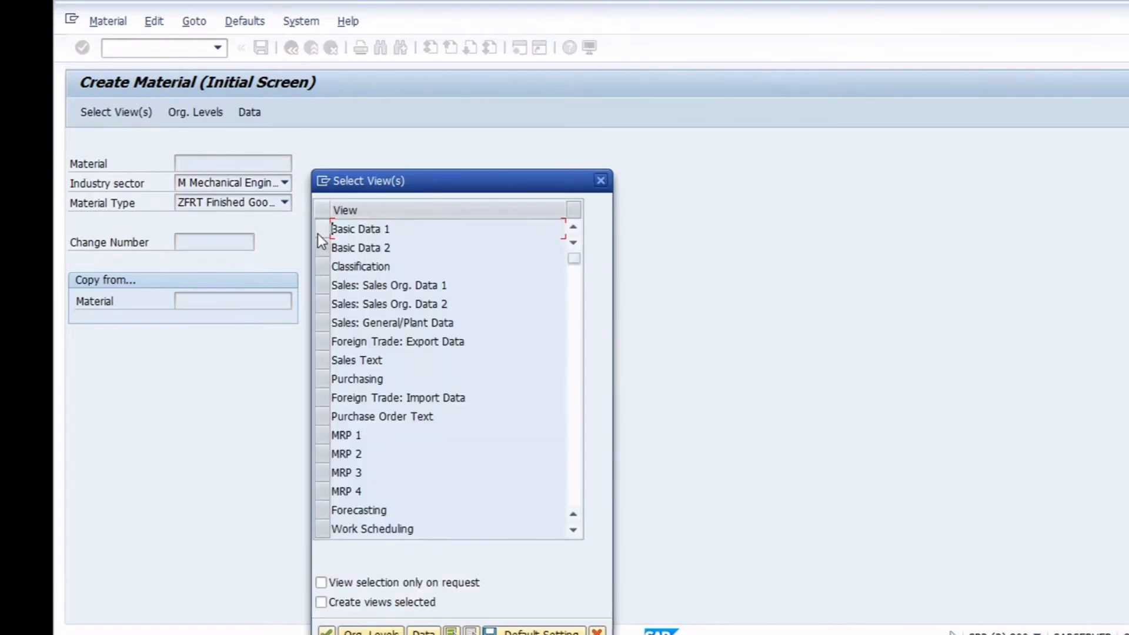
click(317, 235)
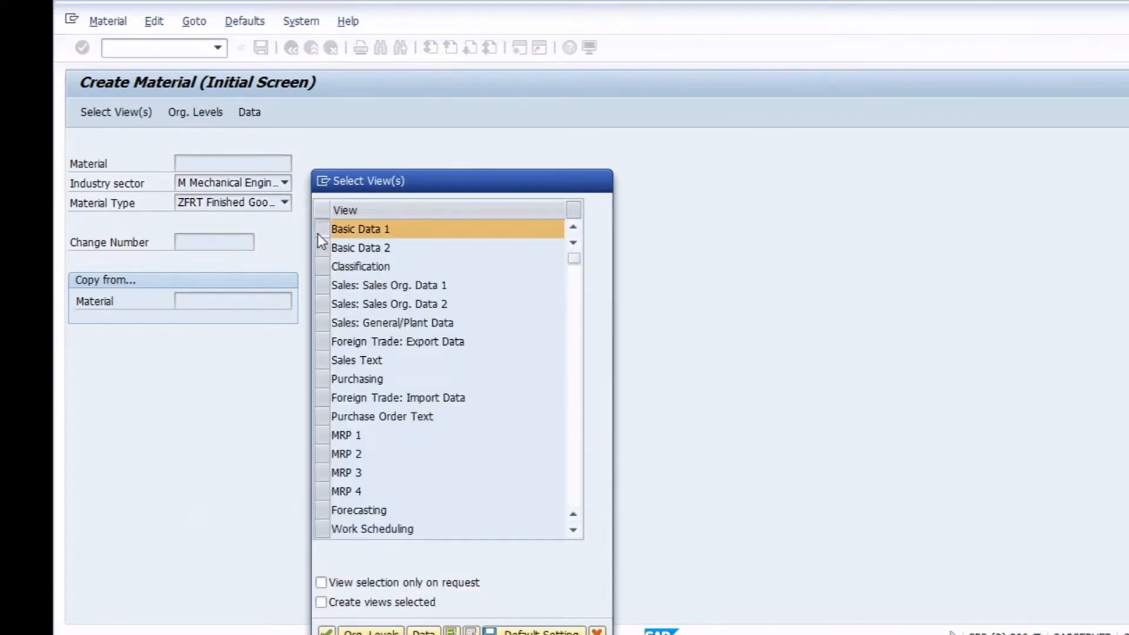
key(Return)
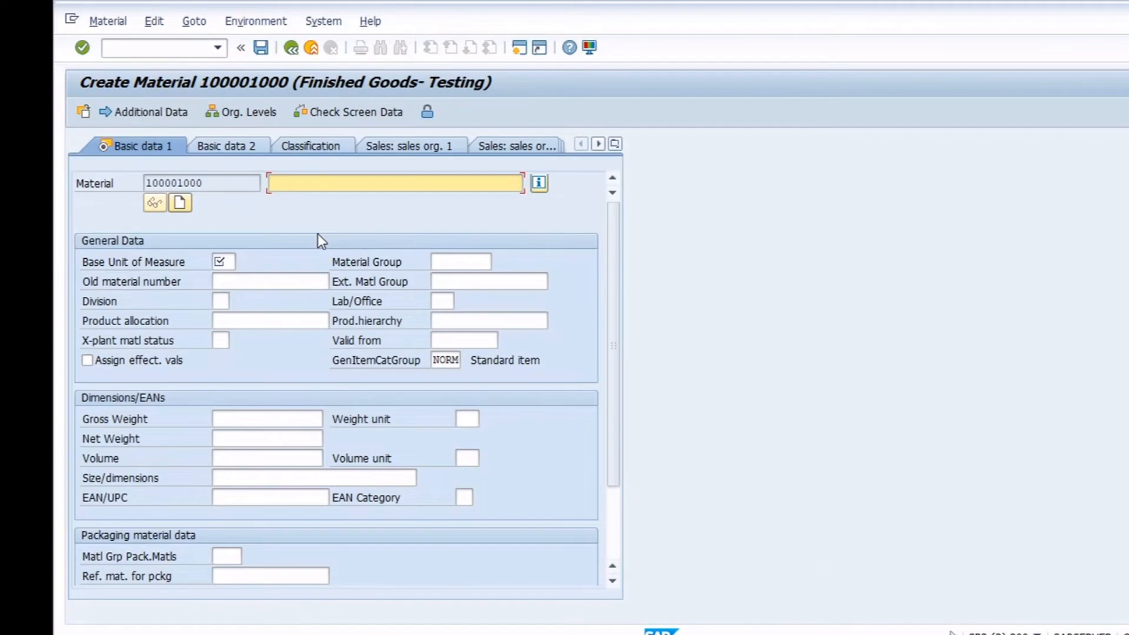
Compare the new material's number with the range noted in Notepad, then return to the SAP material screen
click(226, 179)
drag(227, 179, 132, 178)
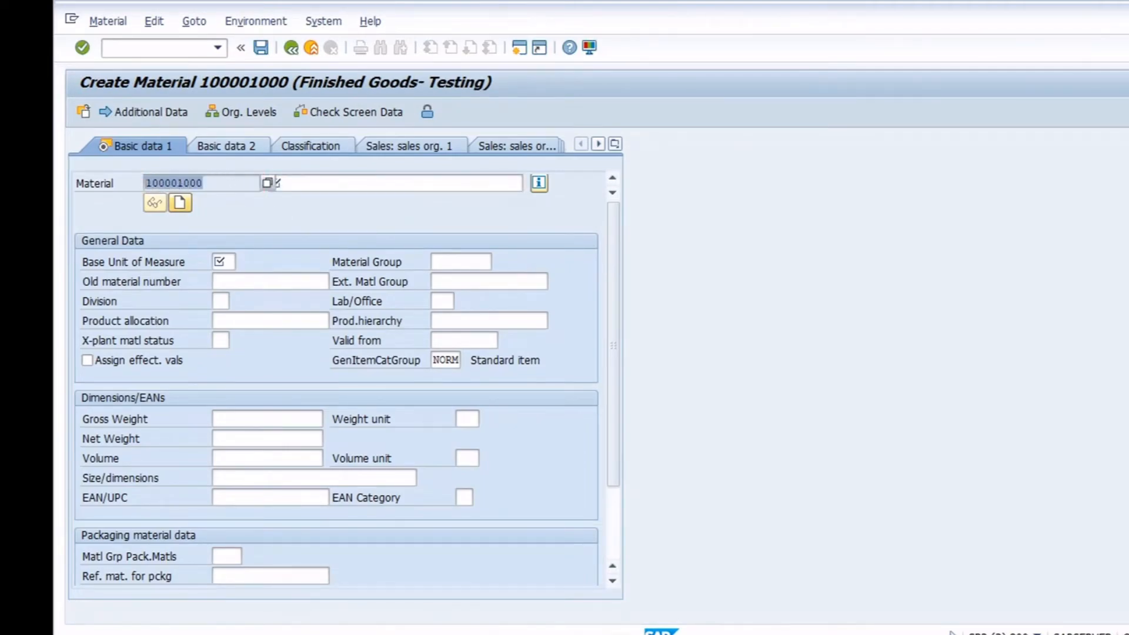
key(alt+Tab)
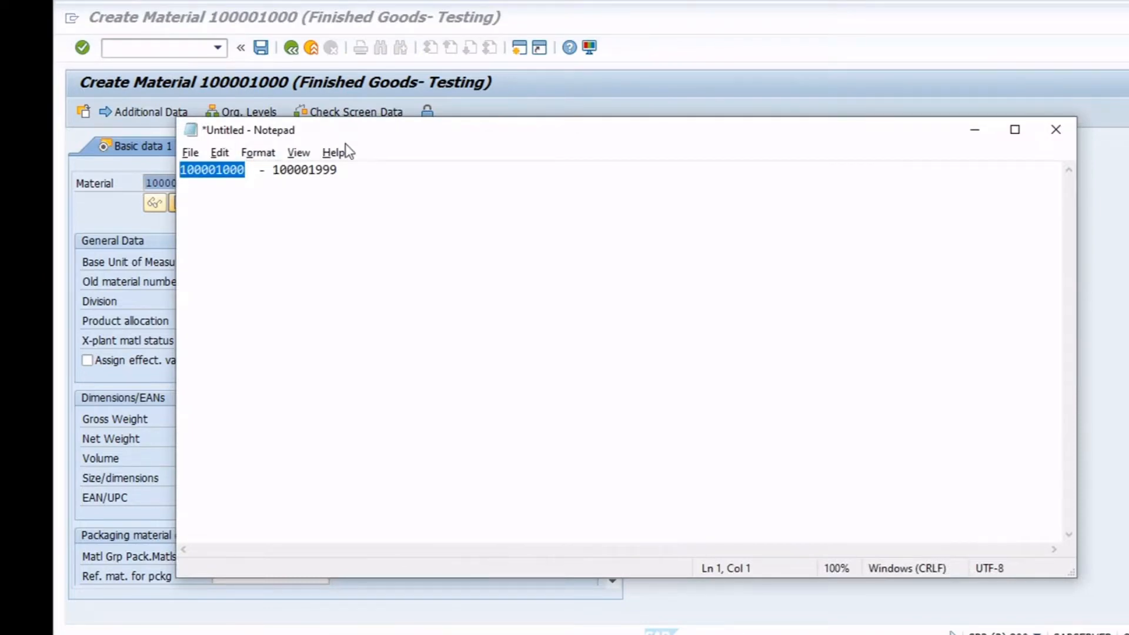
drag(334, 133, 477, 141)
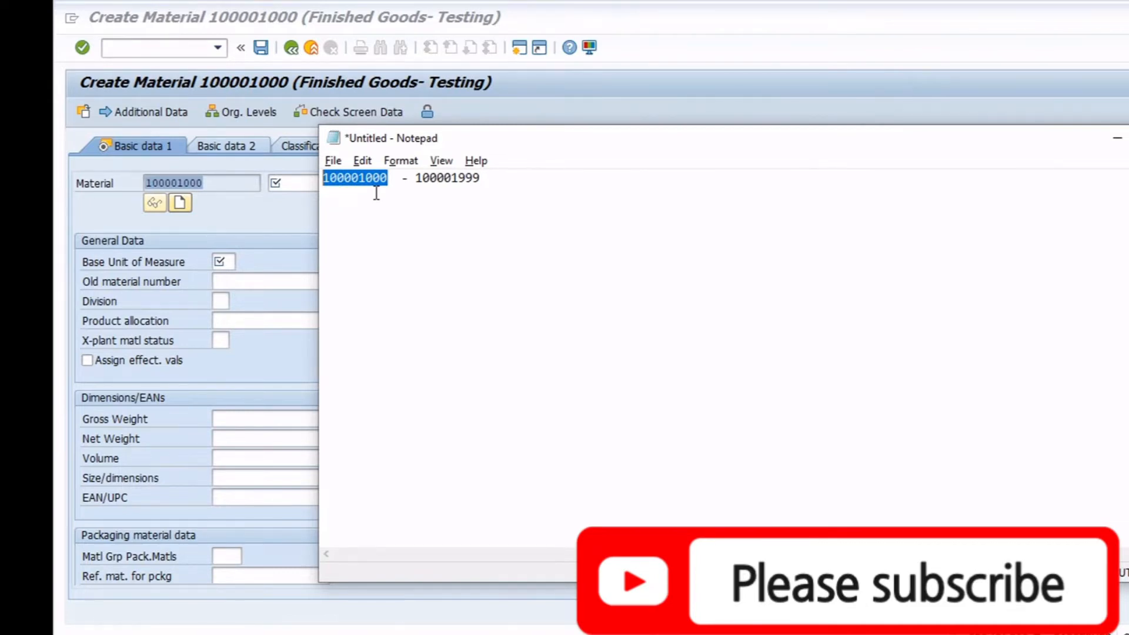
click(212, 227)
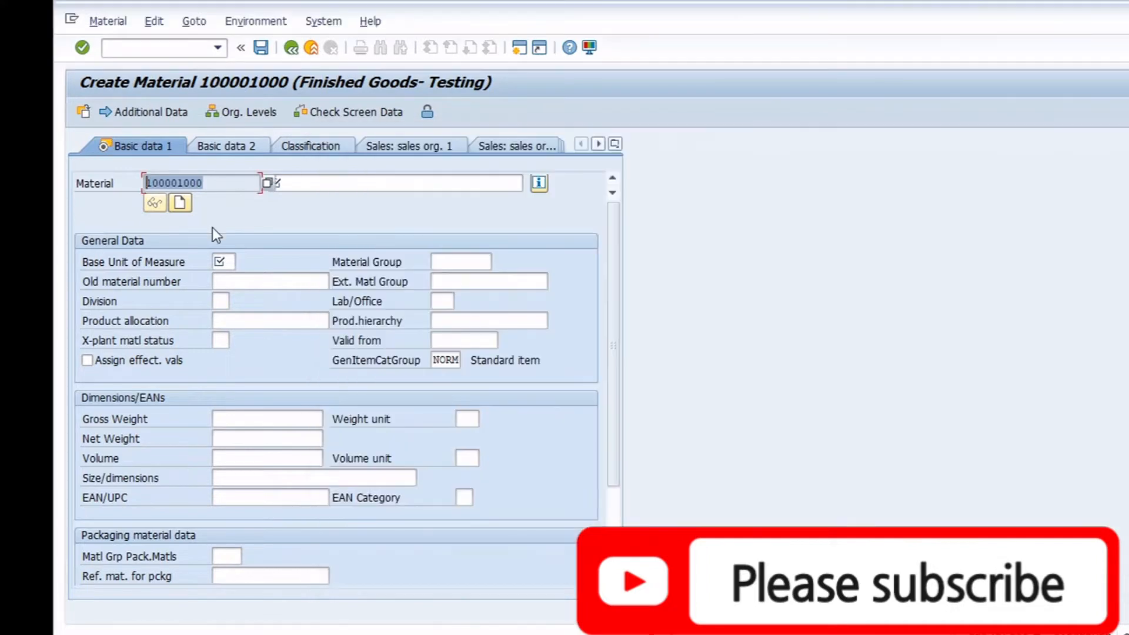
Leave the unsaved material creation with /n and return to SAP Easy Access
click(199, 49)
text(/)
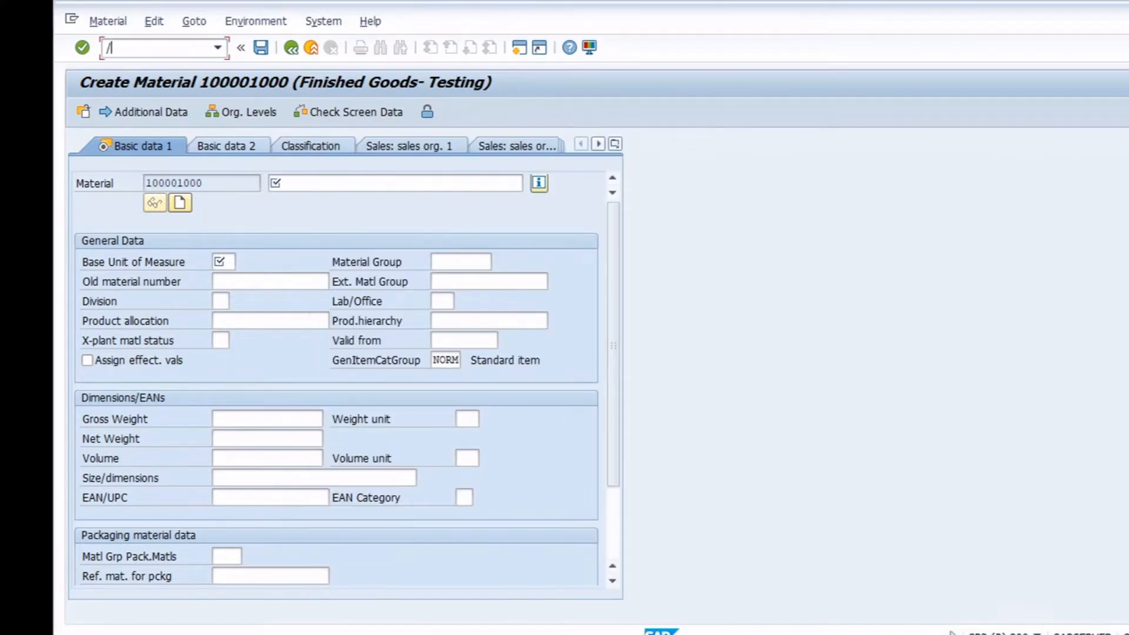
text(n)
key(Return)
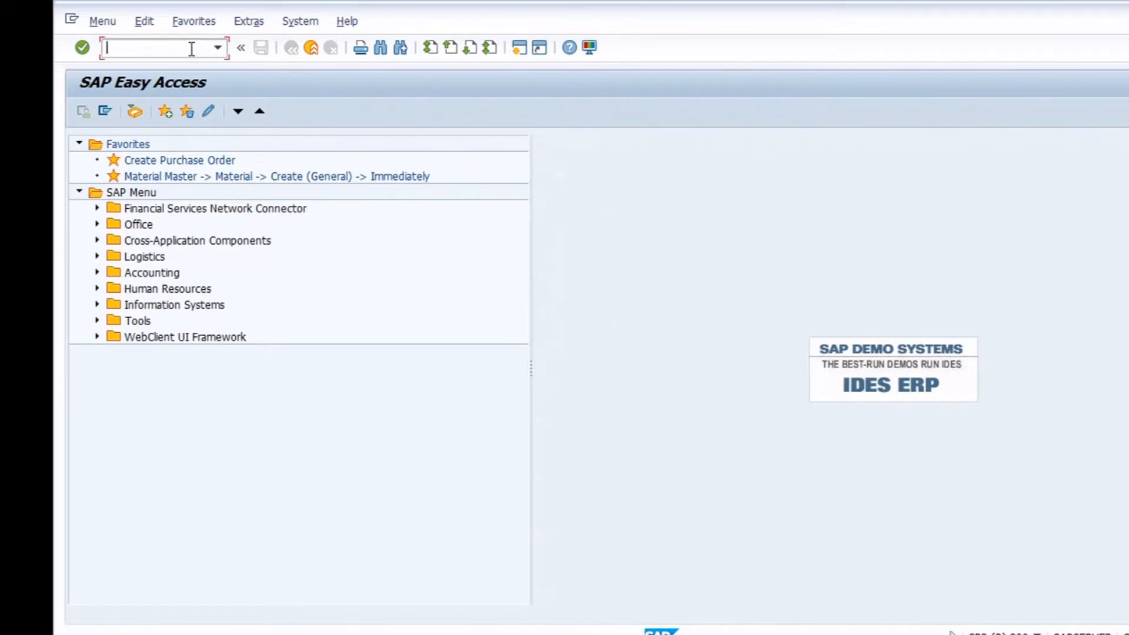
Start transaction MMNR and open the group overview of the material master number ranges
text(mm)
key(BackSpace)
text(mmnr)
key(Return)
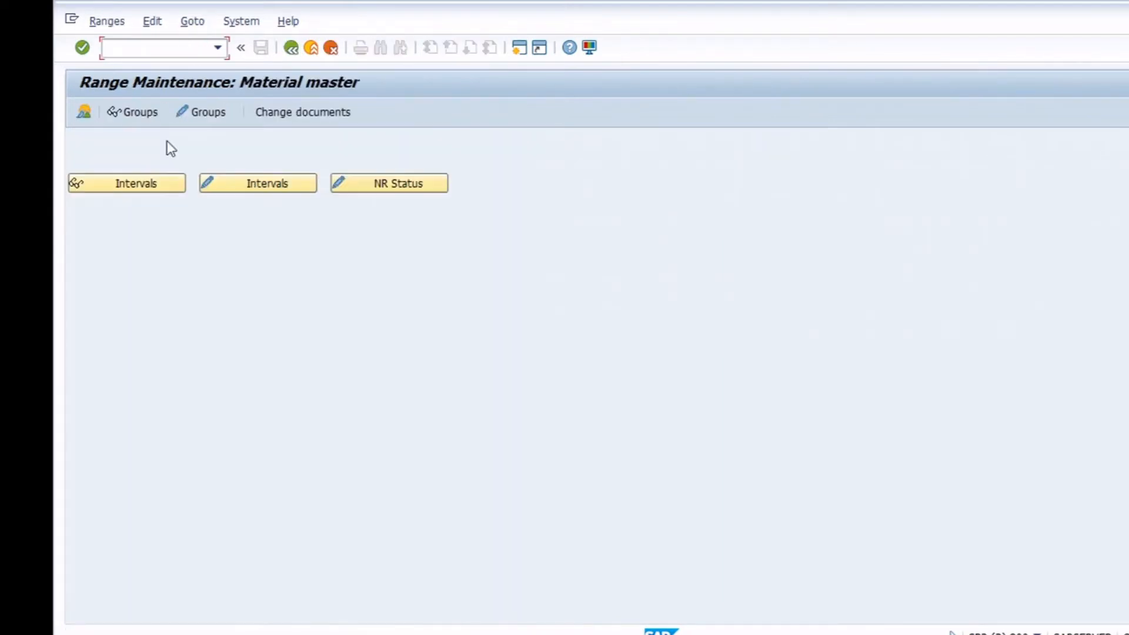
click(80, 109)
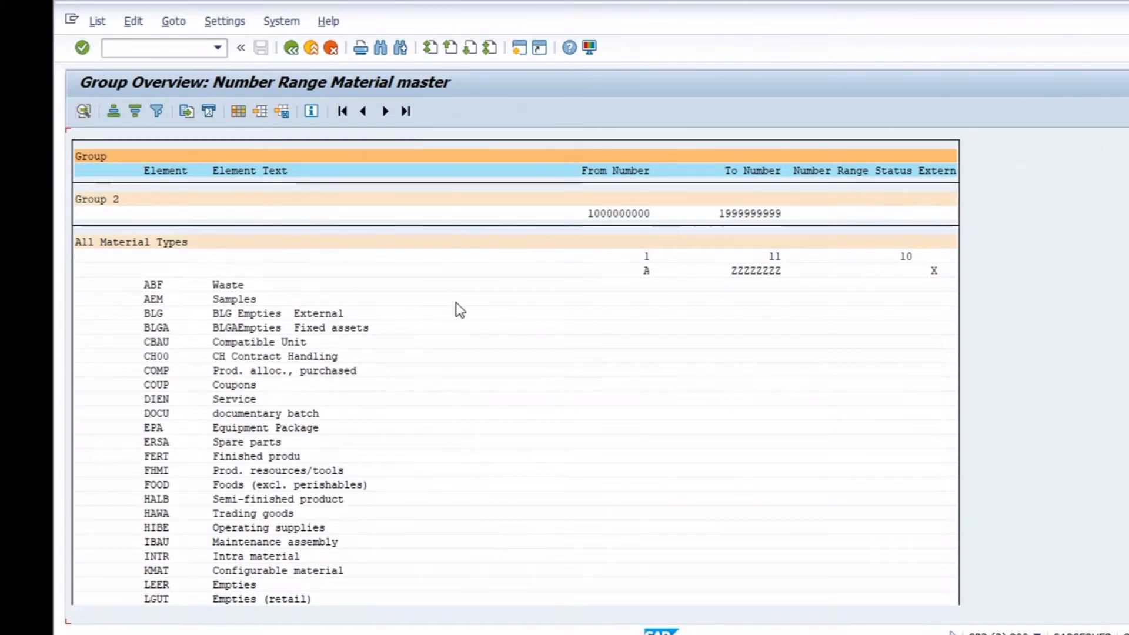
Examine the From Number, To Number and Extern flag of the external interval under All Material Types, then return to SAP Easy Access
click(651, 272)
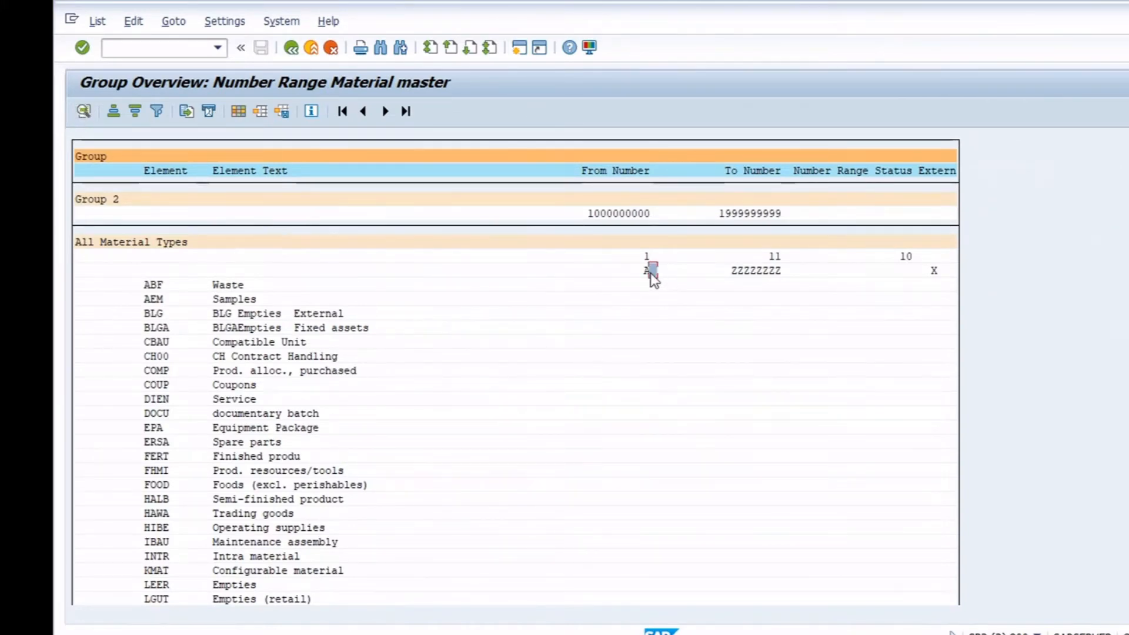
click(789, 271)
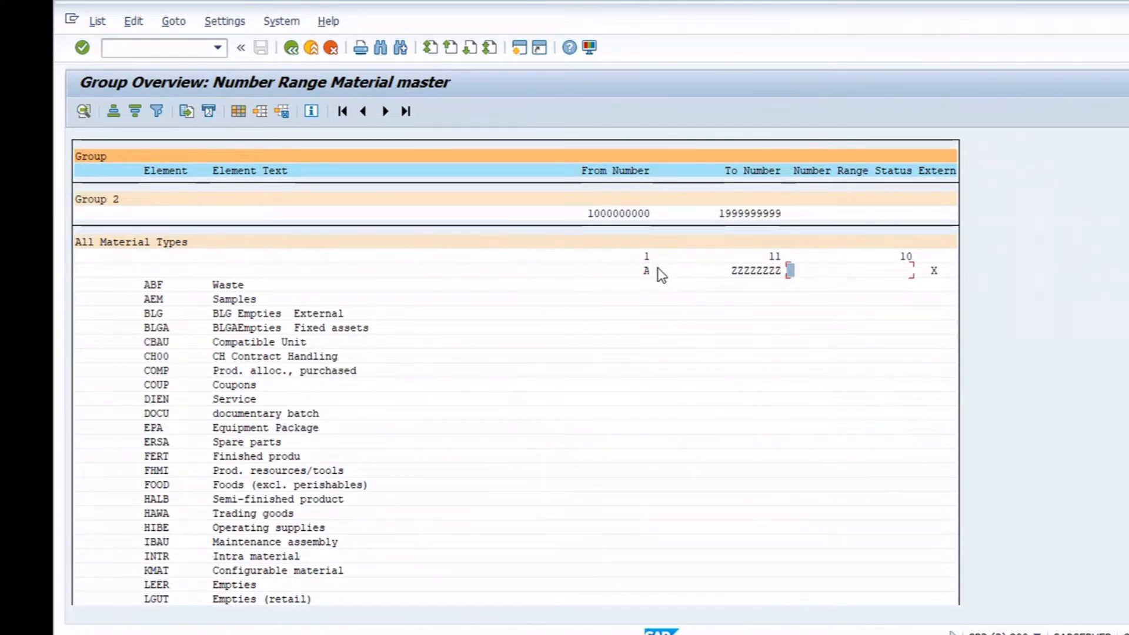
click(709, 271)
click(736, 272)
click(938, 271)
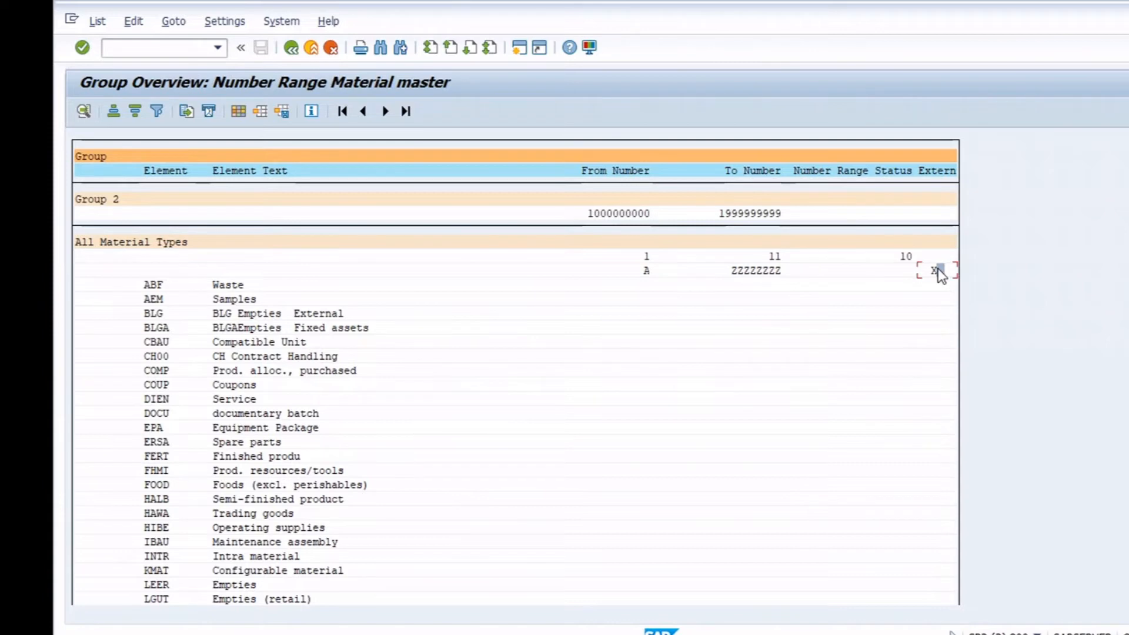
click(648, 271)
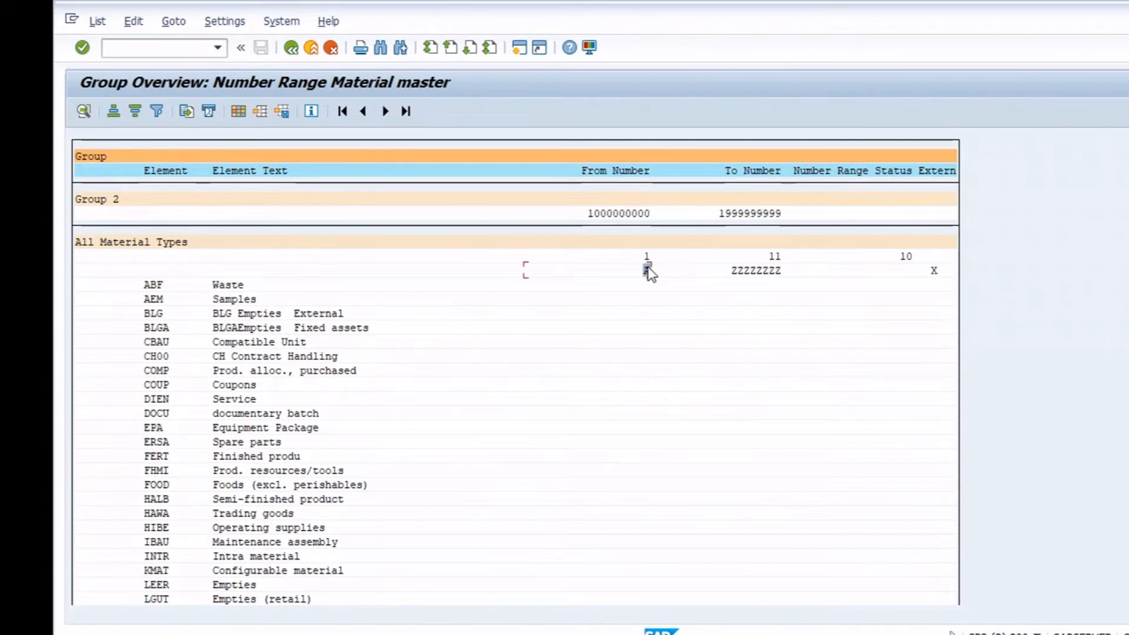
click(311, 48)
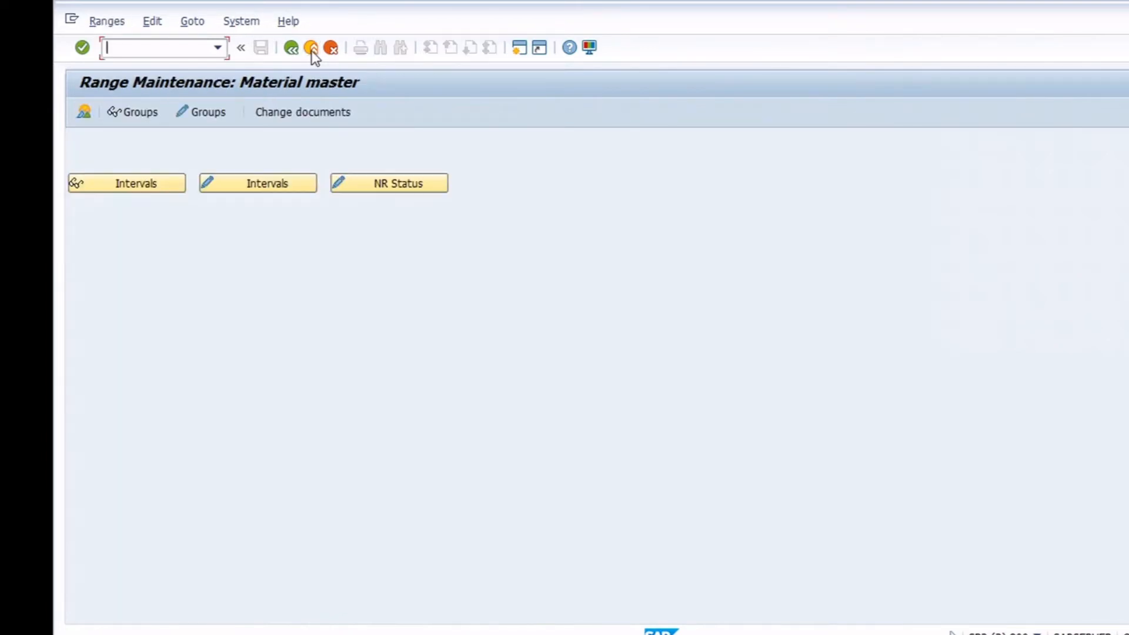
click(311, 48)
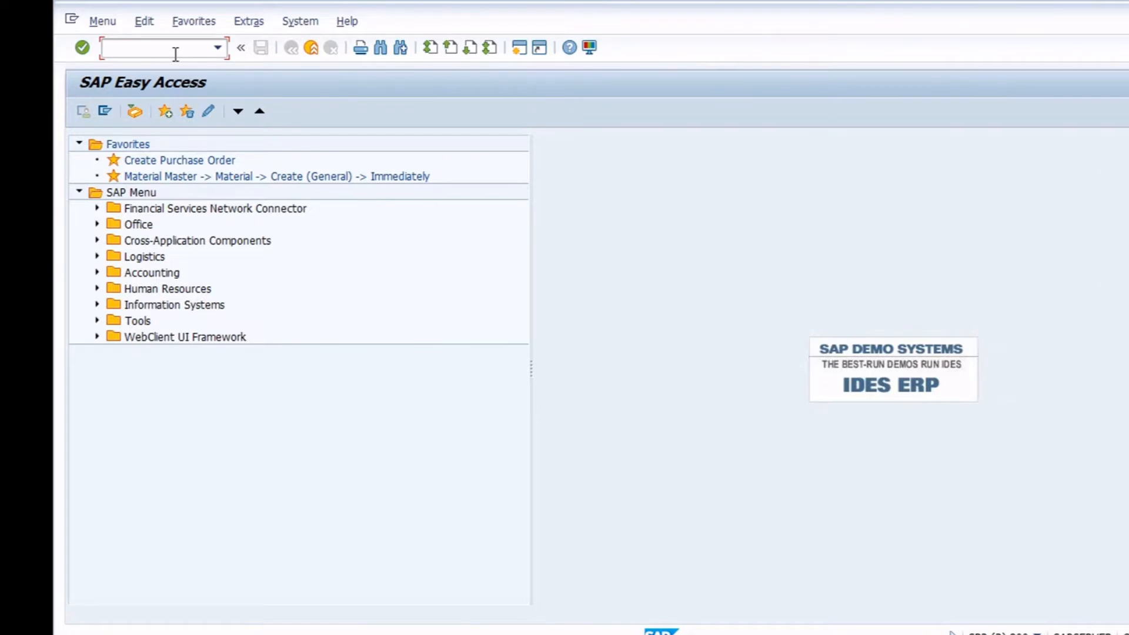
Start transaction MM01 and begin a ZFRT material with the Basic Data 1 and Basic Data 2 views, leaving the material number blank
text(MM01)
key(Return)
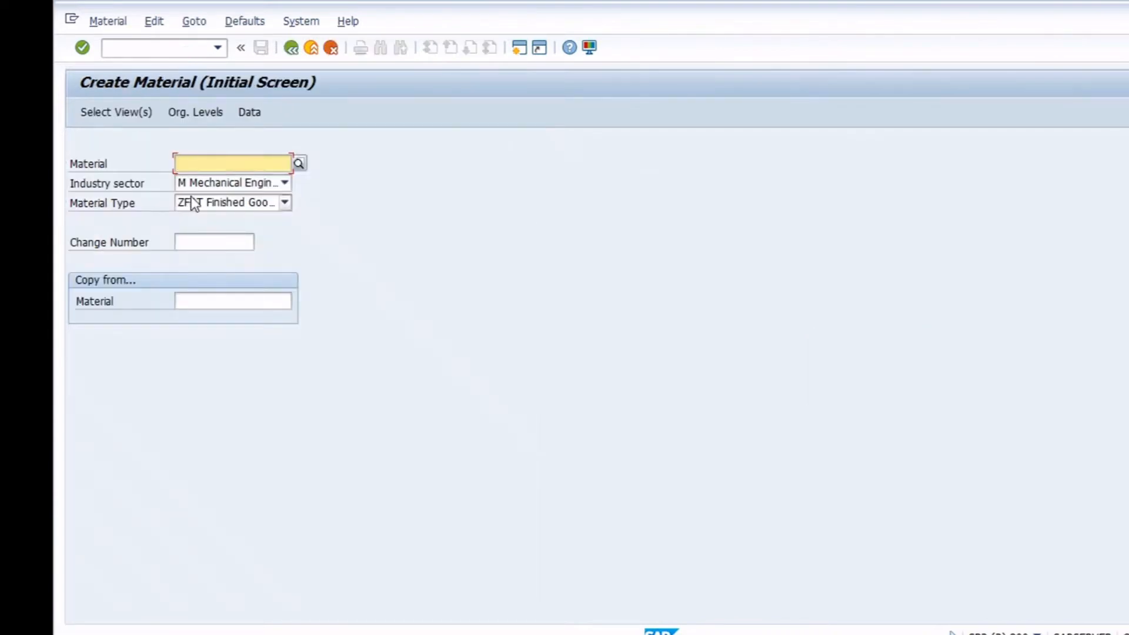
click(111, 118)
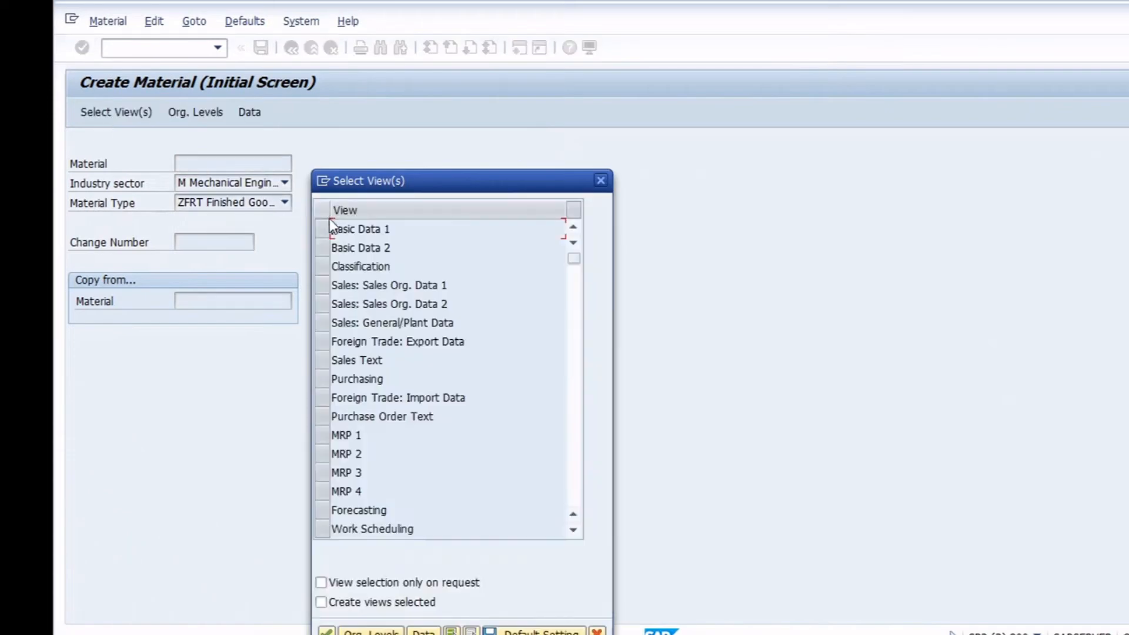
click(326, 228)
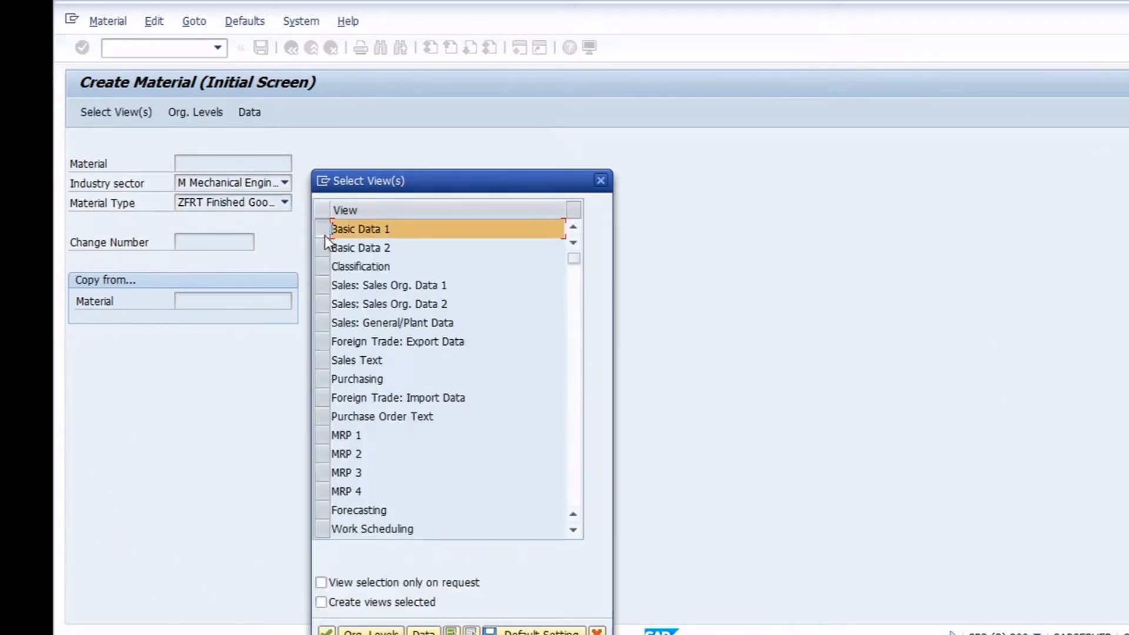
click(324, 247)
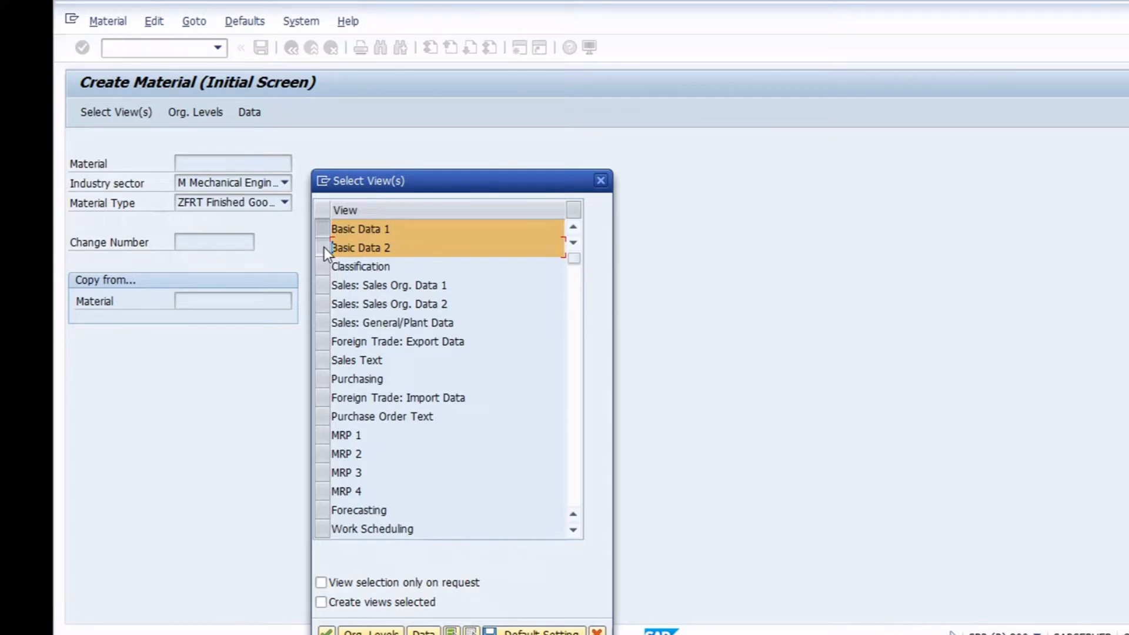
key(Return)
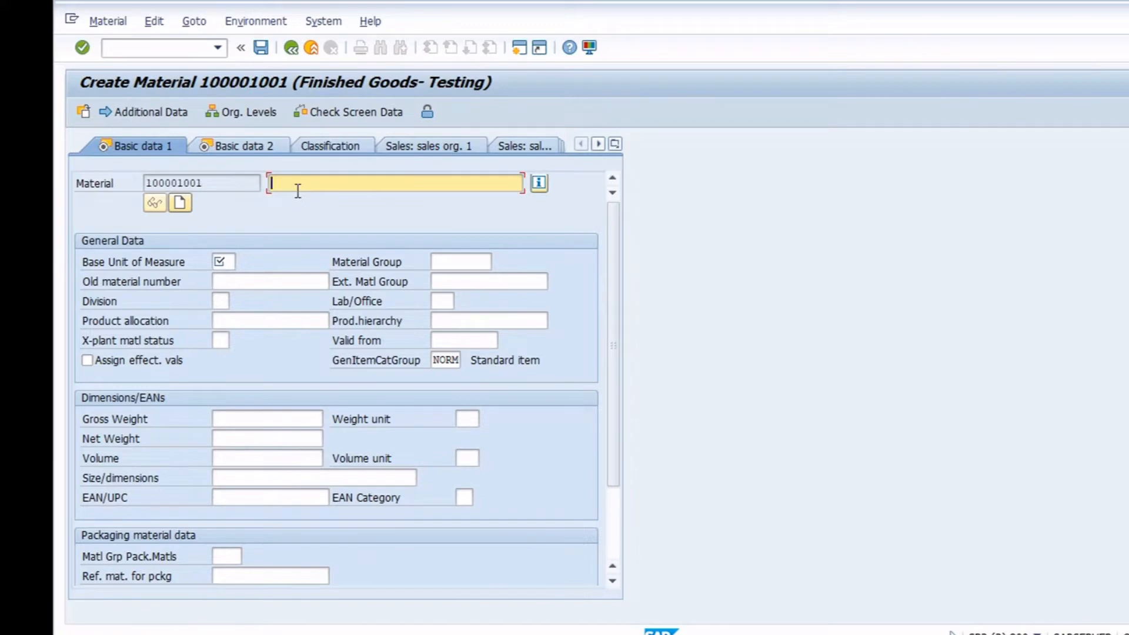
Enter BAG as the material description and set the base unit of measure to EA
text(BAG)
click(226, 186)
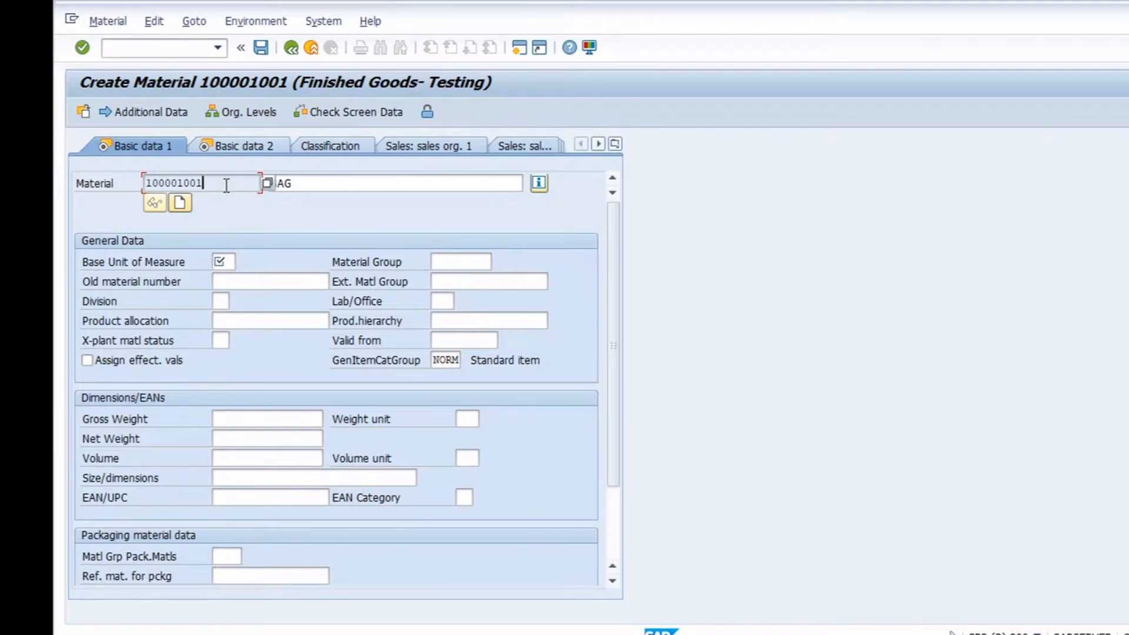
drag(218, 184, 128, 182)
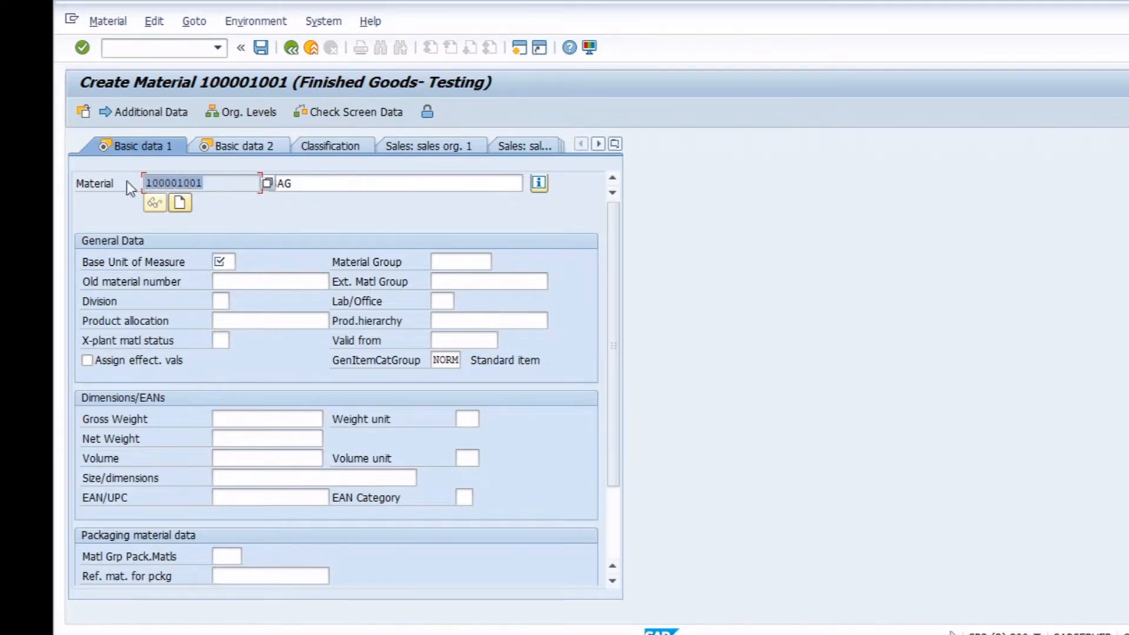
click(339, 182)
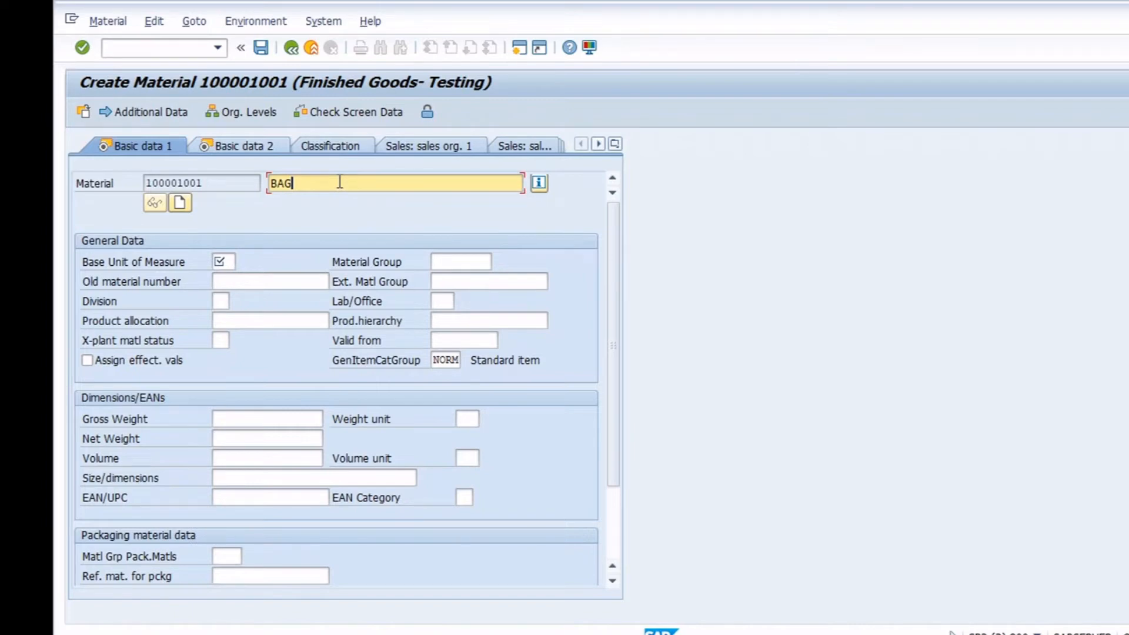
click(218, 259)
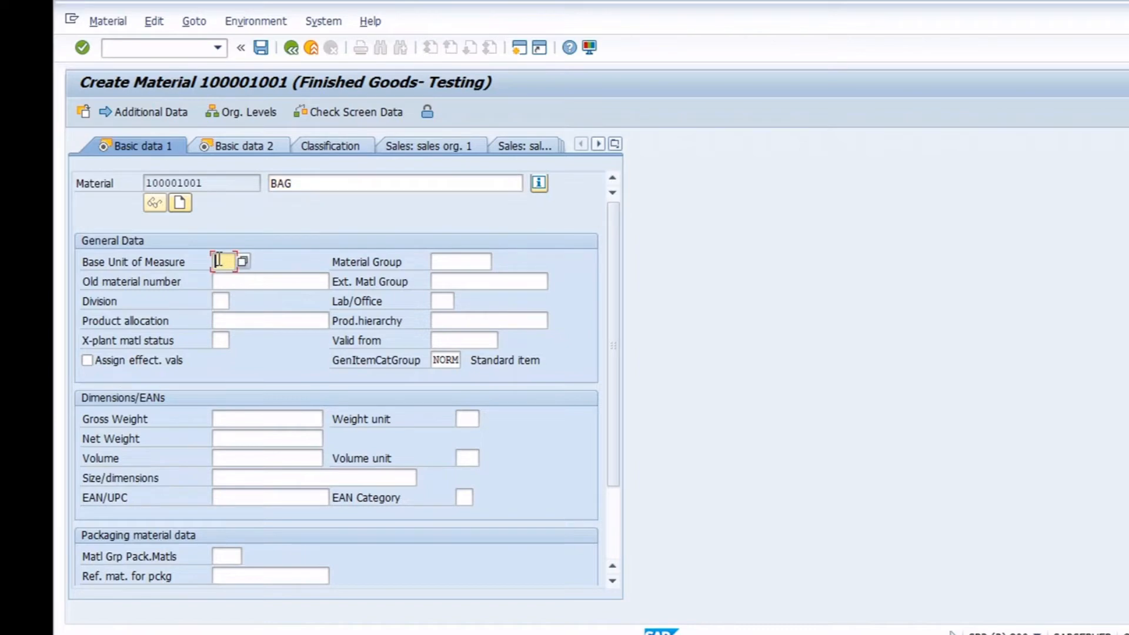
text(EA)
Look over the optional General Data fields and the Basic Data 2 view, then return to Basic Data 1
click(480, 256)
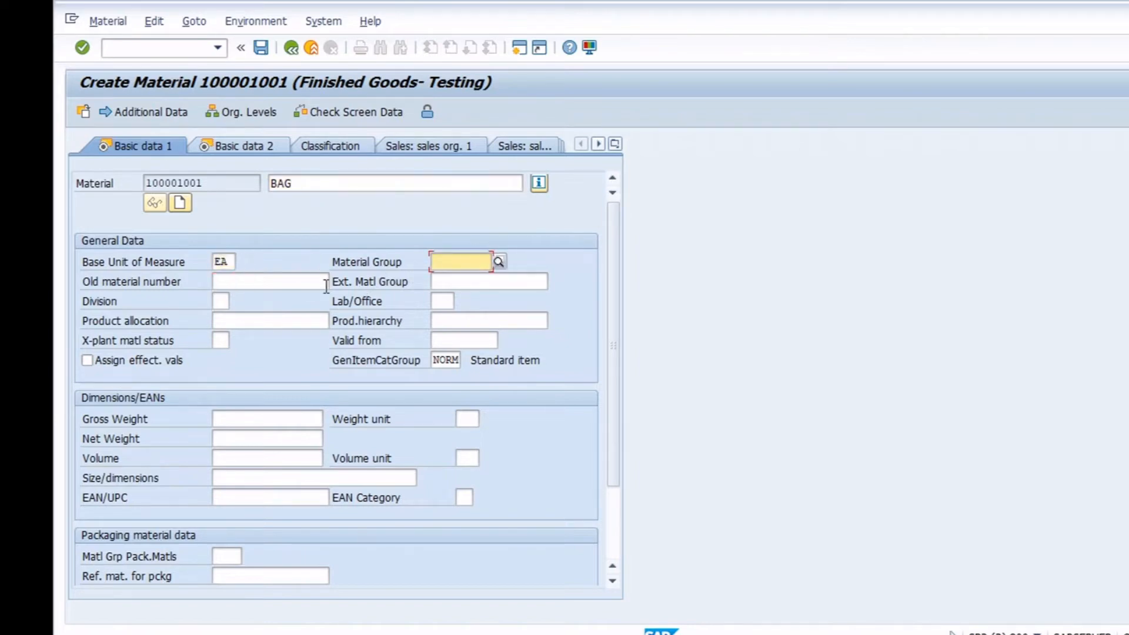
click(299, 285)
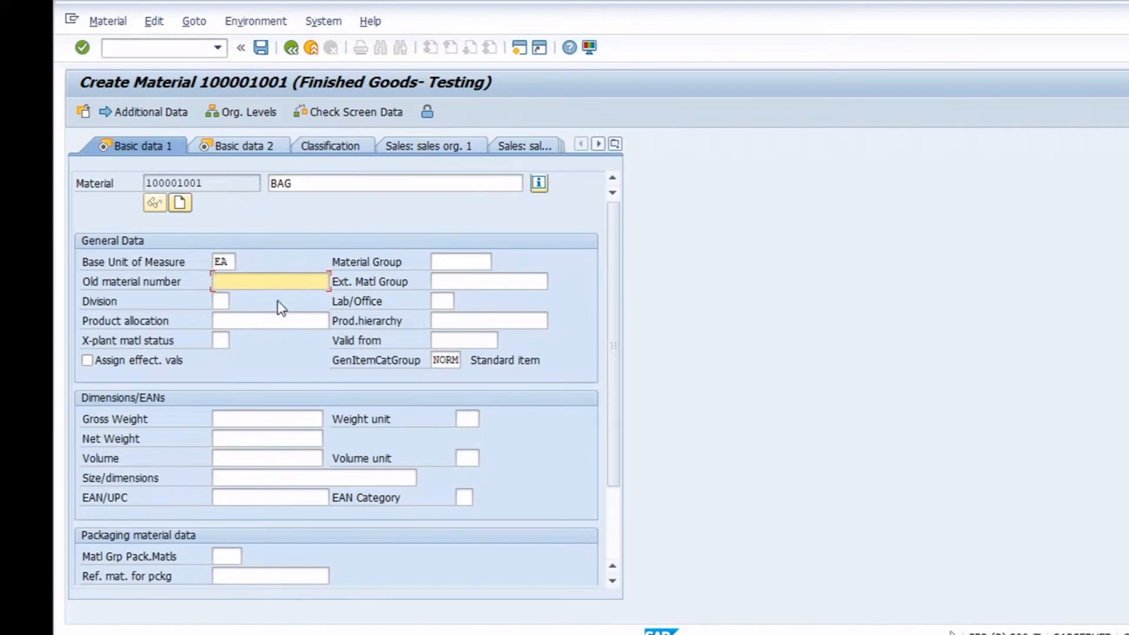
click(219, 300)
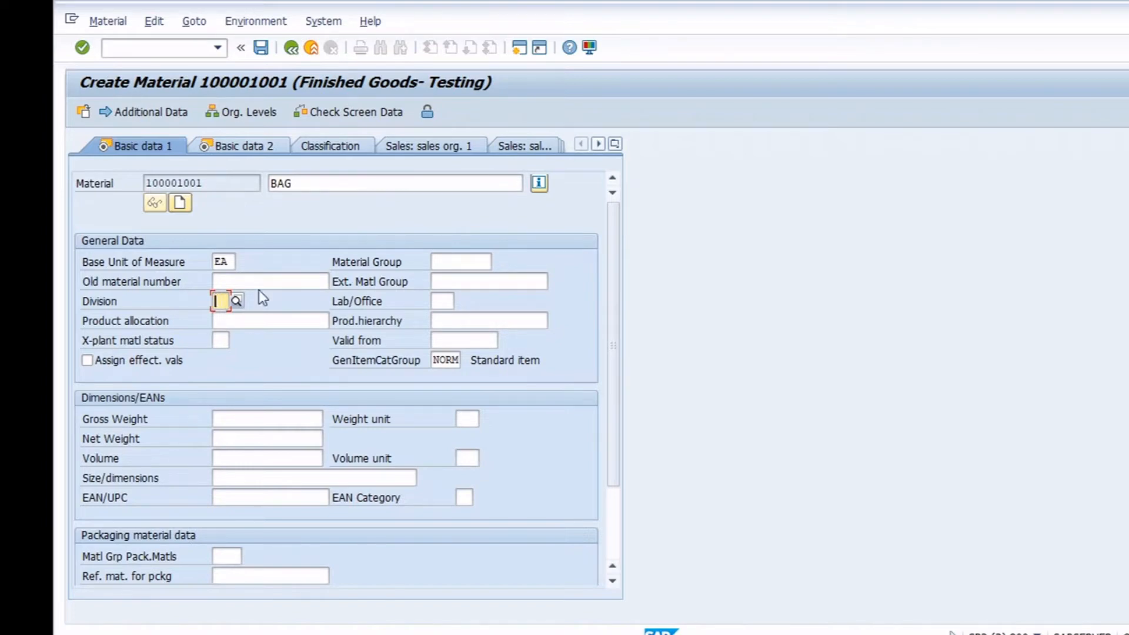
key(F4)
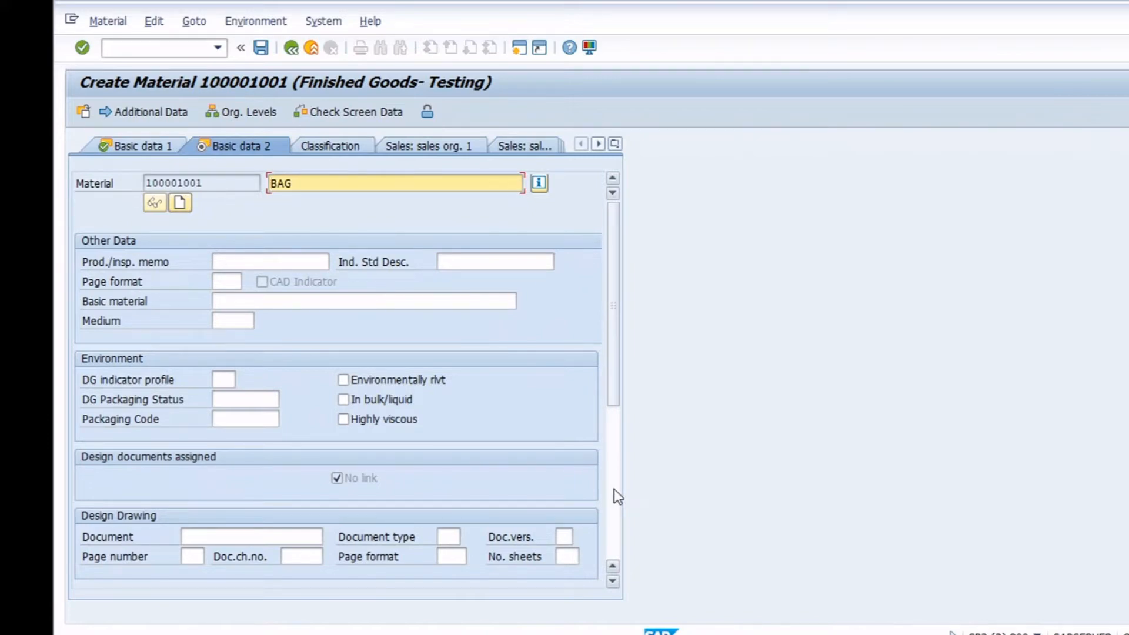
right_click(118, 144)
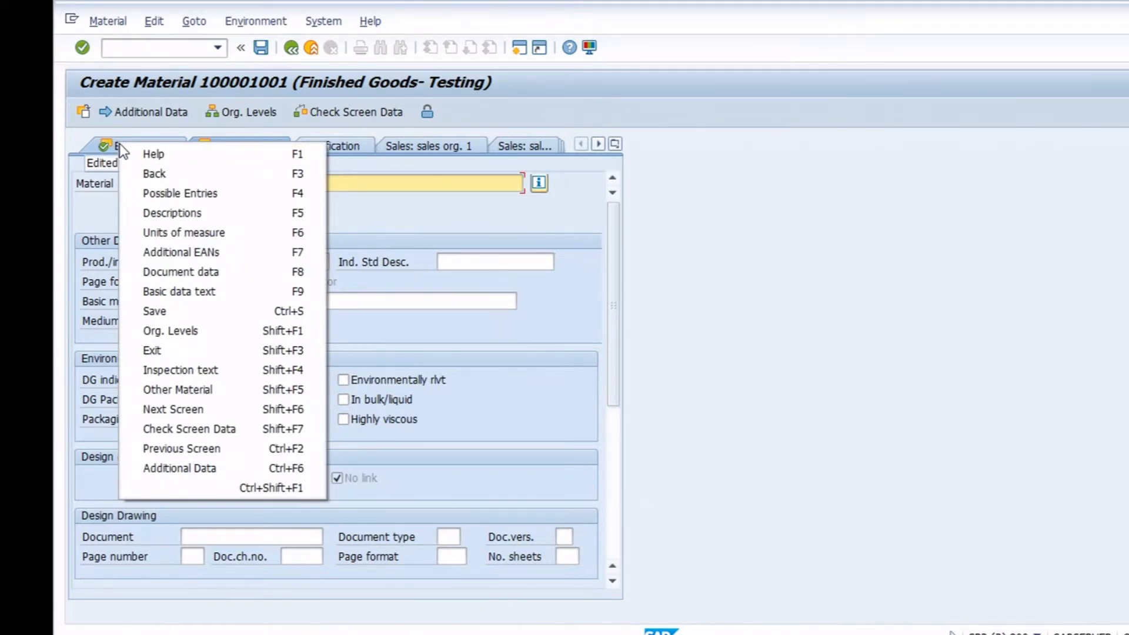
click(106, 145)
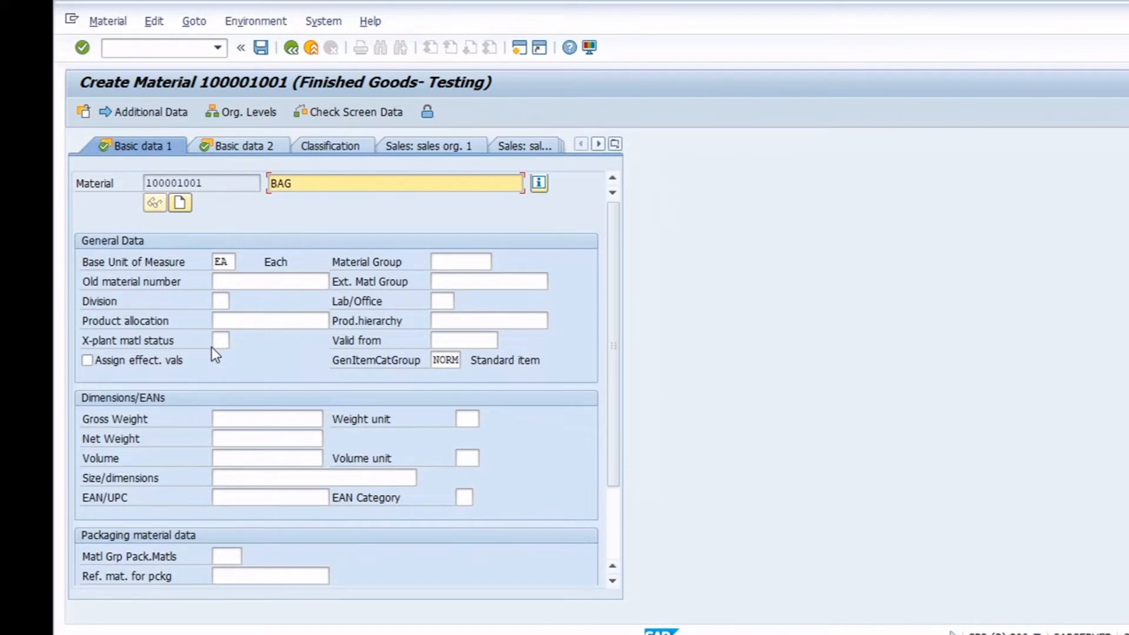
click(269, 498)
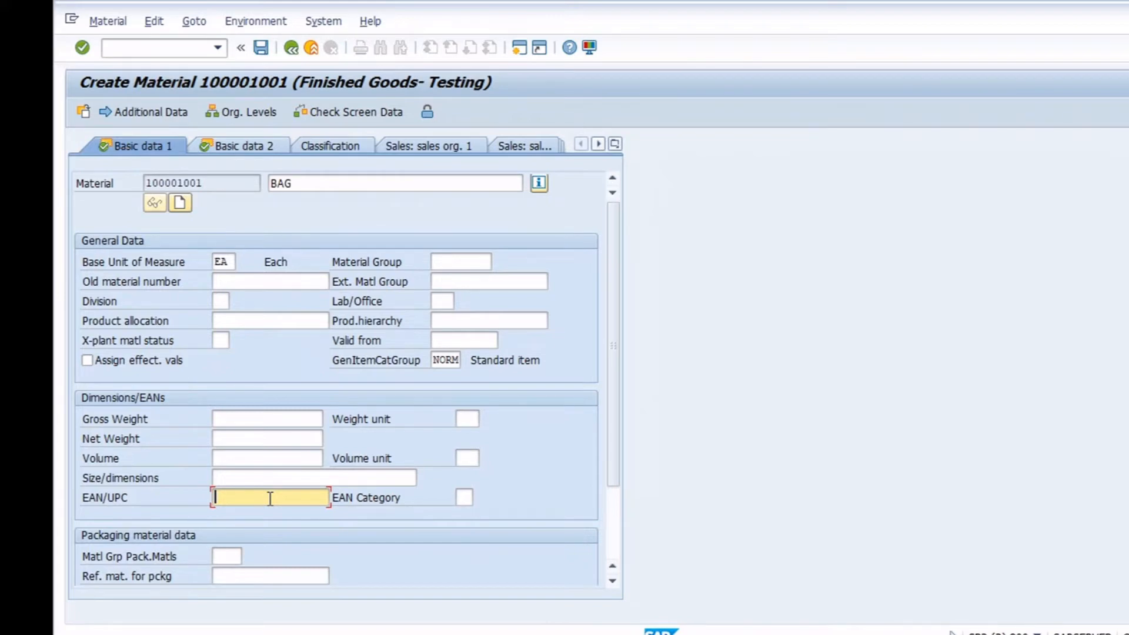
click(264, 422)
click(264, 435)
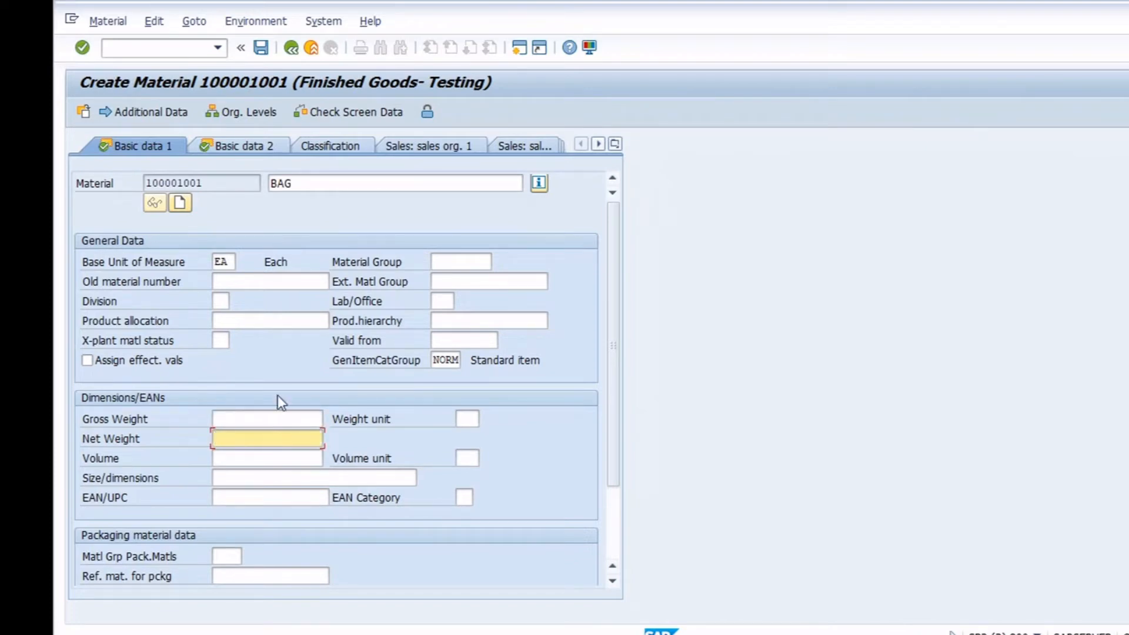
click(265, 413)
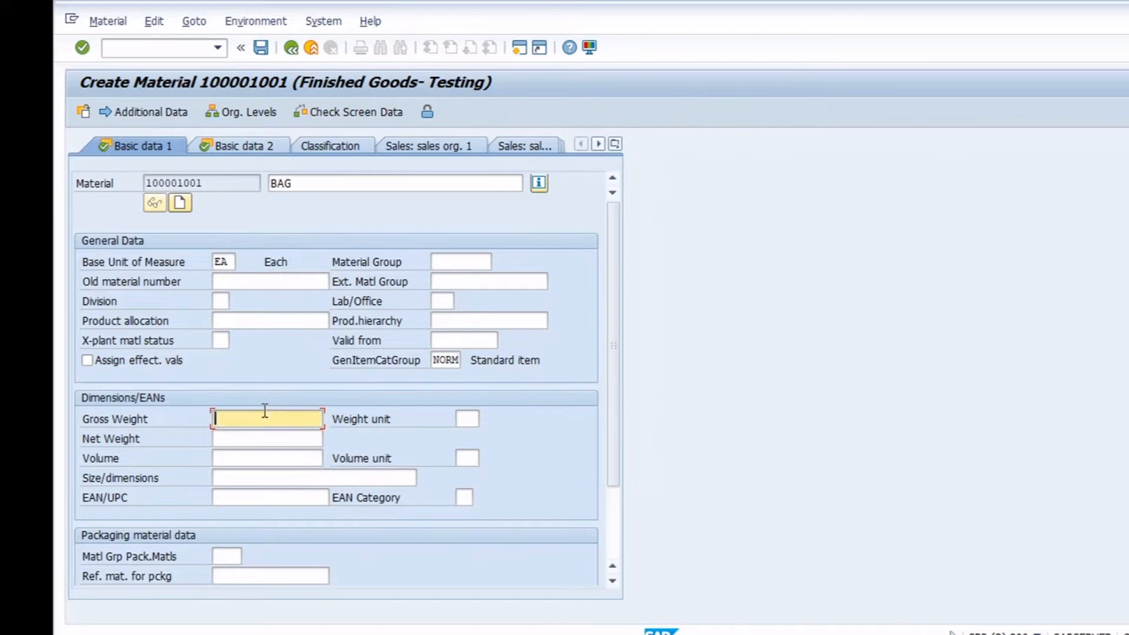
click(261, 441)
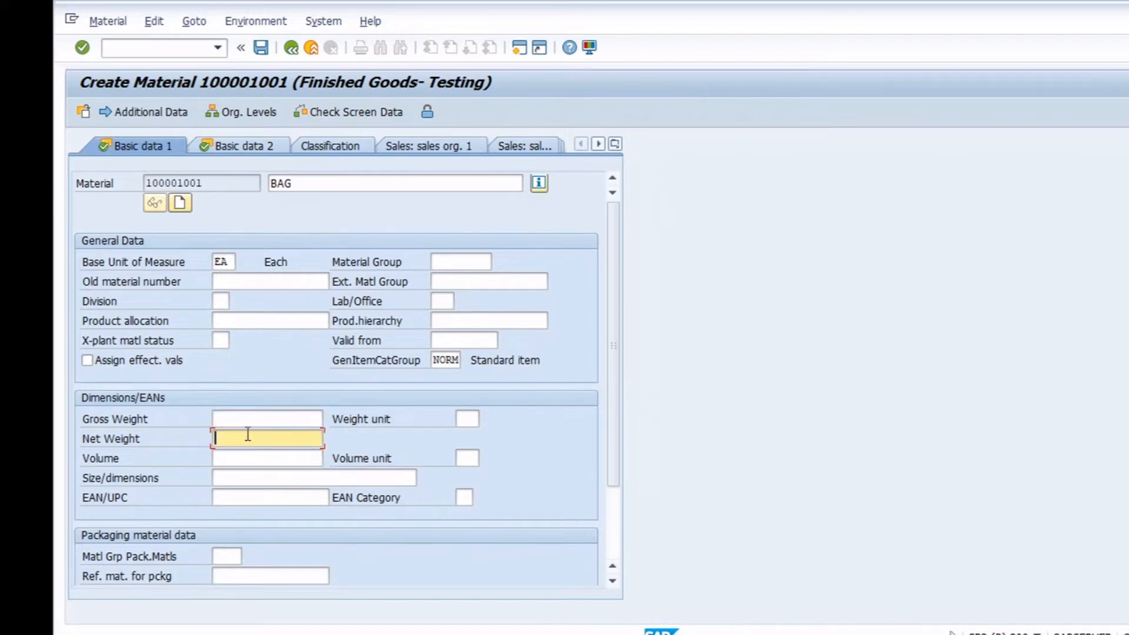
click(246, 418)
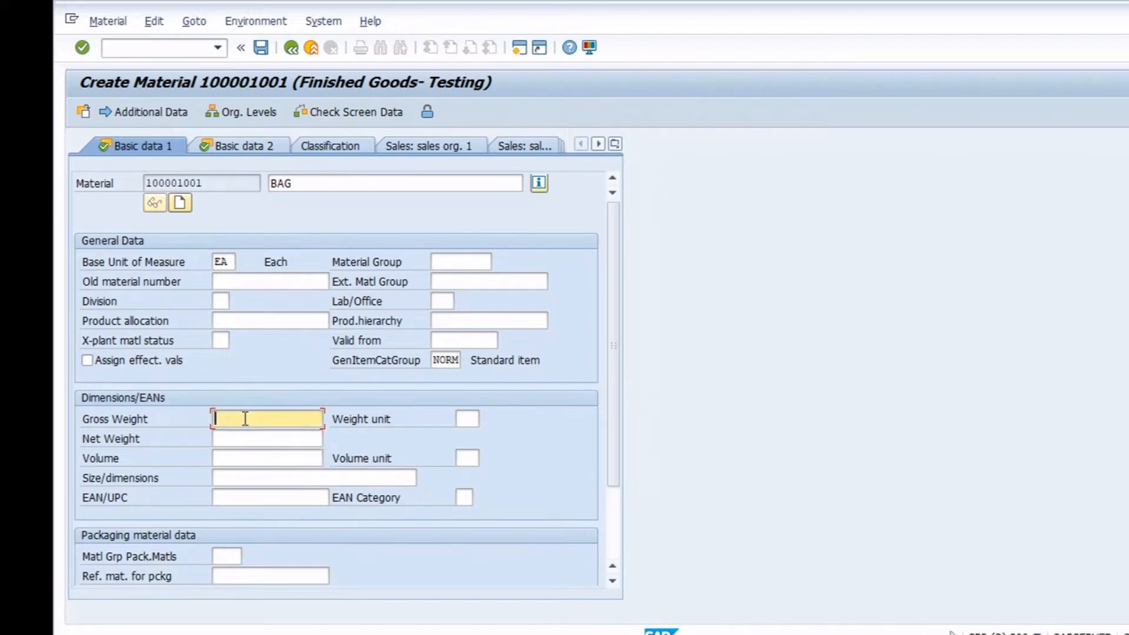
click(240, 437)
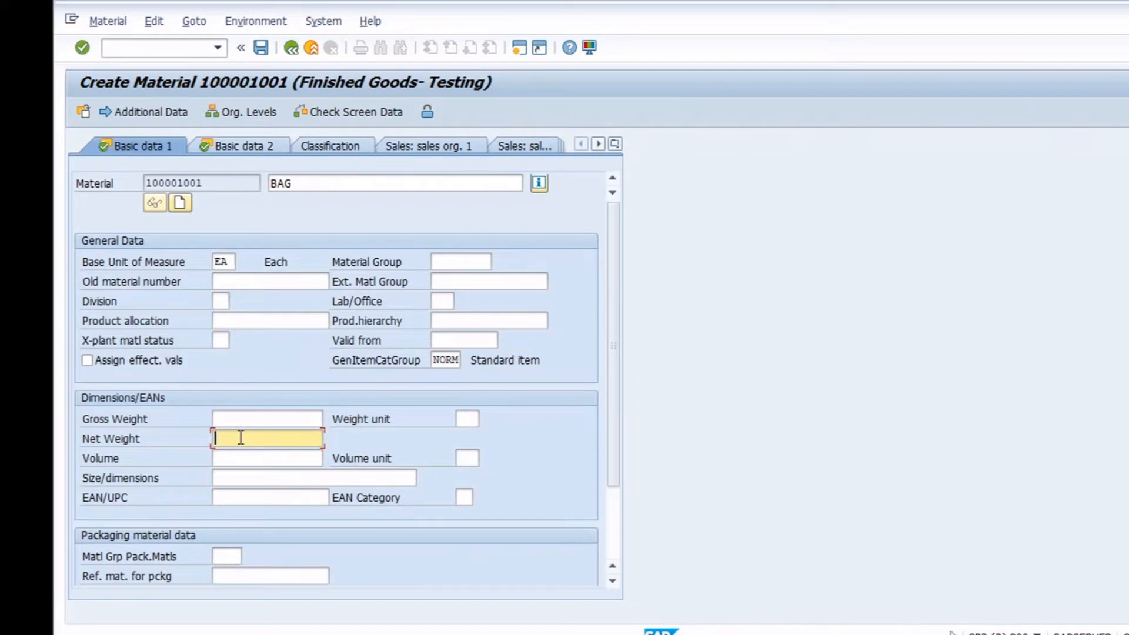
click(249, 419)
text(1)
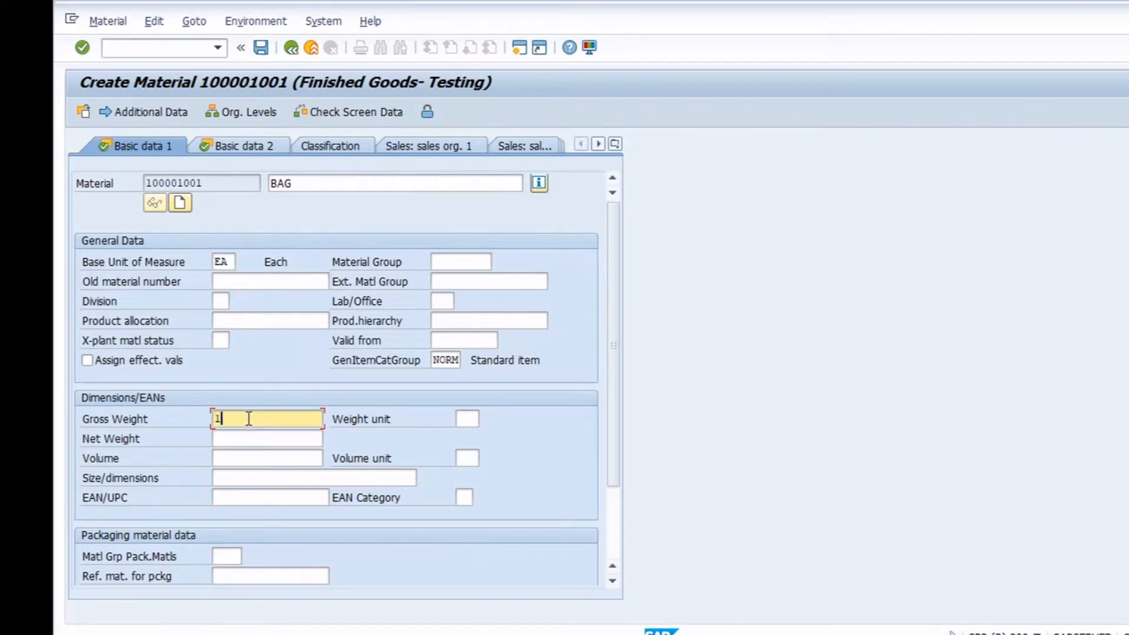
click(242, 437)
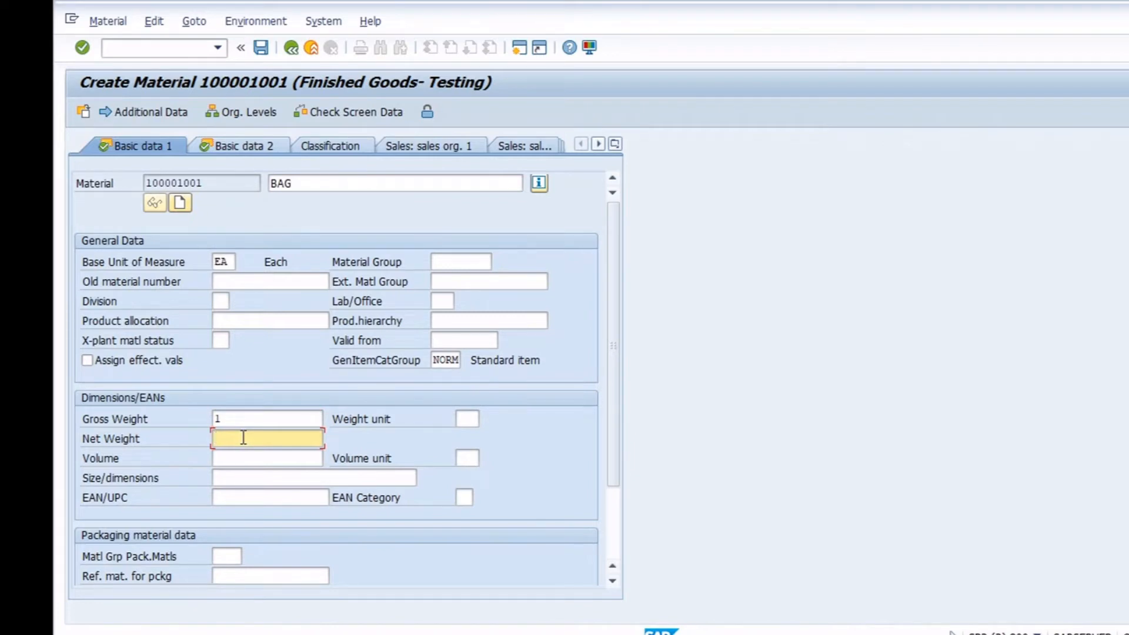
double_click(249, 415)
key(BackSpace)
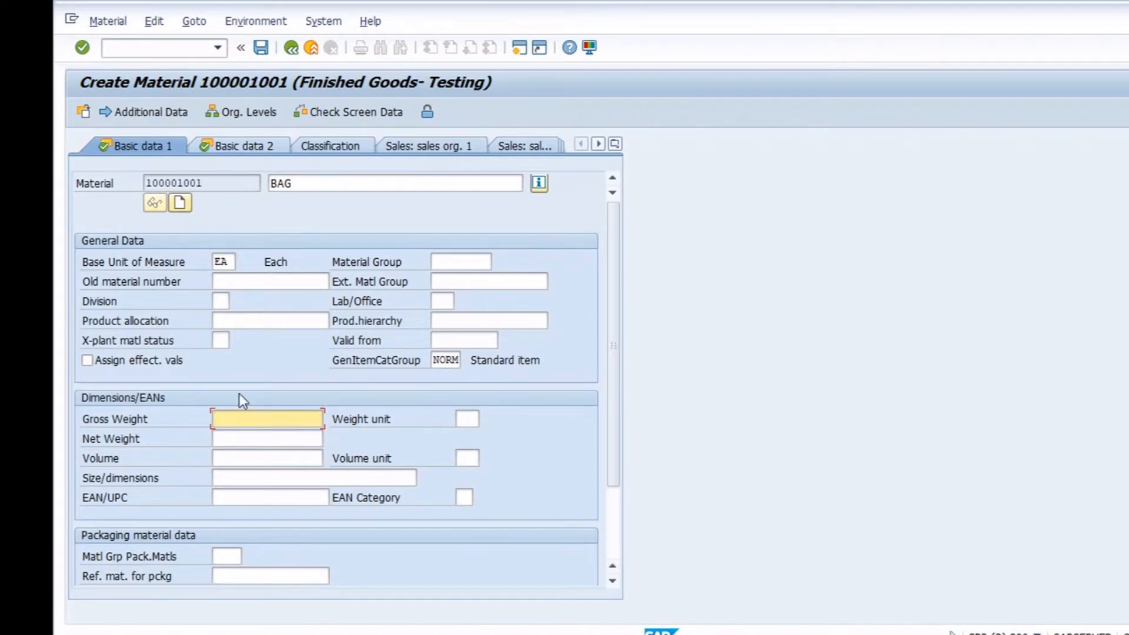
Browse the material group value list and assign material group 07_01_06 (Accessories) to the BAG material
click(479, 263)
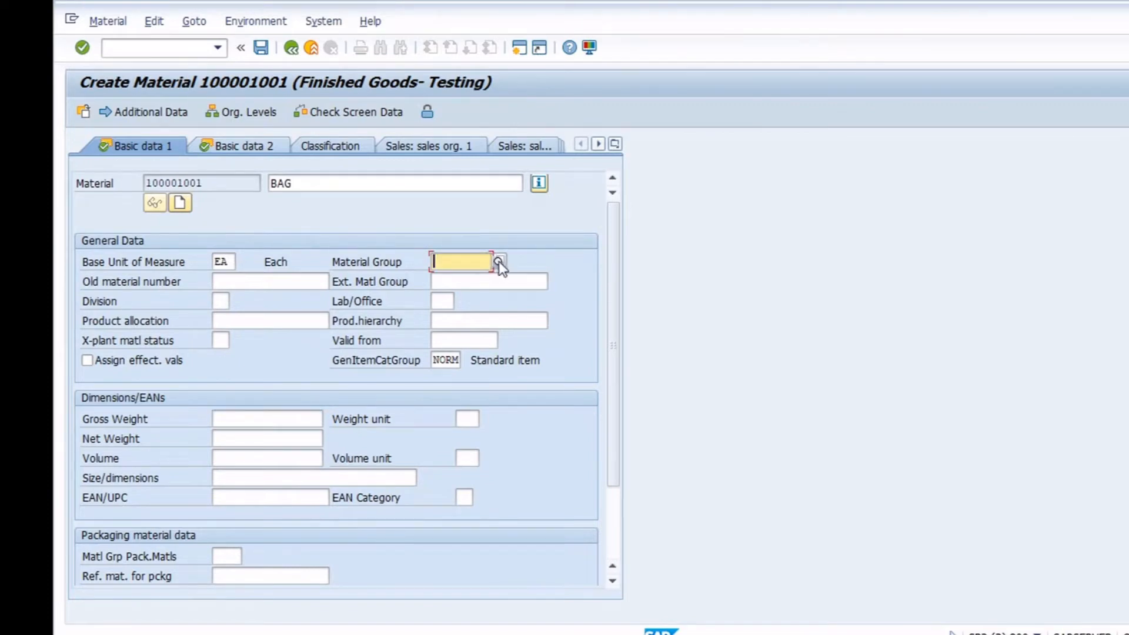
click(498, 261)
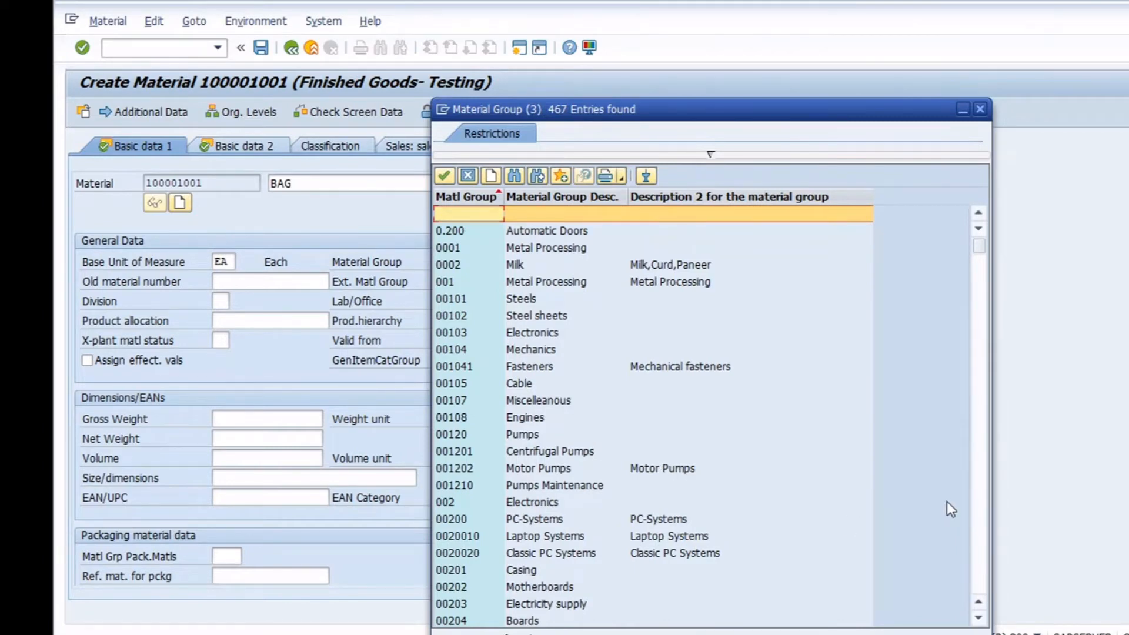
click(979, 515)
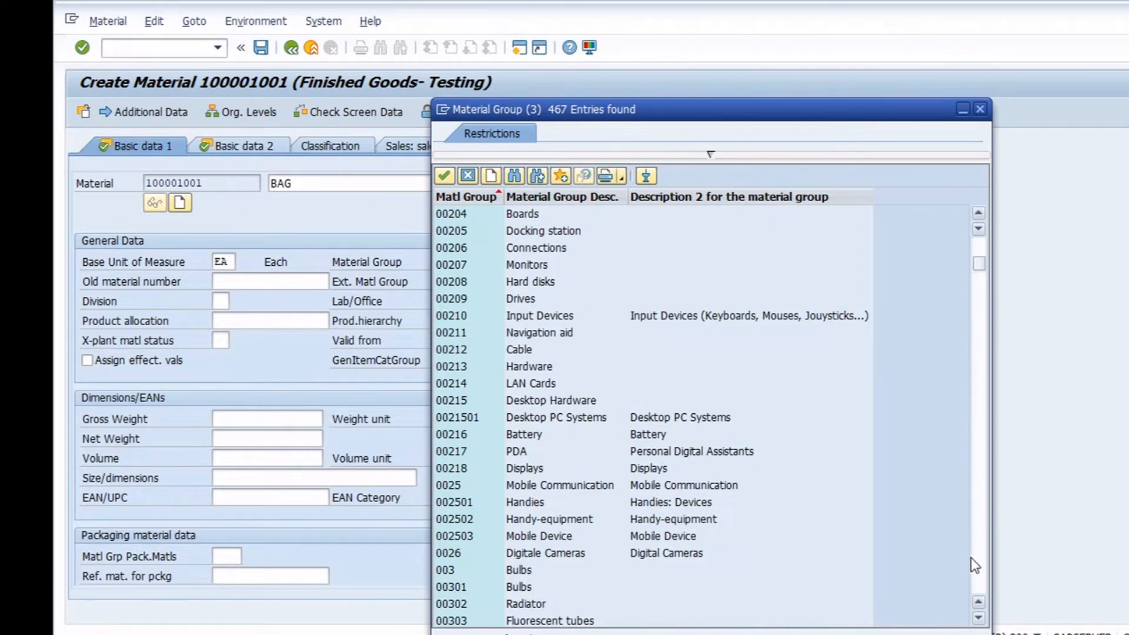
click(983, 550)
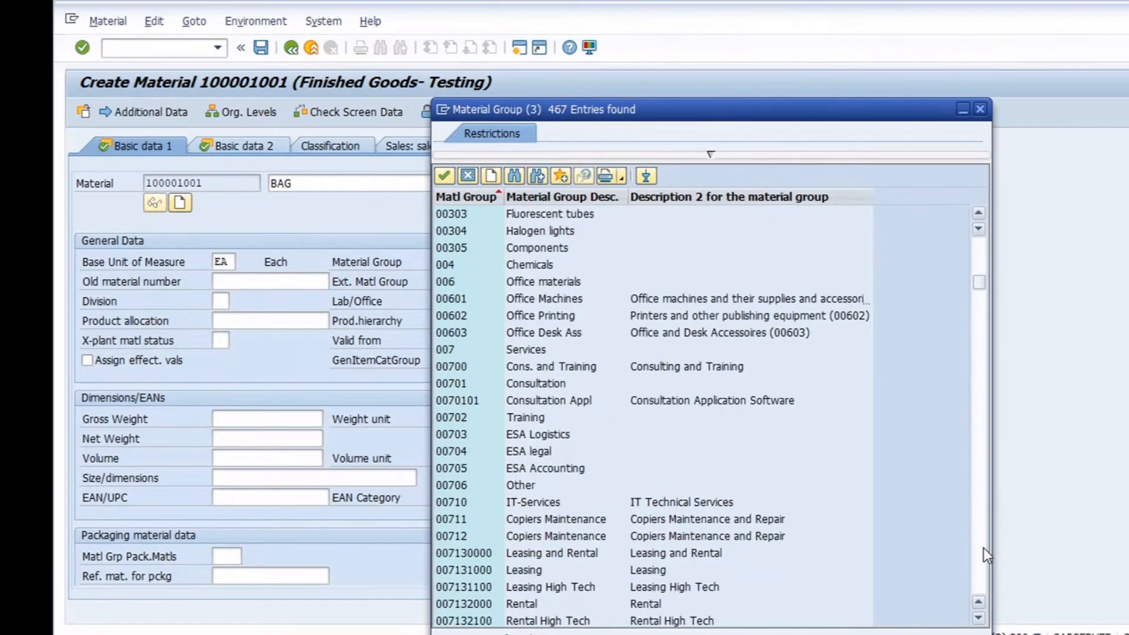
click(983, 553)
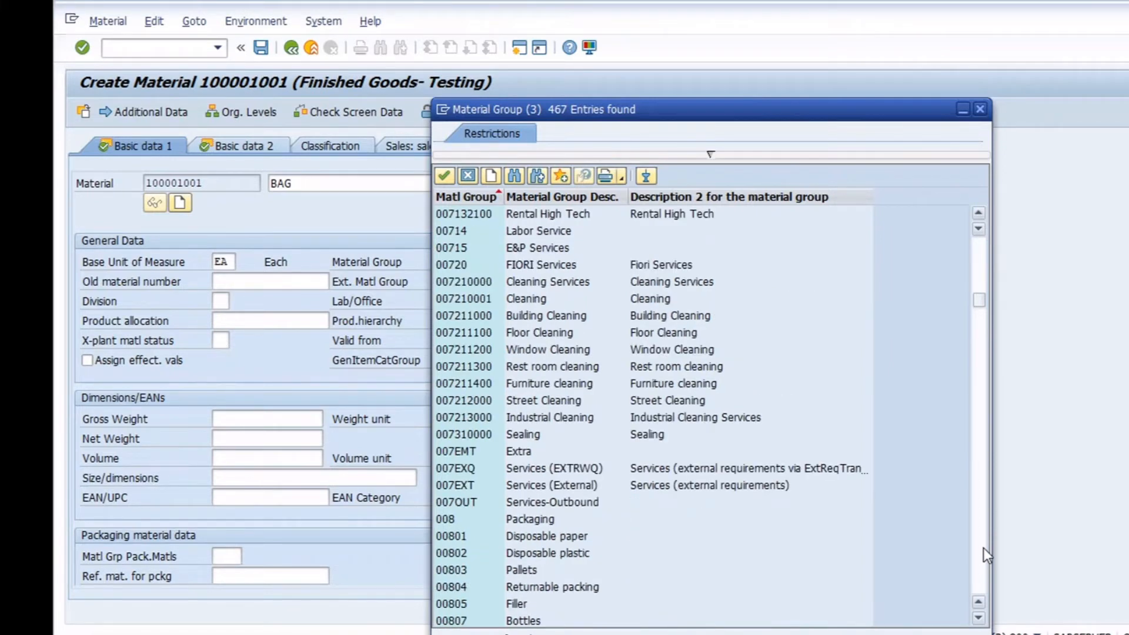
click(496, 448)
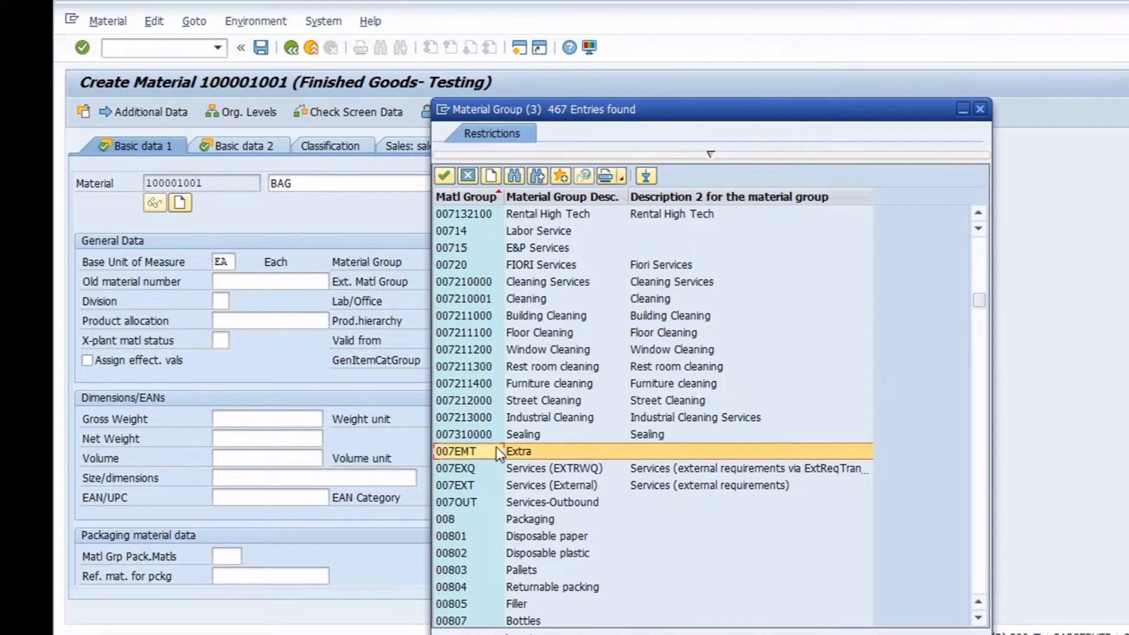
click(984, 489)
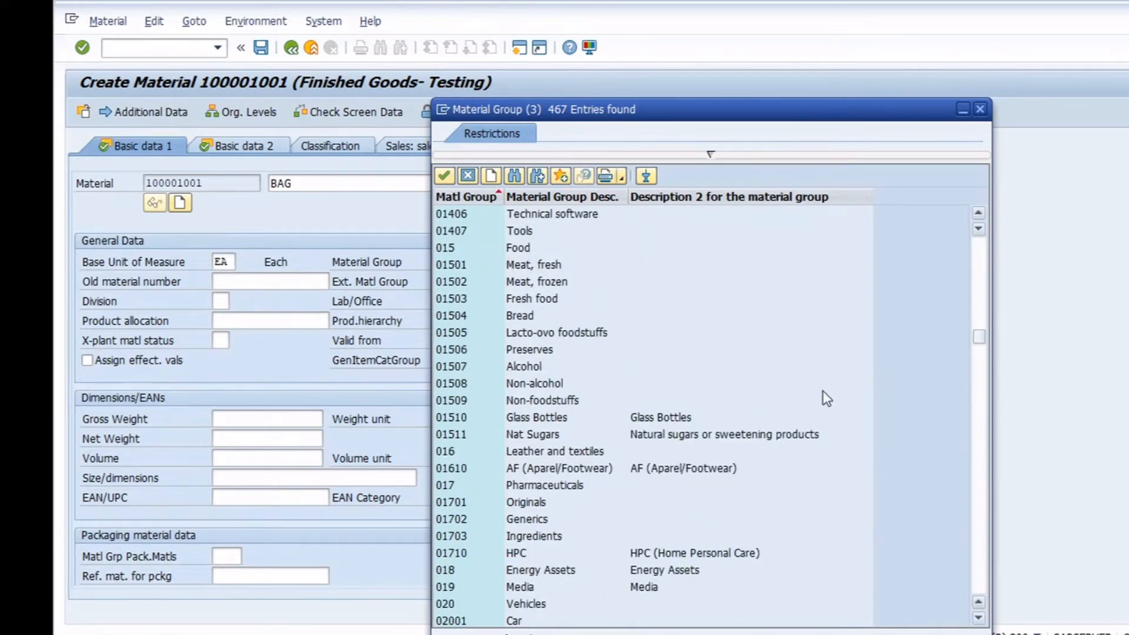
click(542, 264)
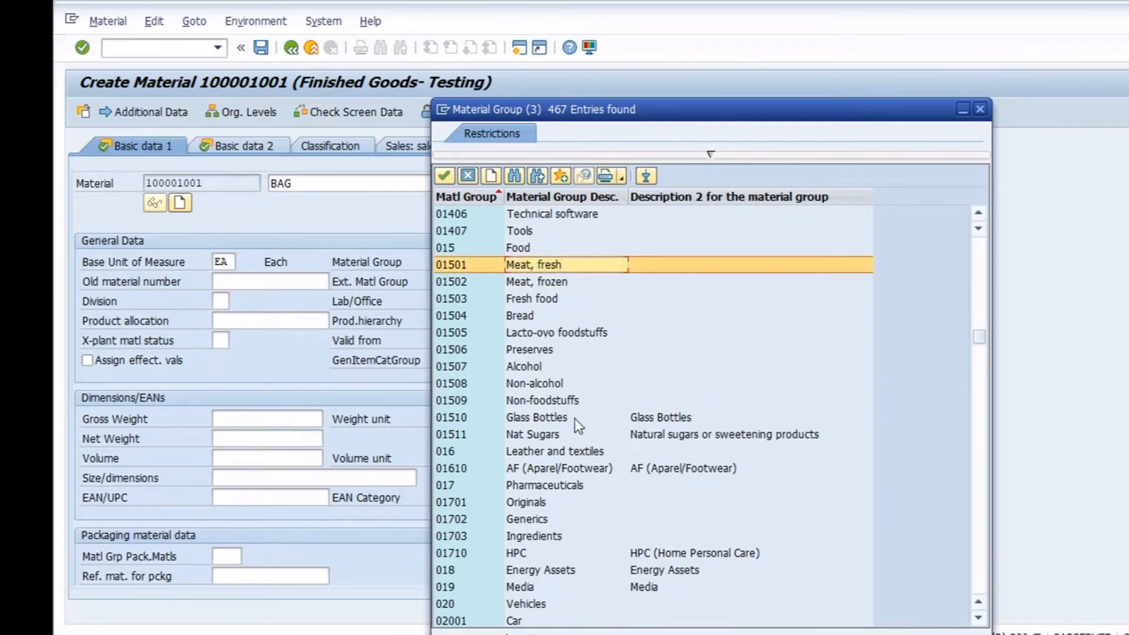
click(978, 532)
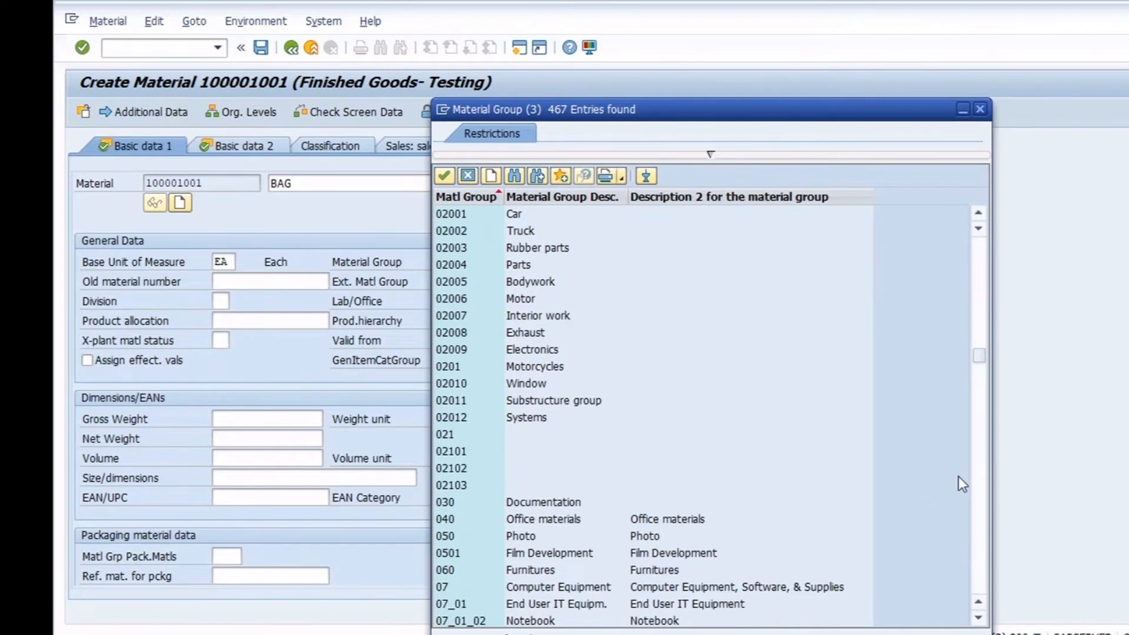
click(984, 502)
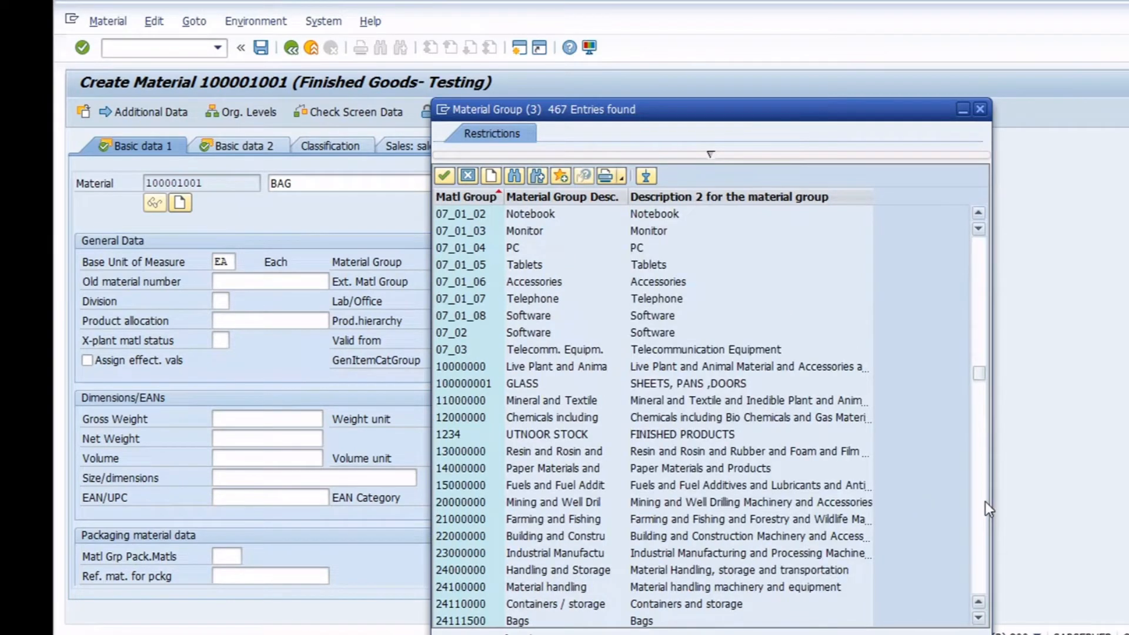
double_click(565, 283)
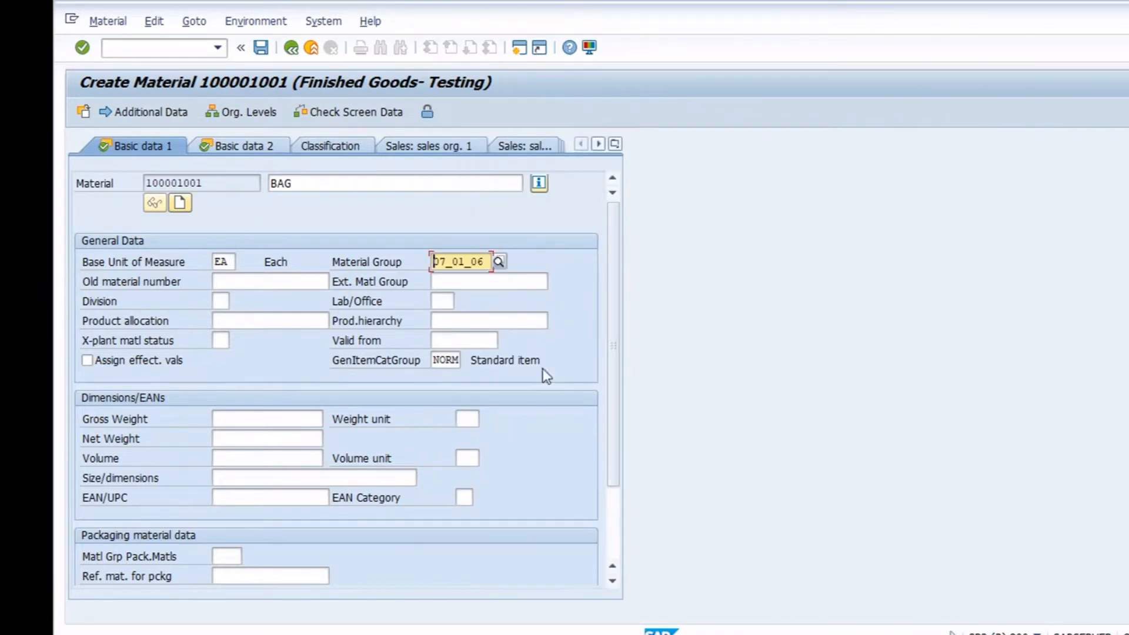
Look through the available divisions and try to create a new division entry without specifying a customizing project
click(277, 284)
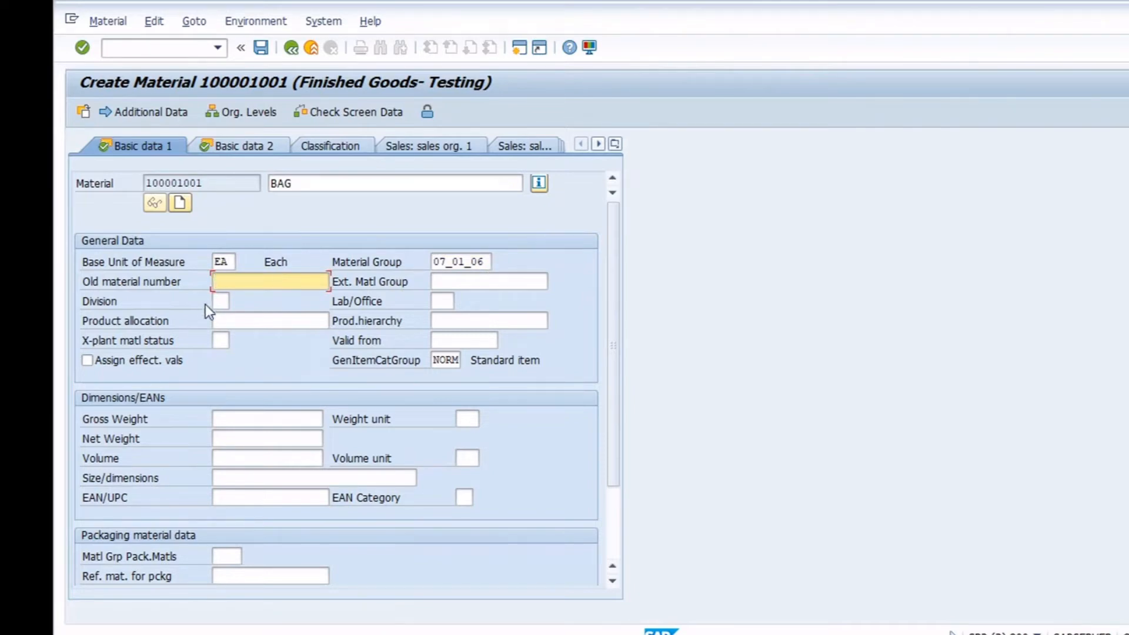
click(223, 301)
click(239, 300)
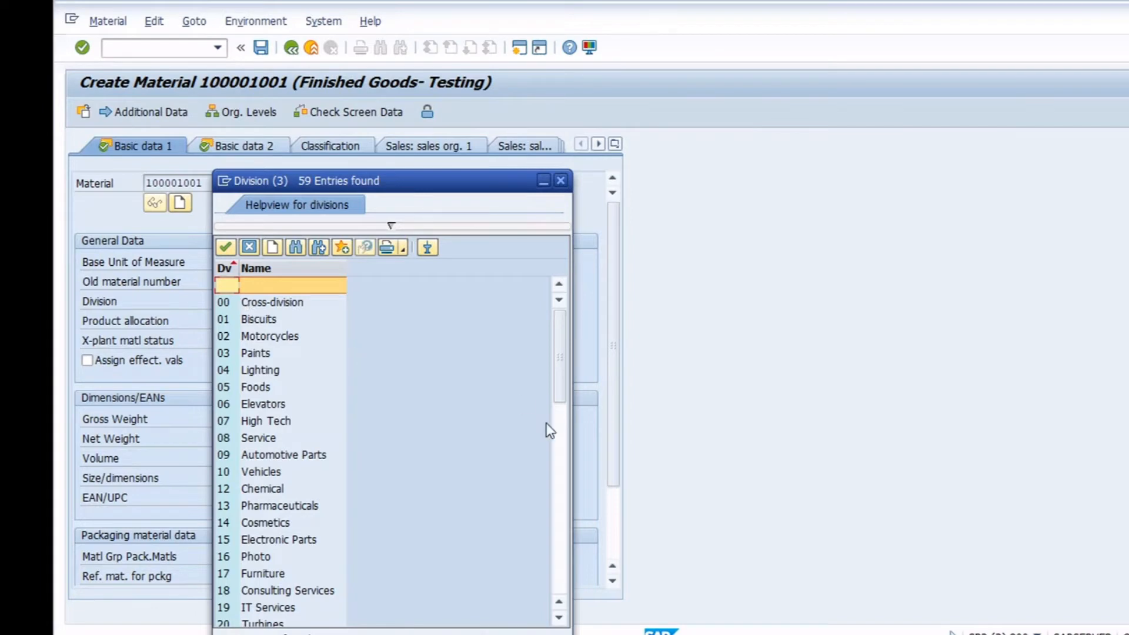
click(562, 459)
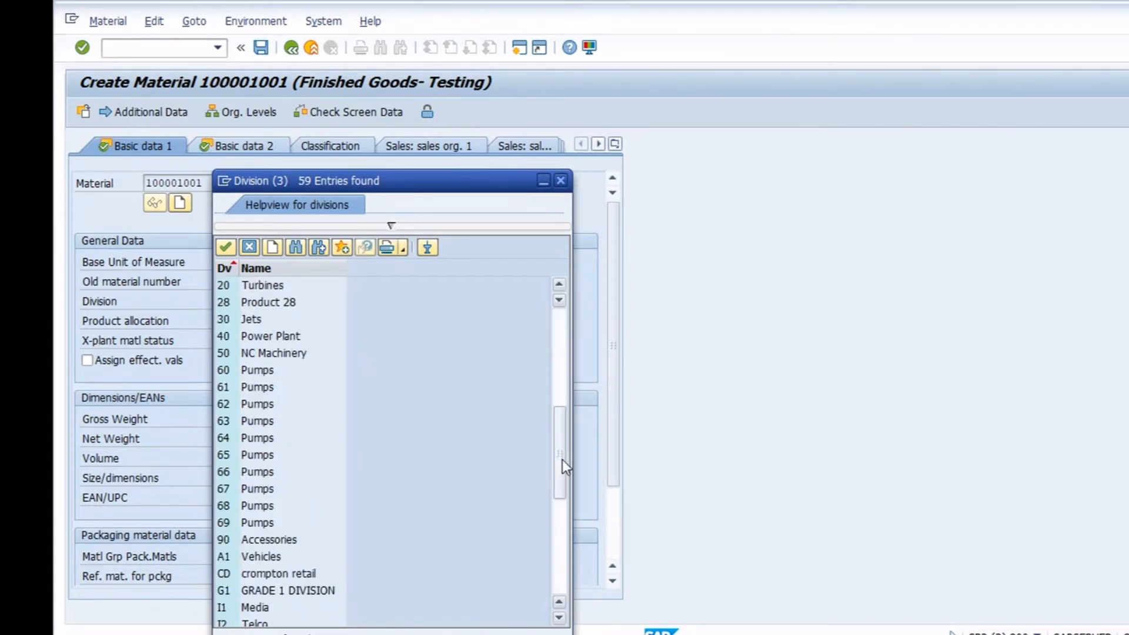
click(565, 524)
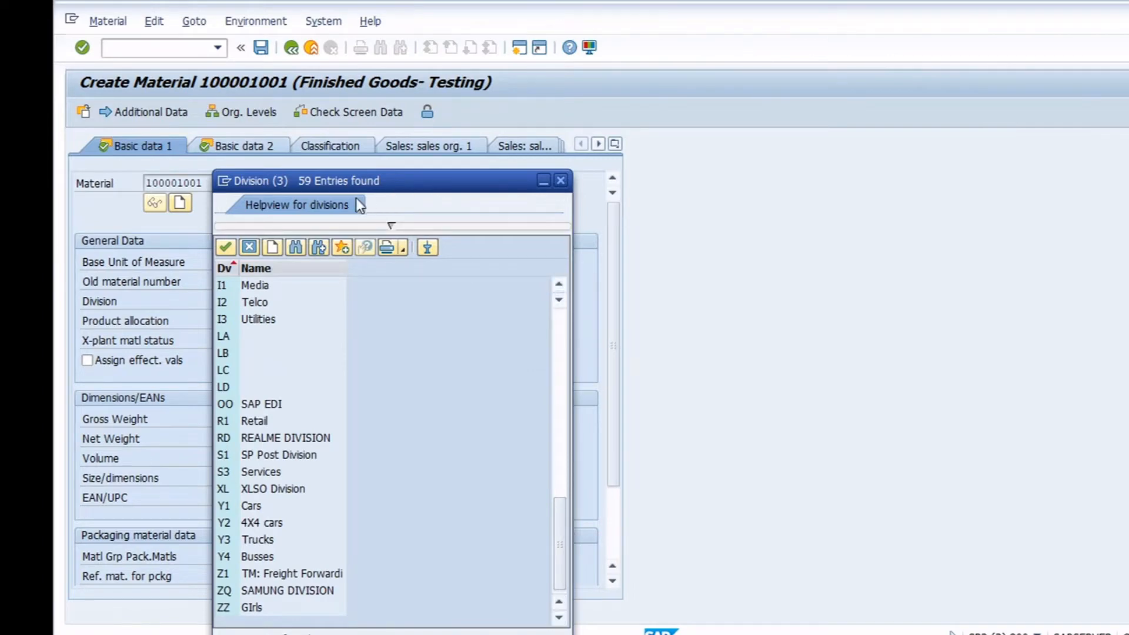
click(274, 247)
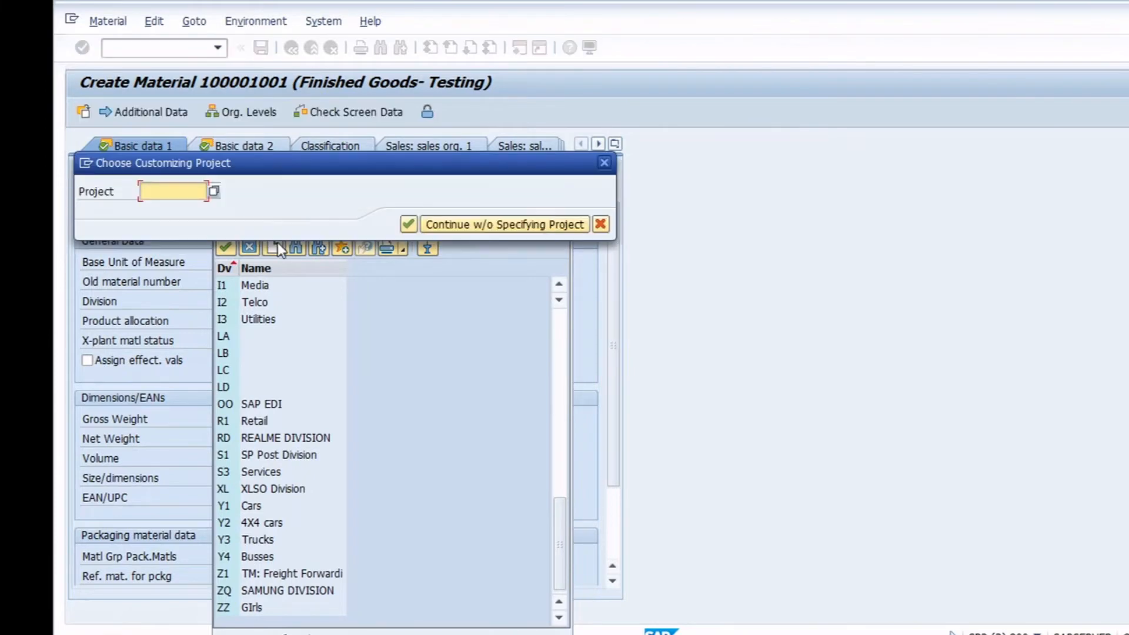
click(526, 230)
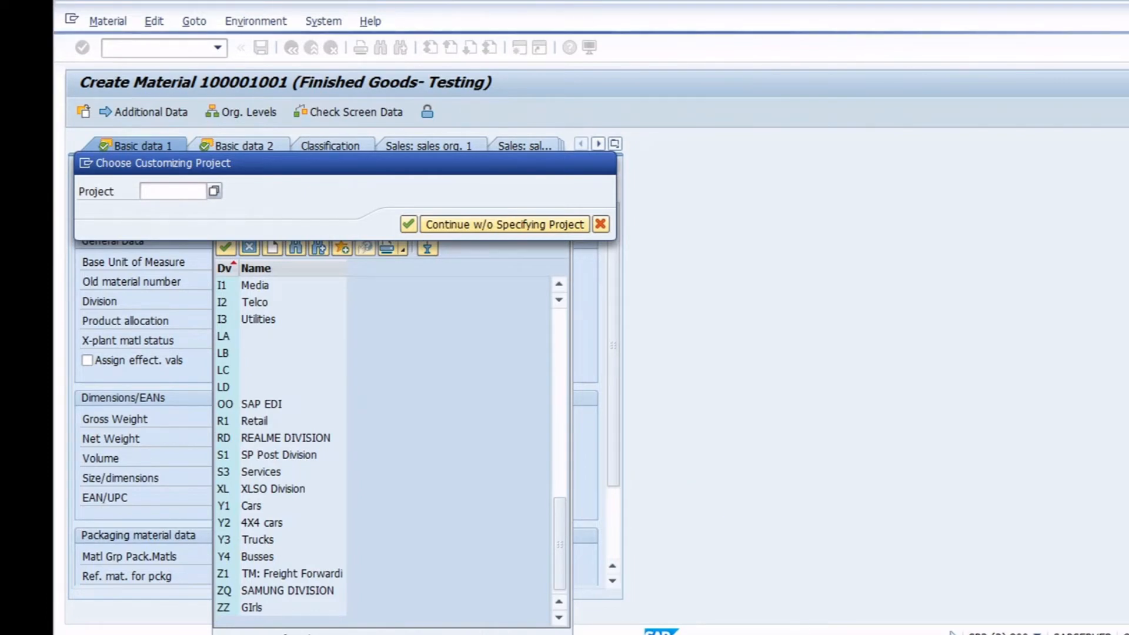
Bring the Choose Customizing Project dialog back to the front and stop the Create Material transaction
click(824, 634)
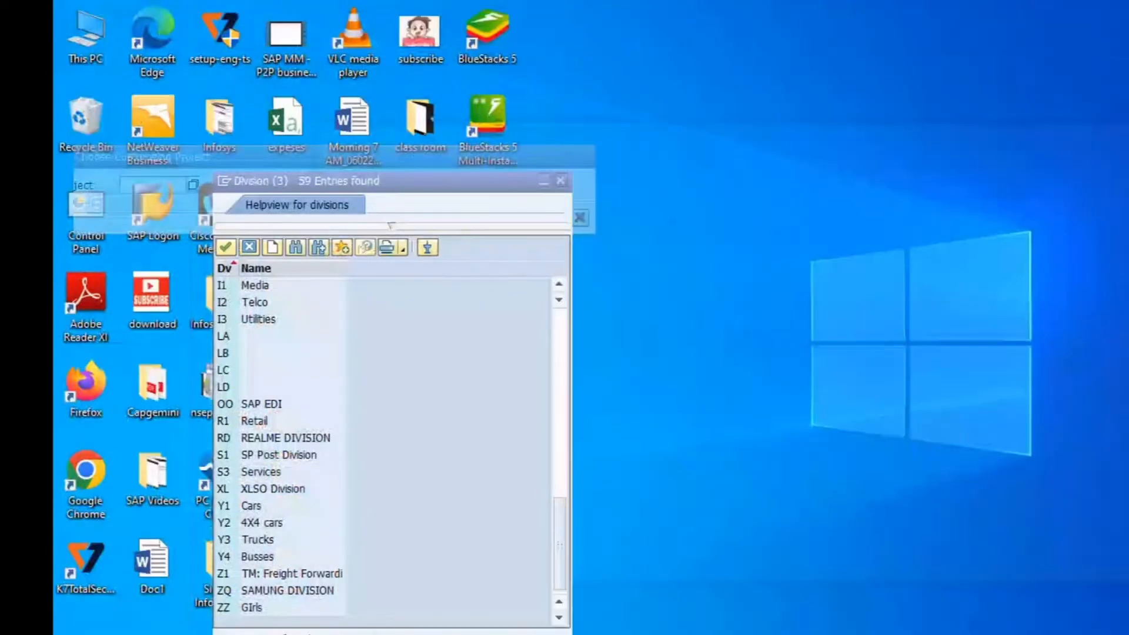
click(905, 634)
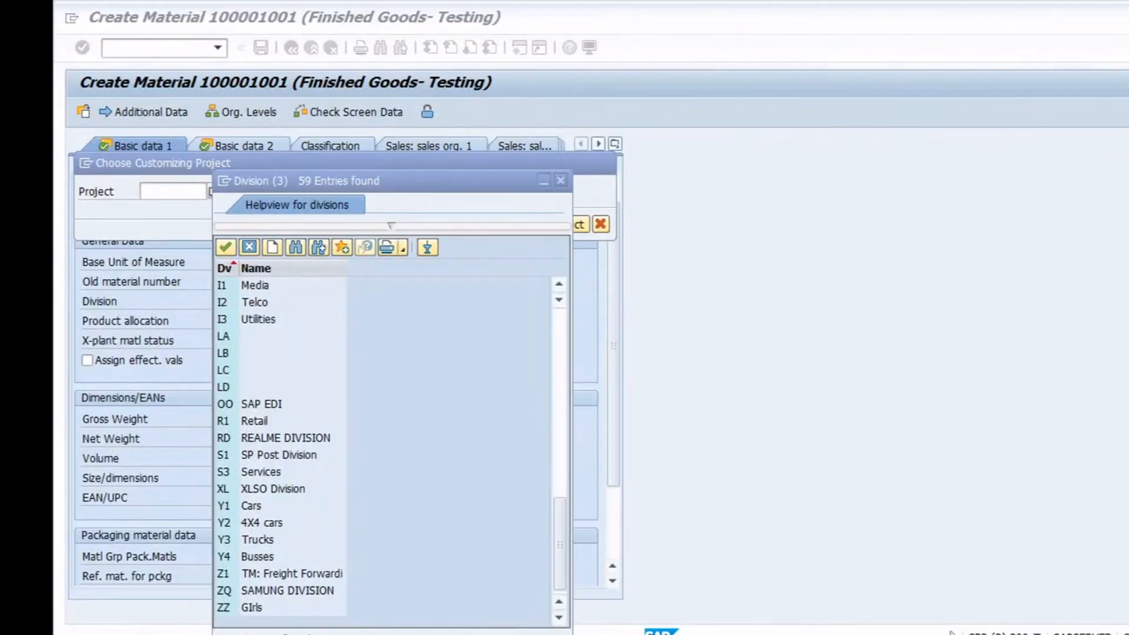
click(921, 616)
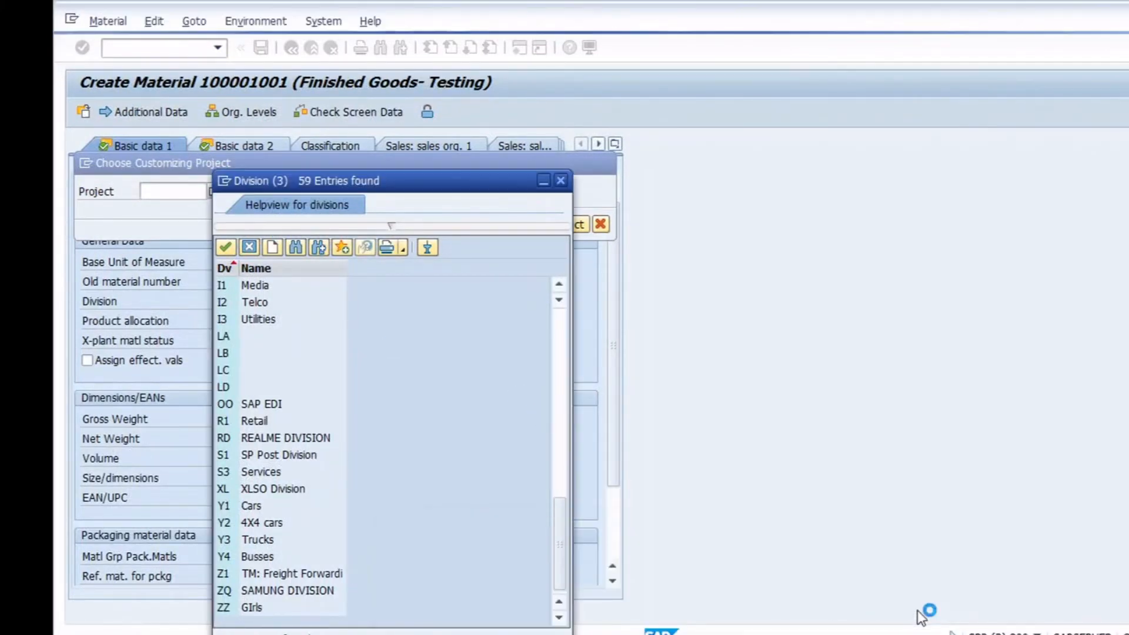
click(788, 634)
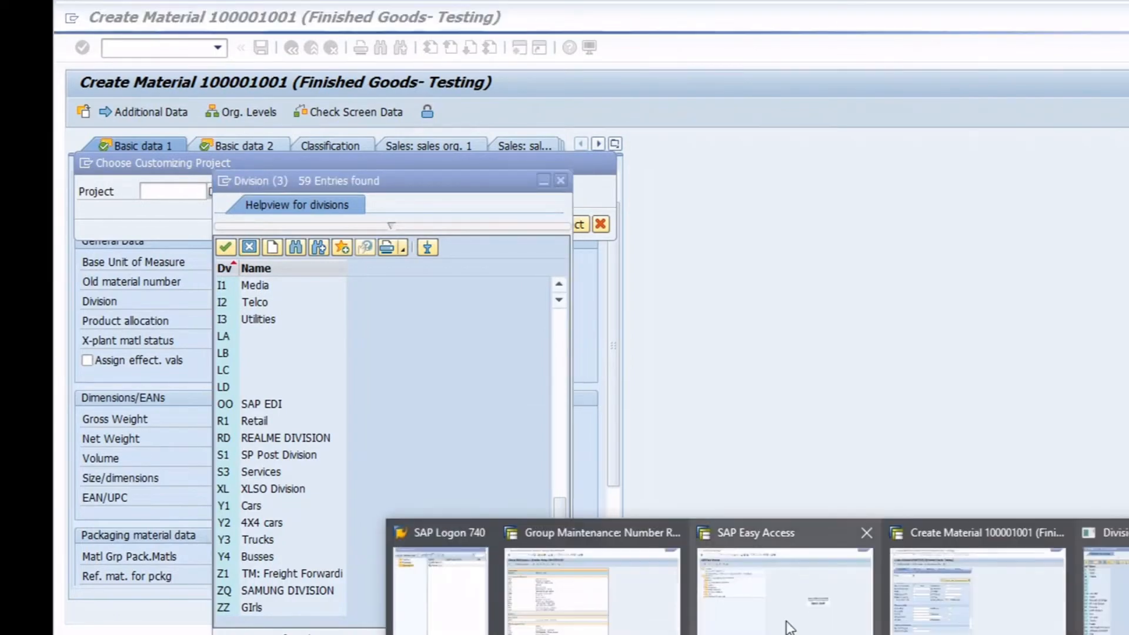
click(1105, 593)
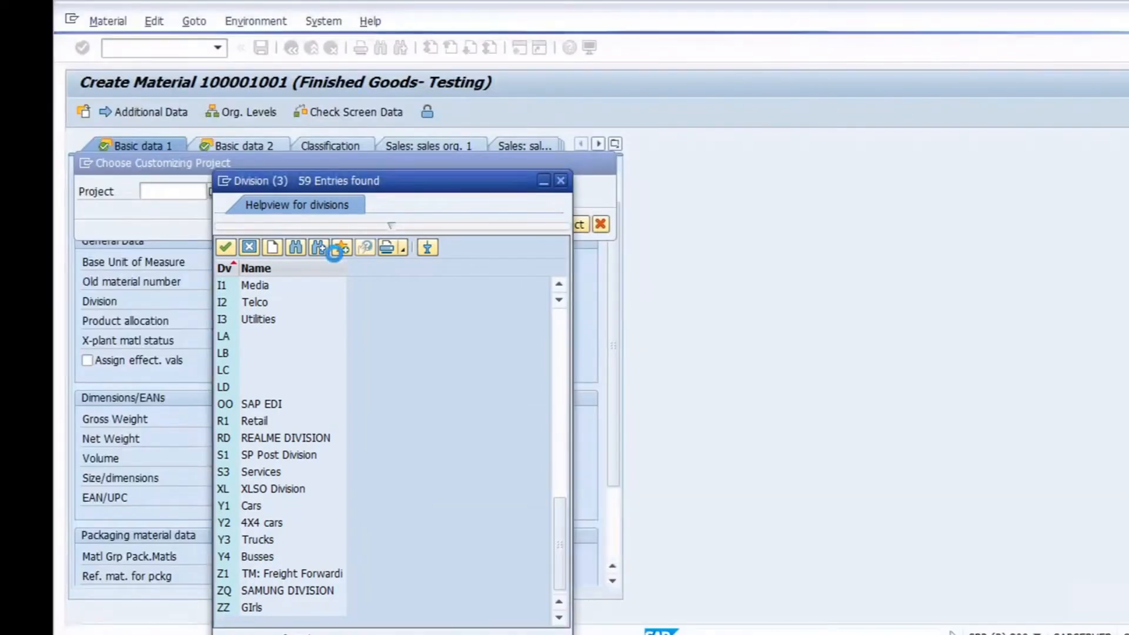
click(146, 197)
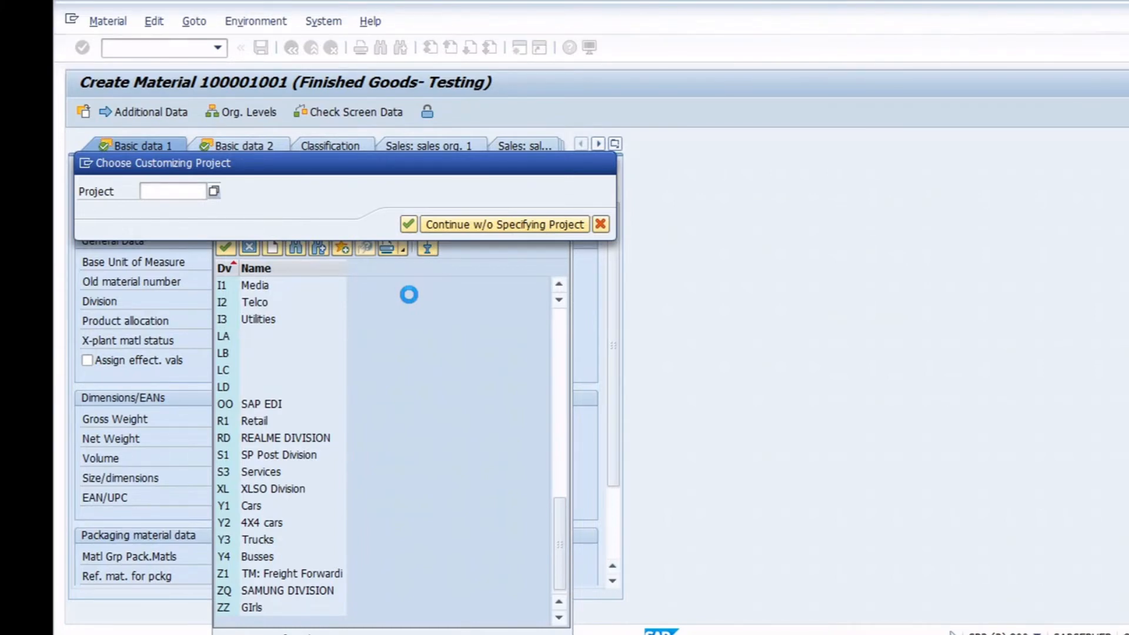
click(91, 167)
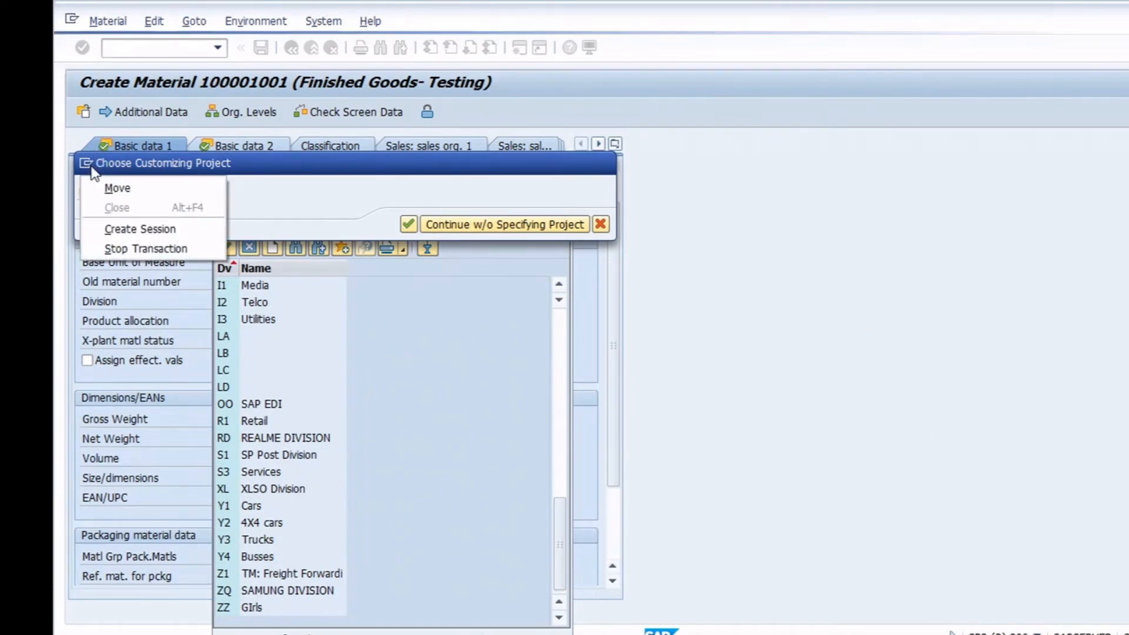
click(136, 246)
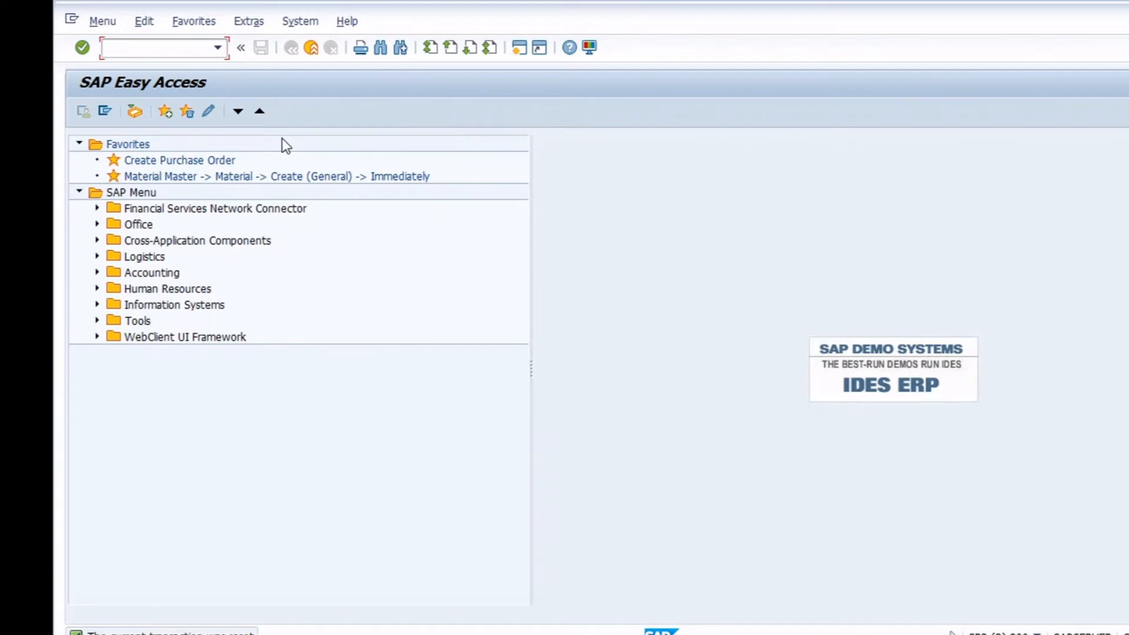
text(spro)
key(BackSpace)
key(BackSpace)
key(BackSpace)
key(BackSpace)
Switch to the session with the MATERIALNR group maintenance and exit number range maintenance to SAP Easy Access
mouse_move(773, 634)
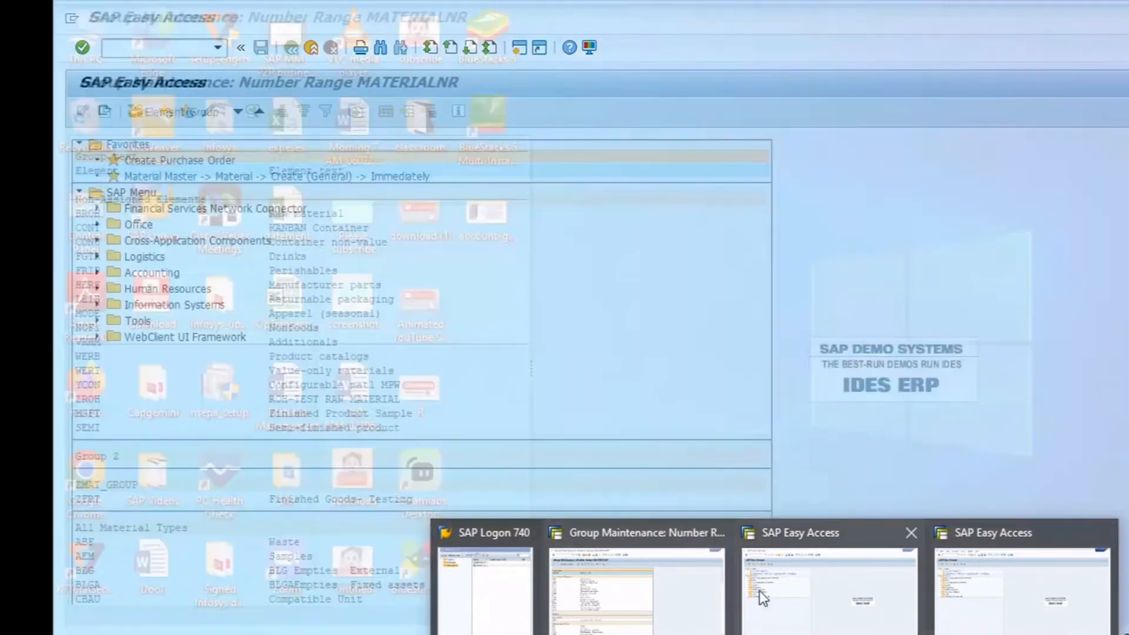
click(760, 591)
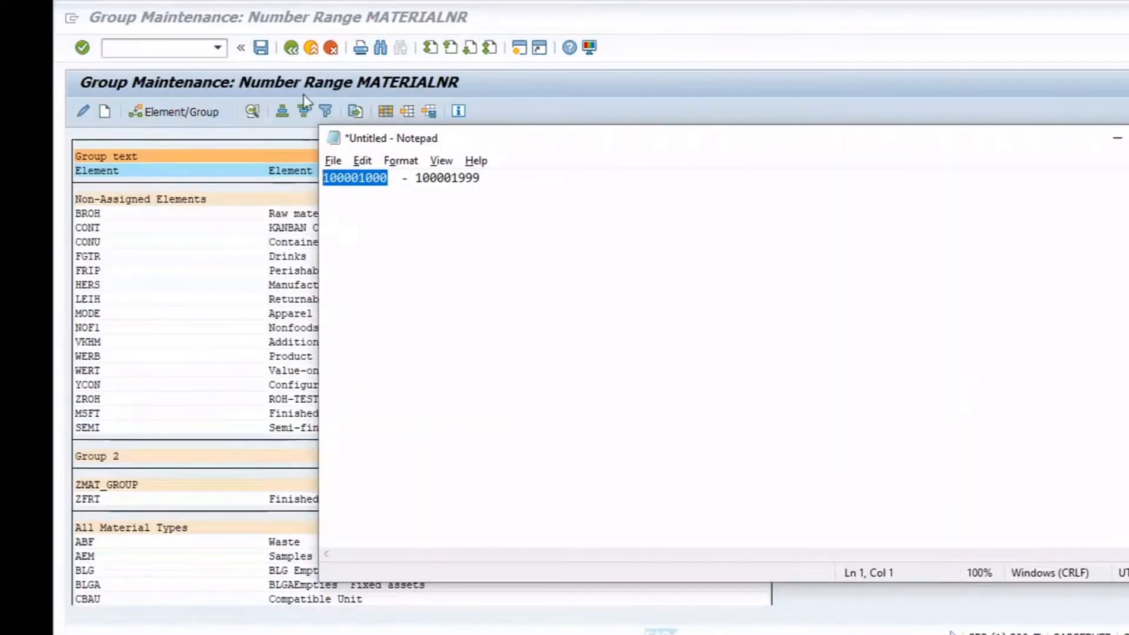
click(310, 61)
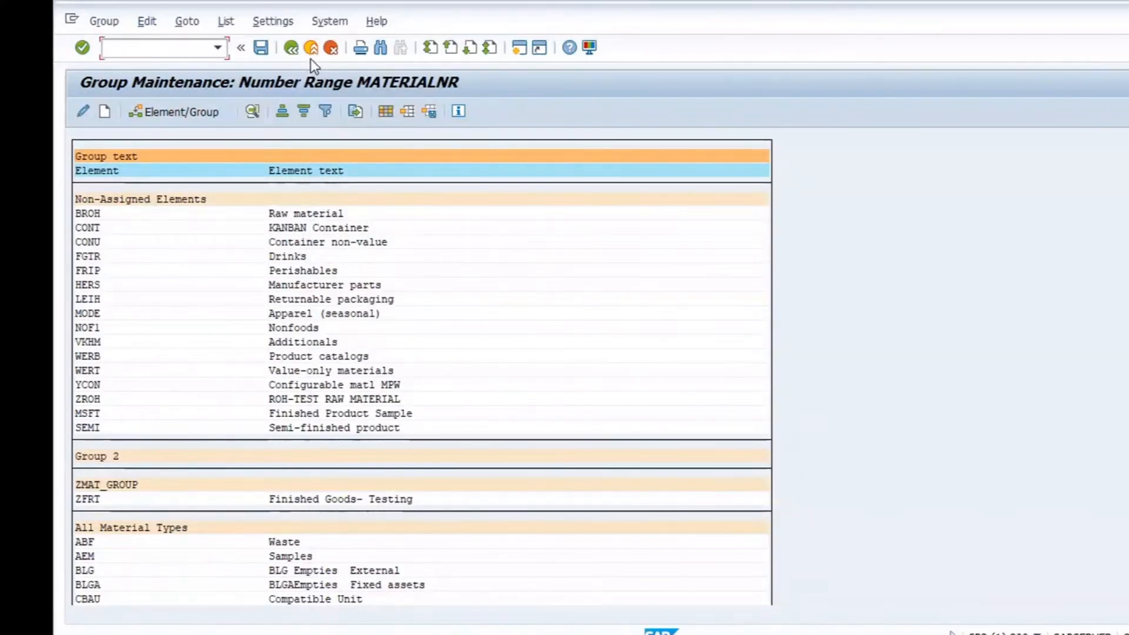
click(313, 52)
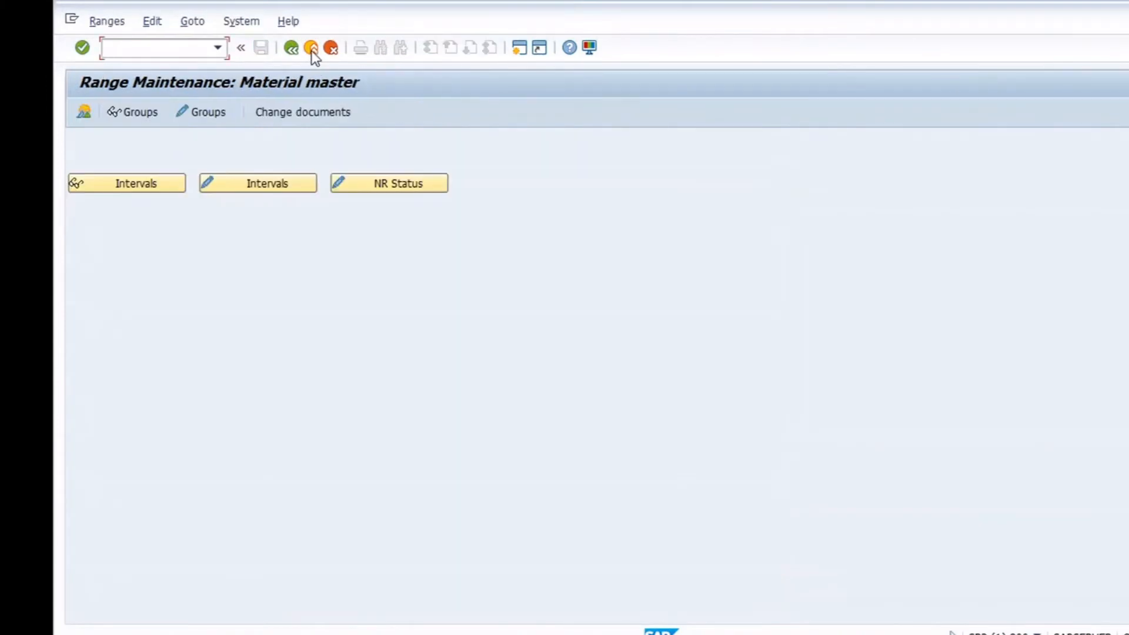
click(312, 50)
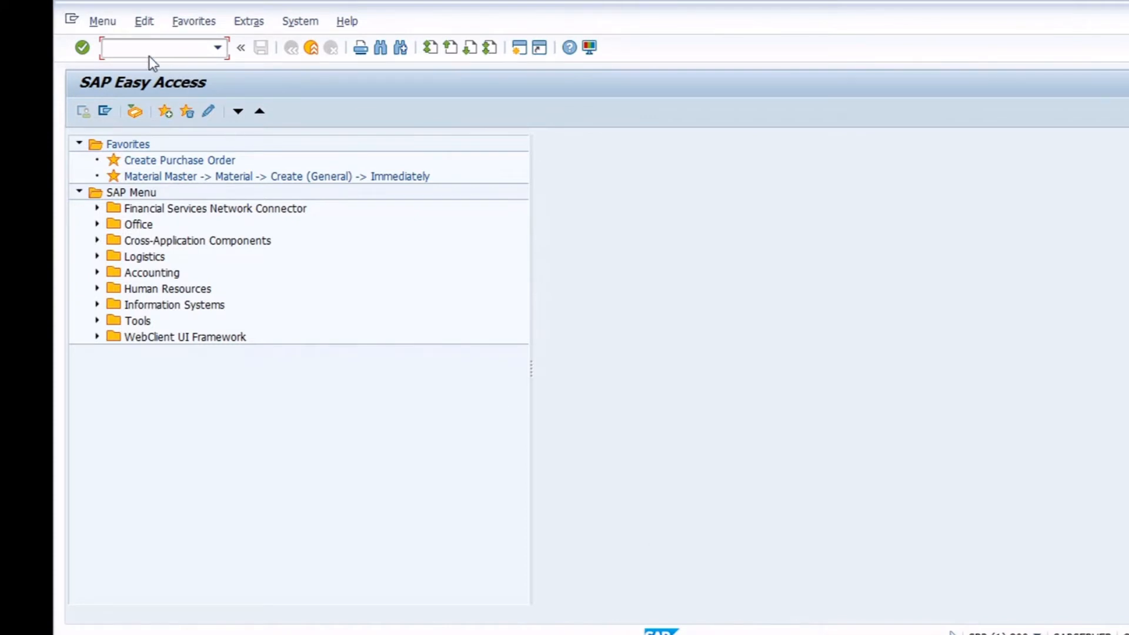
Start transaction MM01, open the view selection for material type ZFRT and look through the full list of views
text(MM01)
key(Return)
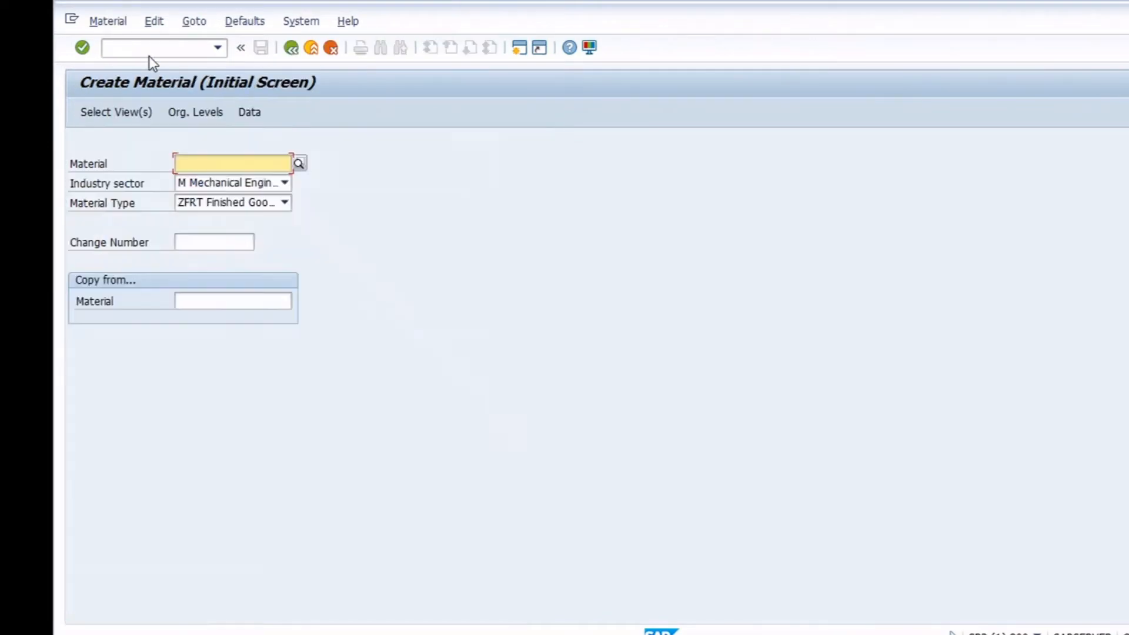
click(124, 109)
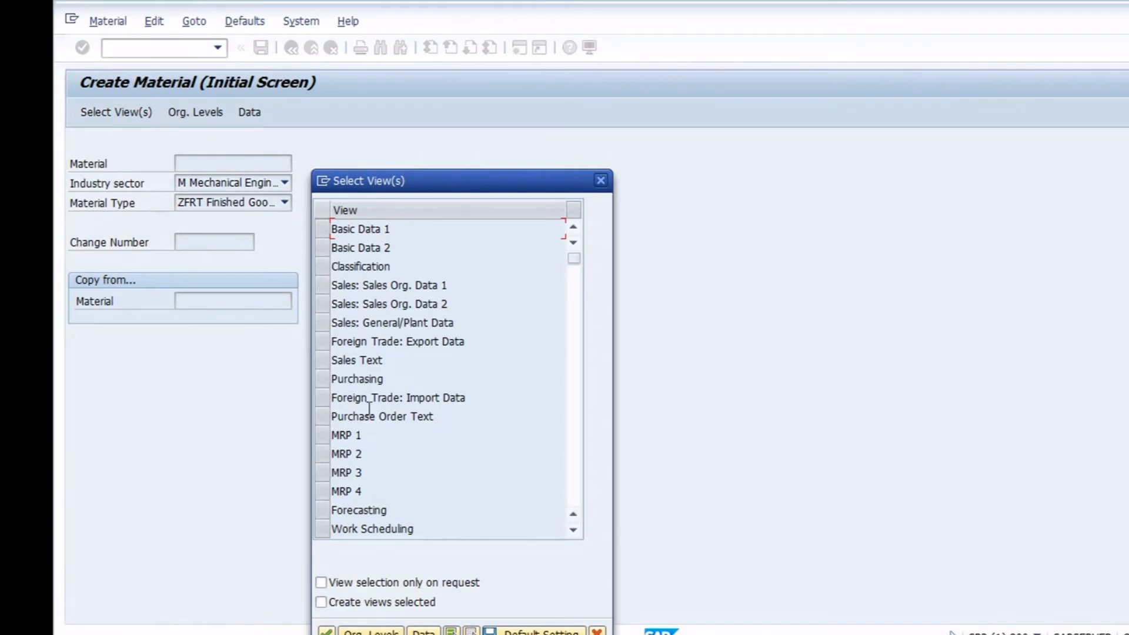
click(574, 478)
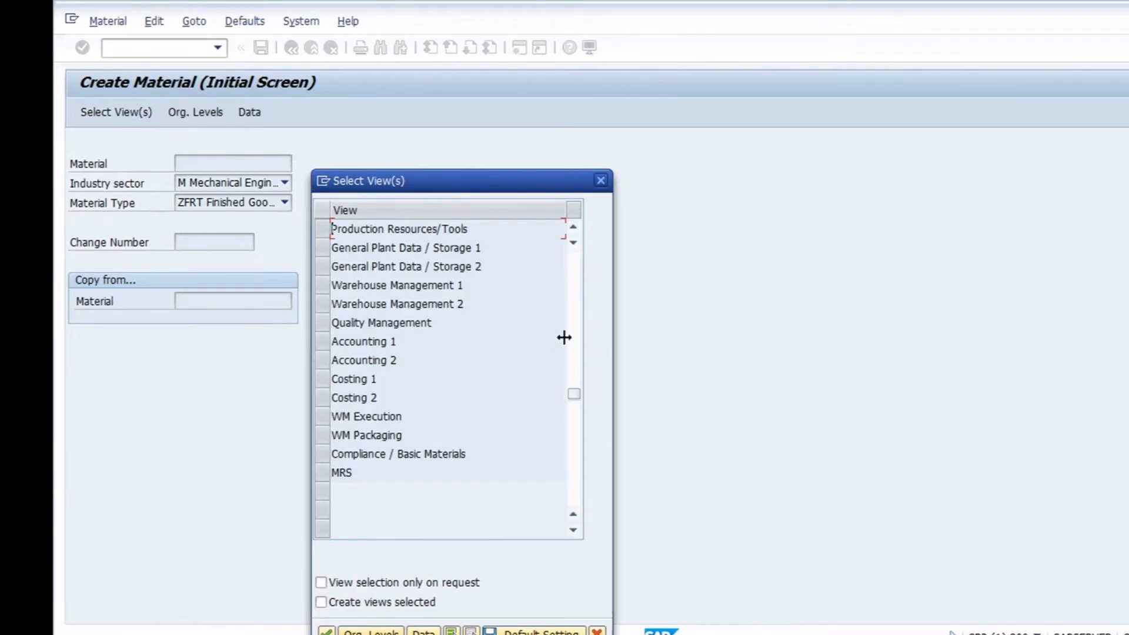
scroll(565, 337, up, 5)
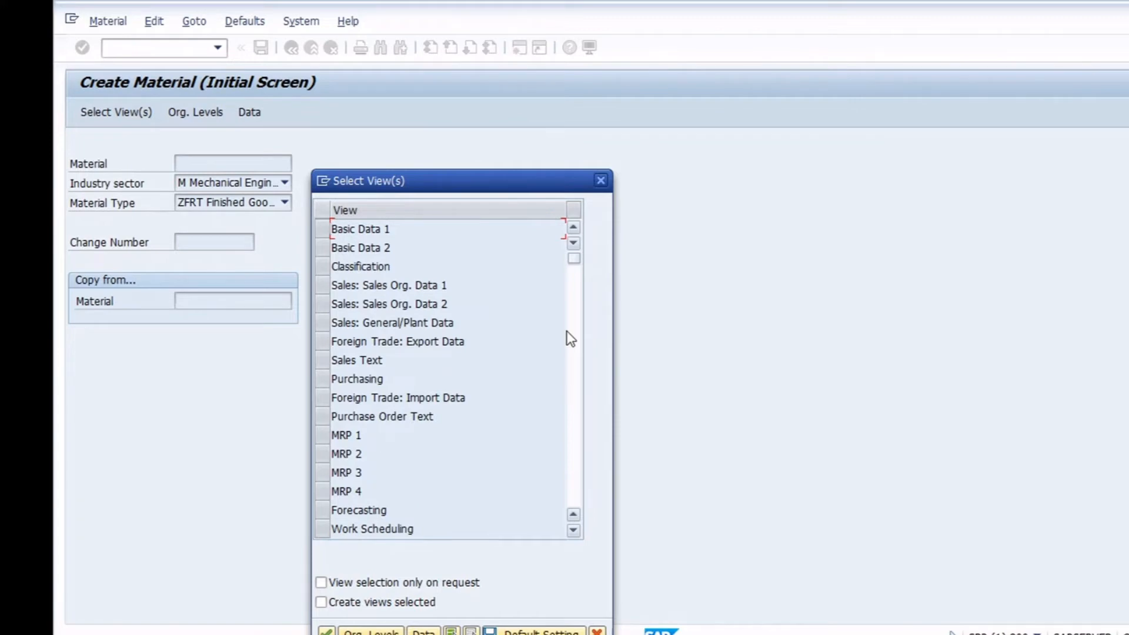
Switch to Word 2013, dismiss the Office Activation Wizard and create a new blank document
key(super)
text(wor)
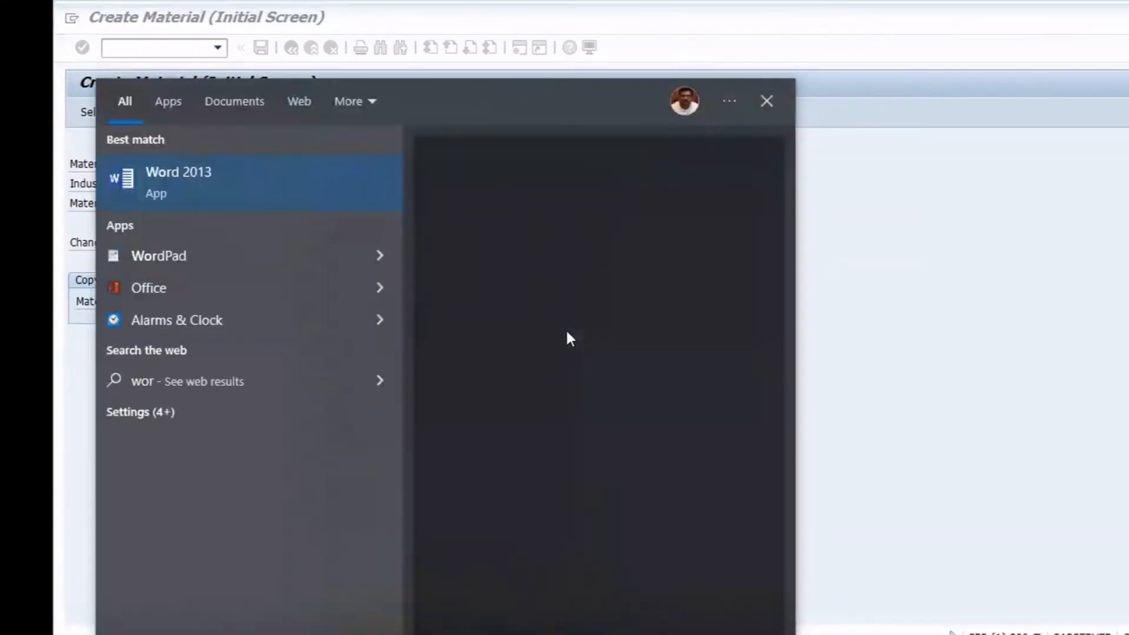
key(Return)
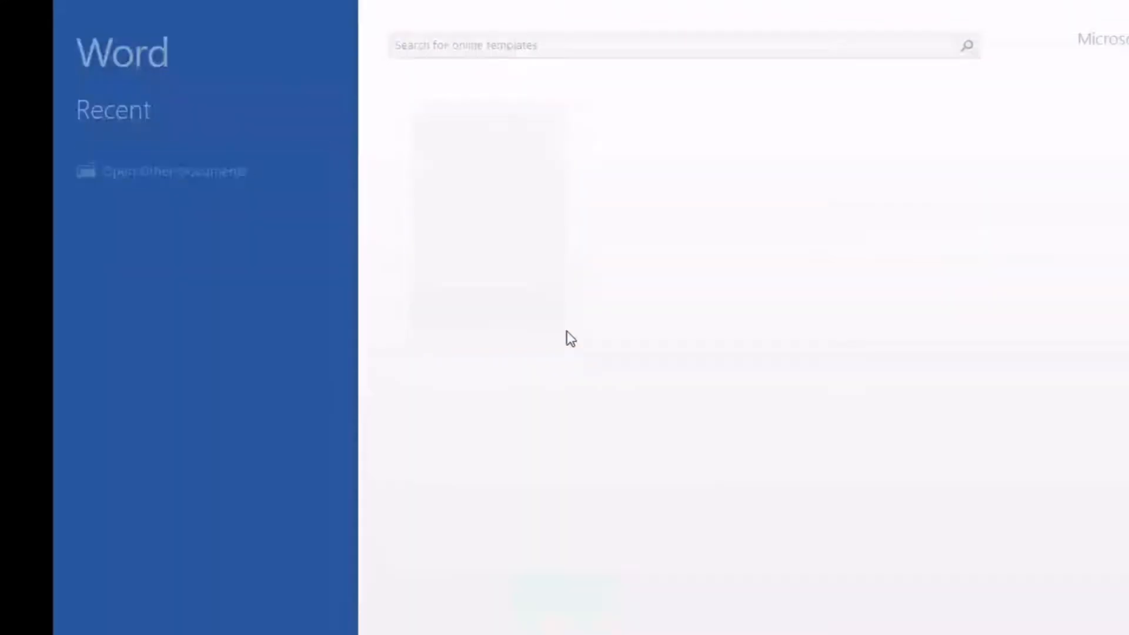
click(517, 290)
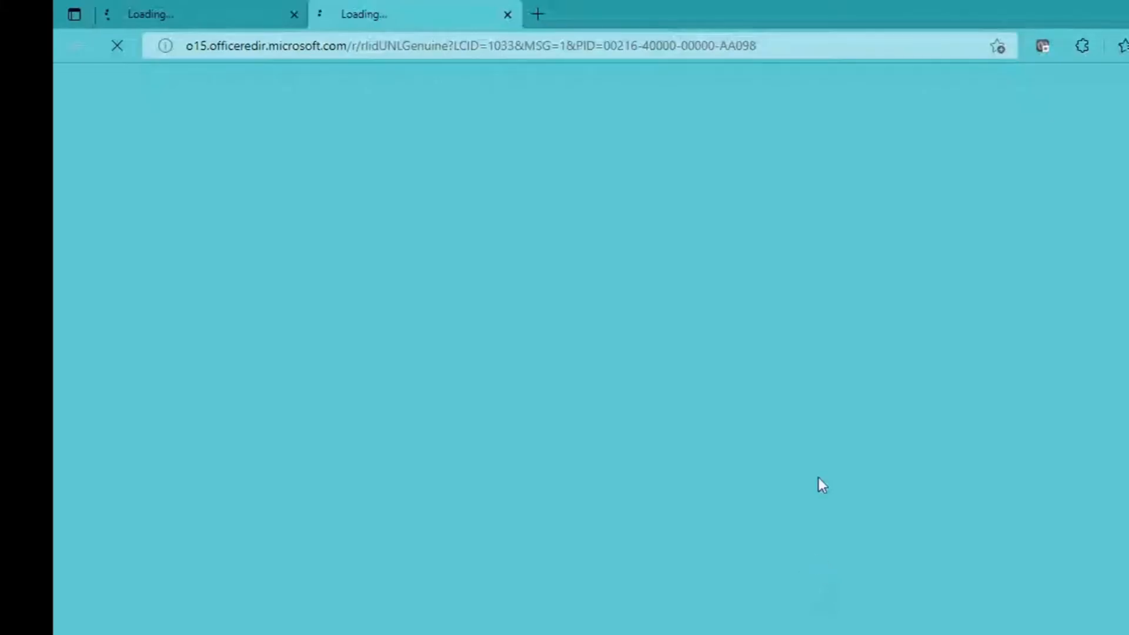
key(alt+Tab)
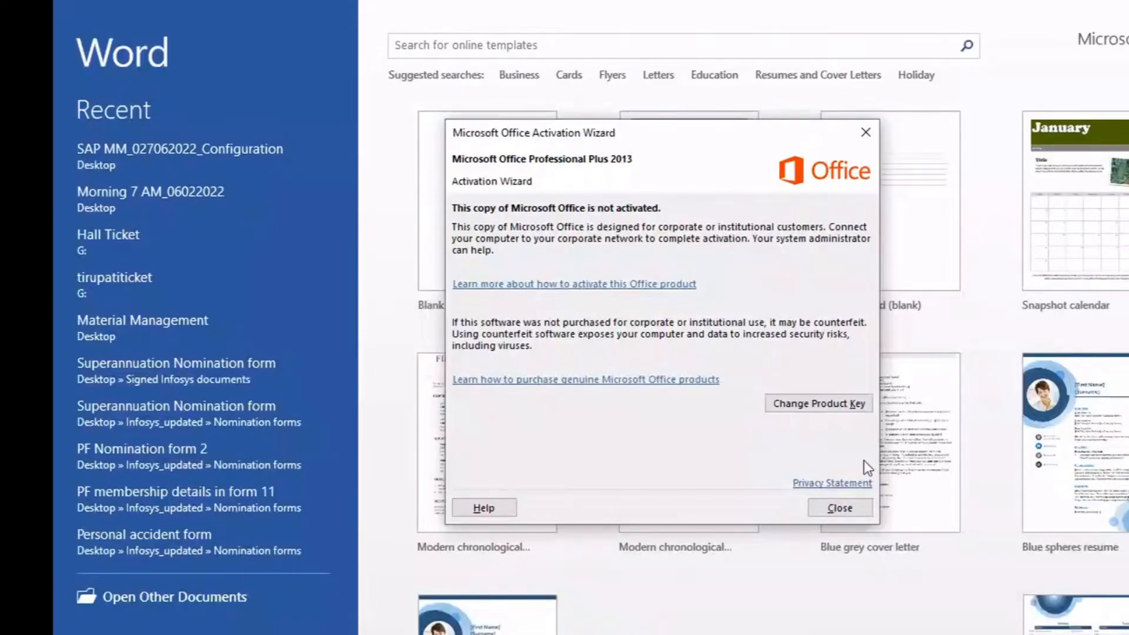
click(847, 509)
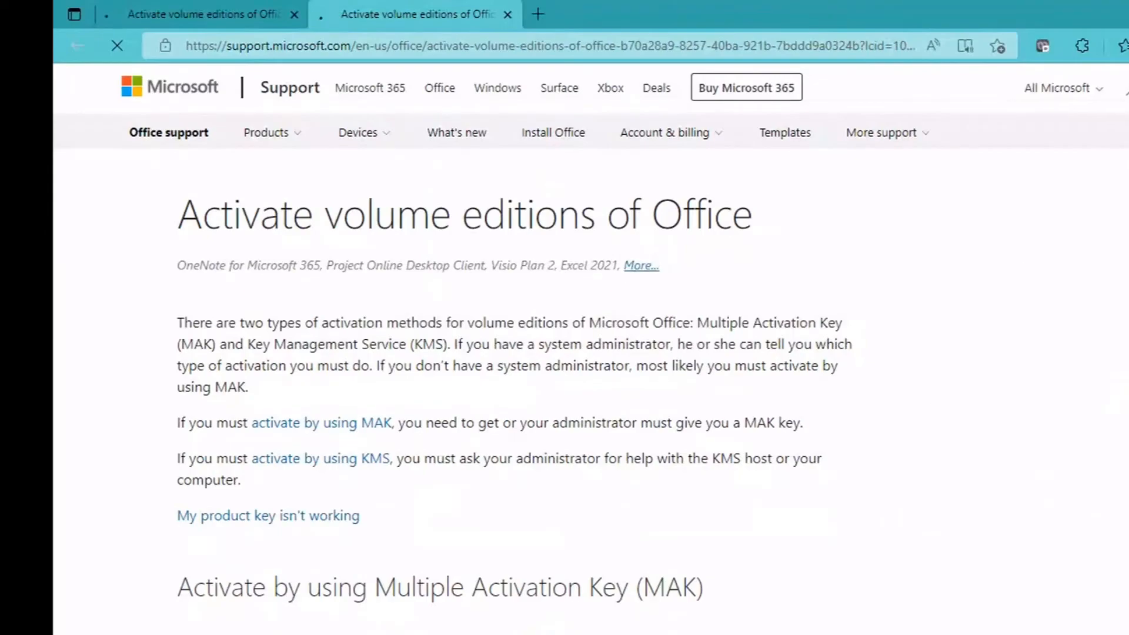
key(alt+Tab)
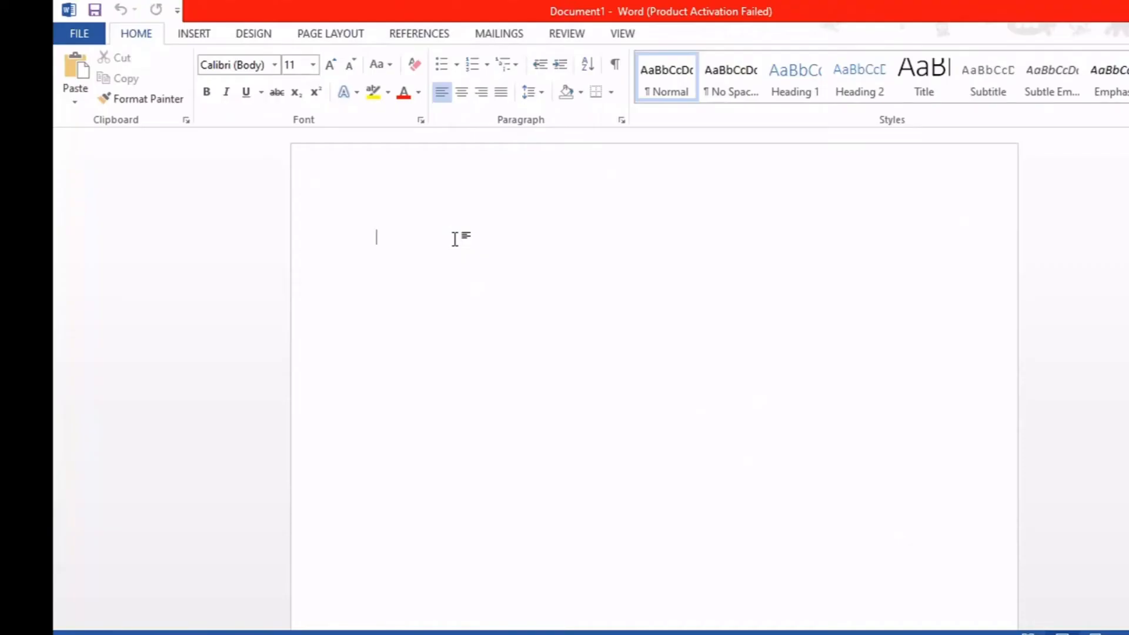
Write the note "BASIC Data 1 & 2 ----- Client level" and leave an empty line below it
text(BASI)
text(C Data 1 )
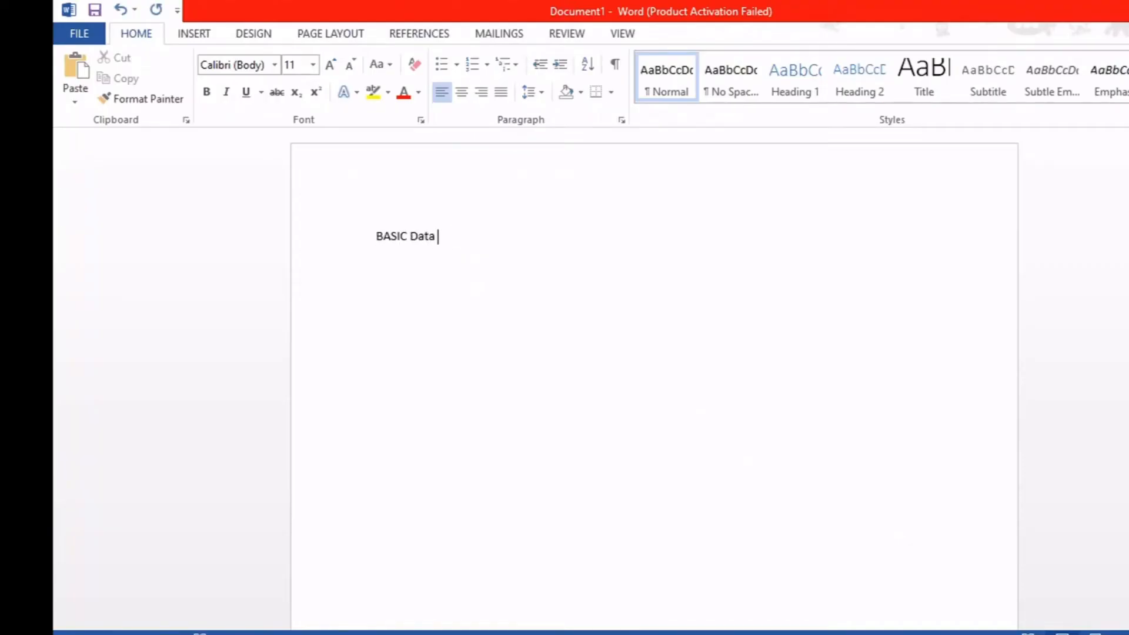
text(& 2 ----- Cl)
text(ient Ievel)
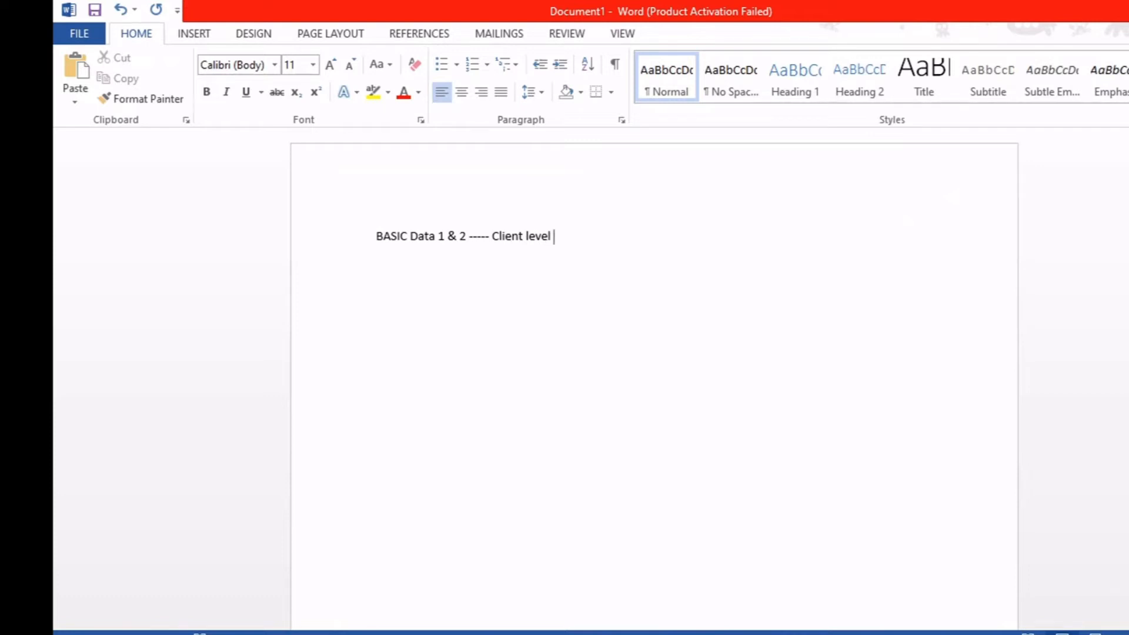
key(Return)
key(Return)
Start a note line reading "Sales org 1 & 2 & Sales general data", checking the view names in SAP
key(alt+Tab)
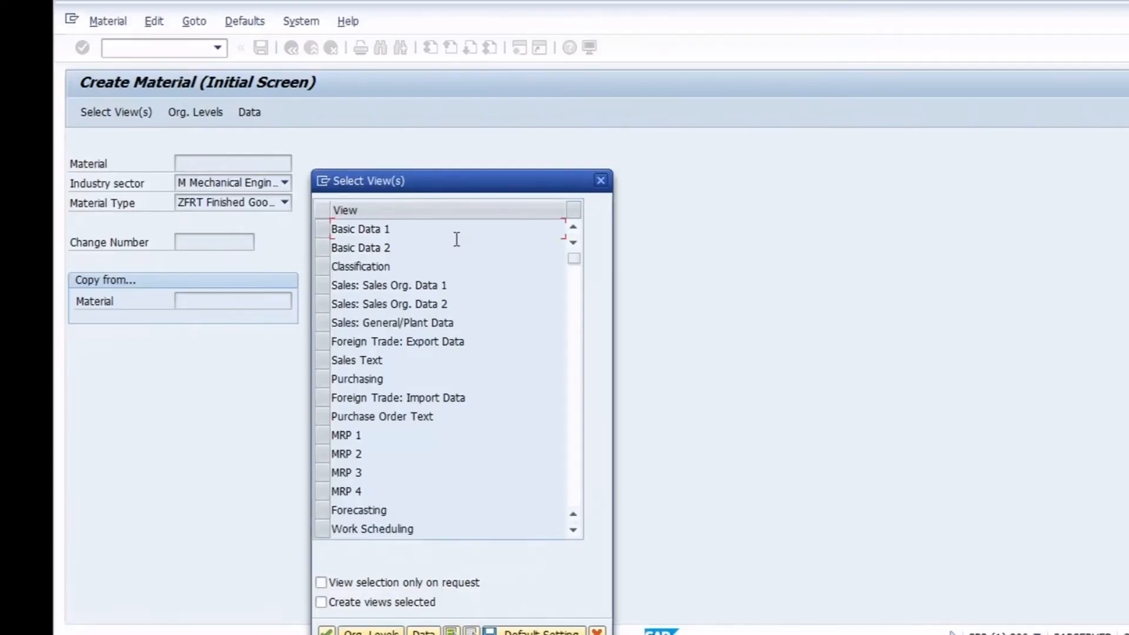
key(alt+Tab)
text(Sales)
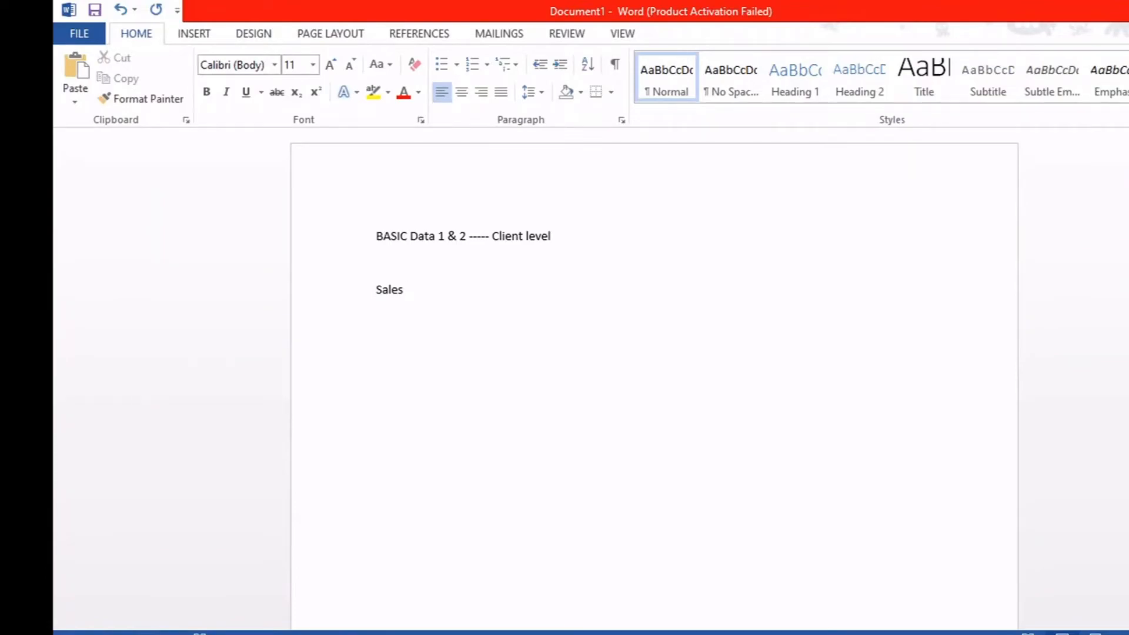
key(alt+Tab)
key(alt+Tab)
text(org 1 & 2 & general)
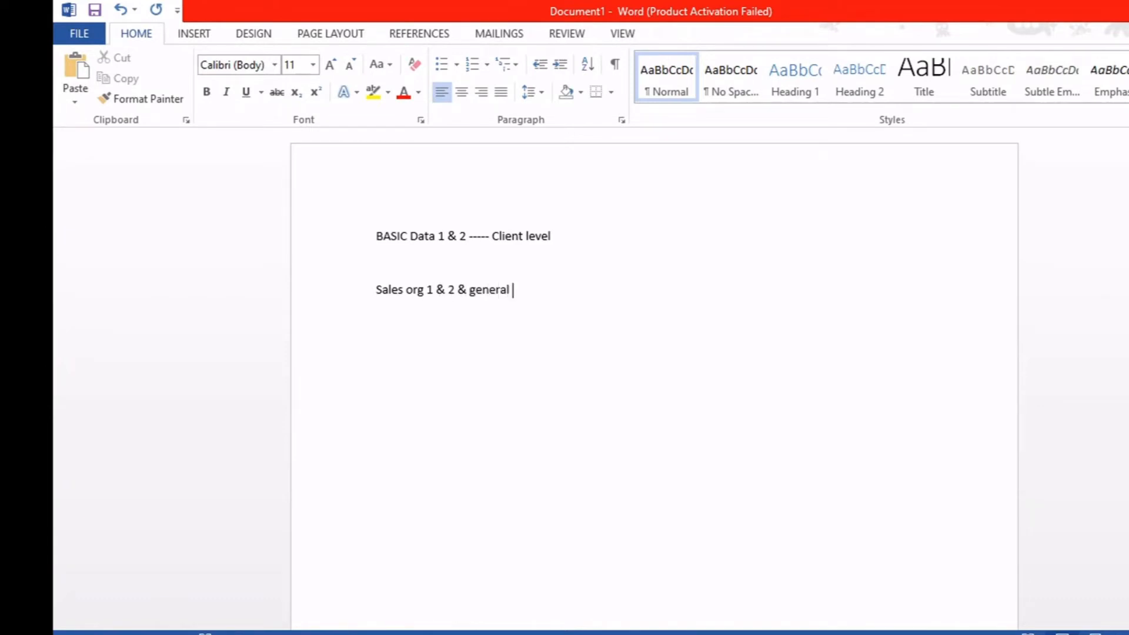
key(BackSpace)
key(BackSpace)
key(BackSpace)
key(BackSpace)
key(BackSpace)
key(BackSpace)
key(BackSpace)
key(BackSpace)
text(Sales genear)
key(BackSpace)
key(BackSpace)
text(ral data )
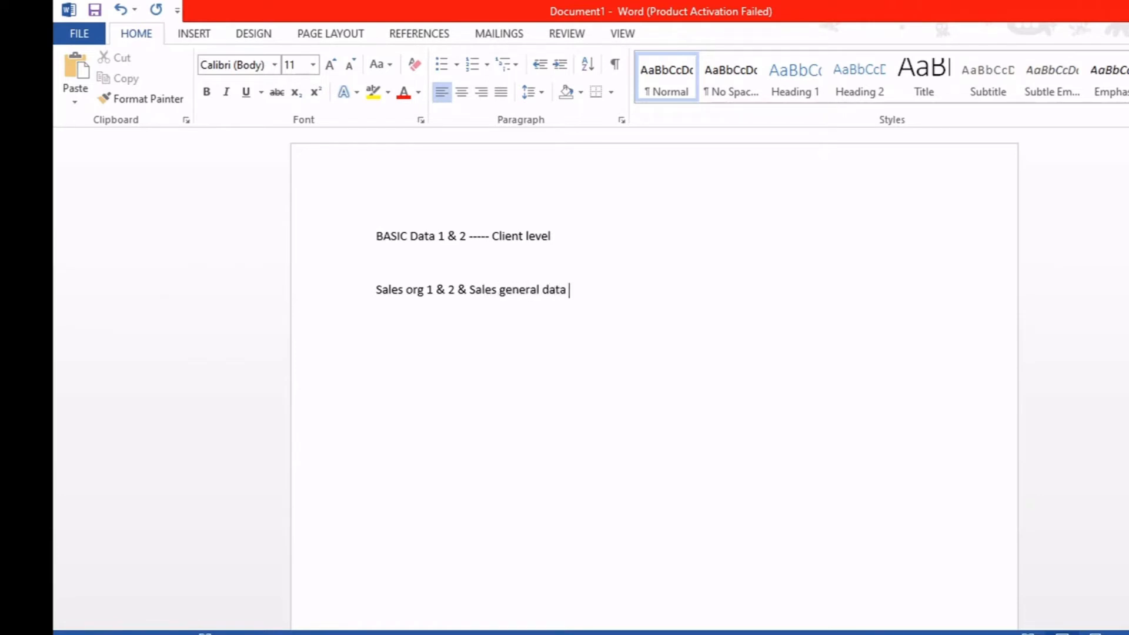
Complete the sales line with "----- Sales Area ( Sales org & Distribution Channel & Division)"
text(----- )
text(Sales)
text( Area ()
text( Sales )
text(org )
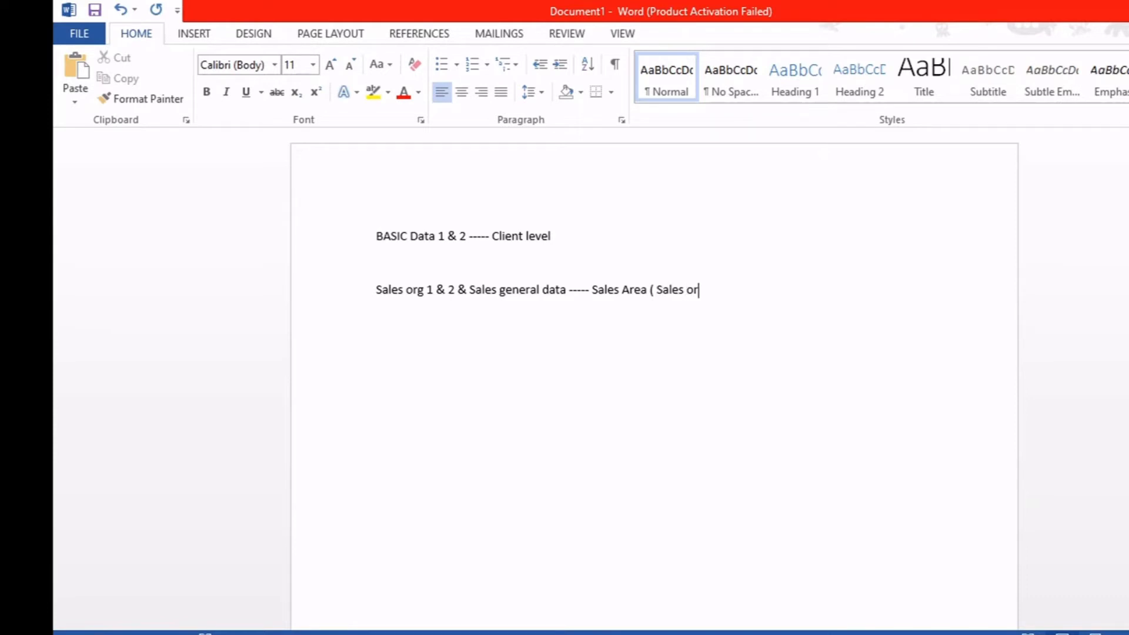
text(& Distibution)
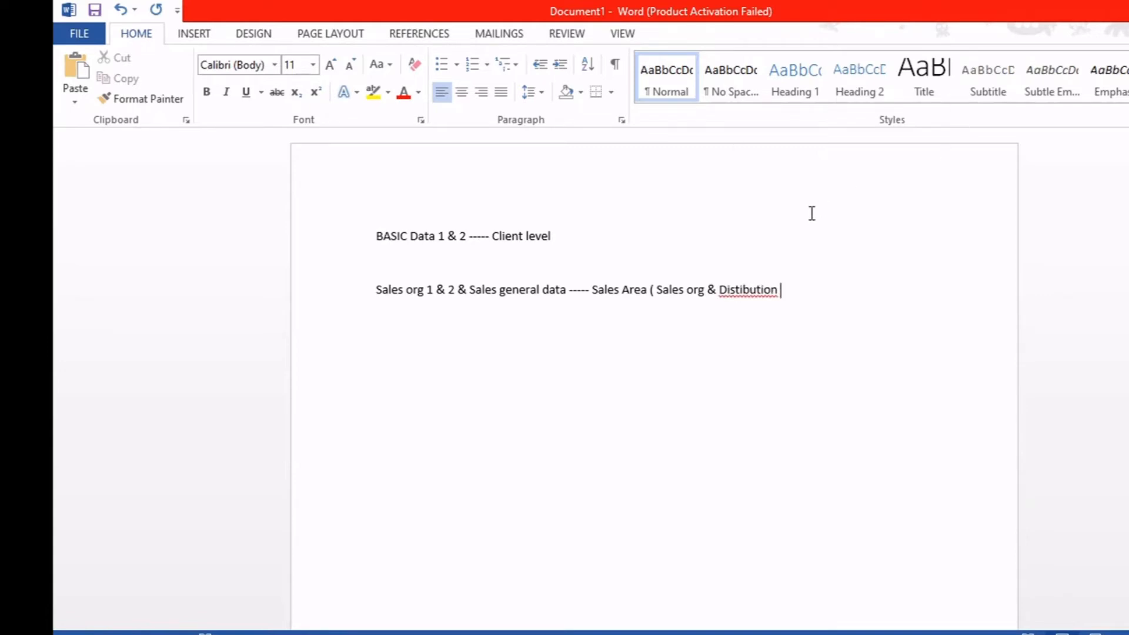
right_click(755, 292)
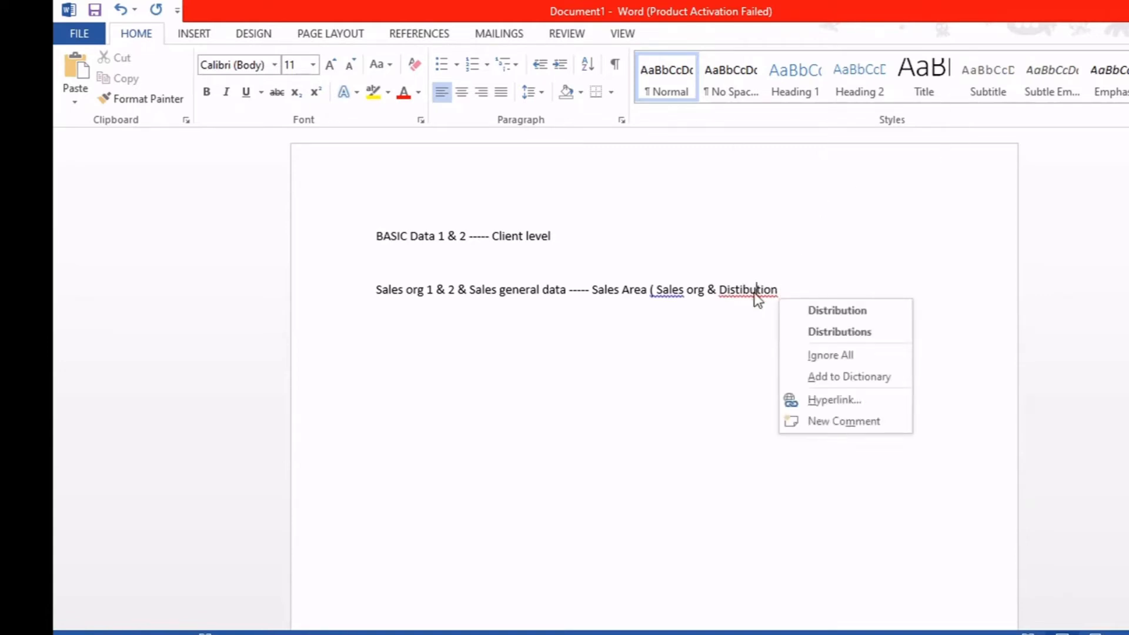
click(791, 309)
text(Channel)
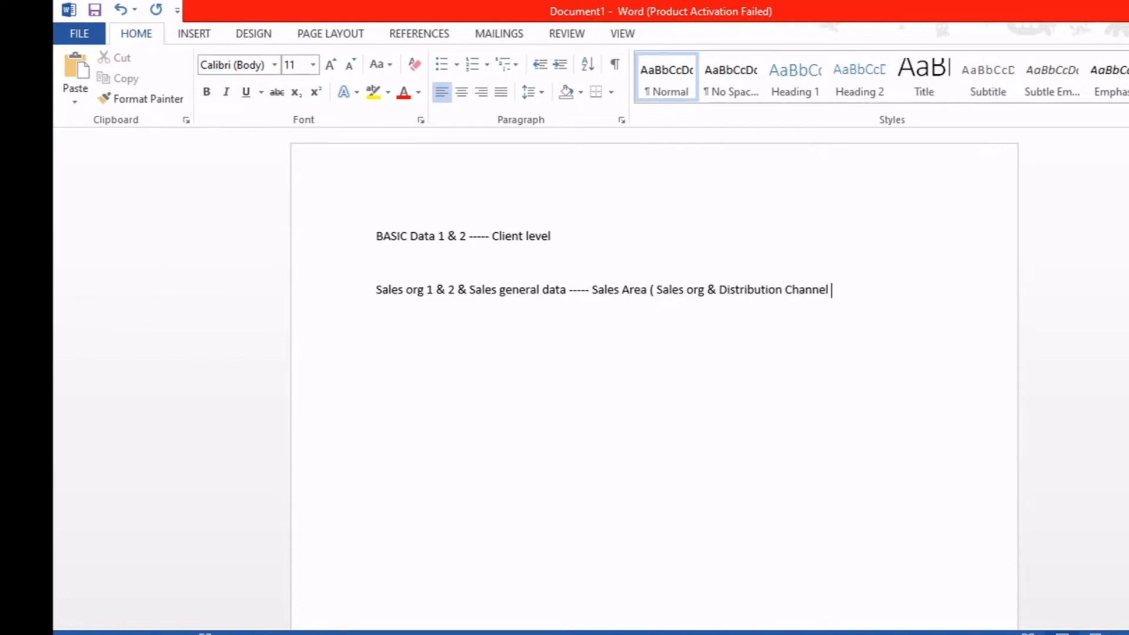
text( & Division))
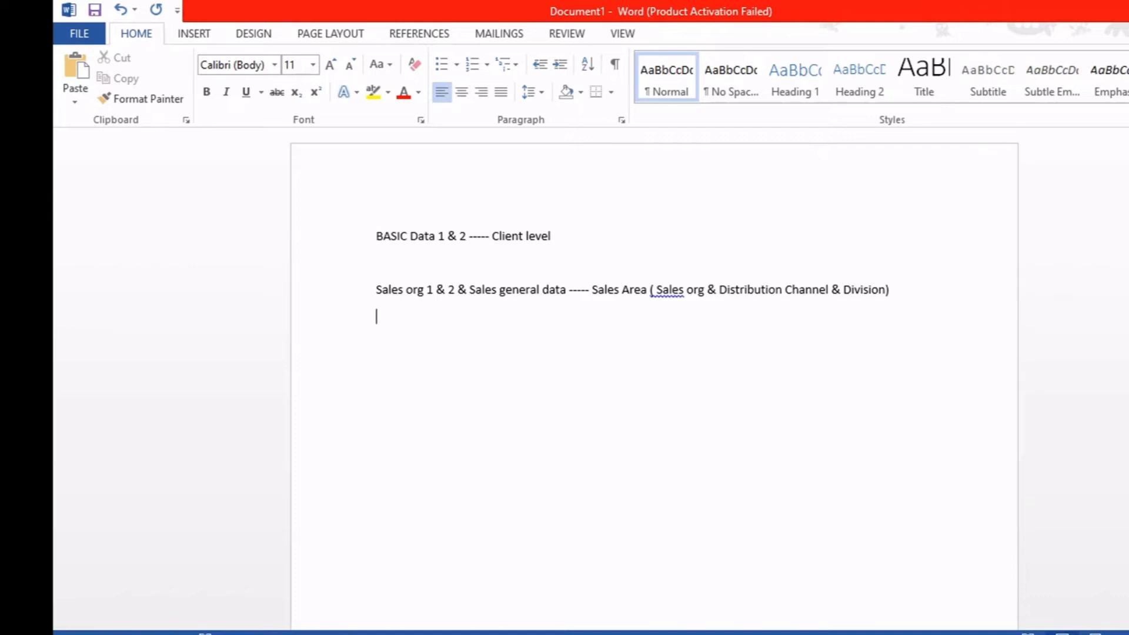
Add the note "Purchasing ----- Plant level" and switch back to the SAP Select View(s) dialog
text(Purchasing ----- Plant level)
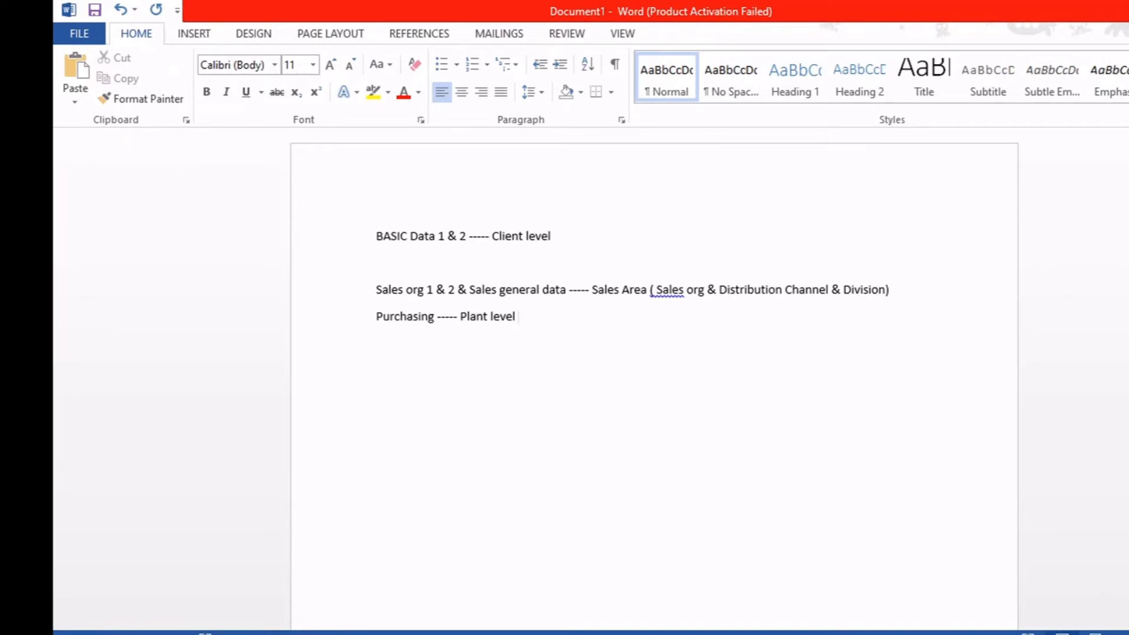
click(438, 323)
key(alt+Tab)
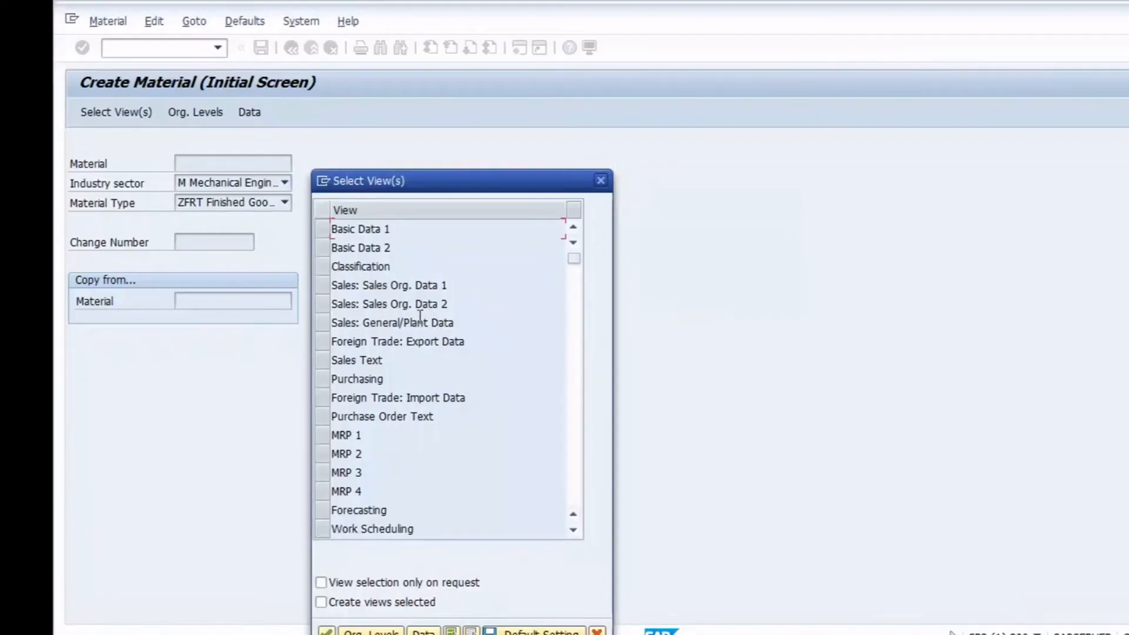
Select the Purchasing view, check which organizational levels it requires and return to the view selection
click(318, 377)
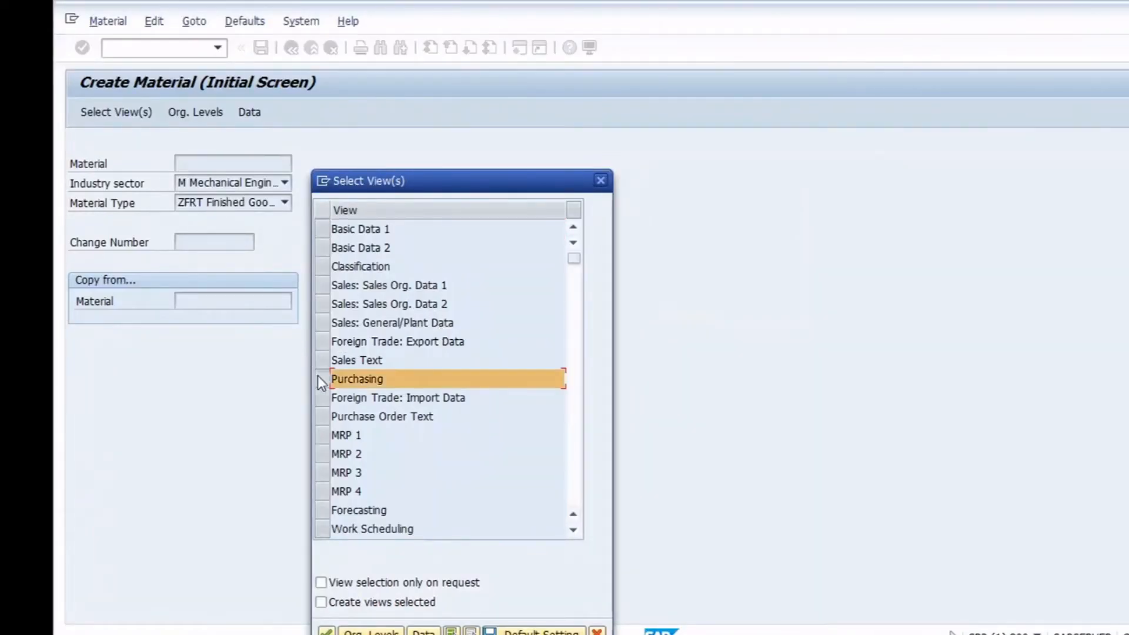
click(327, 632)
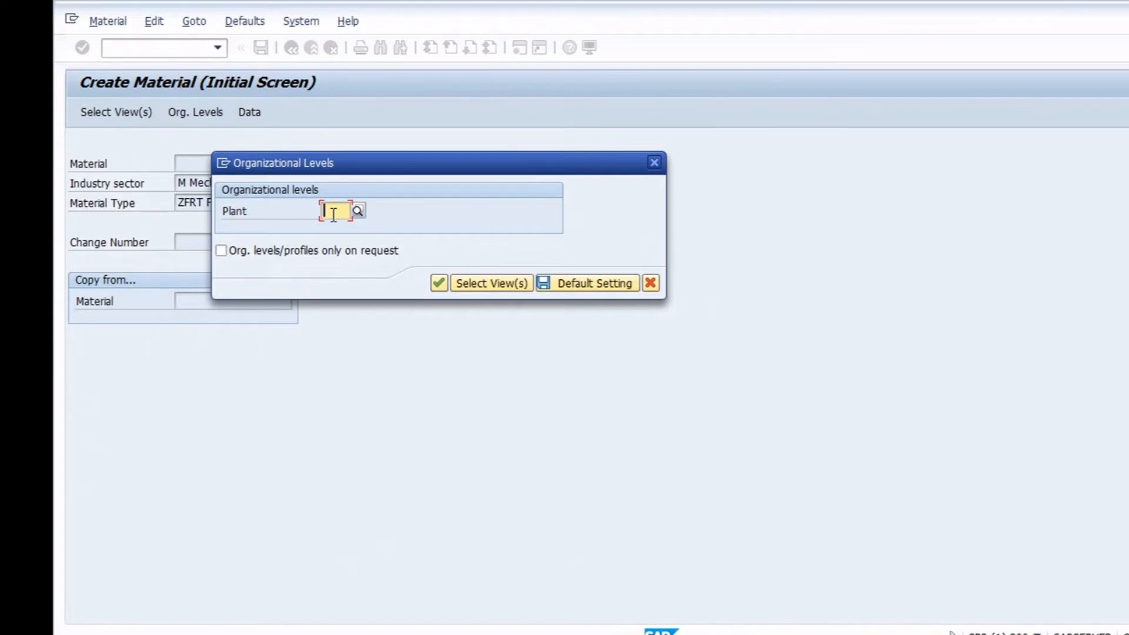
text(TAI0)
click(483, 282)
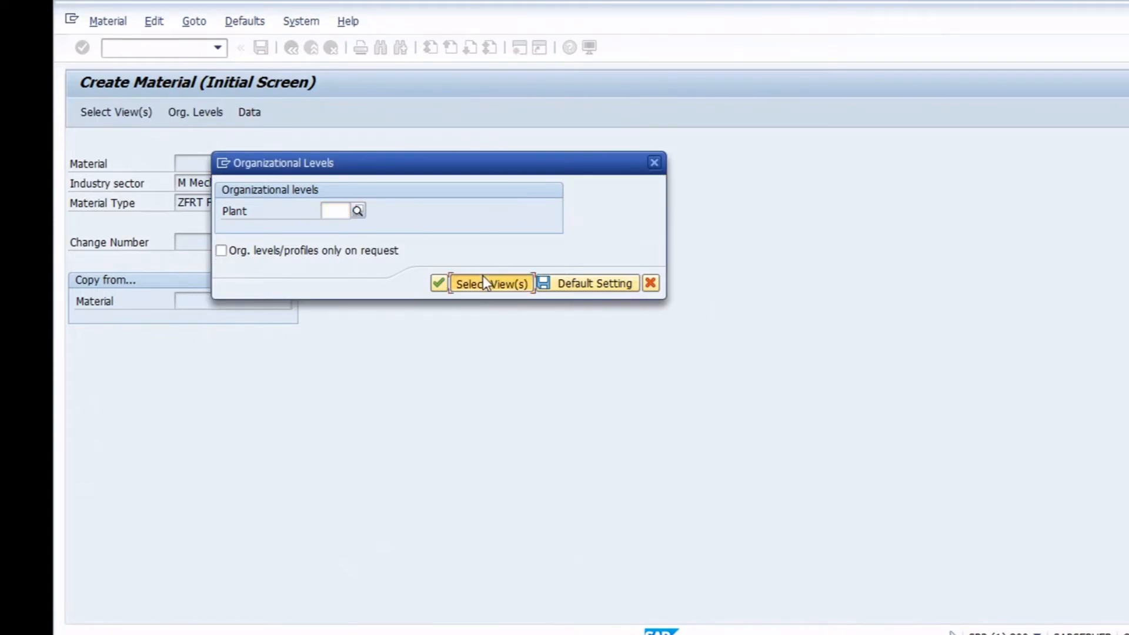
Try selecting Basic Data 1 and Basic Data 2 instead of Purchasing, and restore Purchasing as the only selected view
click(325, 235)
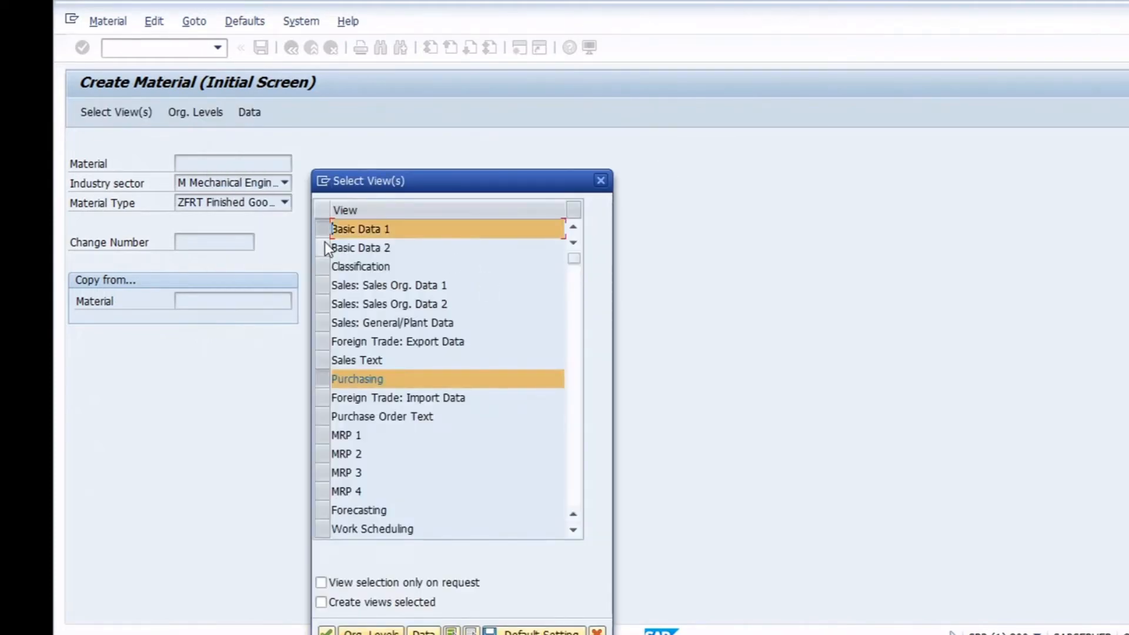
click(325, 245)
click(326, 377)
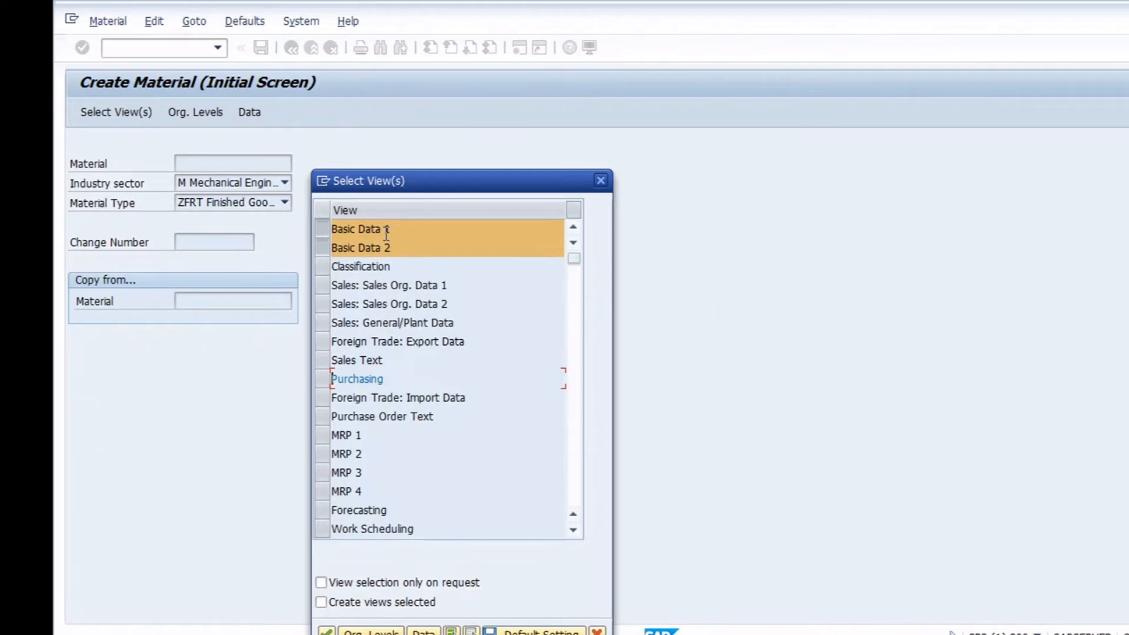
click(324, 244)
click(321, 227)
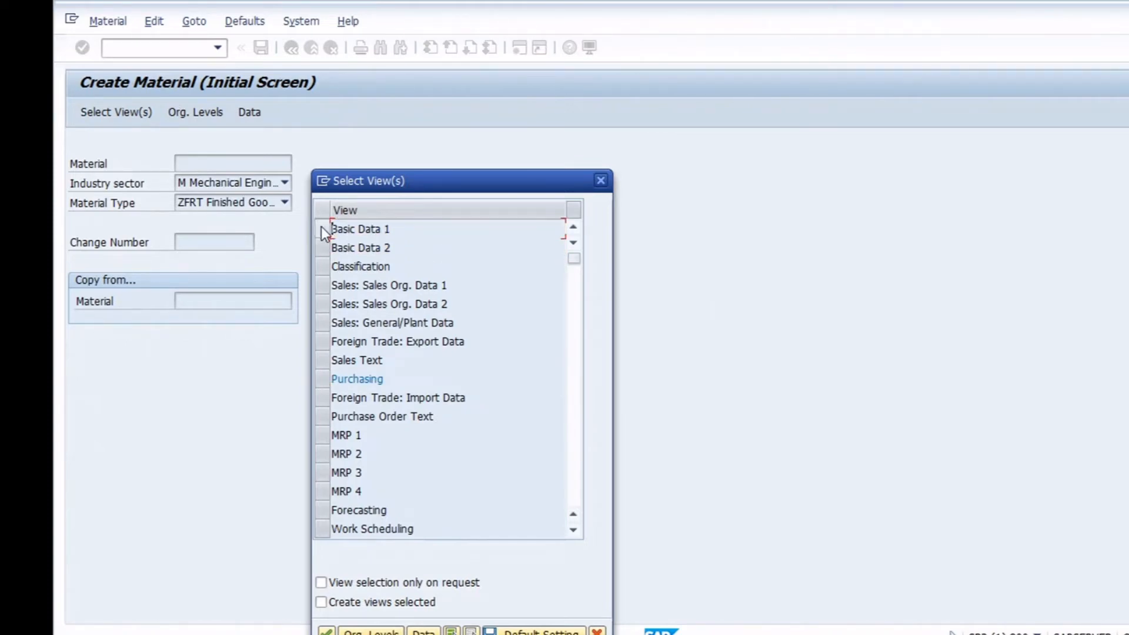
click(323, 378)
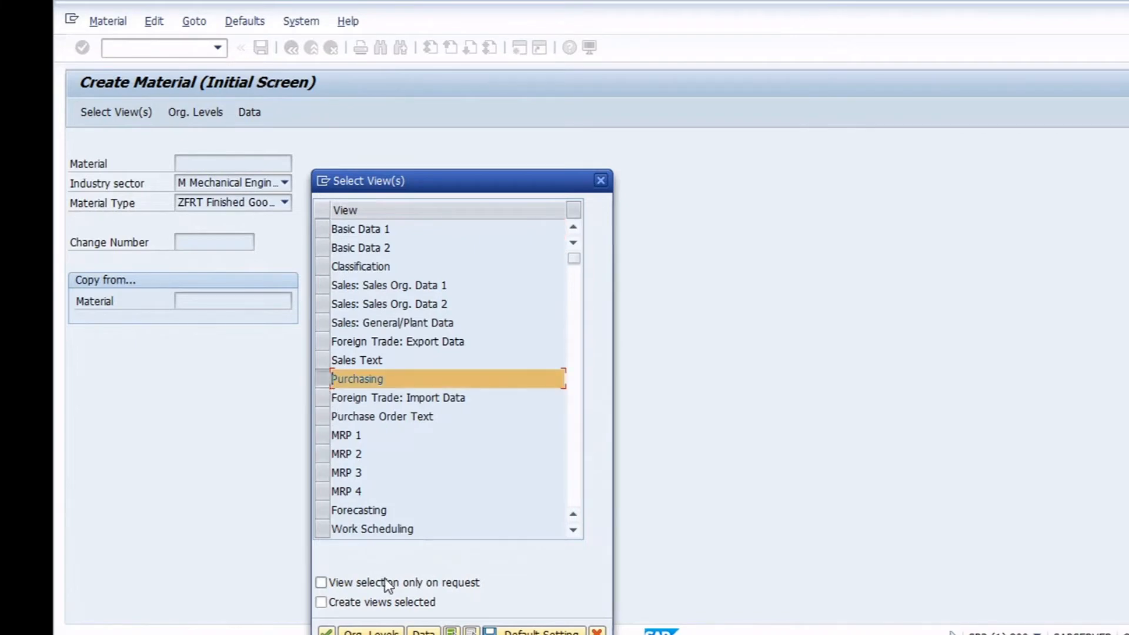
Recheck the organizational levels for Purchasing, add Sales Org. Data 1, Sales Org. Data 2 and Sales: General/Plant Data, and show the organizational levels
click(375, 631)
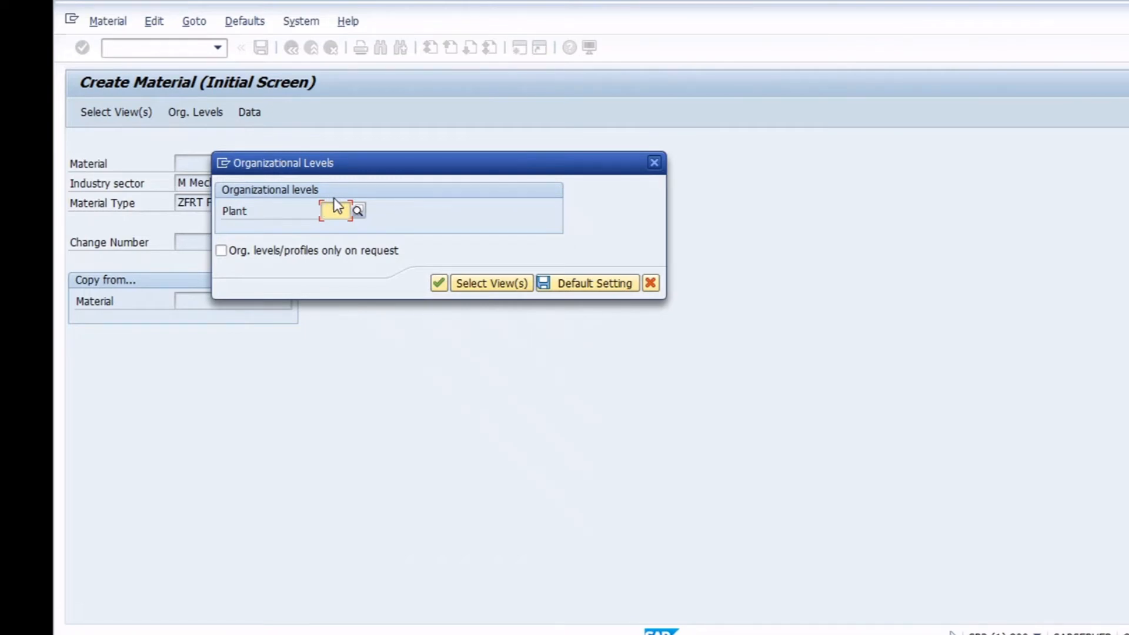
click(471, 283)
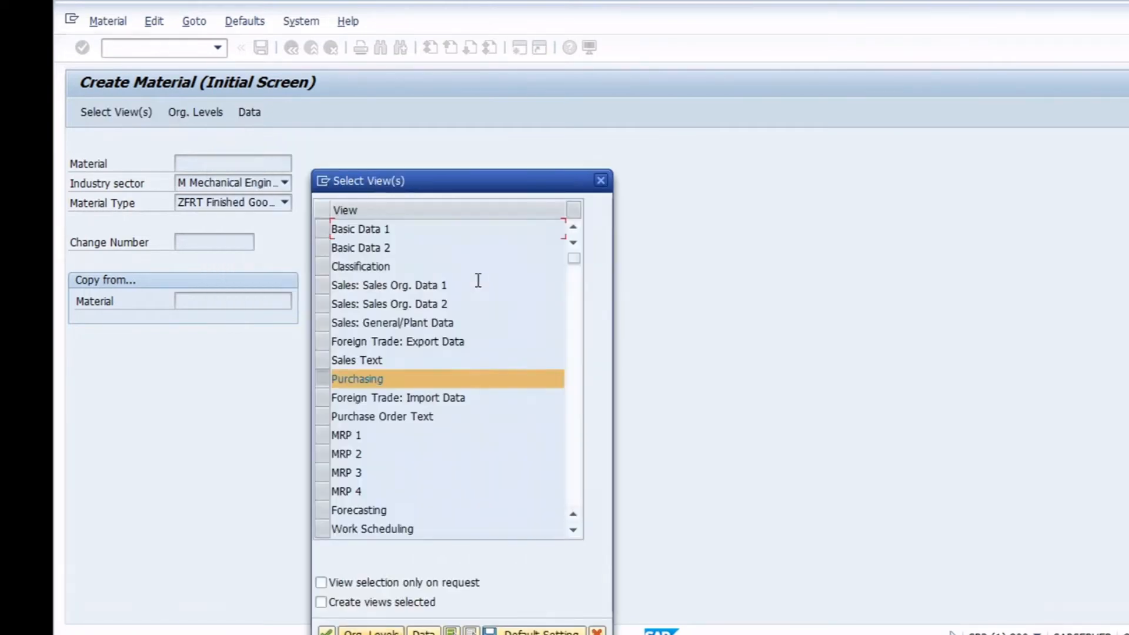
click(327, 322)
click(323, 305)
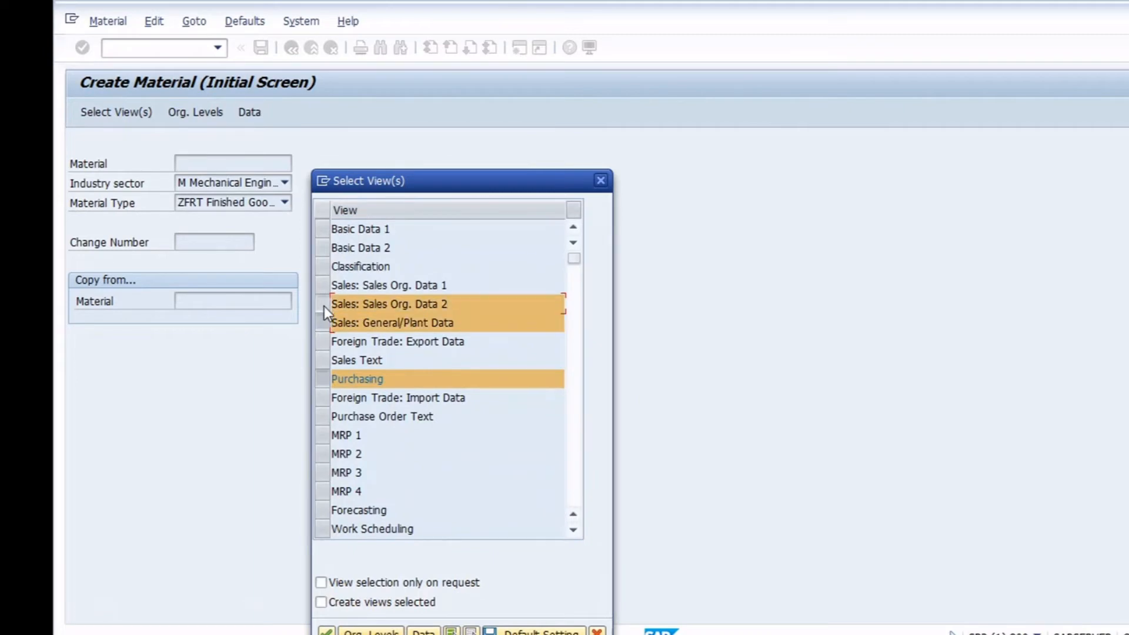
click(324, 285)
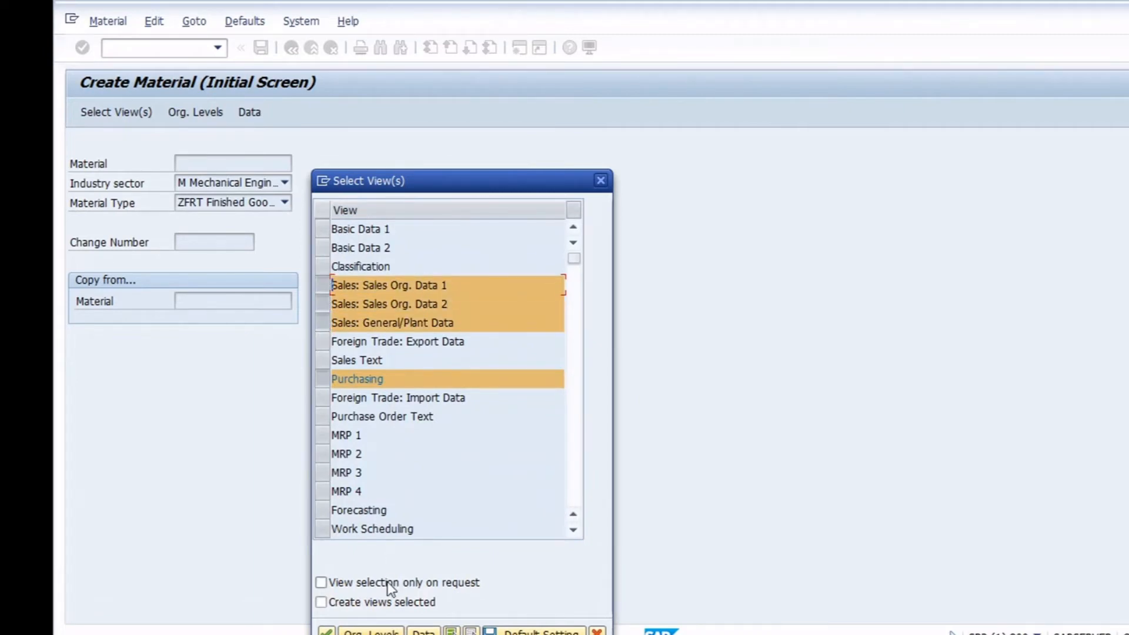
click(371, 631)
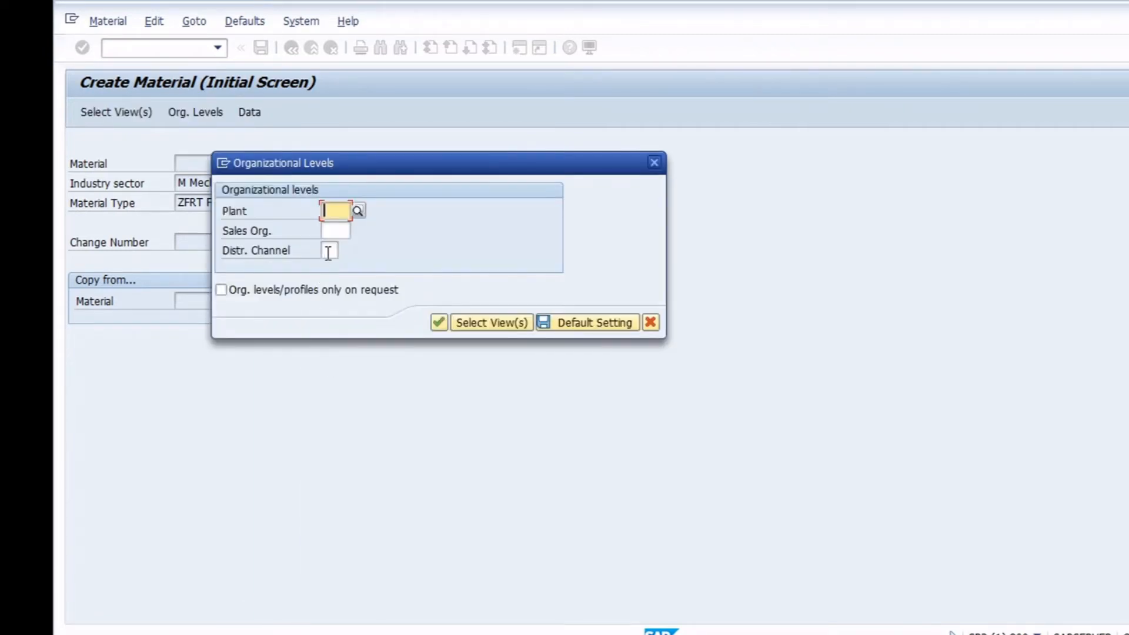
Add the Warehouse Management 1 and Warehouse Management 2 views and check which organizational levels they require
click(332, 247)
click(334, 229)
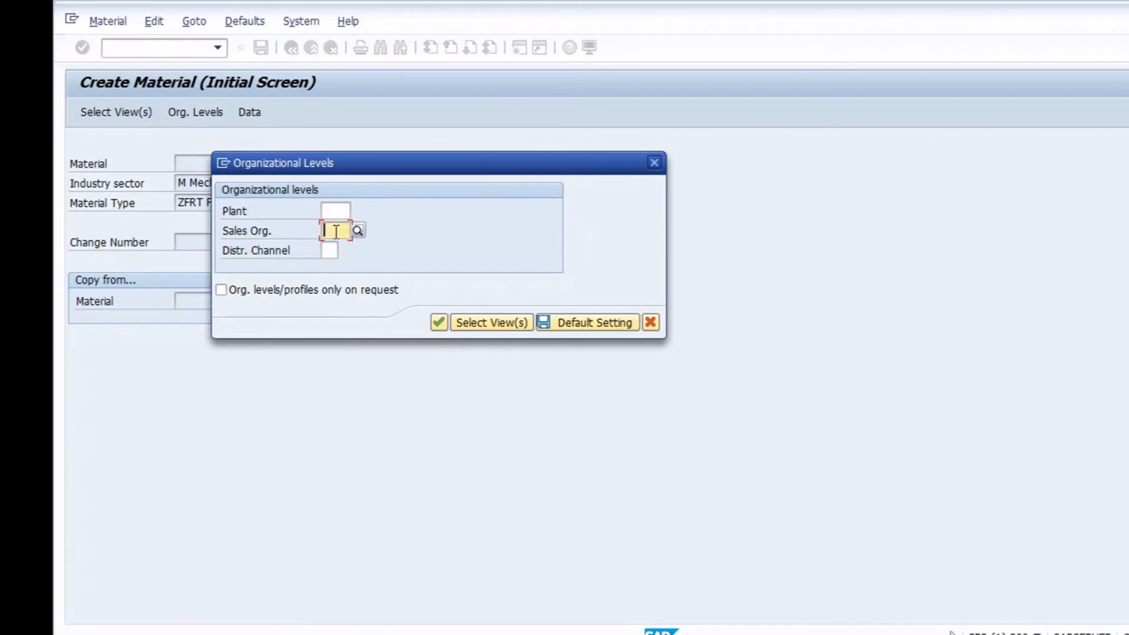
click(332, 248)
click(506, 324)
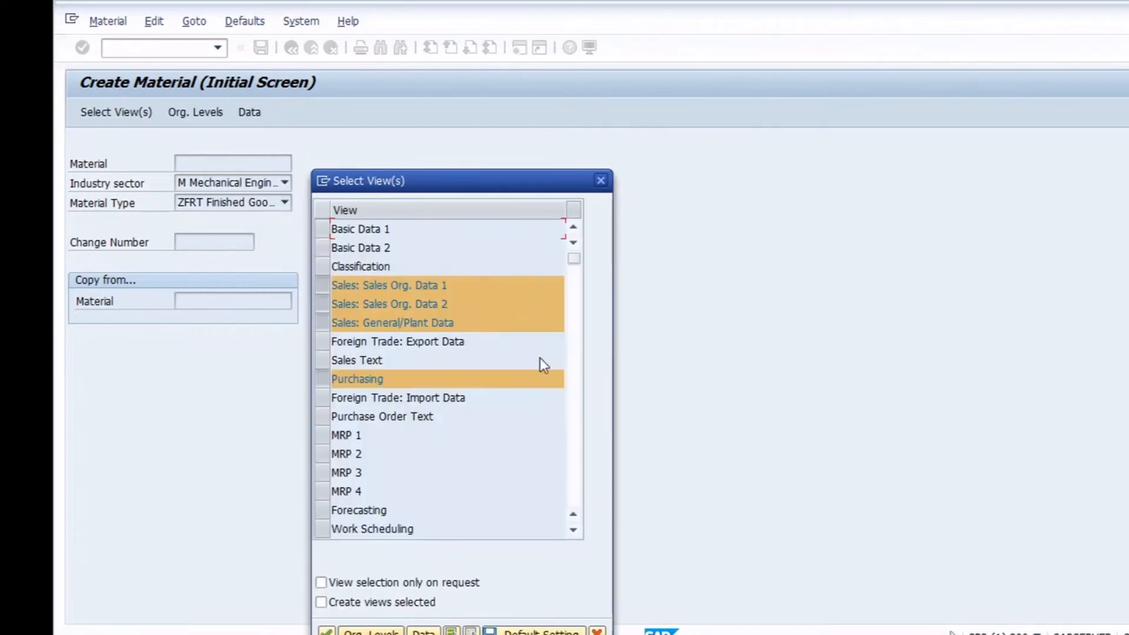
scroll(566, 482, down, 6)
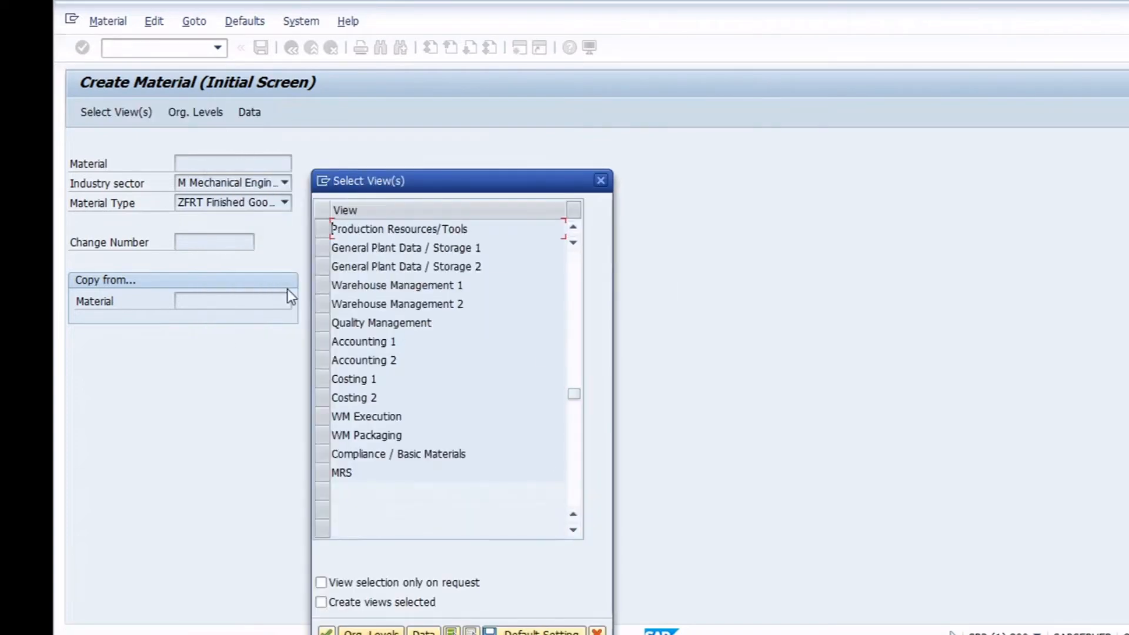
click(323, 306)
click(321, 284)
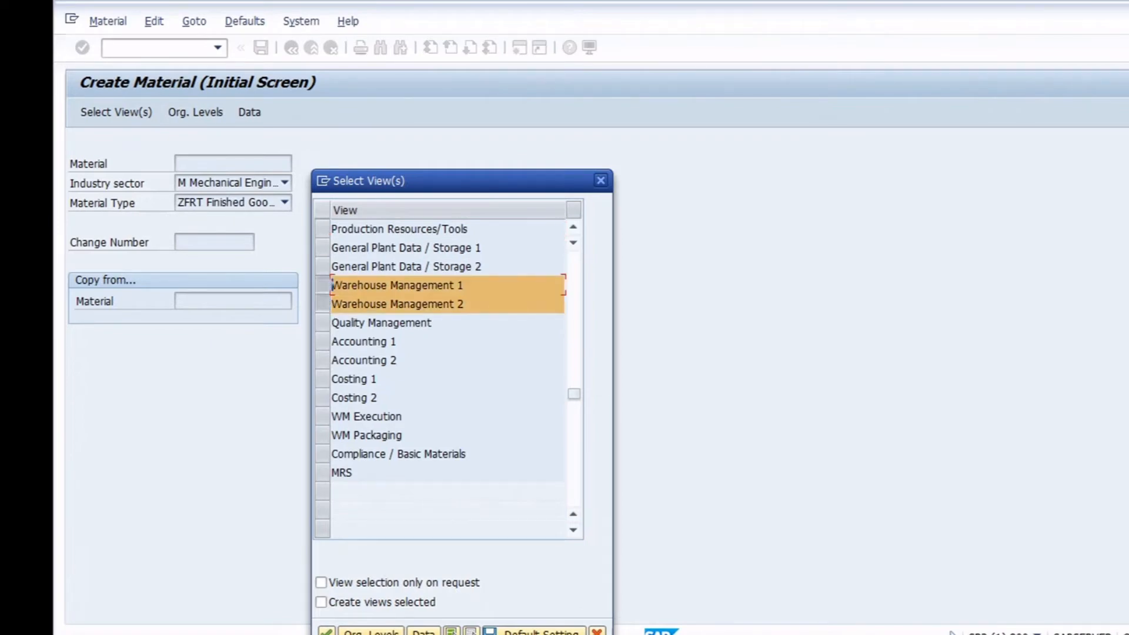
key(Return)
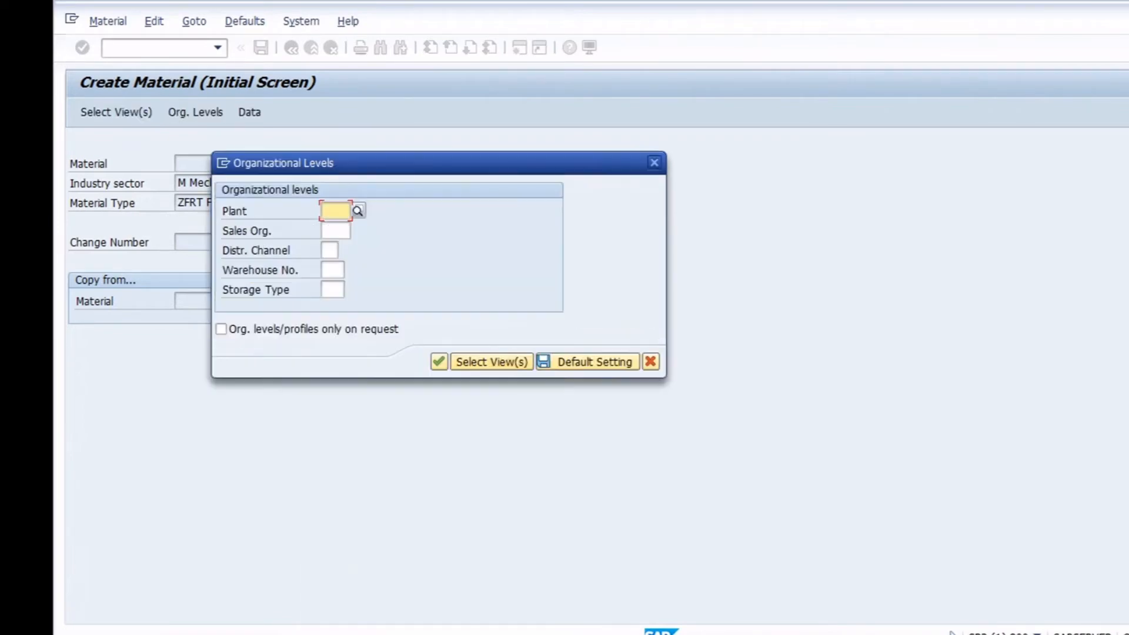
click(329, 270)
click(331, 289)
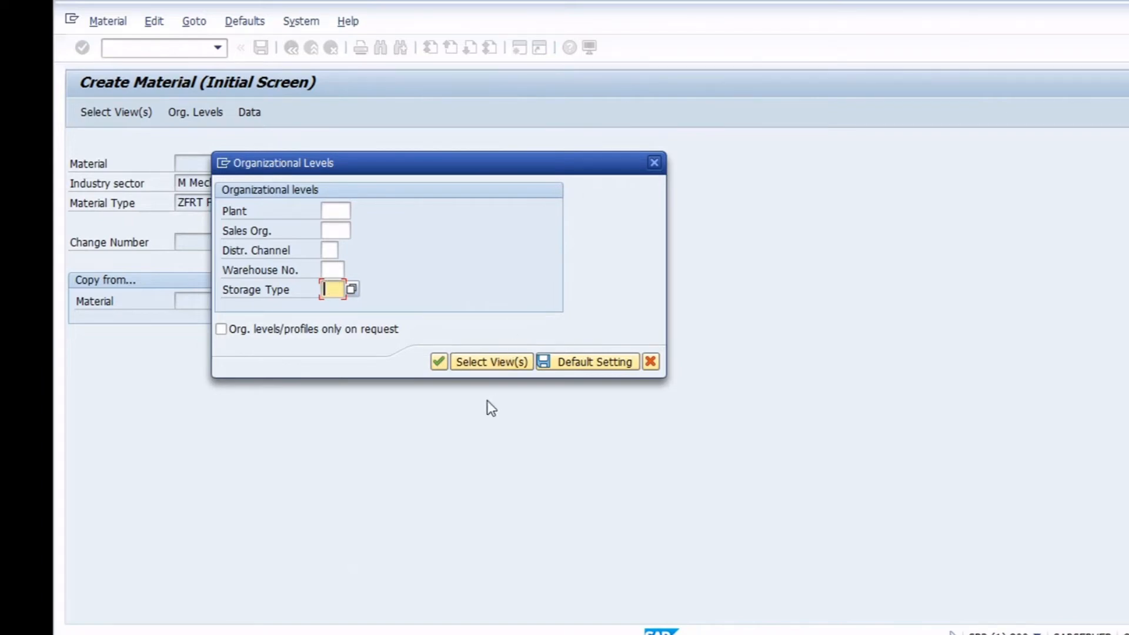
Add the General Plant Data / Storage 1 and 2 views, check their organizational levels, and return to the view list
click(499, 361)
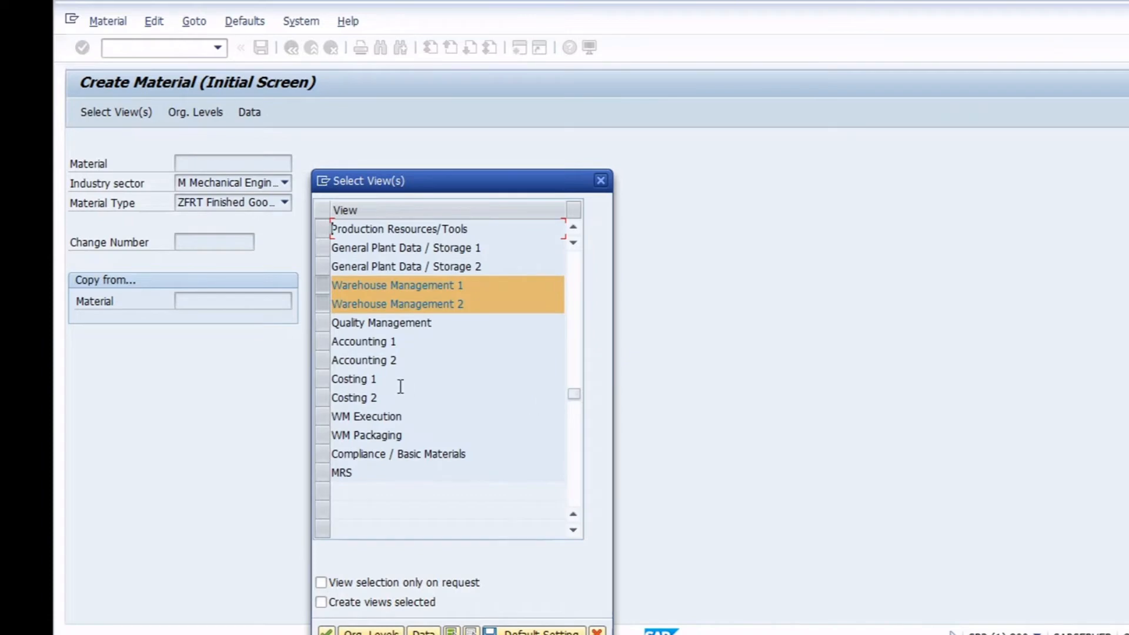
click(327, 247)
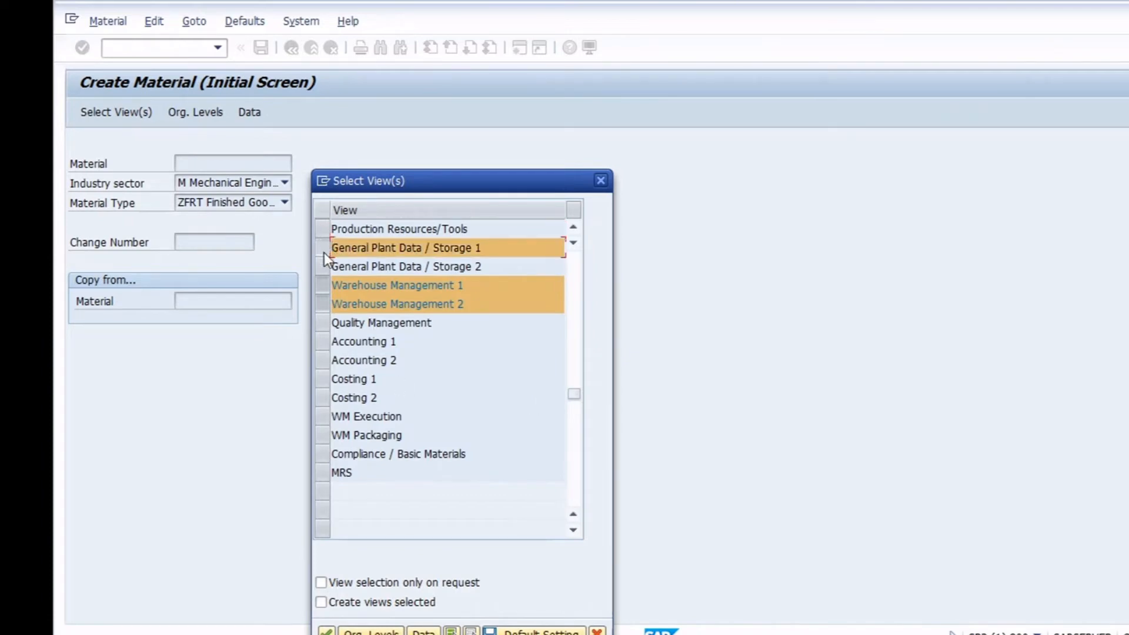
click(324, 260)
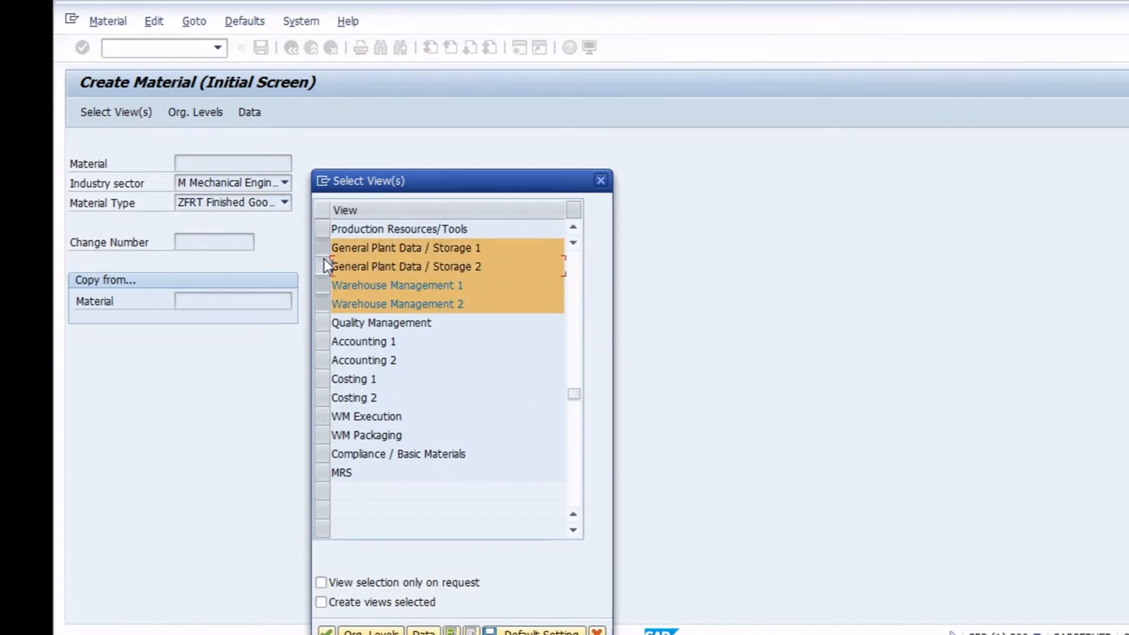
click(327, 632)
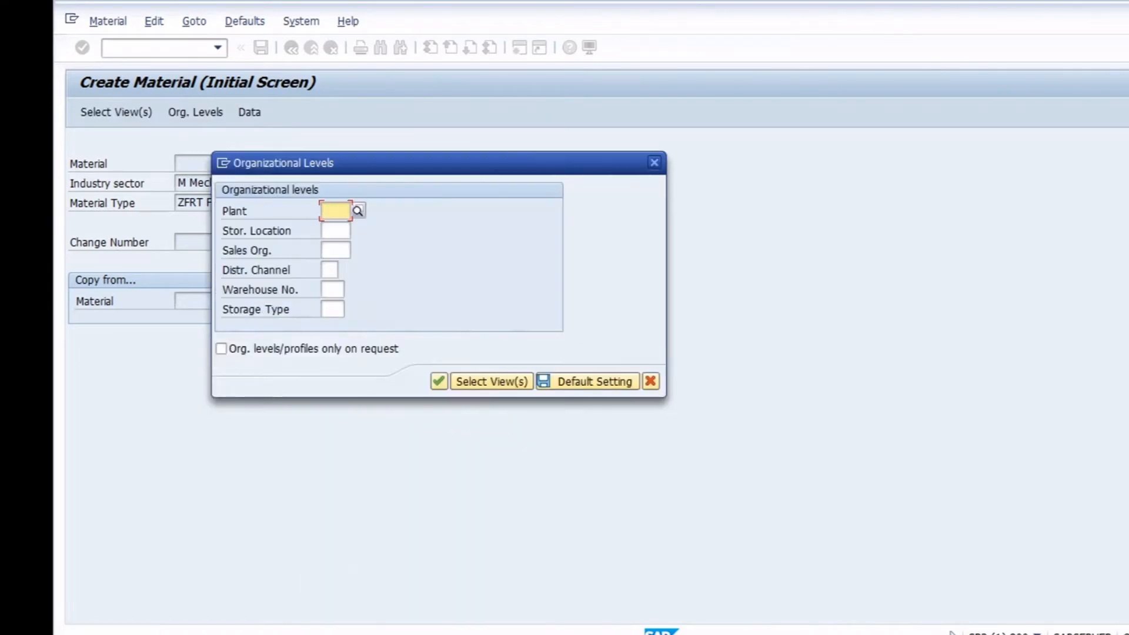
click(324, 231)
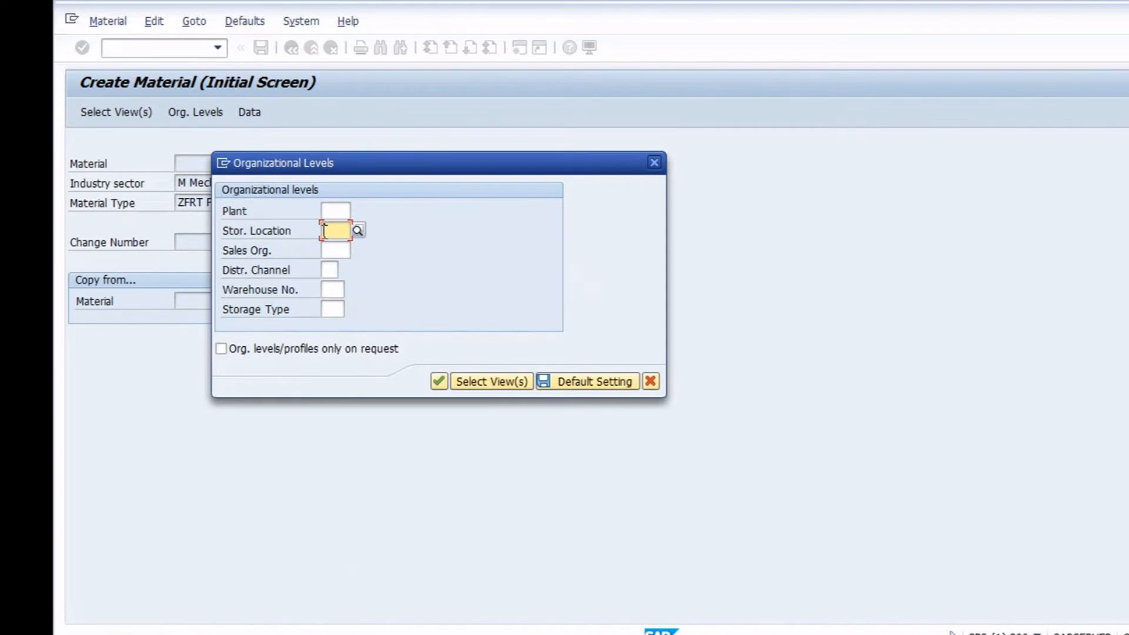
click(490, 383)
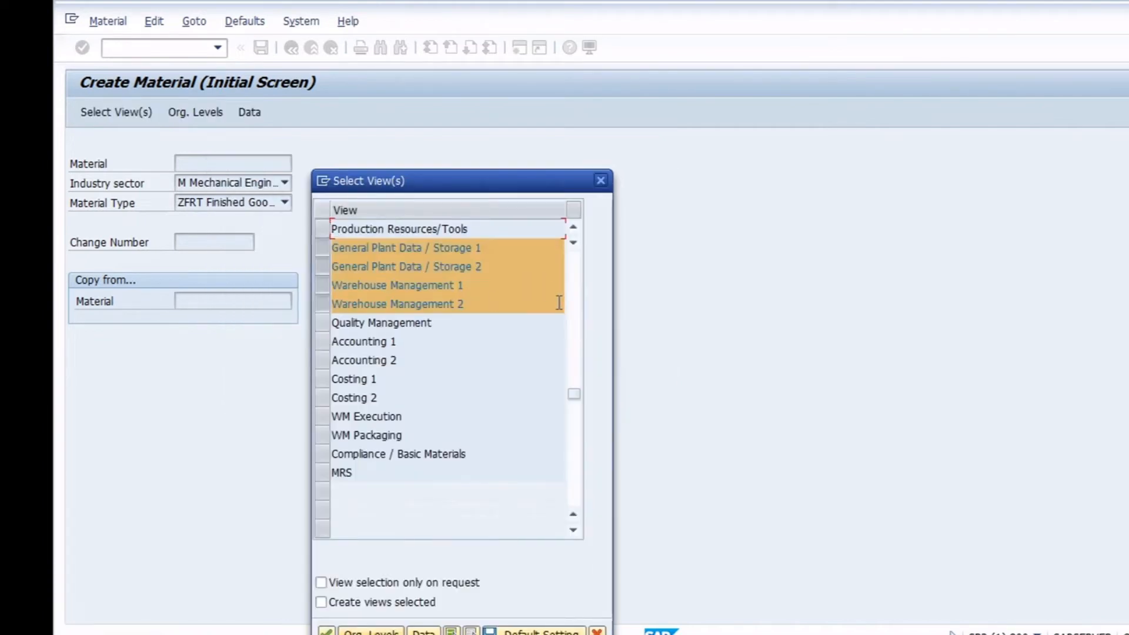
click(571, 309)
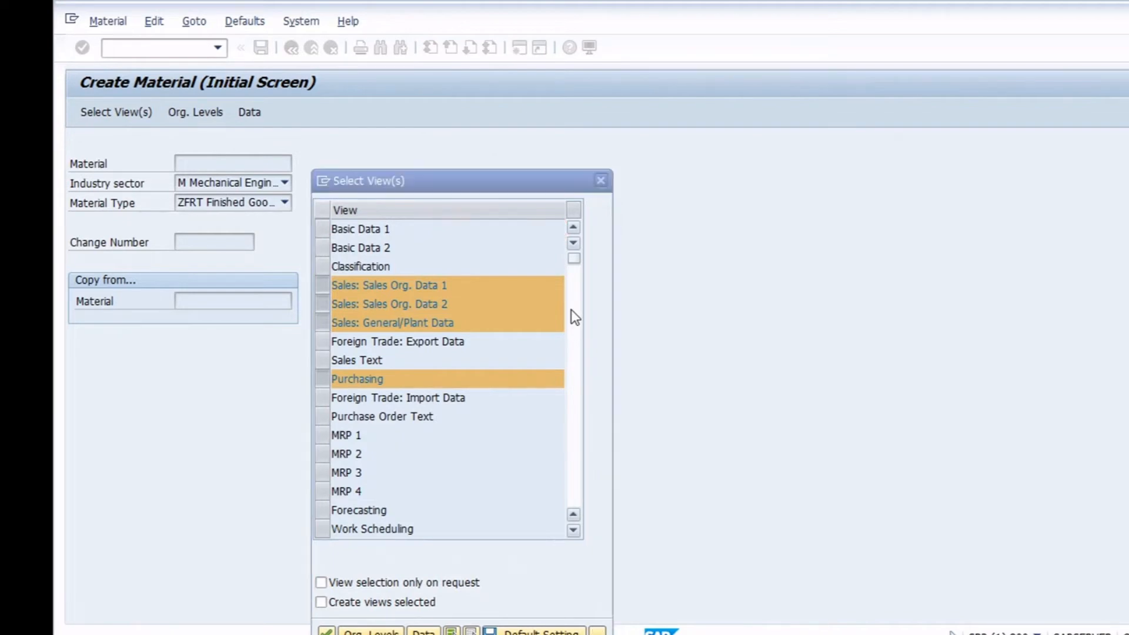
Switch to the Word notes and add the line "Plant data & Storage – Plant & Storage location combination" below the Purchasing line
key(alt+Tab)
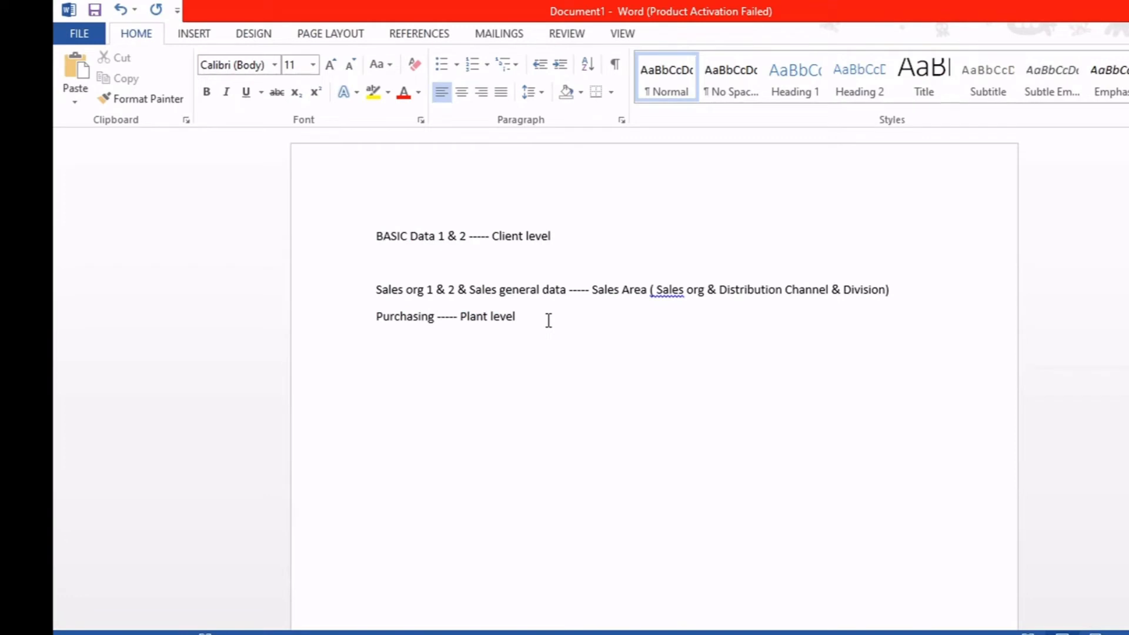
key(Return)
text(Plant data & Storag)
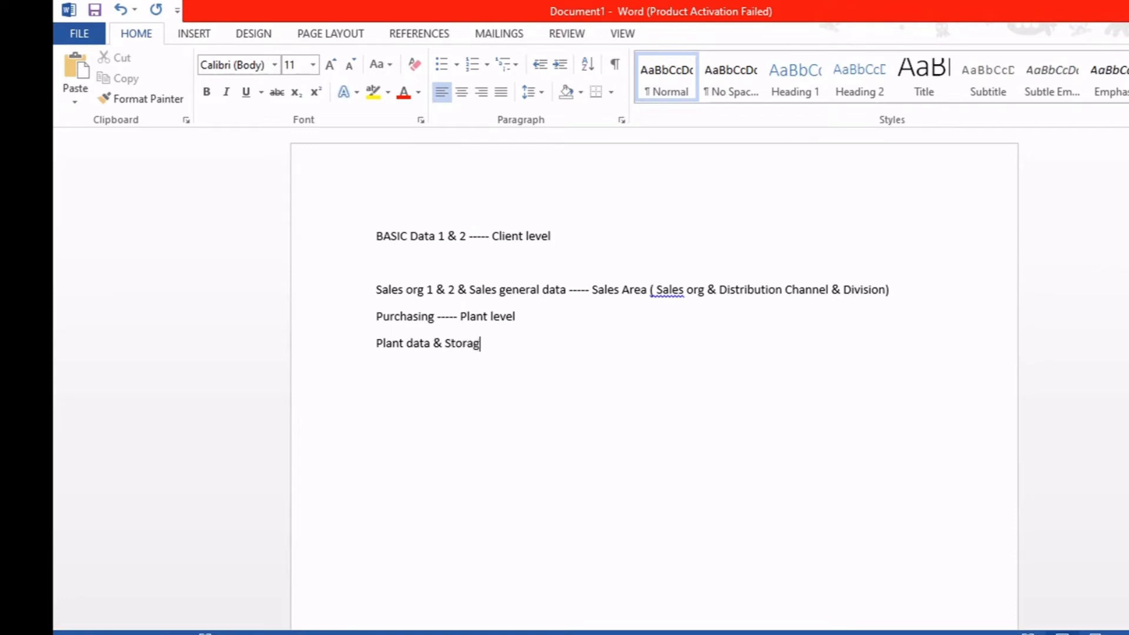
text(e - PlNT)
key(BackSpace)
key(BackSpace)
text(a)
key(BackSpace)
text(ant )
text(& )
text(Stora)
text(ge b)
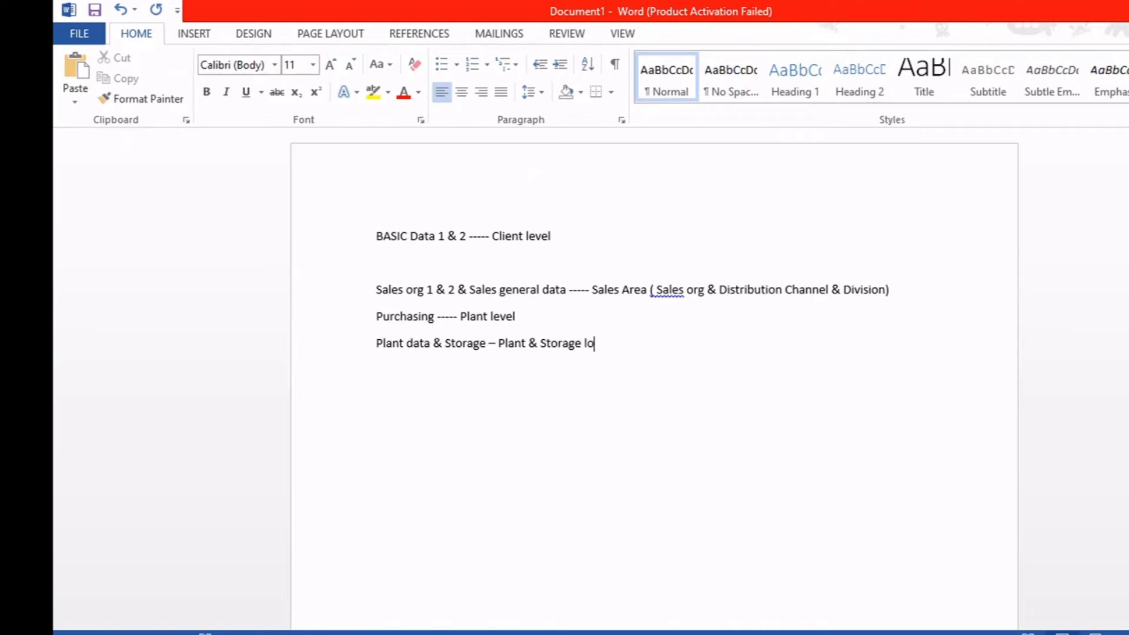
key(BackSpace)
text(o)
key(BackSpace)
text(location combintia)
key(BackSpace)
key(BackSpace)
key(BackSpace)
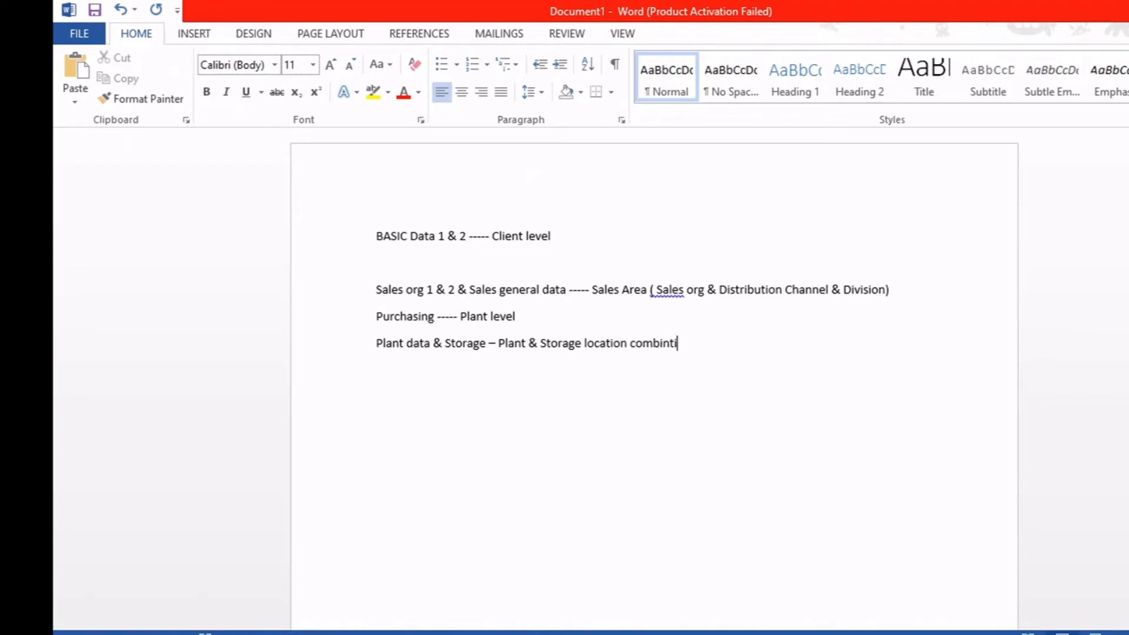
text(ation)
click(453, 347)
Switch to SAP and deselect the General Plant Data / Storage 1 and 2 views
key(alt+Tab)
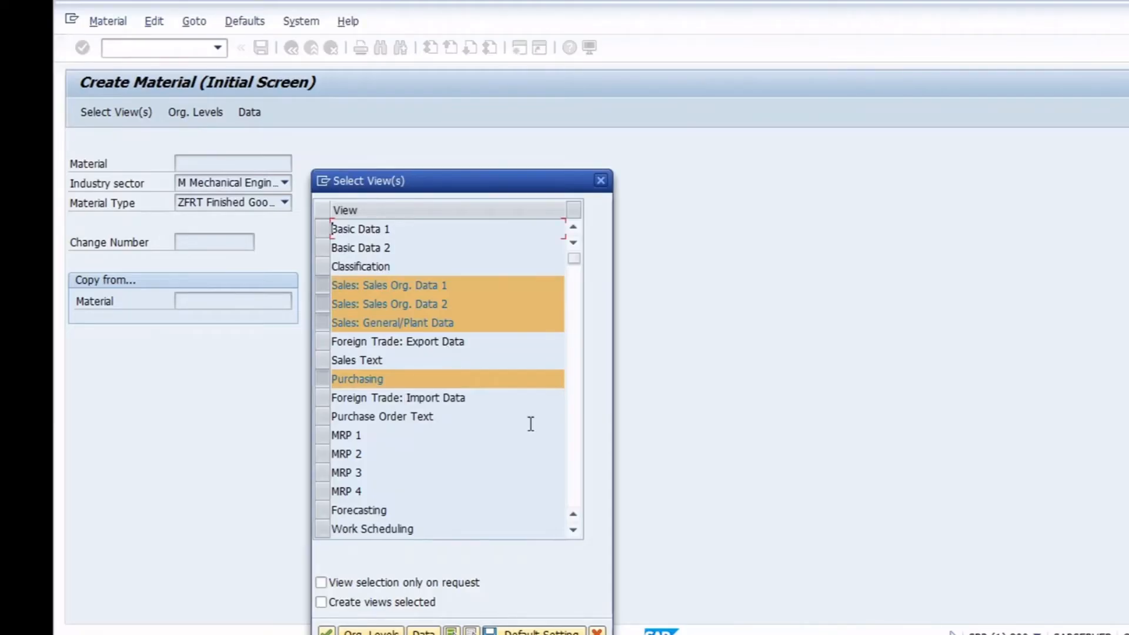
click(580, 446)
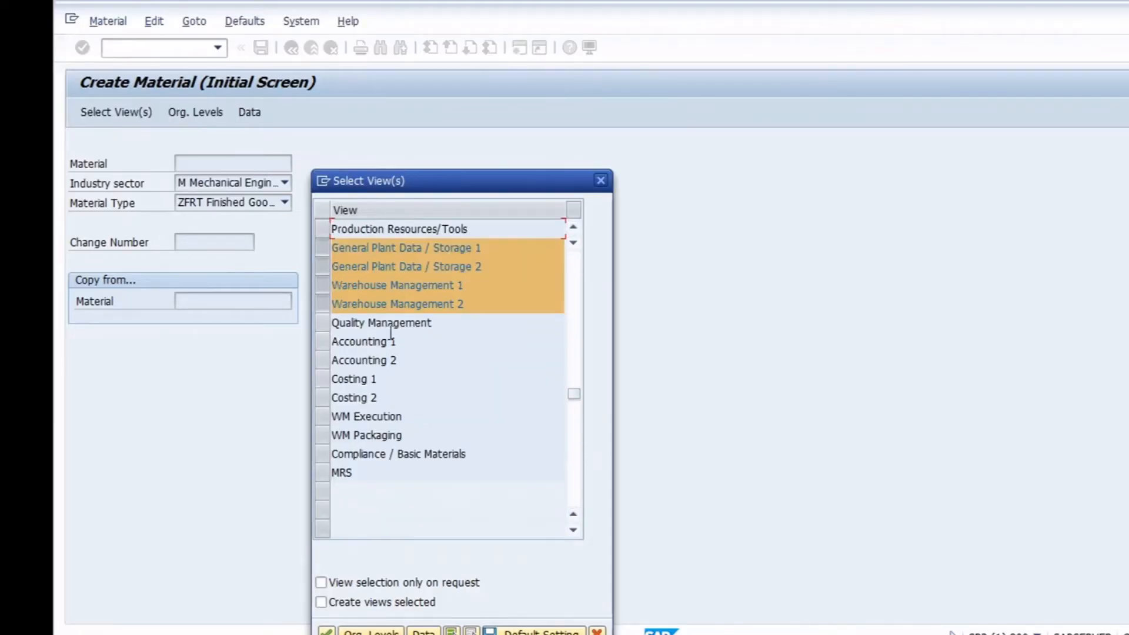
click(324, 260)
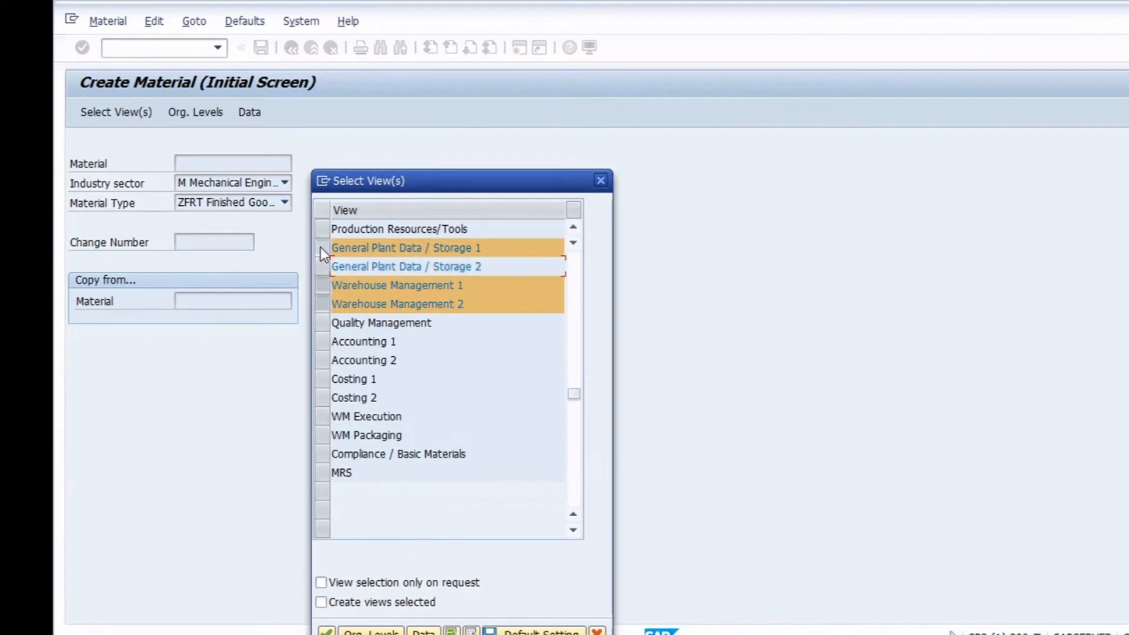
click(321, 249)
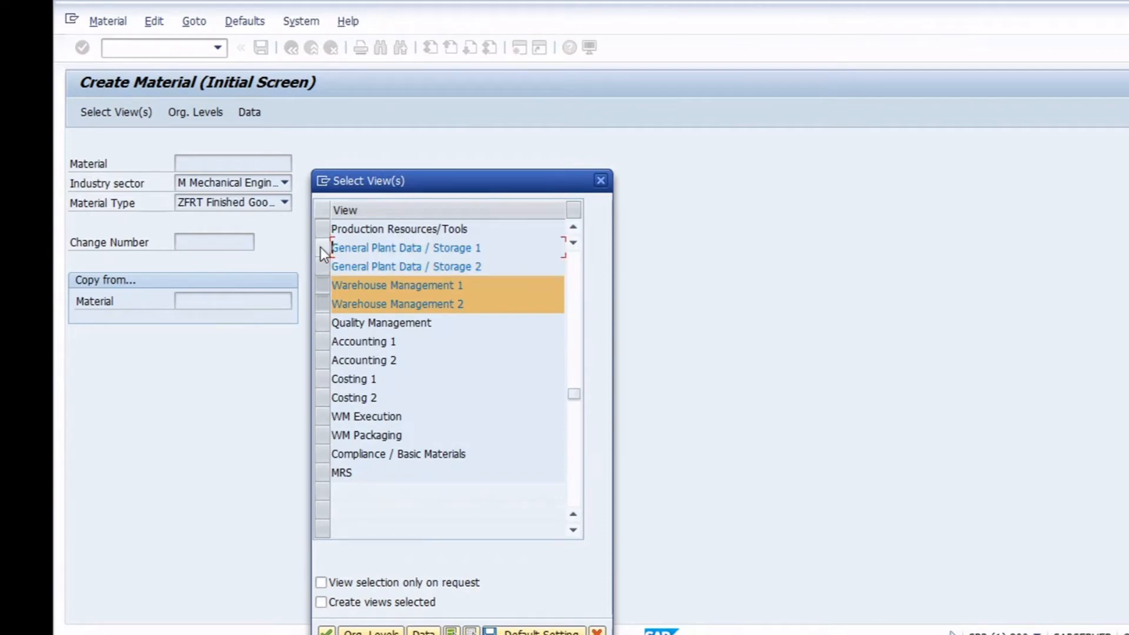
click(577, 331)
Compare the Word notes on sales, purchasing and storage with the SAP view list, and select the MRP 1 view
key(alt+Tab)
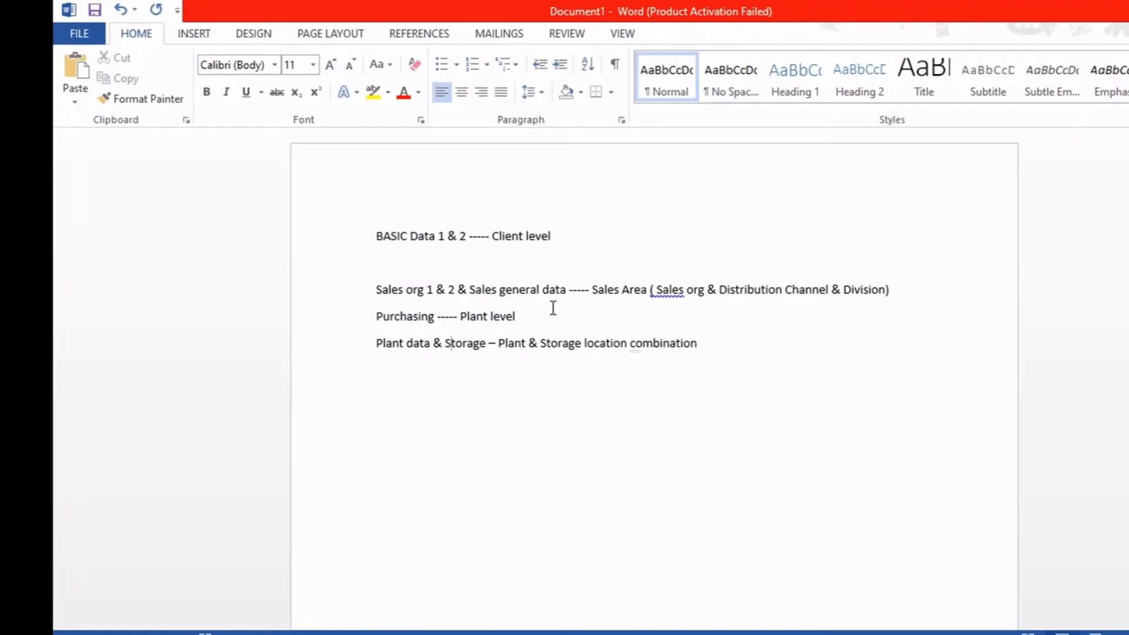
click(685, 294)
click(454, 319)
key(alt+Tab)
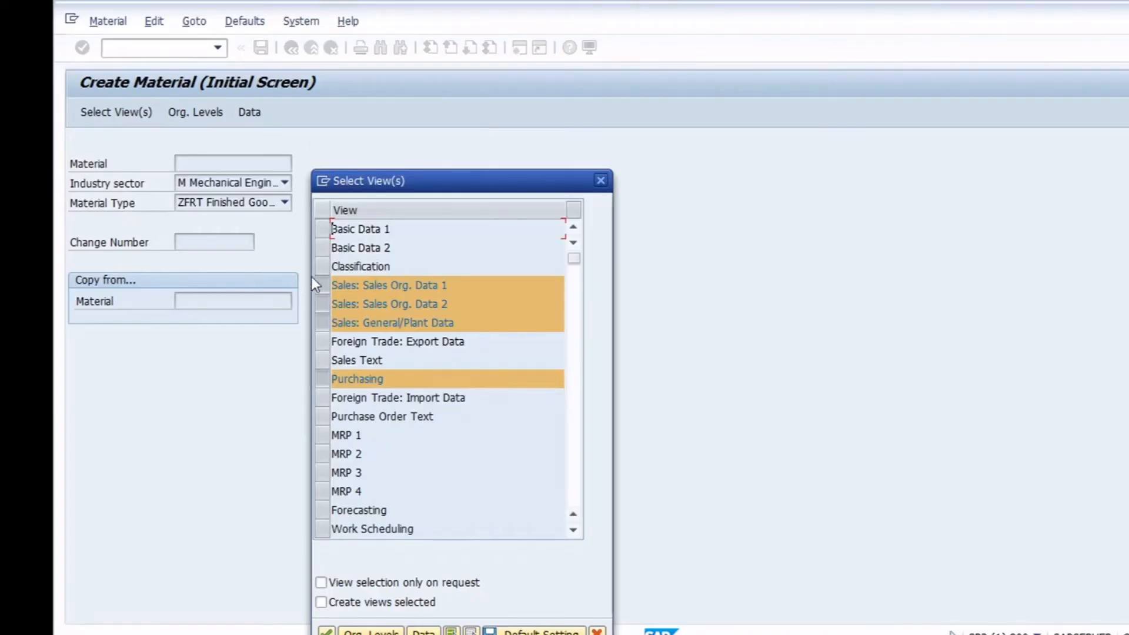
key(alt+Tab)
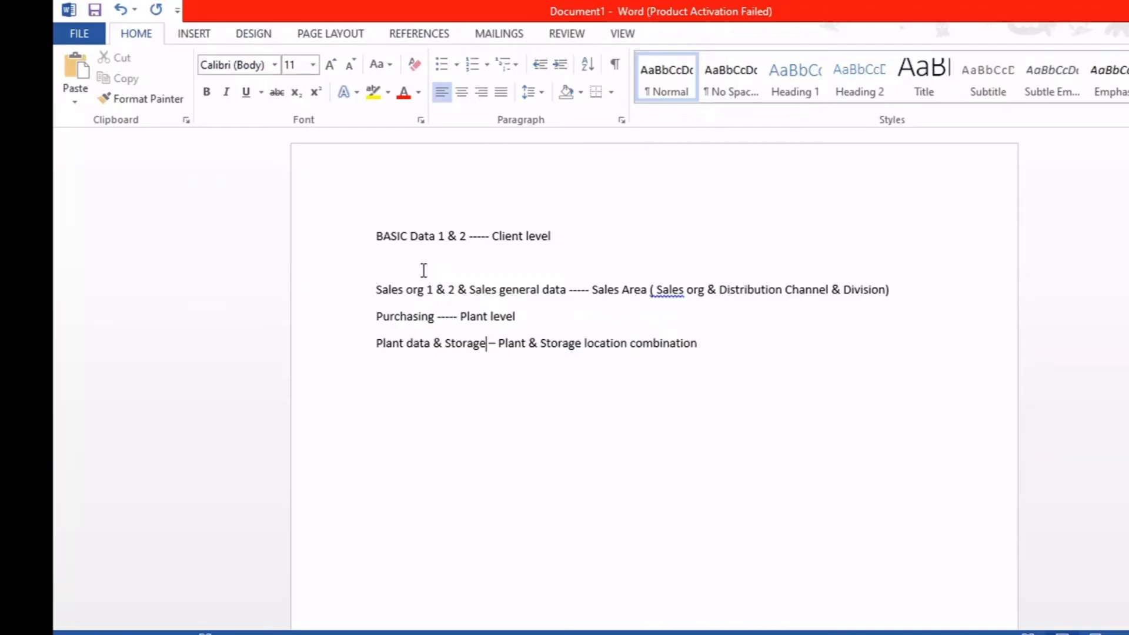
key(alt+Tab)
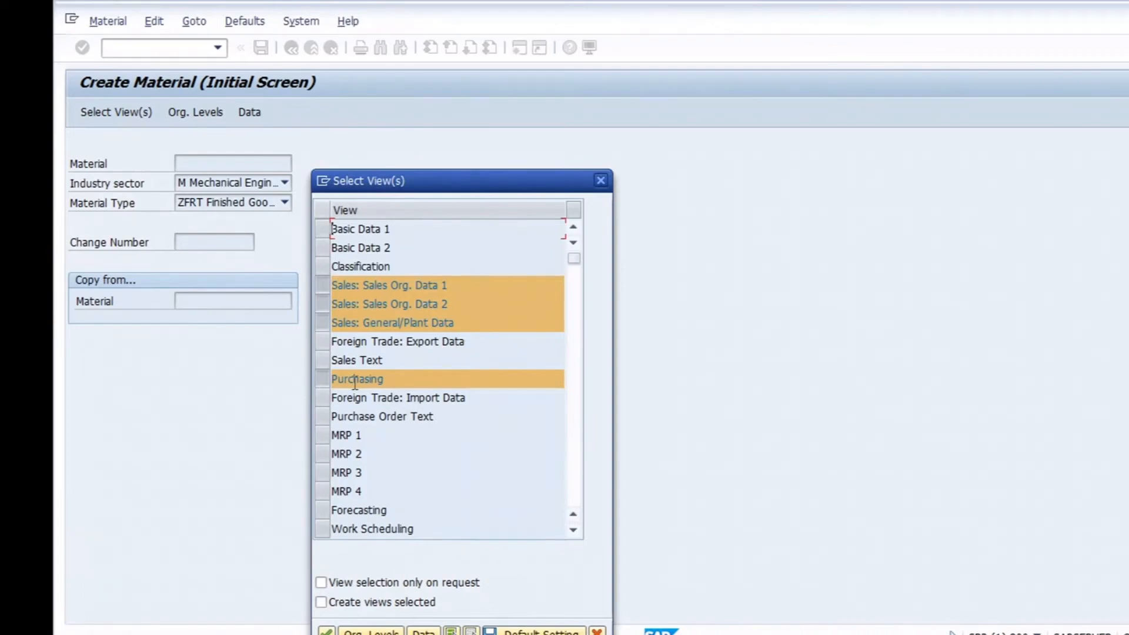
click(330, 435)
Switch to Word and add the line "MRP1,2,3,4,forecasting & Work scheduling ---- Plant" below the storage line
key(alt+Tab)
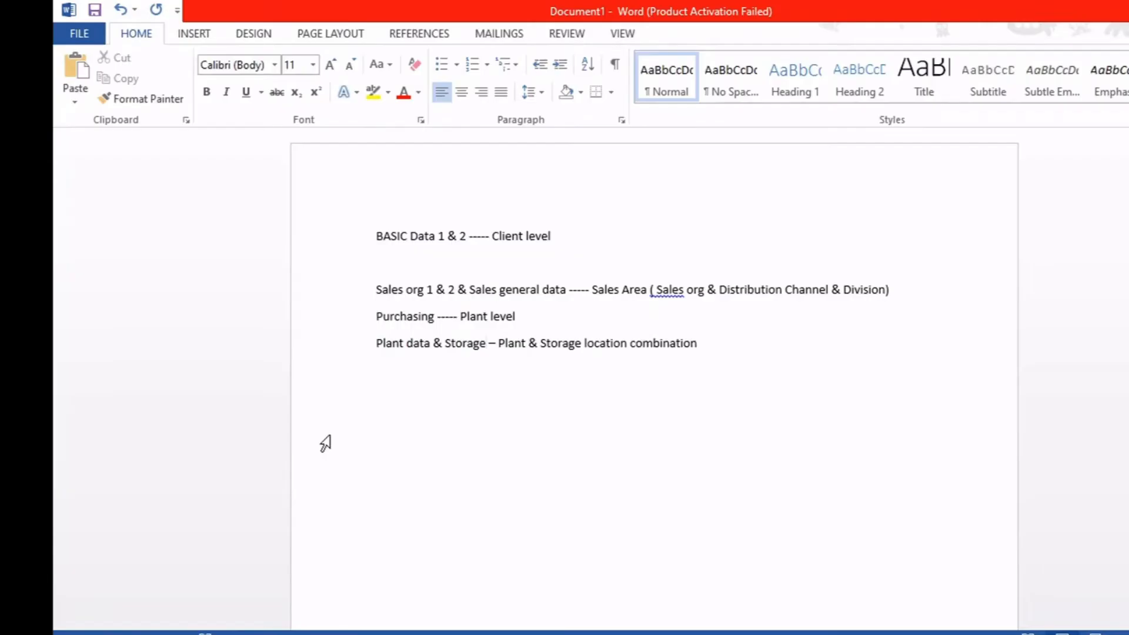
click(708, 347)
key(Return)
text(MRP1,2,3,4,f)
key(alt+Tab)
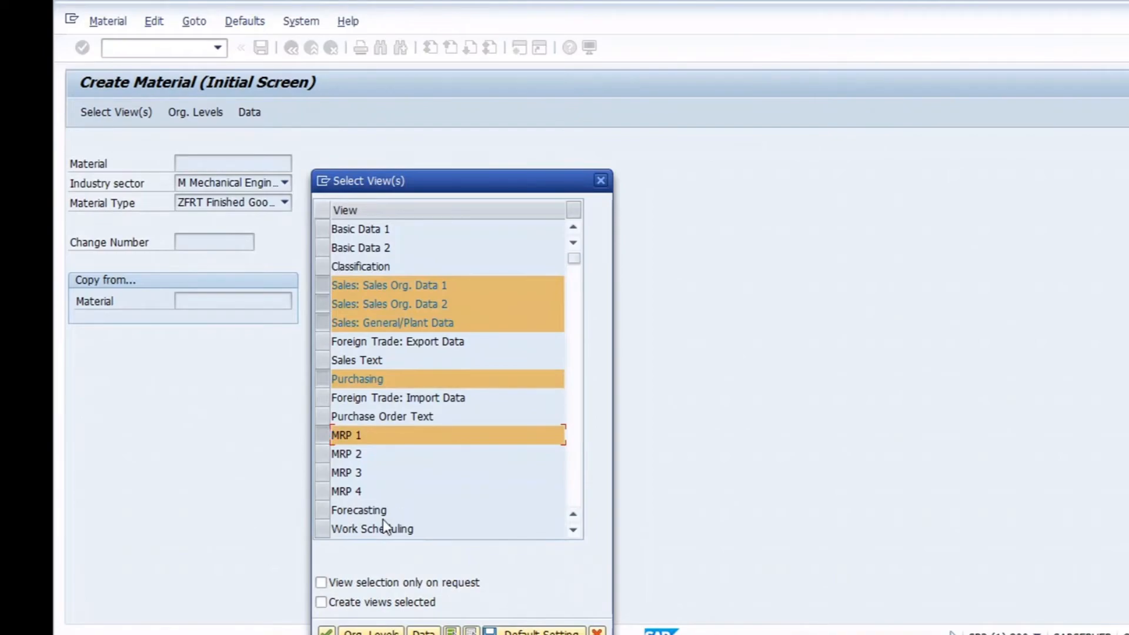
key(alt+Tab)
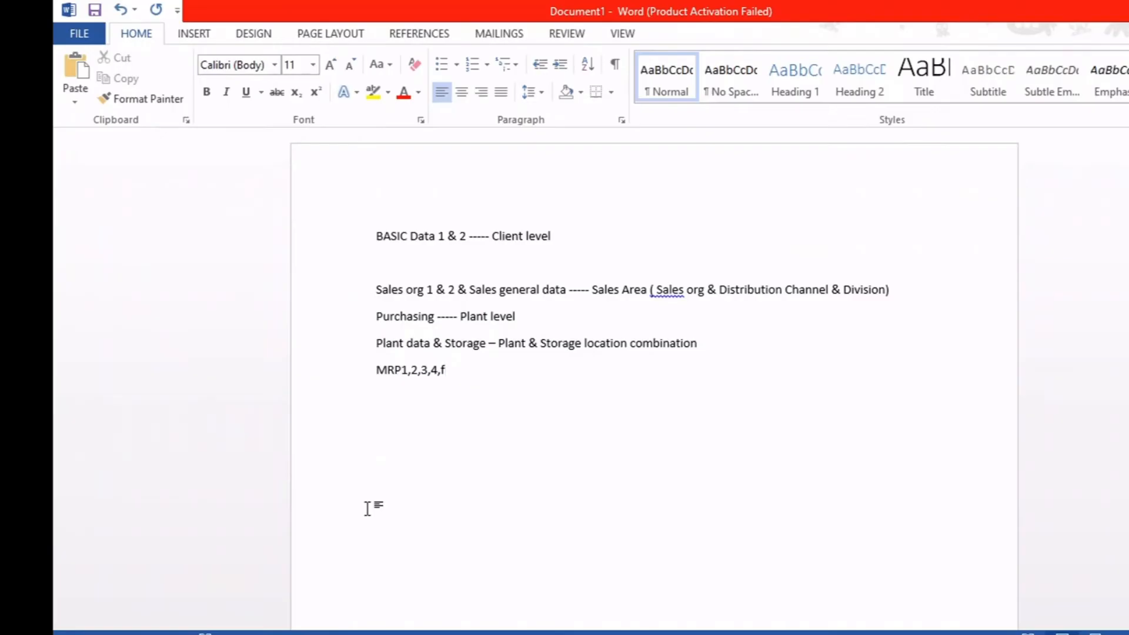
text(orecasting & Wor)
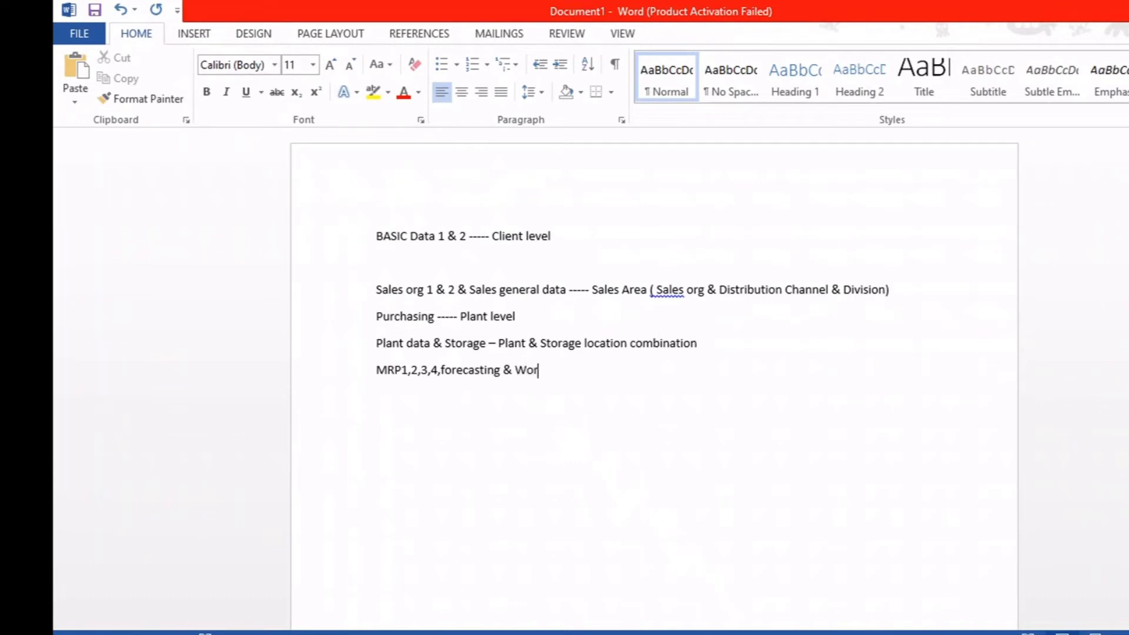
text(k sch)
text(ling ---- Plant)
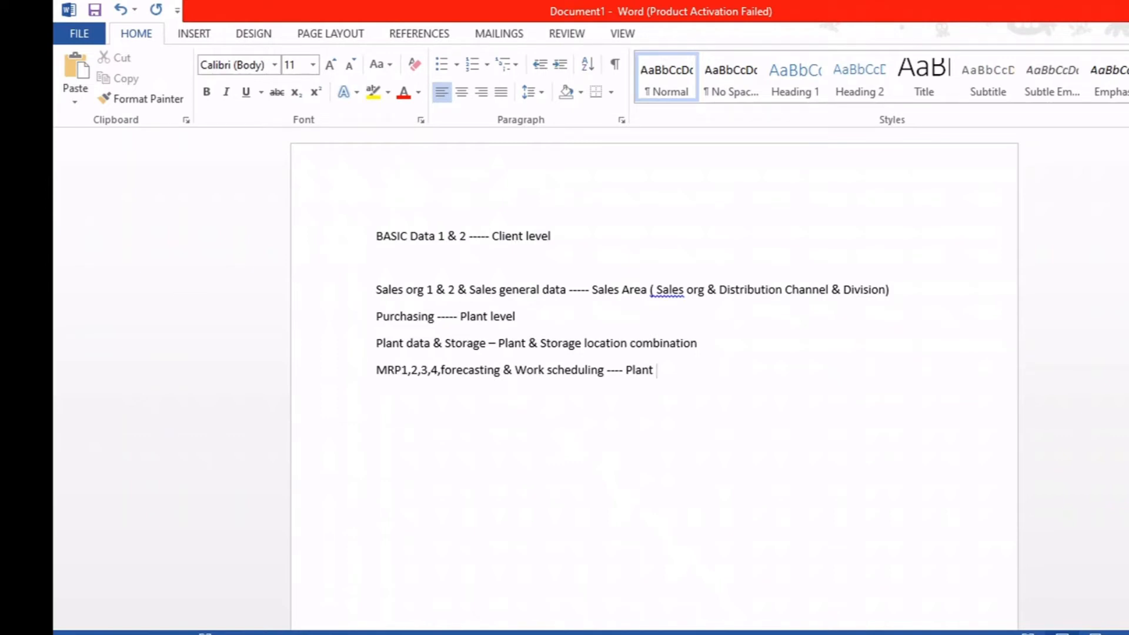
Add the line "Ware house management – Ware house level" below the MRP line
key(Return)
text(Warre)
key(BackSpace)
key(BackSpace)
text(e )
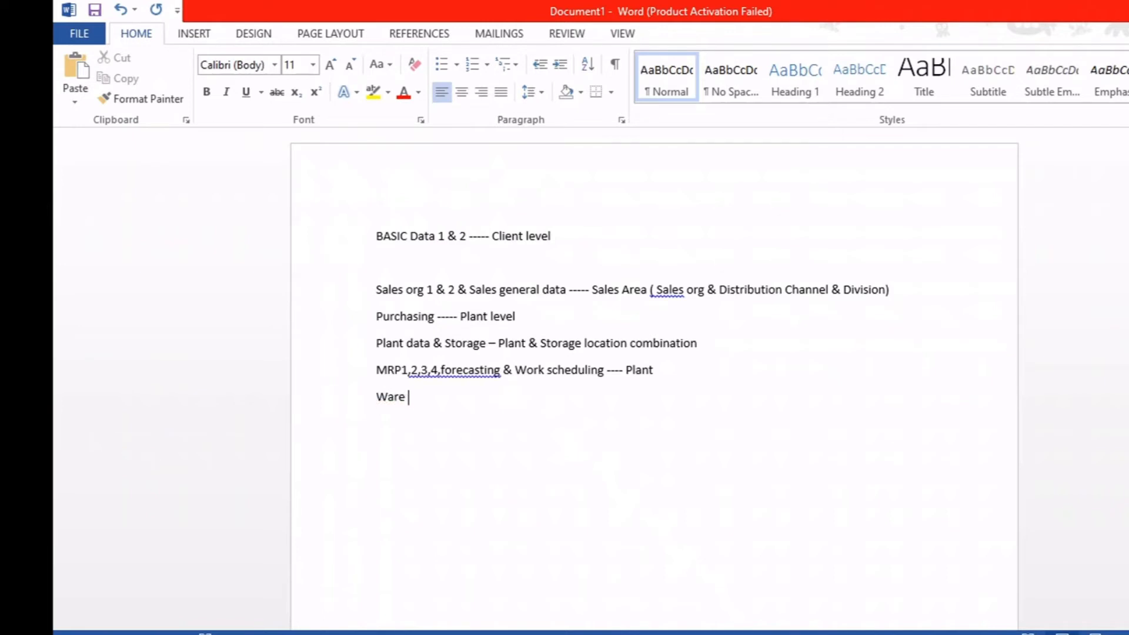
text(house manageme)
text(nt )
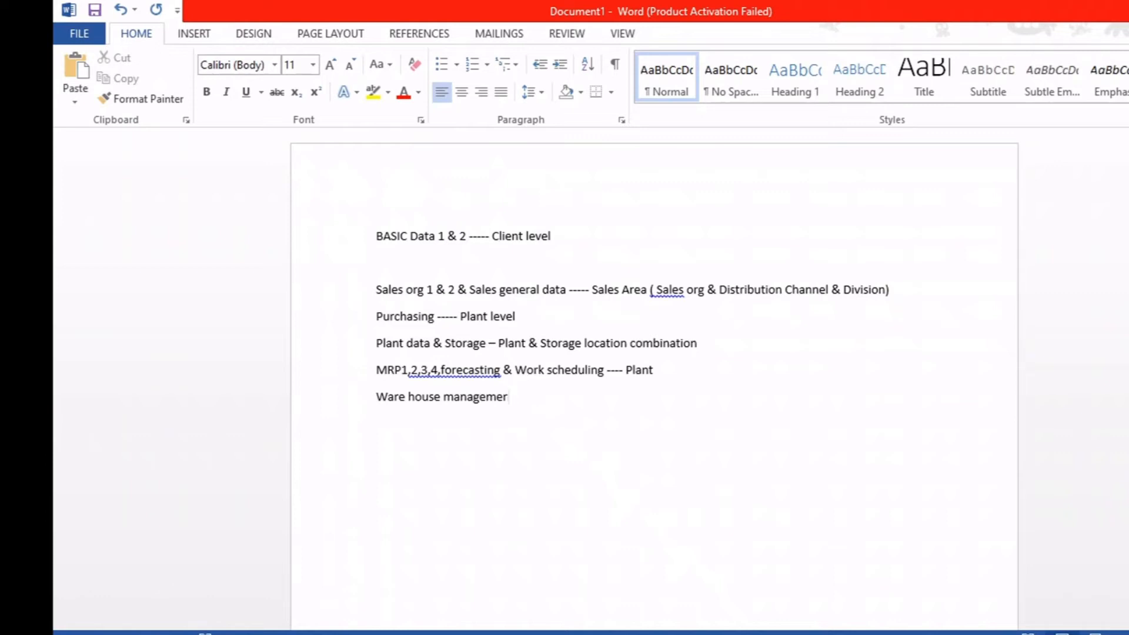
text(- Ware hosue le)
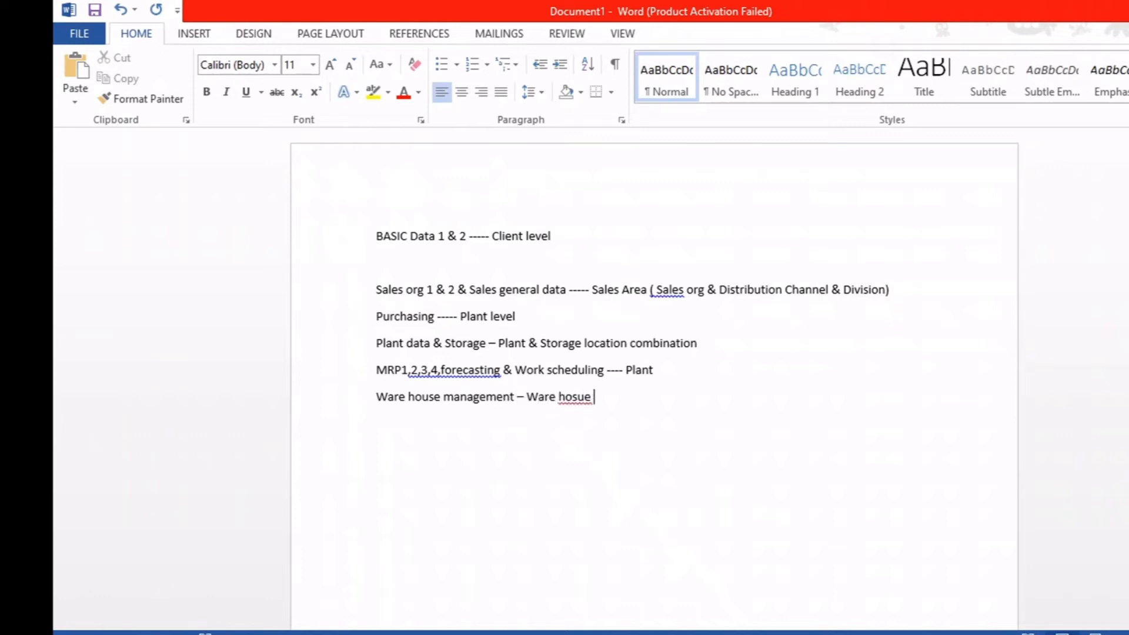
key(BackSpace)
key(BackSpace)
key(BackSpace)
key(BackSpace)
key(BackSpace)
text(use level)
Add the line "Costing & accounting ---- Plant" at the end of the notes
key(Return)
text(Costing )
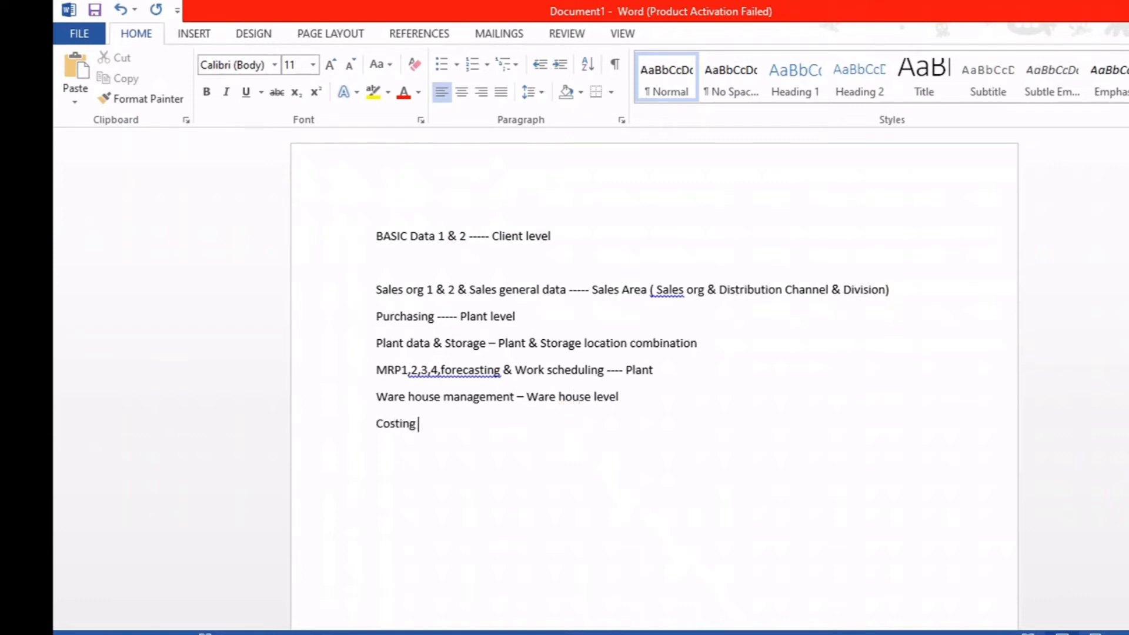
text(& accounting ---- Plant )
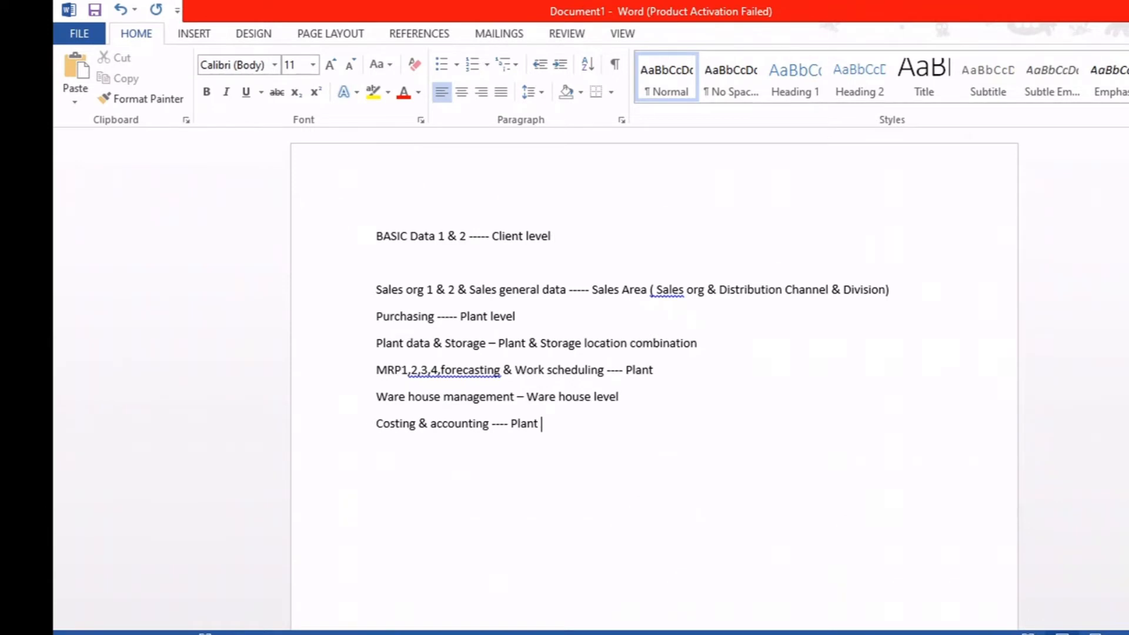
Complete the costing and accounting line with "( Valuation area ) level" and review the organizational levels noted above it
text(( Valuation area ) )
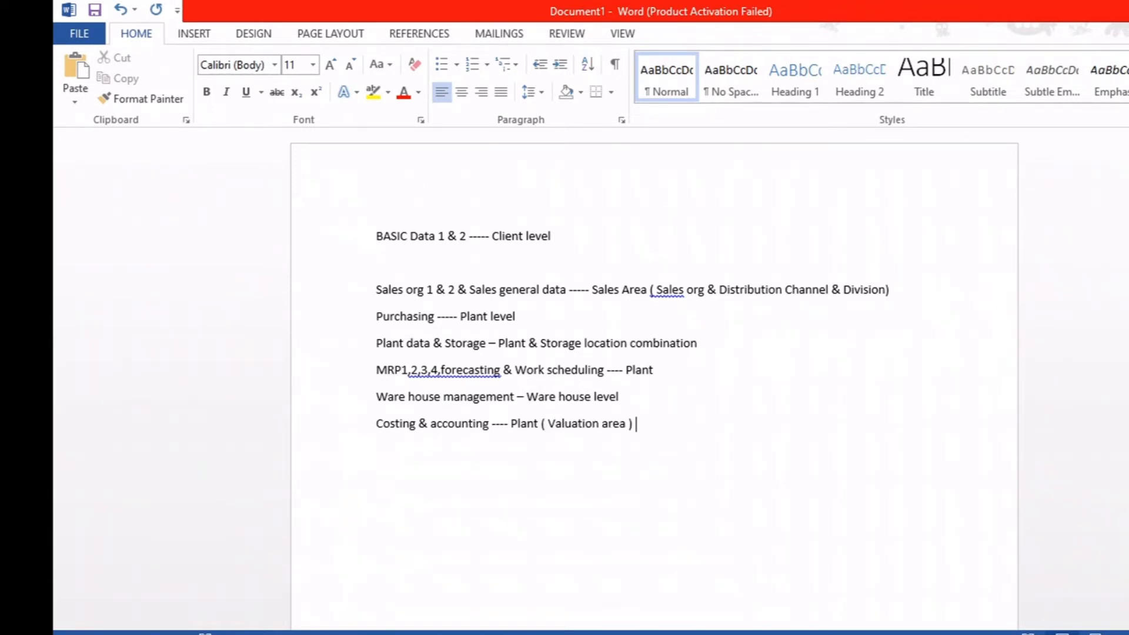
text(level)
click(406, 237)
click(537, 314)
click(463, 343)
click(539, 342)
Switch to SAP, restart the view selection with only the Purchasing view, and enter plant 1000 as the organizational level
key(alt+Tab)
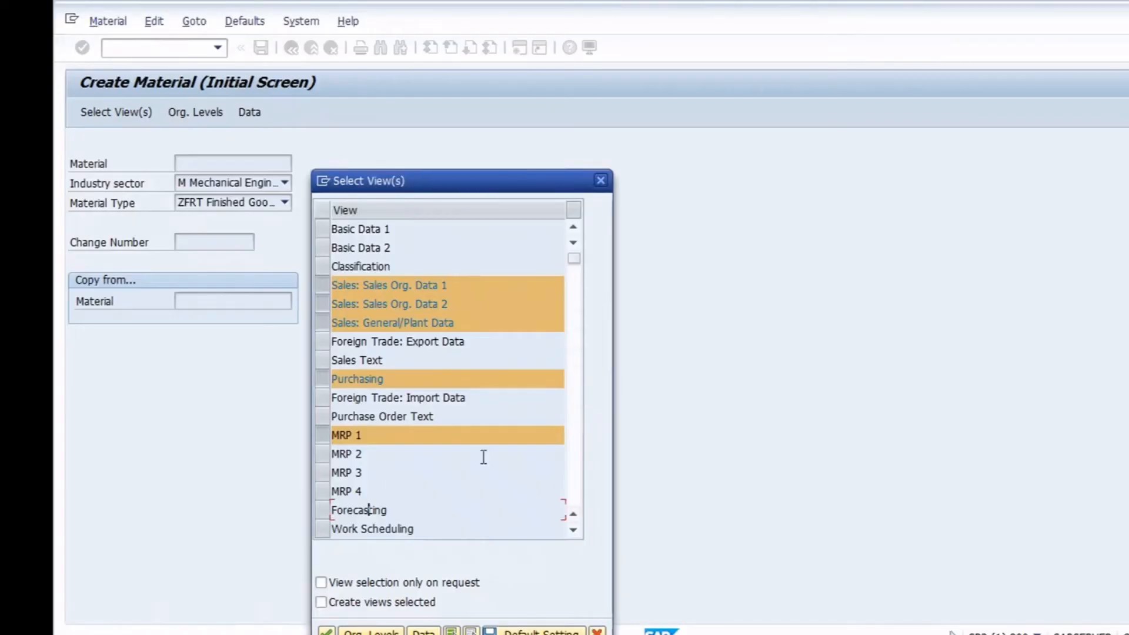
click(600, 181)
click(123, 113)
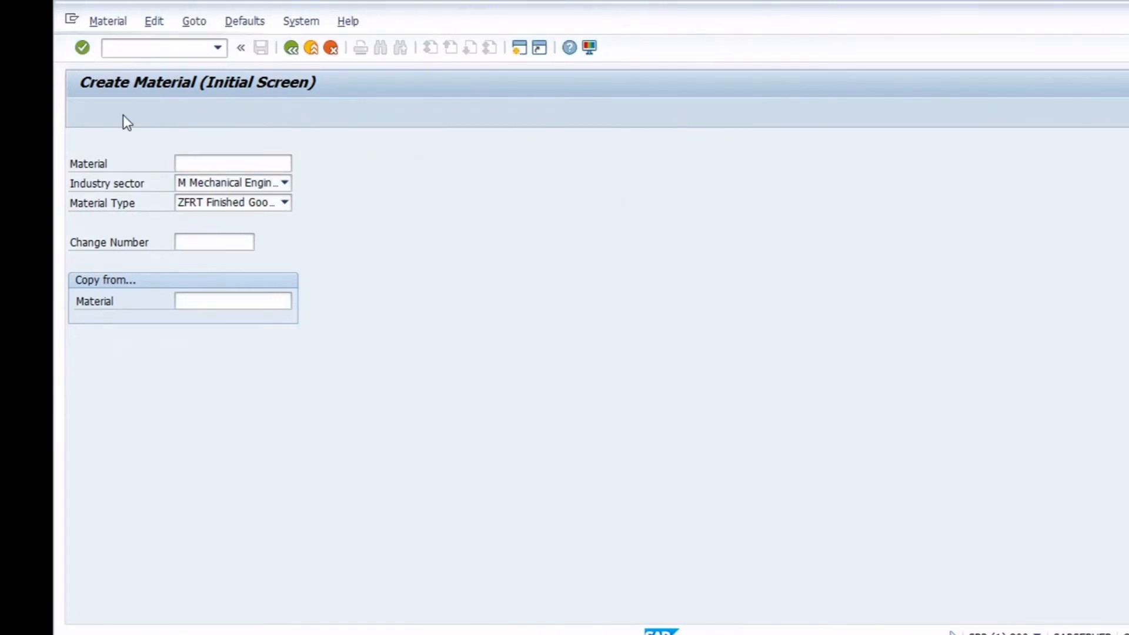
click(322, 381)
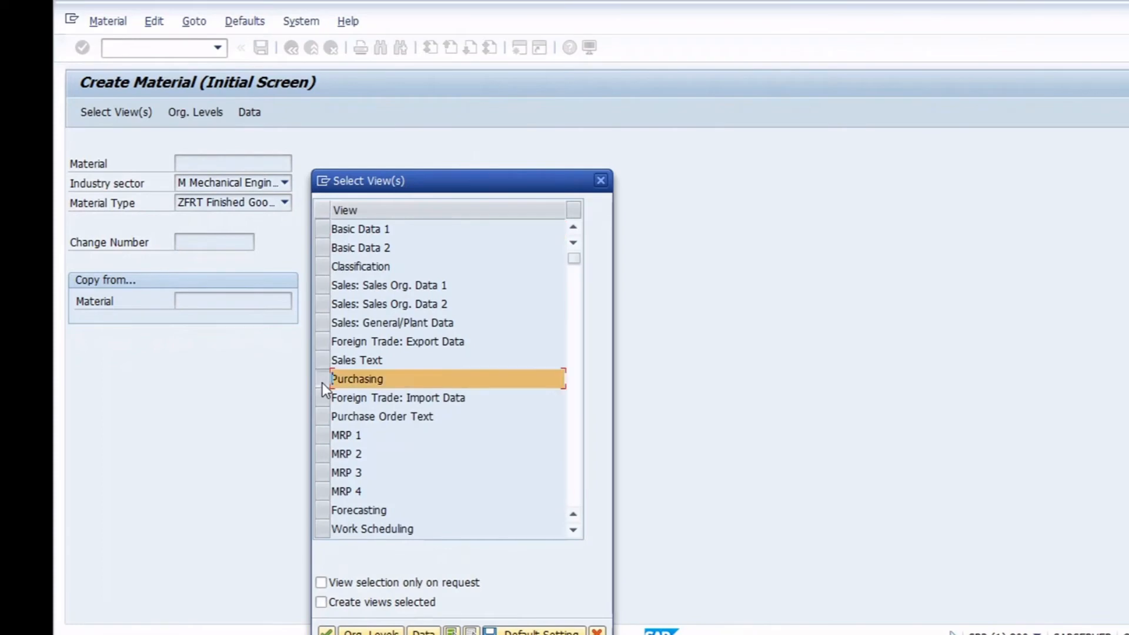
key(Return)
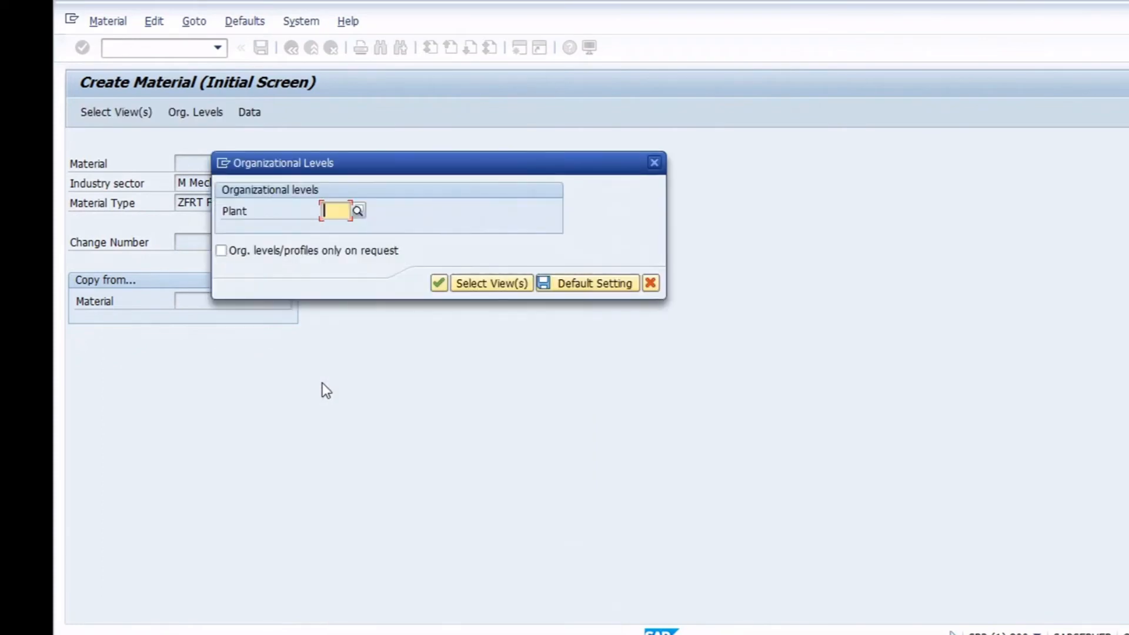
text(1000)
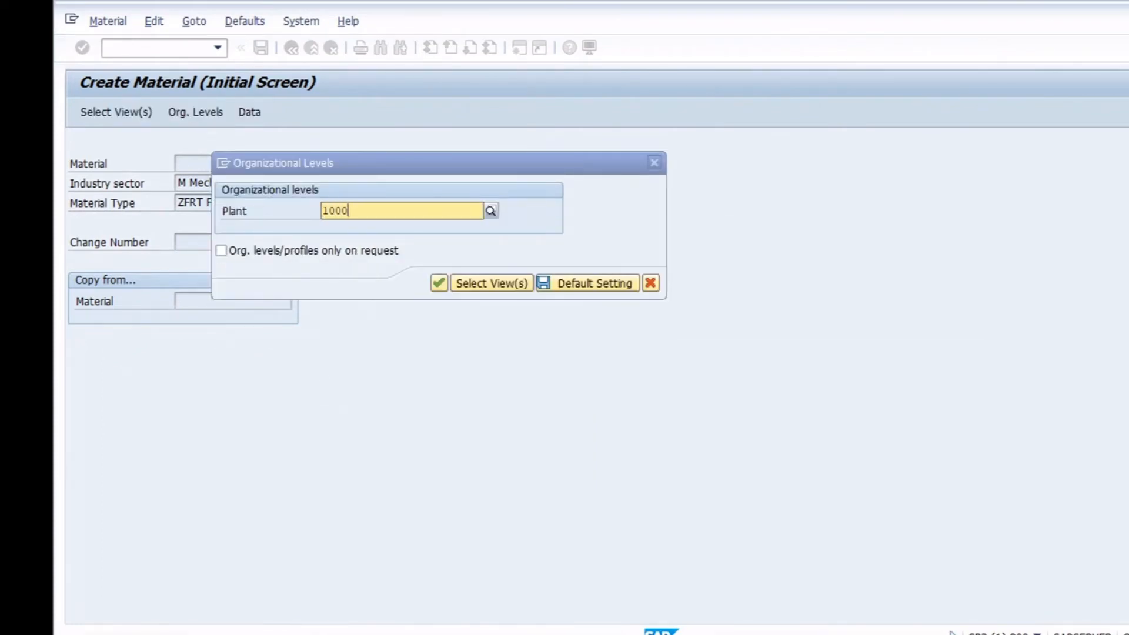
key(Return)
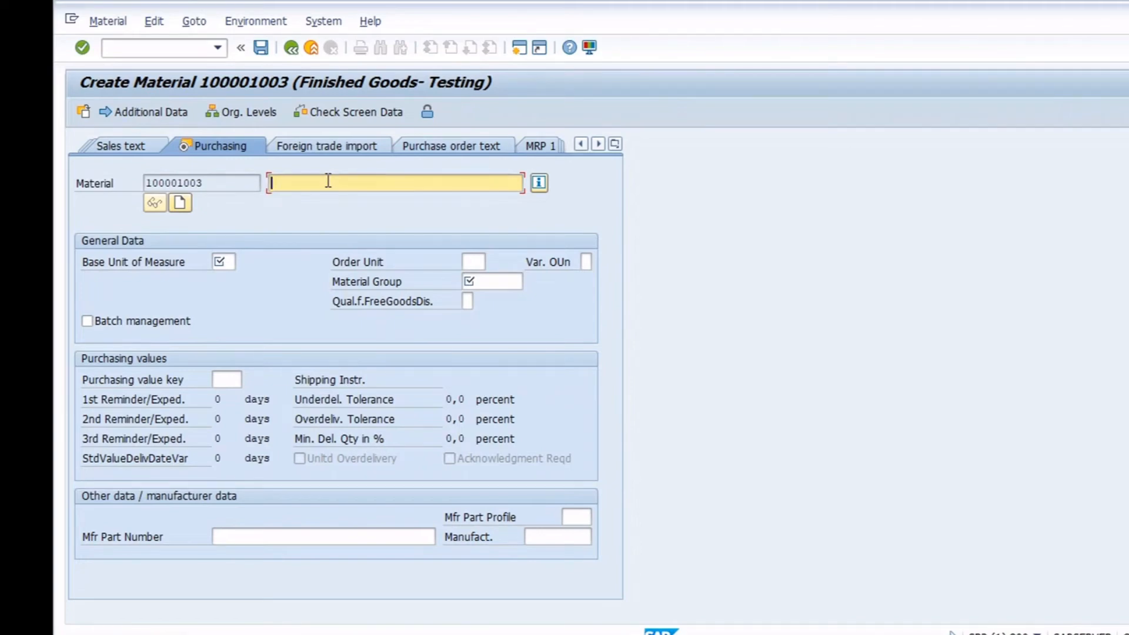
Replace the placeholder material description with "NON ALCHOL - FIZZY"
click(259, 113)
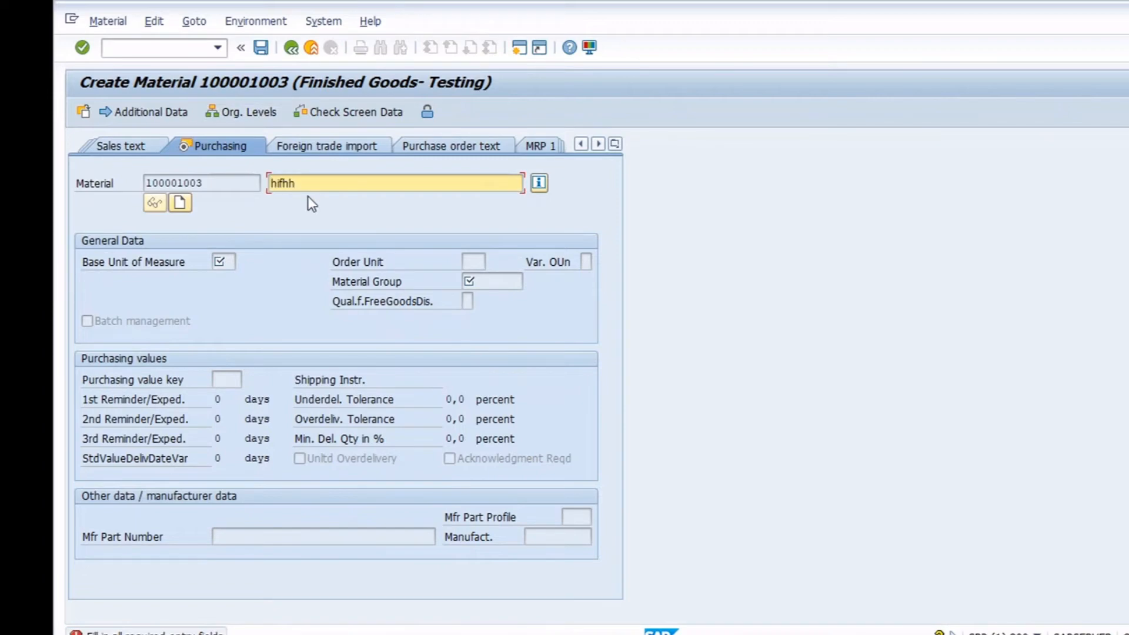
key(BackSpace)
key(BackSpace)
key(BackSpace)
text(NON ALCHOL - F)
key(BackSpace)
text(RI)
key(BackSpace)
key(BackSpace)
text(FIZZY)
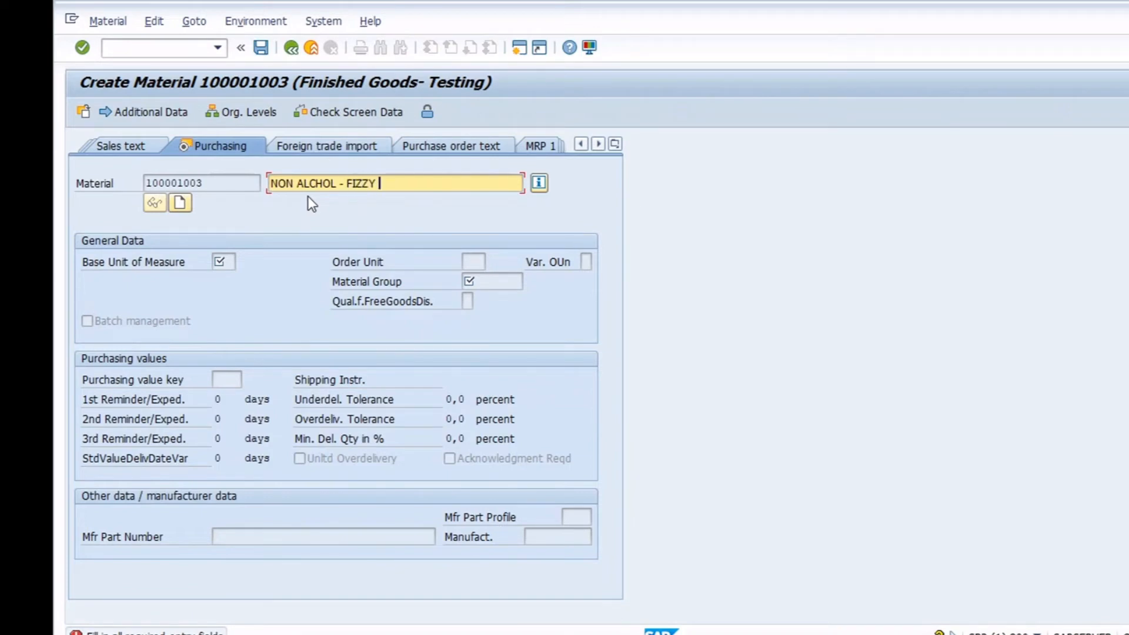
key(Return)
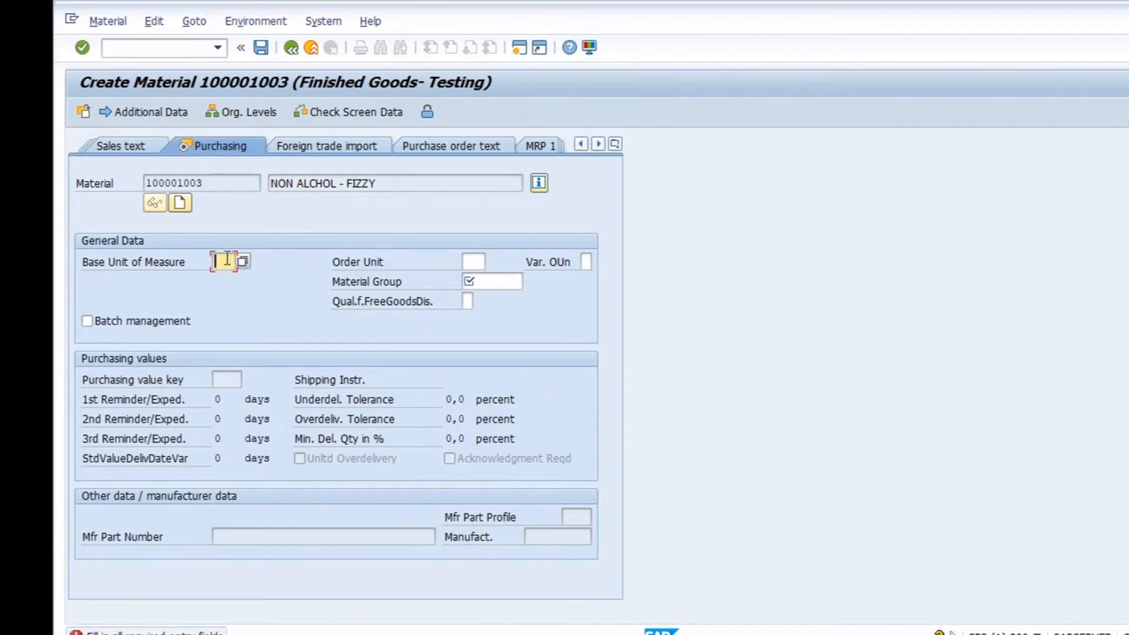
Set the material's base unit of measure to EA
click(490, 279)
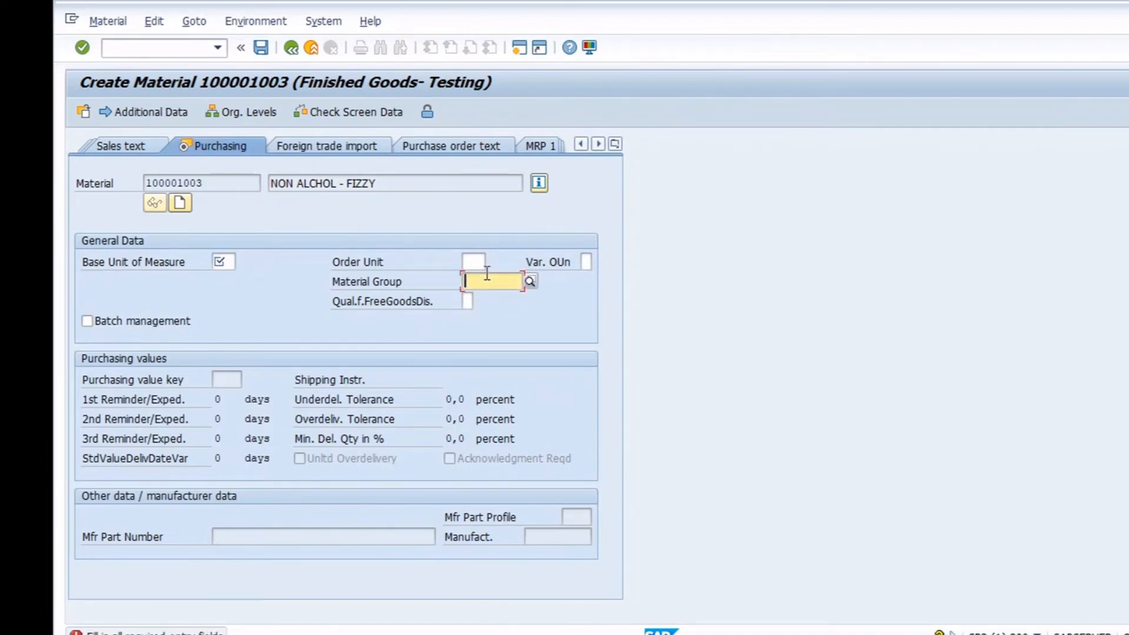
click(230, 262)
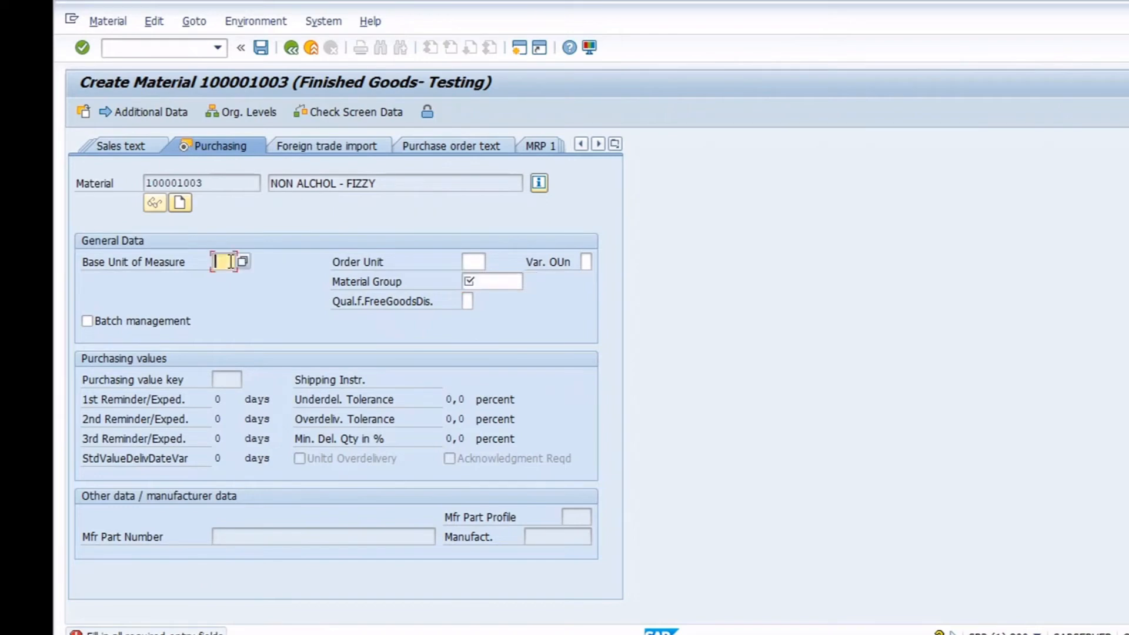
text(EA)
Look up the material group list and assign group 01508, Non-alcohol, to the material
click(491, 280)
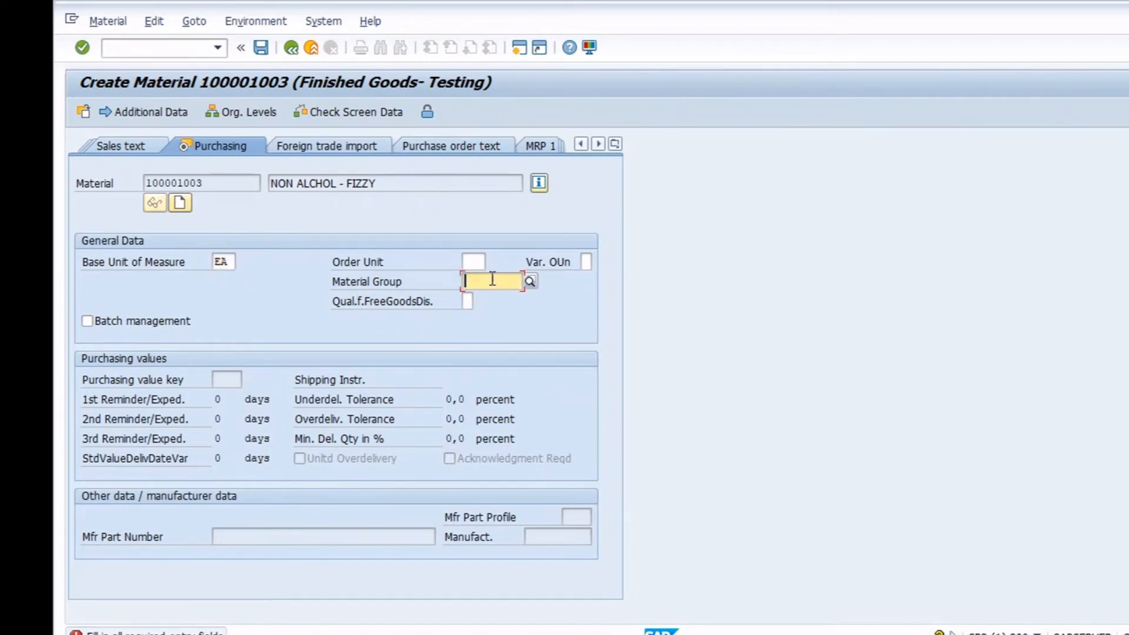
click(530, 280)
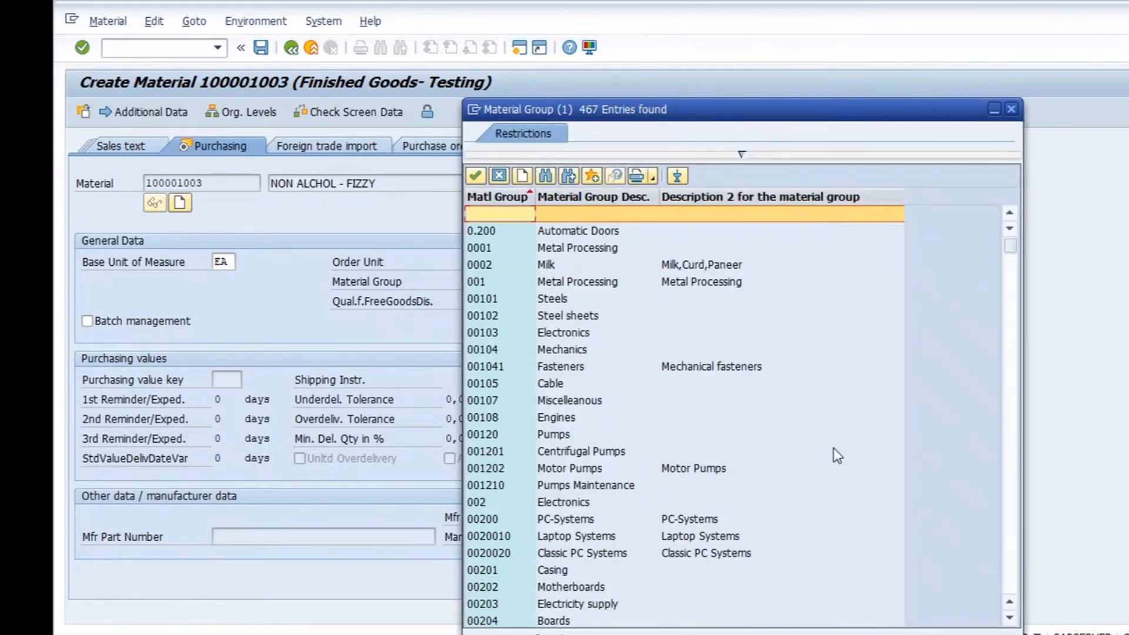
click(1007, 501)
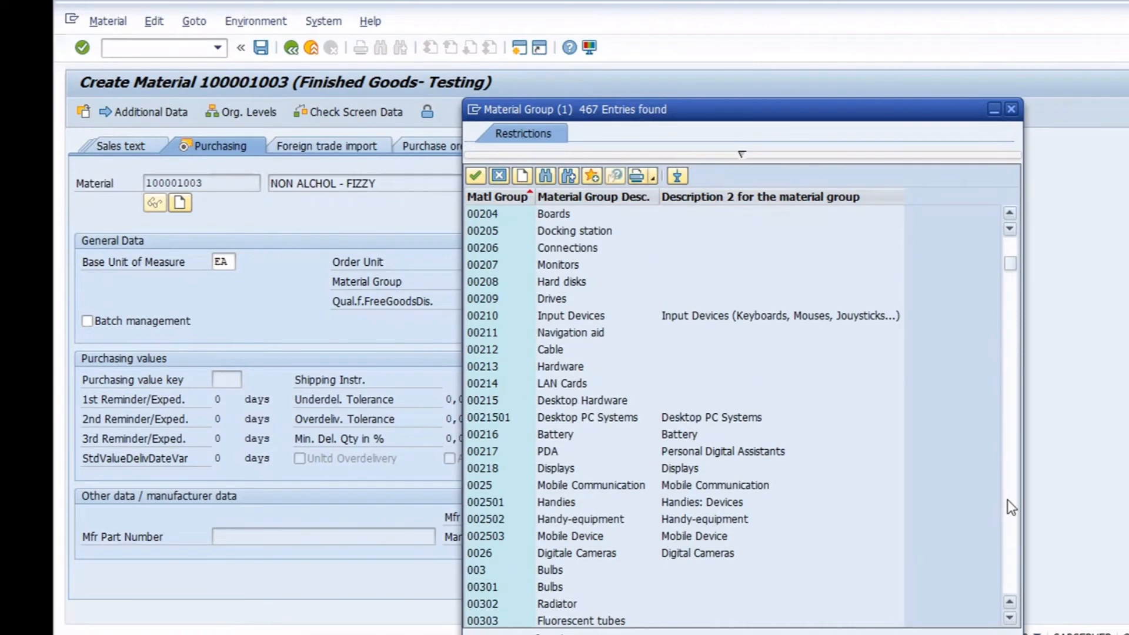
click(1007, 501)
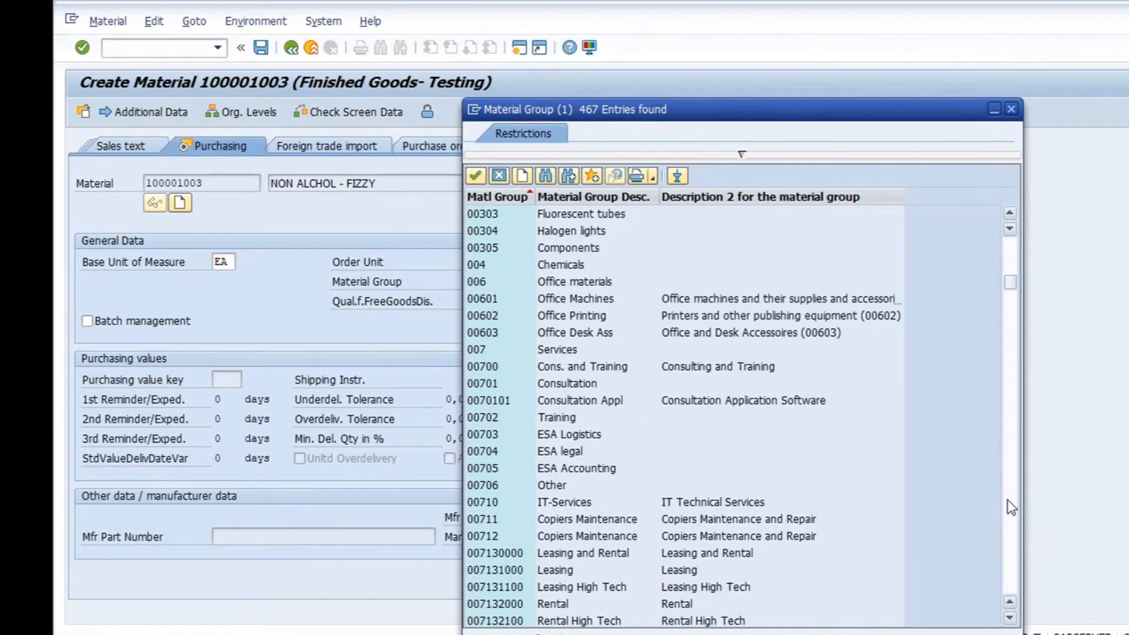
click(1009, 507)
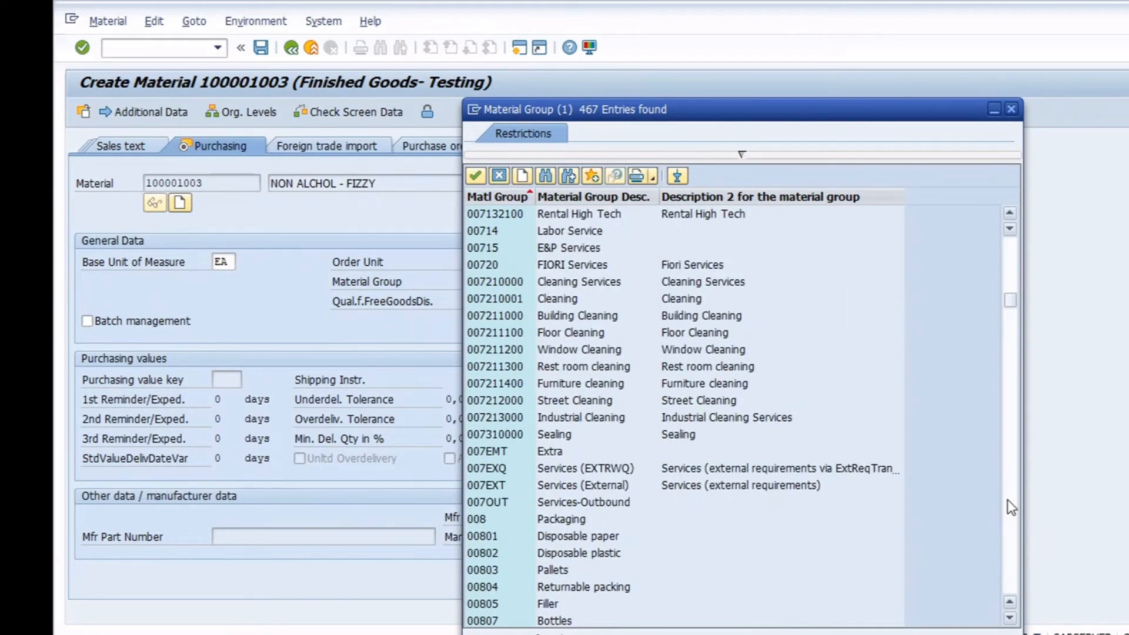
click(1009, 507)
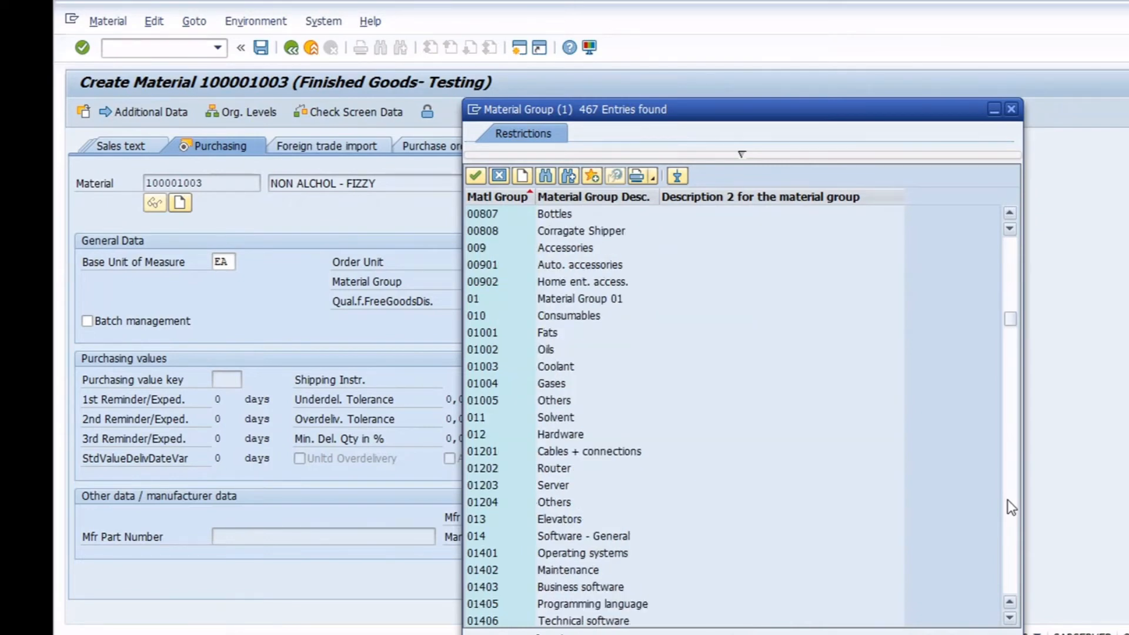
click(1007, 500)
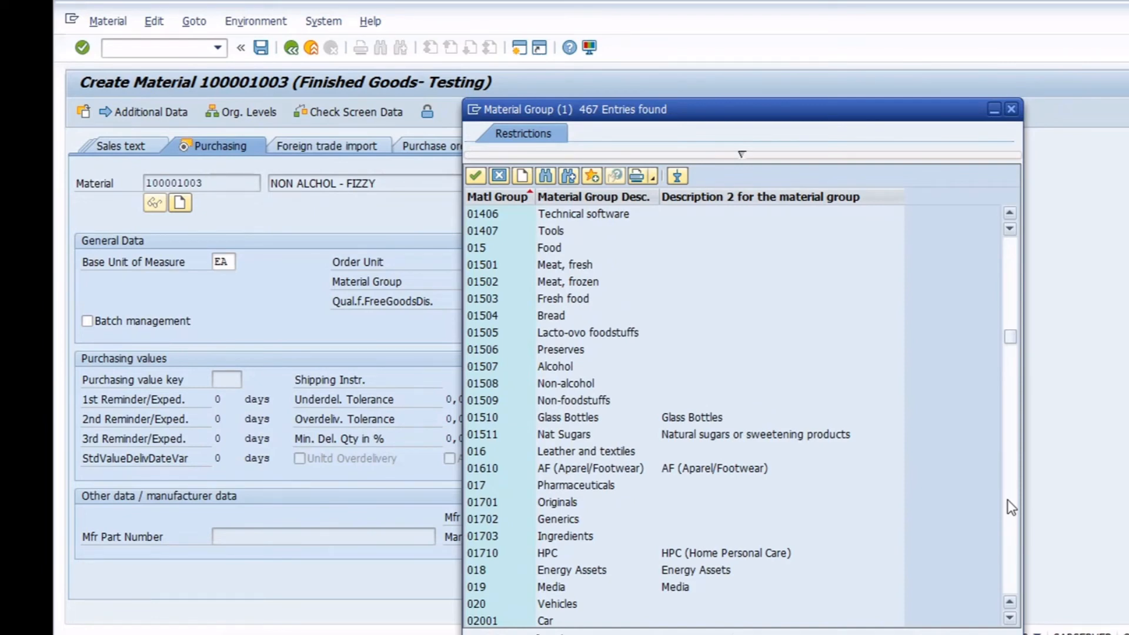
click(603, 383)
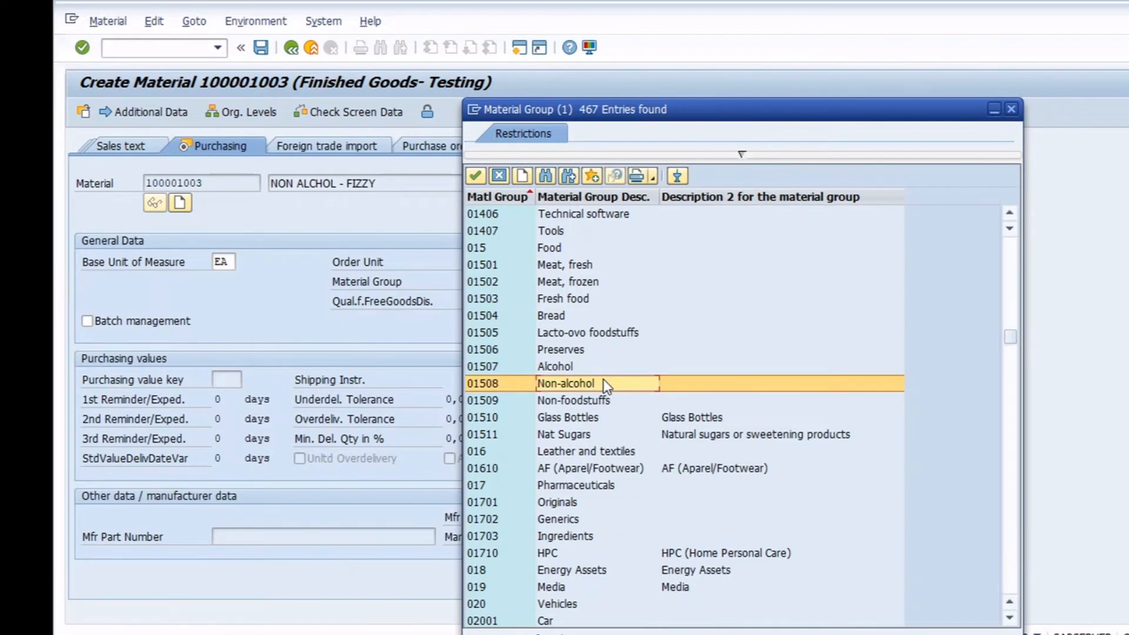
double_click(603, 382)
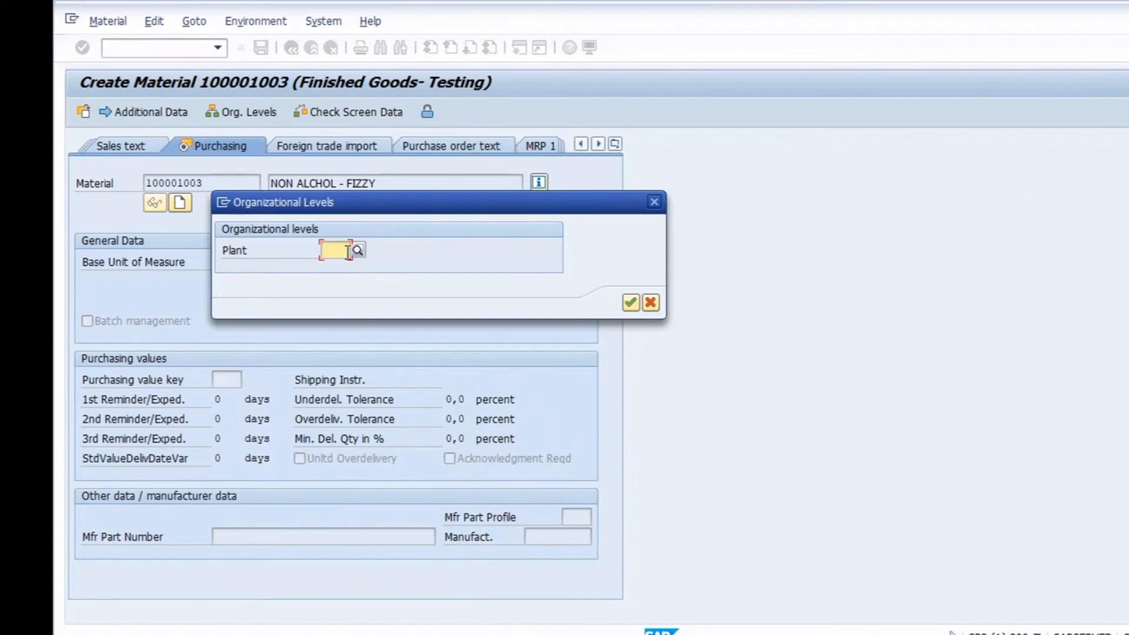
Set the Purchasing view's organizational level to plant 1000 and check the plant shown in the material header
text(1000)
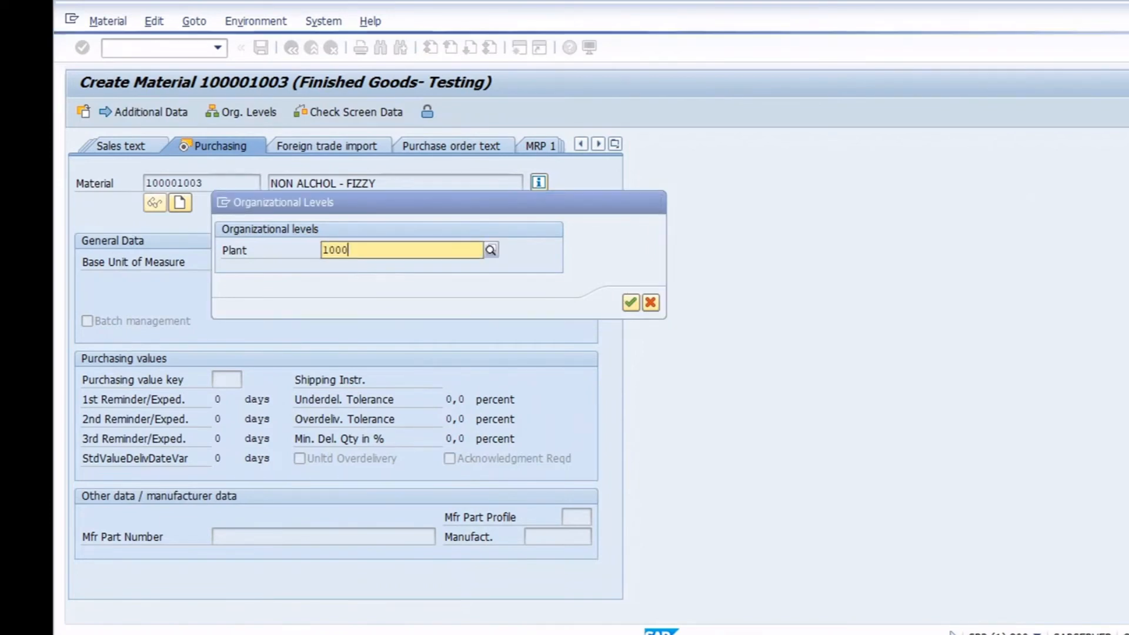
click(331, 274)
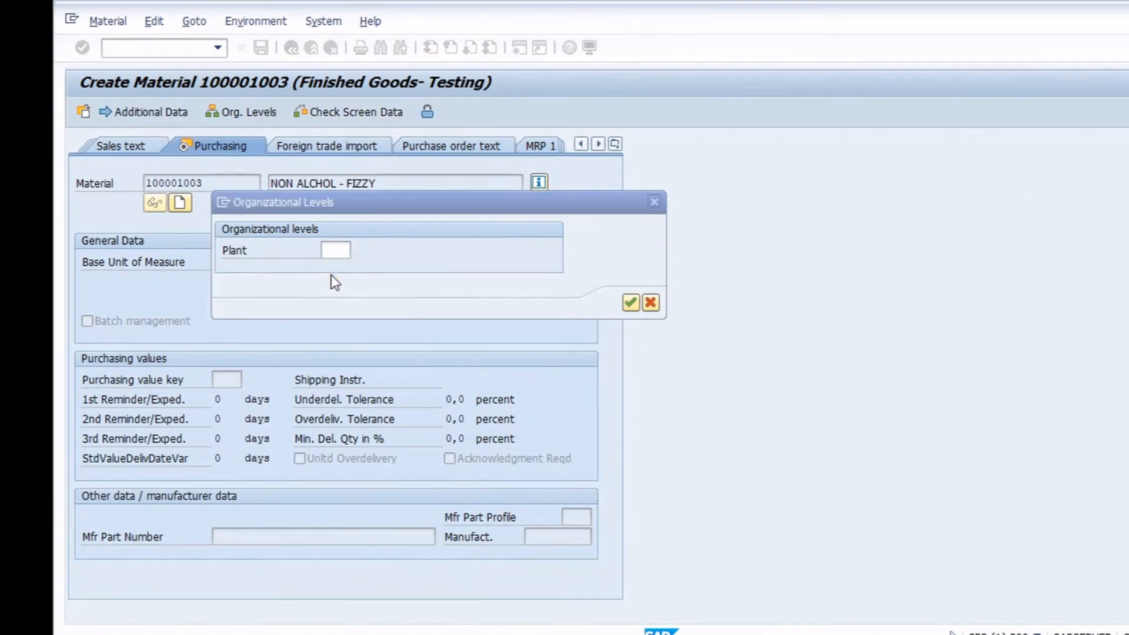
key(Return)
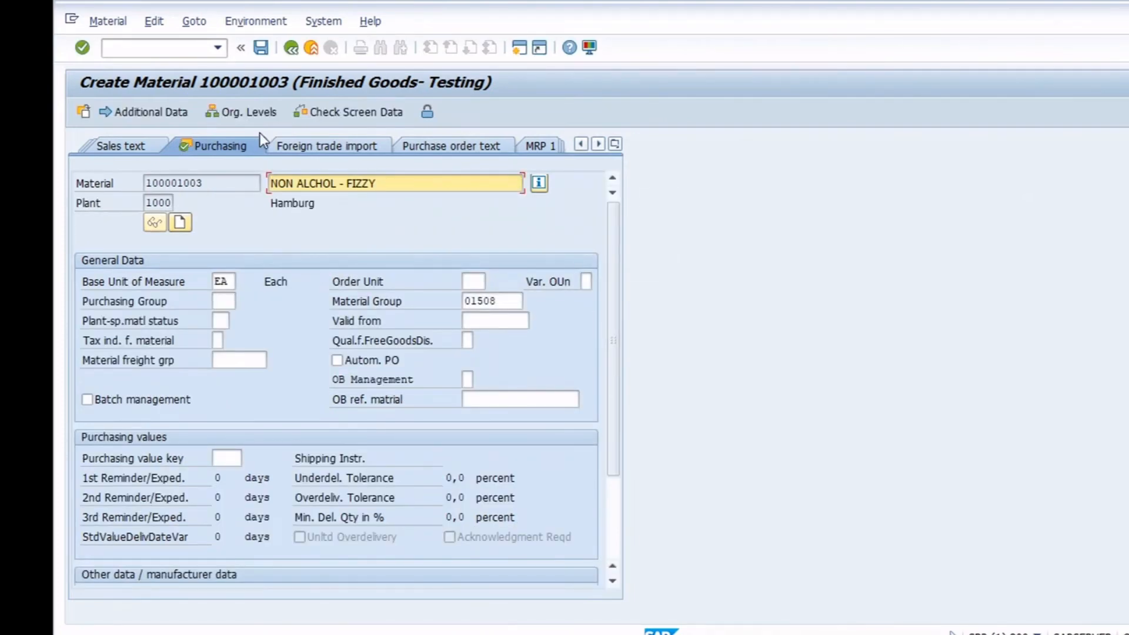
click(169, 202)
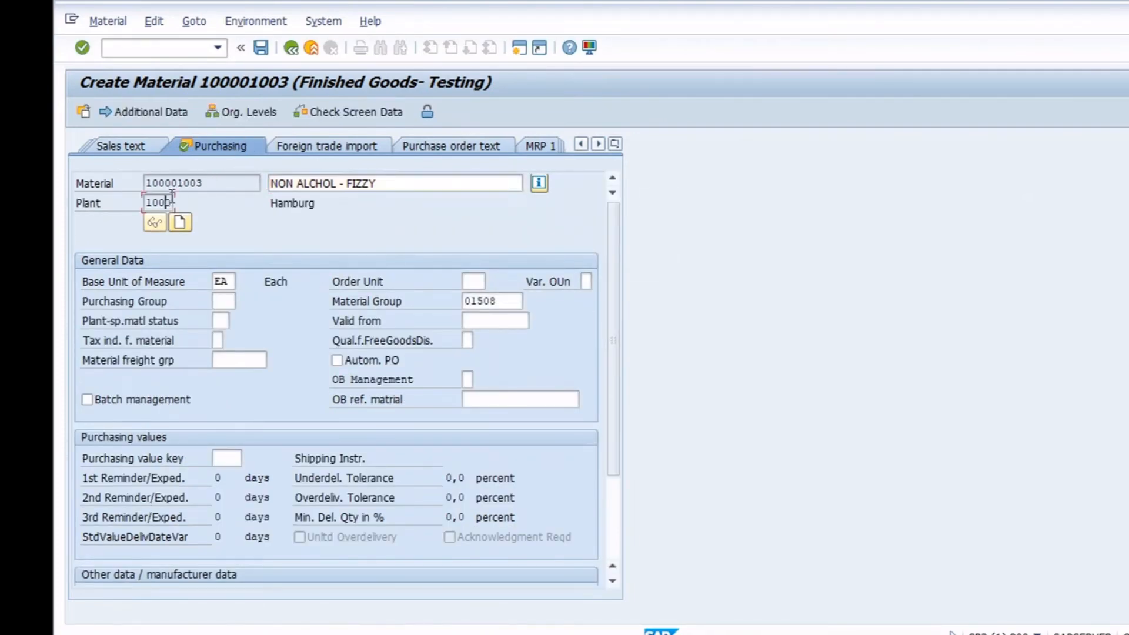
Look up the purchasing groups and assign group ABC, Fashion Buyer gr, to the material
click(221, 298)
click(239, 300)
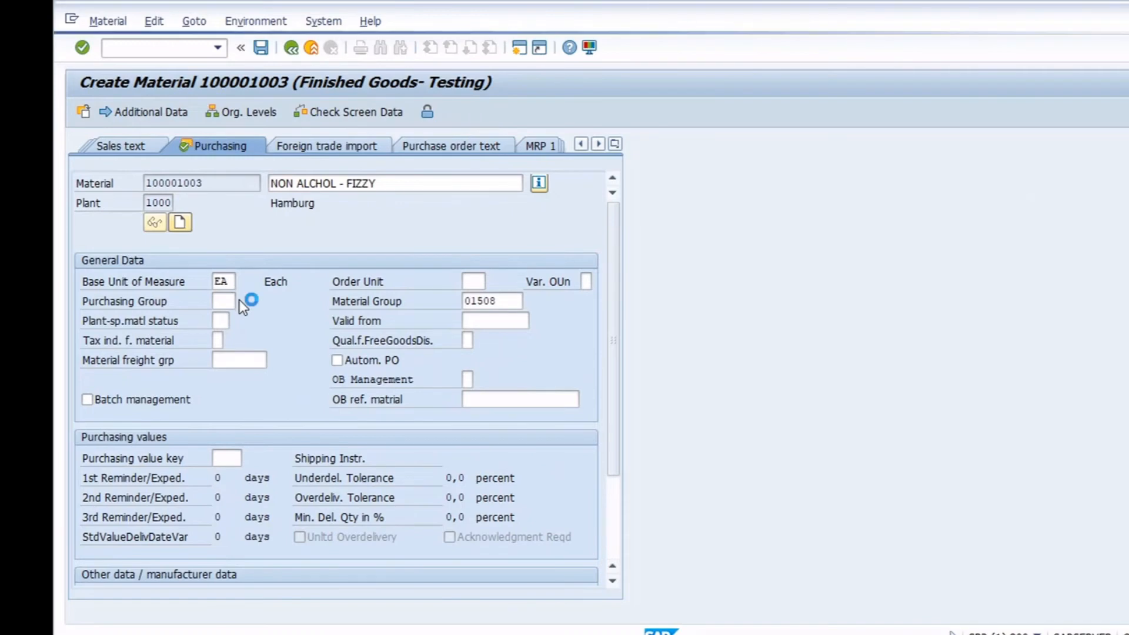
click(239, 300)
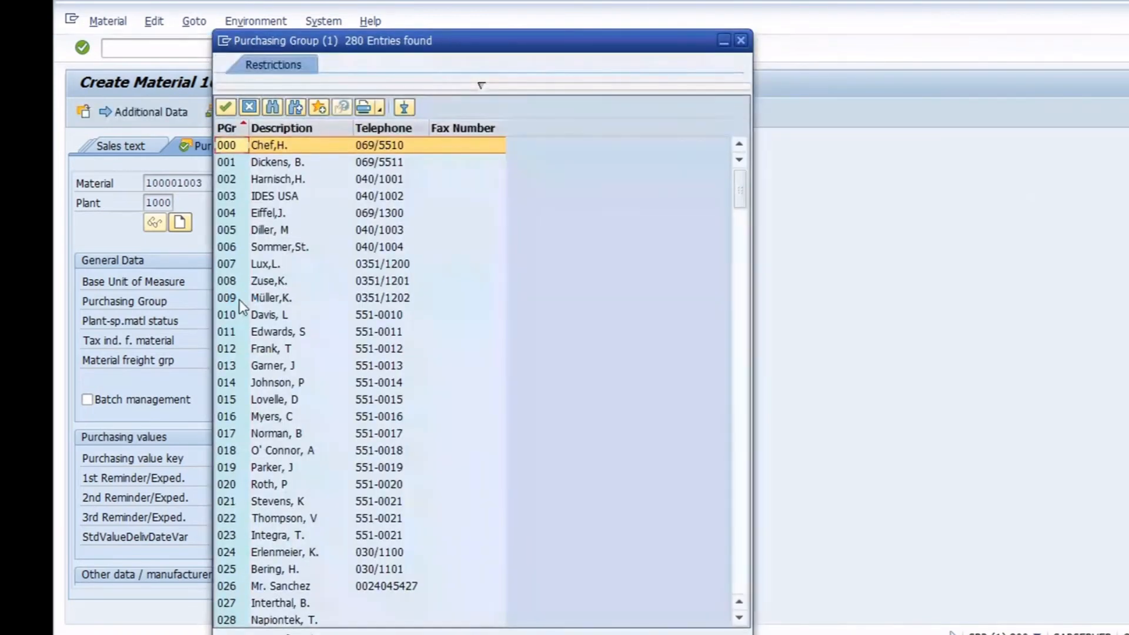
click(740, 451)
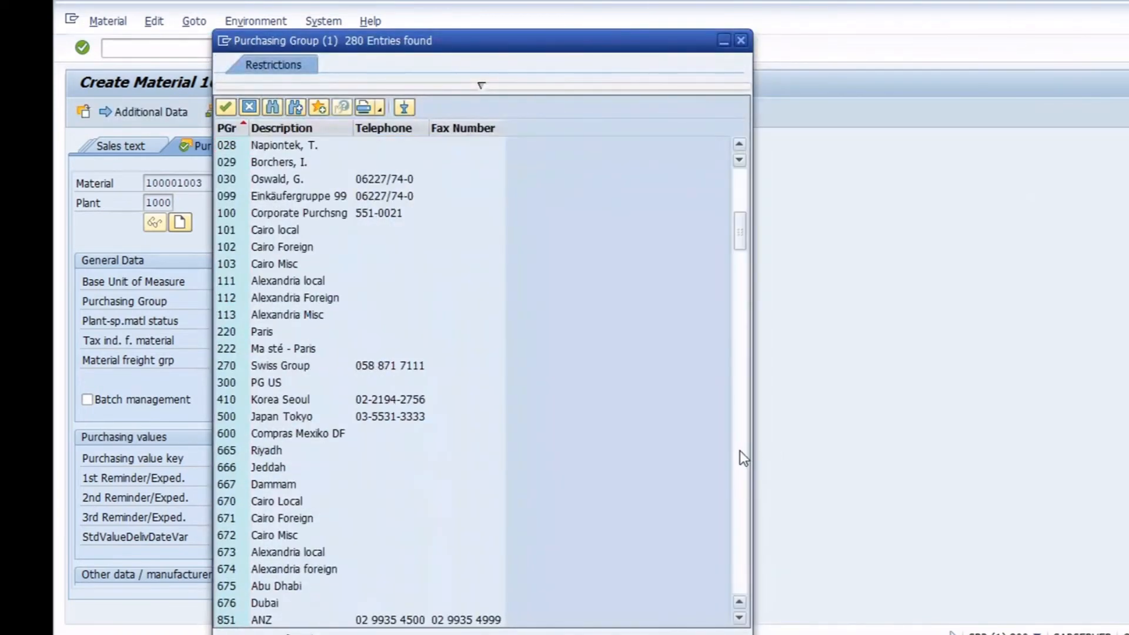
click(739, 450)
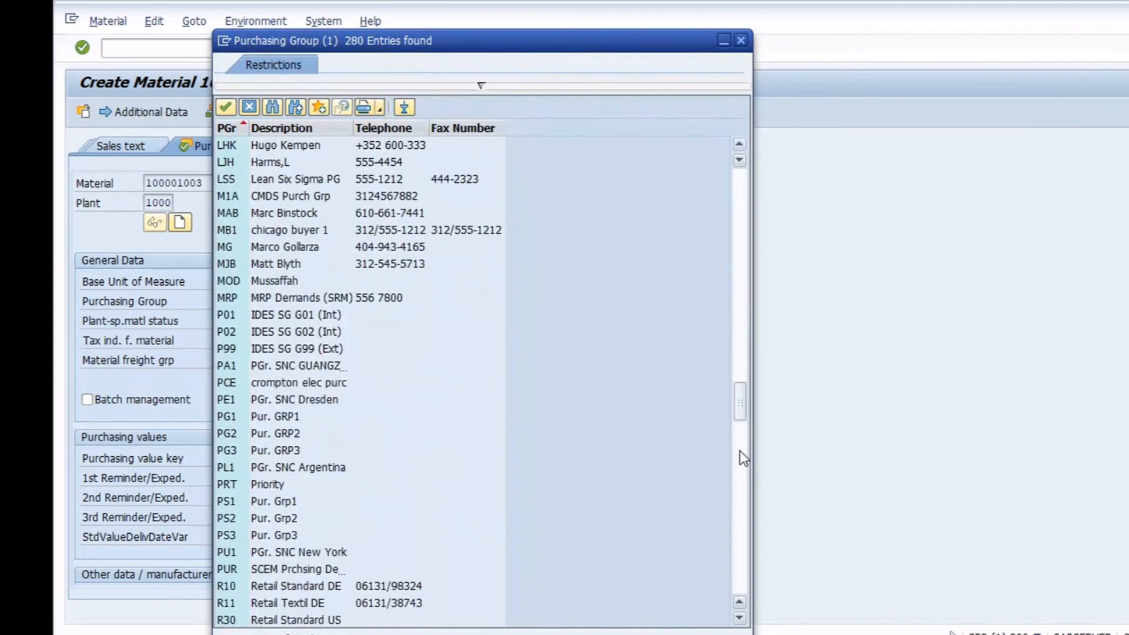
click(743, 334)
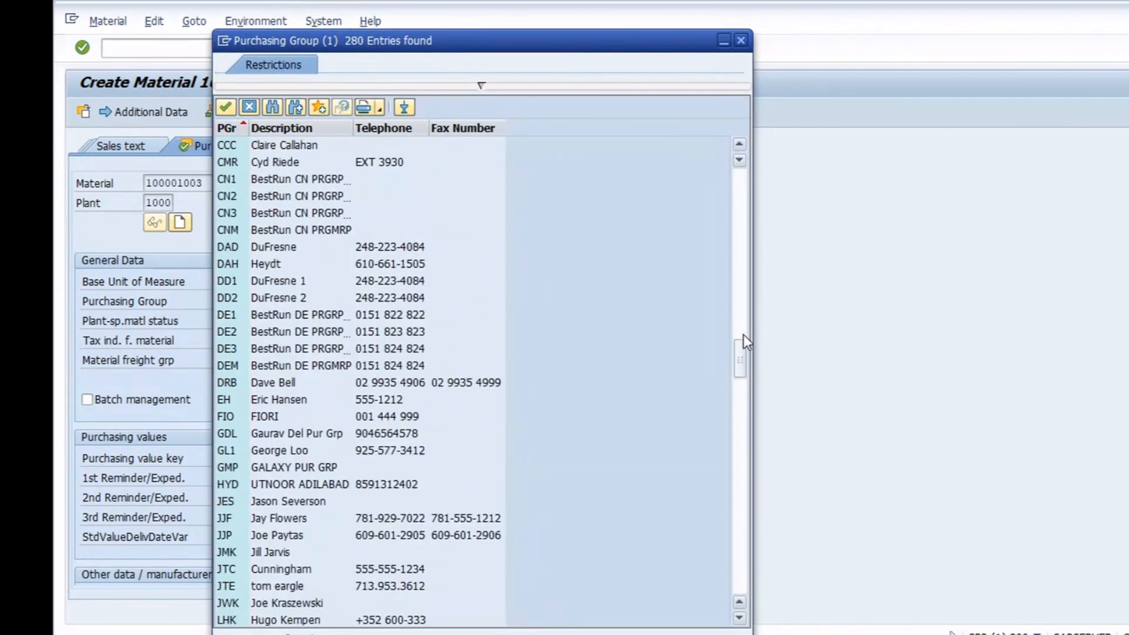
click(744, 334)
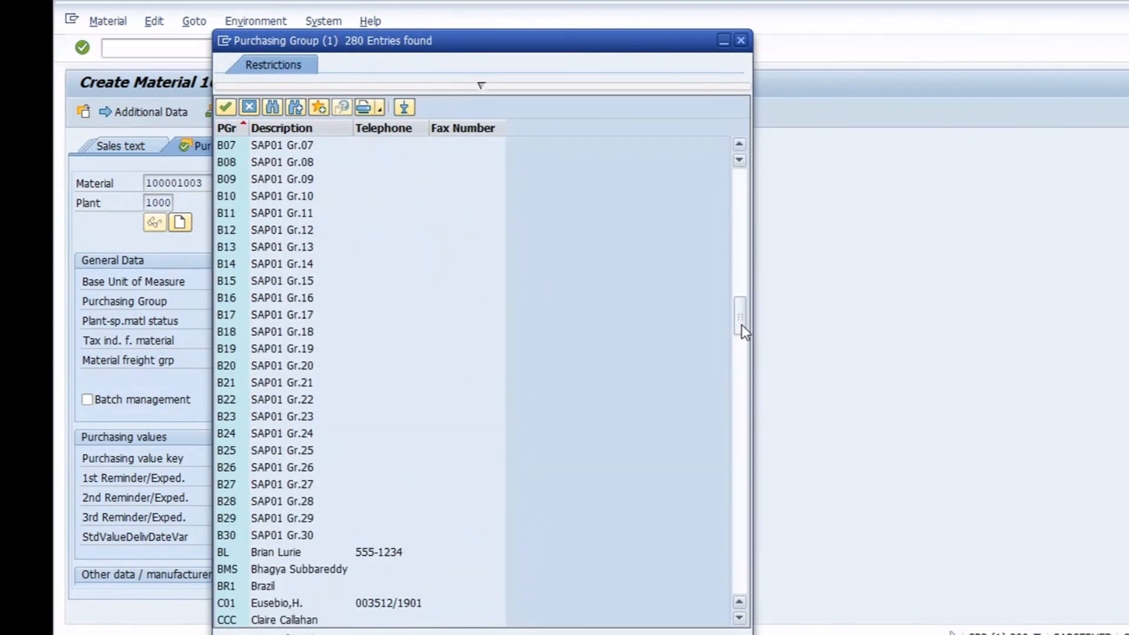
click(743, 272)
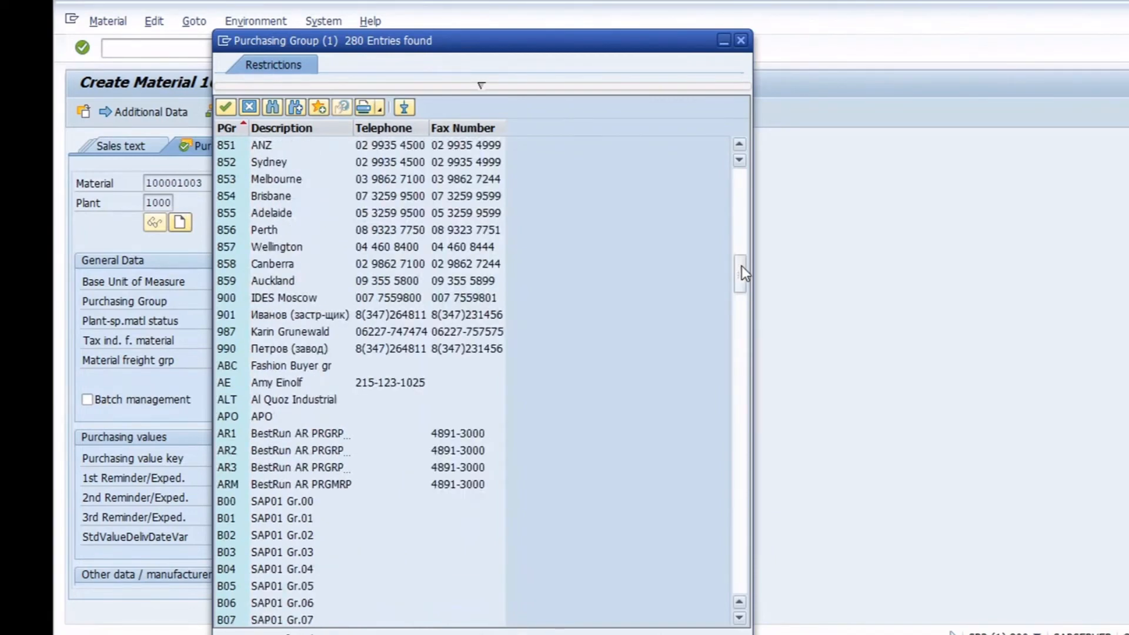
click(280, 379)
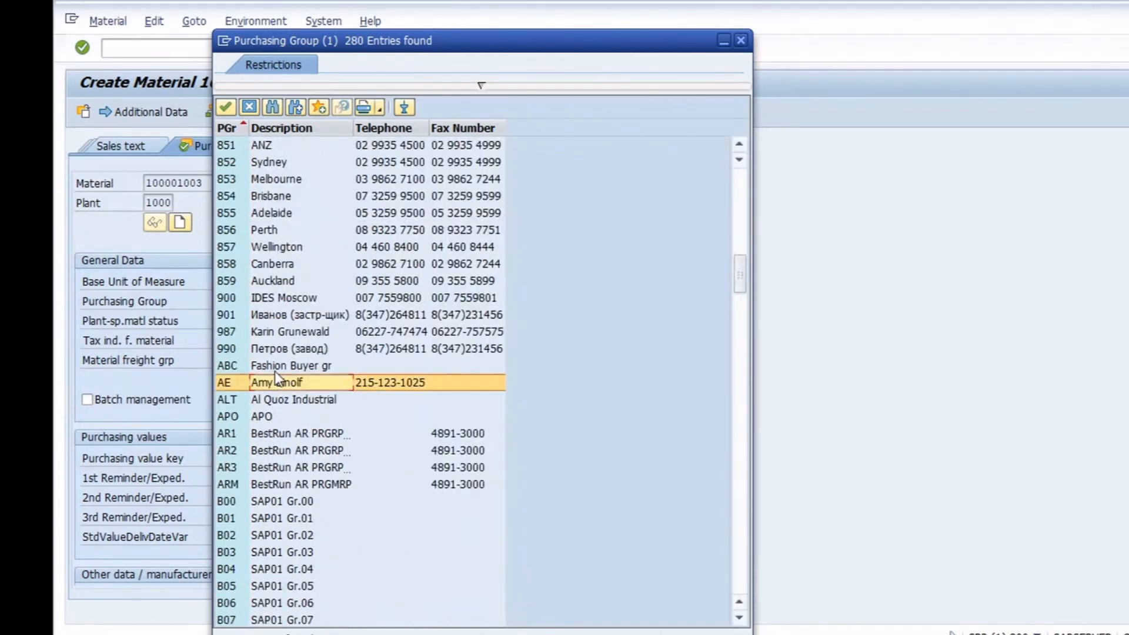
click(274, 371)
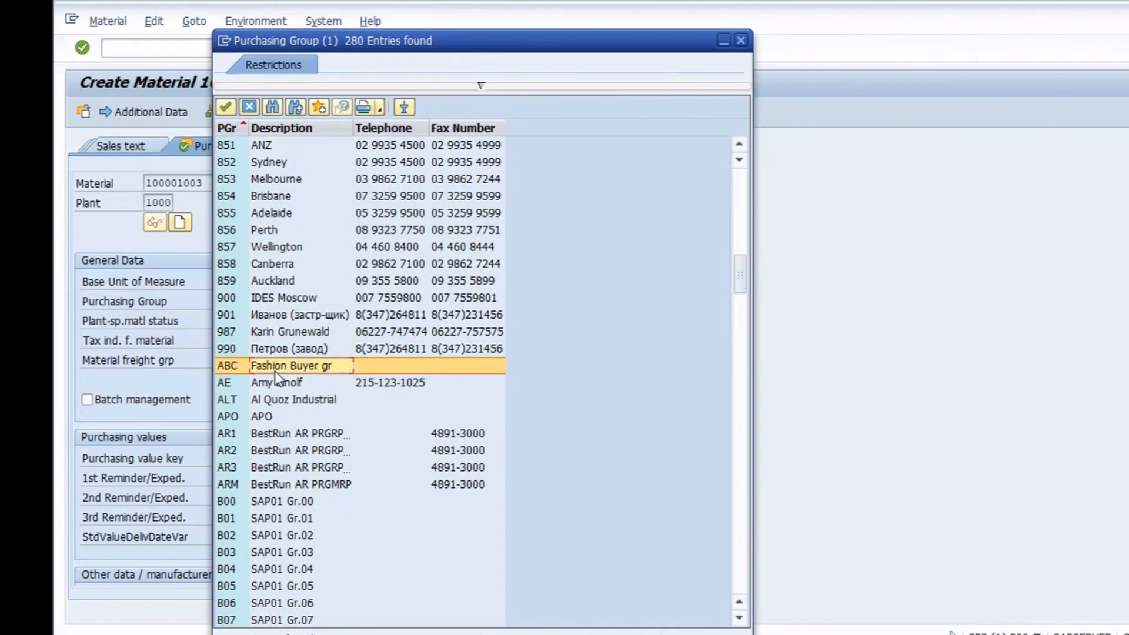
double_click(274, 372)
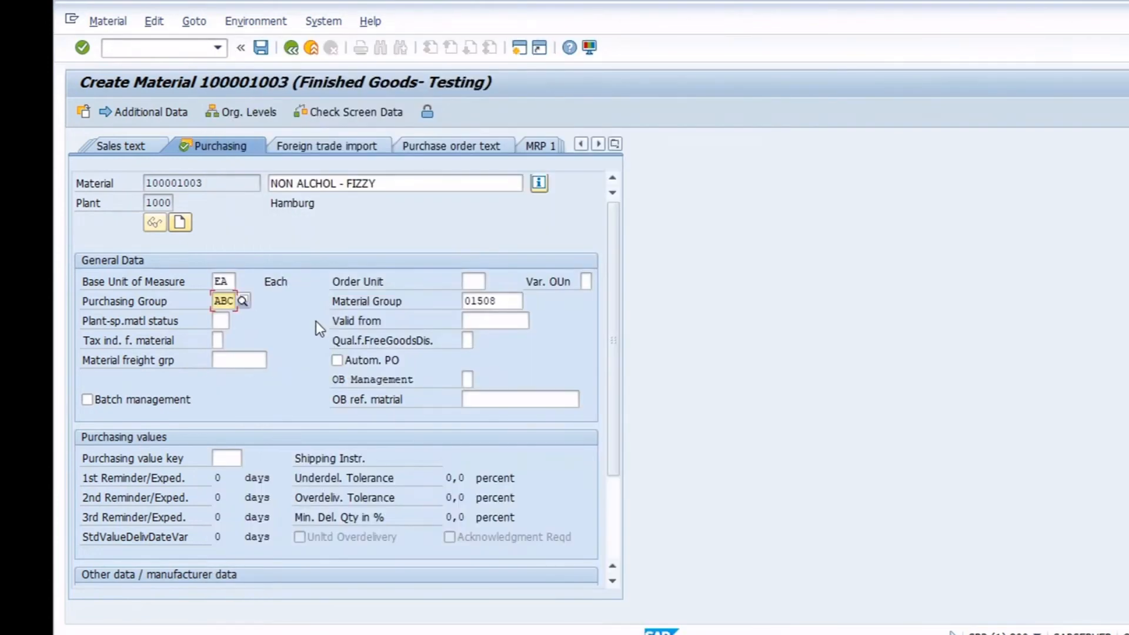
Set the material's order unit to SET in the Purchasing view
click(469, 282)
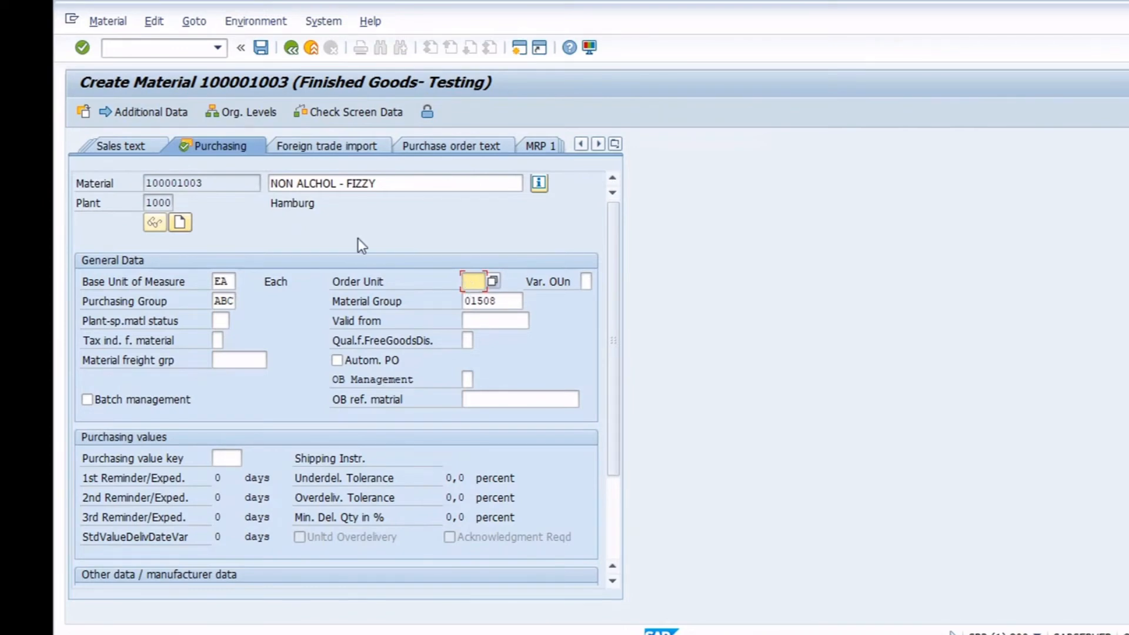
drag(205, 183, 122, 184)
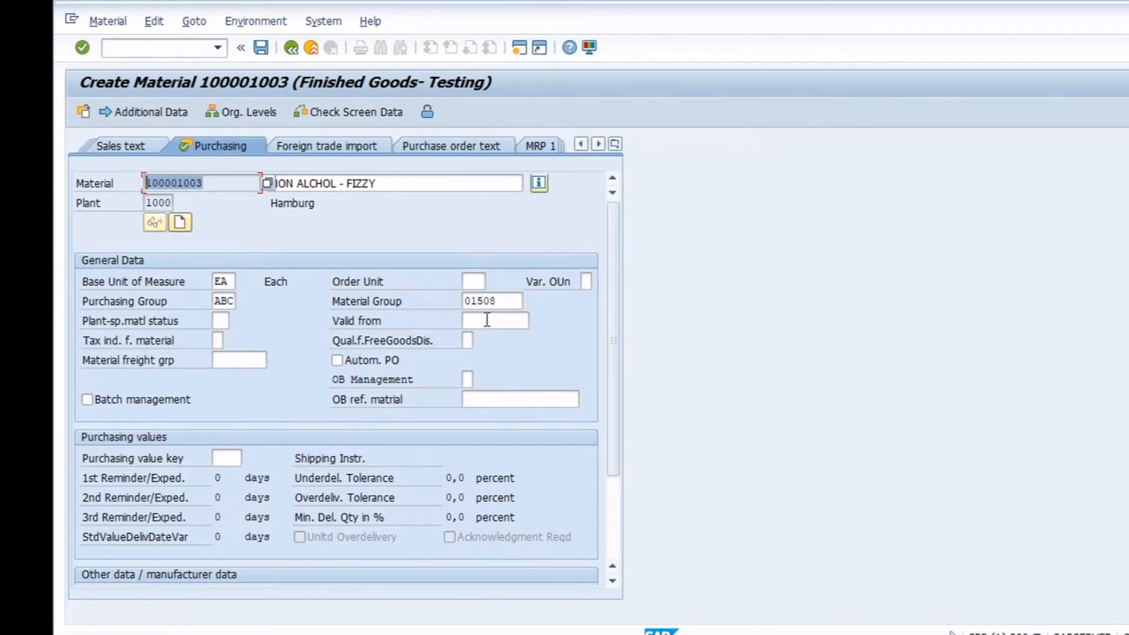
click(228, 282)
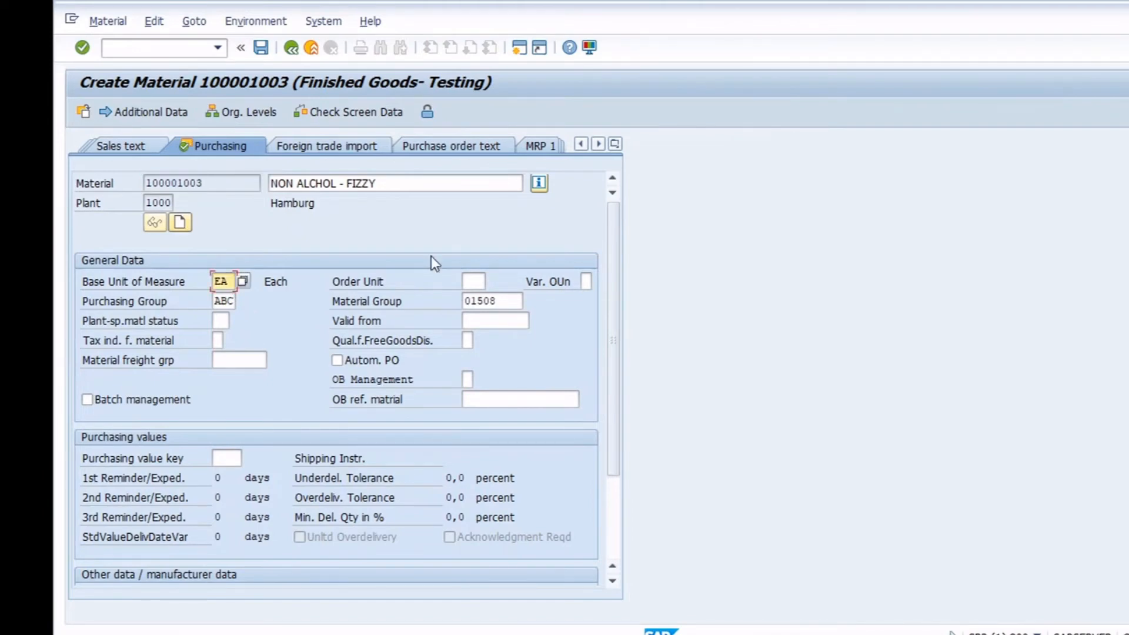
click(469, 281)
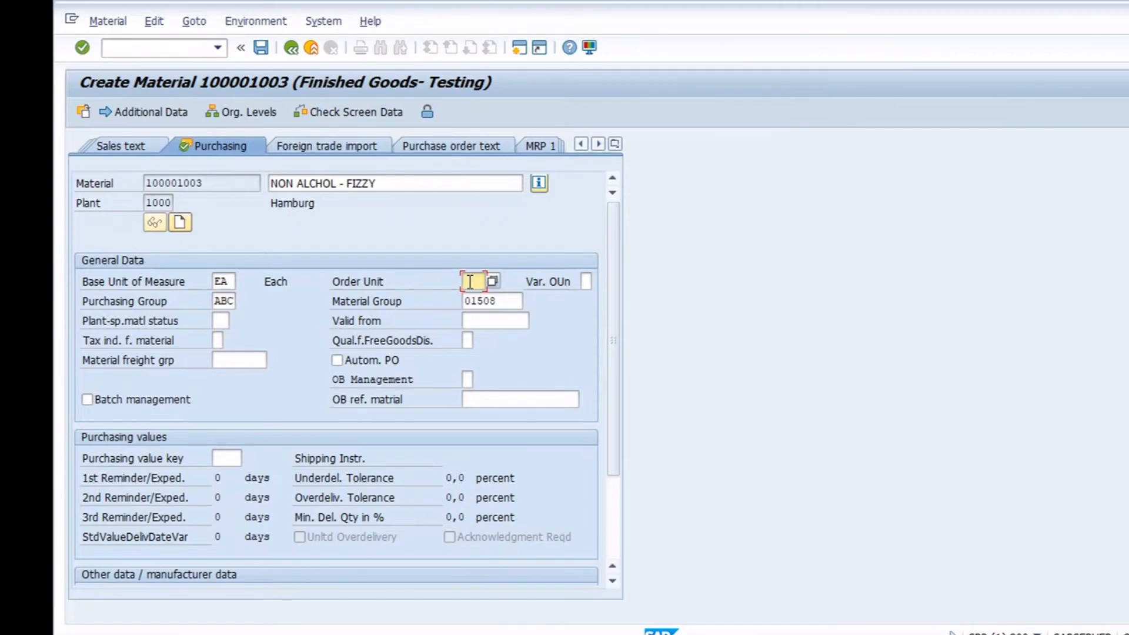
text(SET)
key(Return)
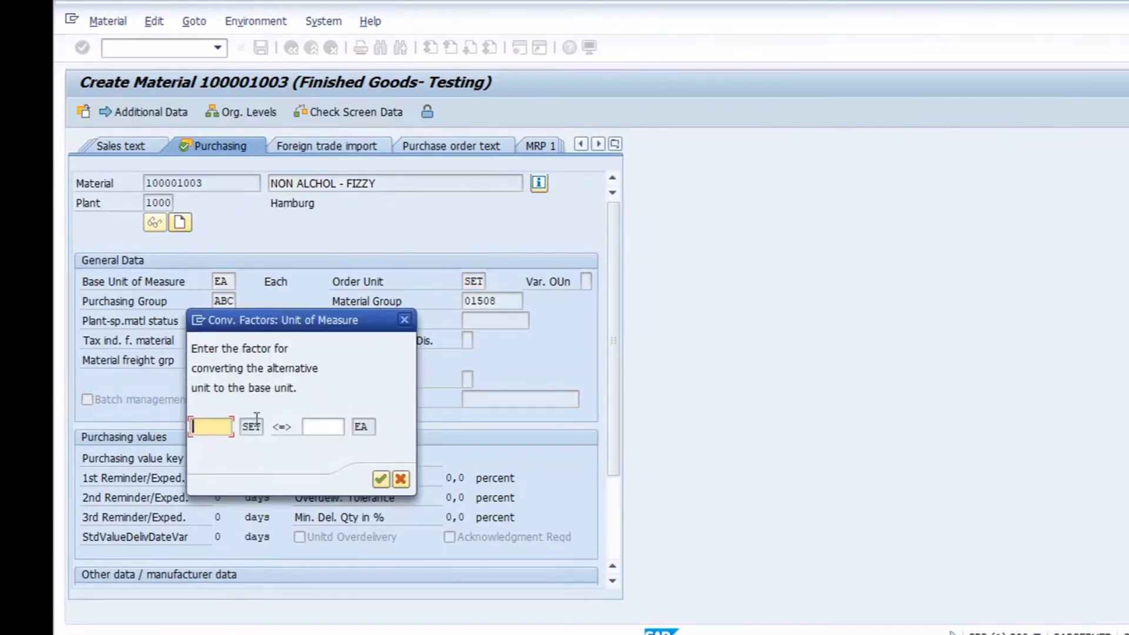
Define the unit conversion as 1 SET equal to 100 EA and accept it
text(1)
key(Tab)
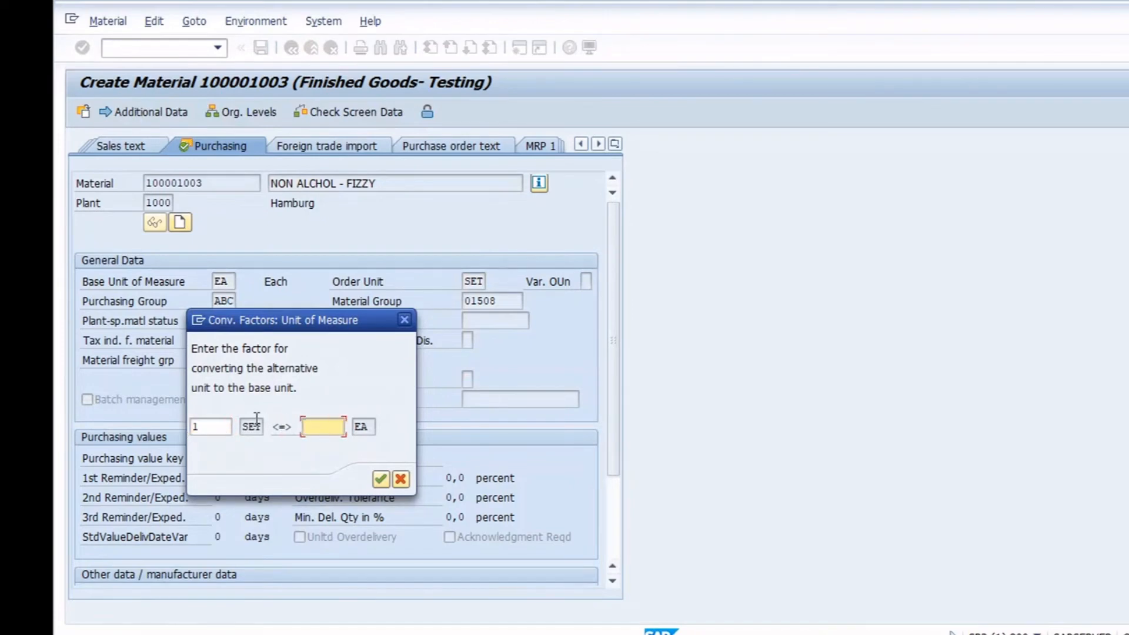
text(100)
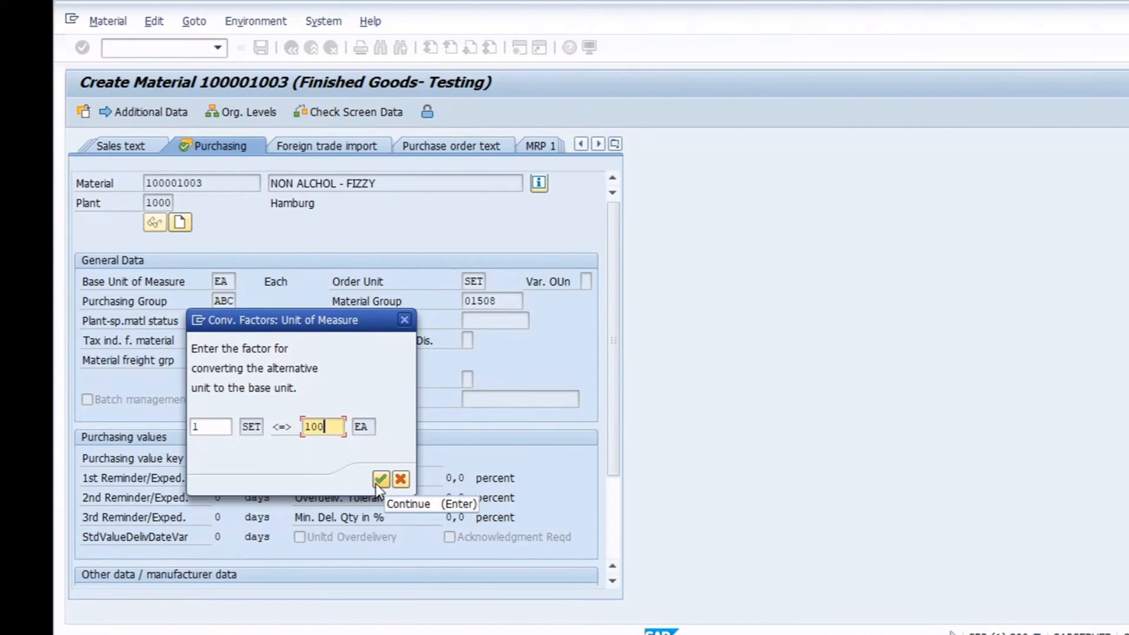
click(211, 427)
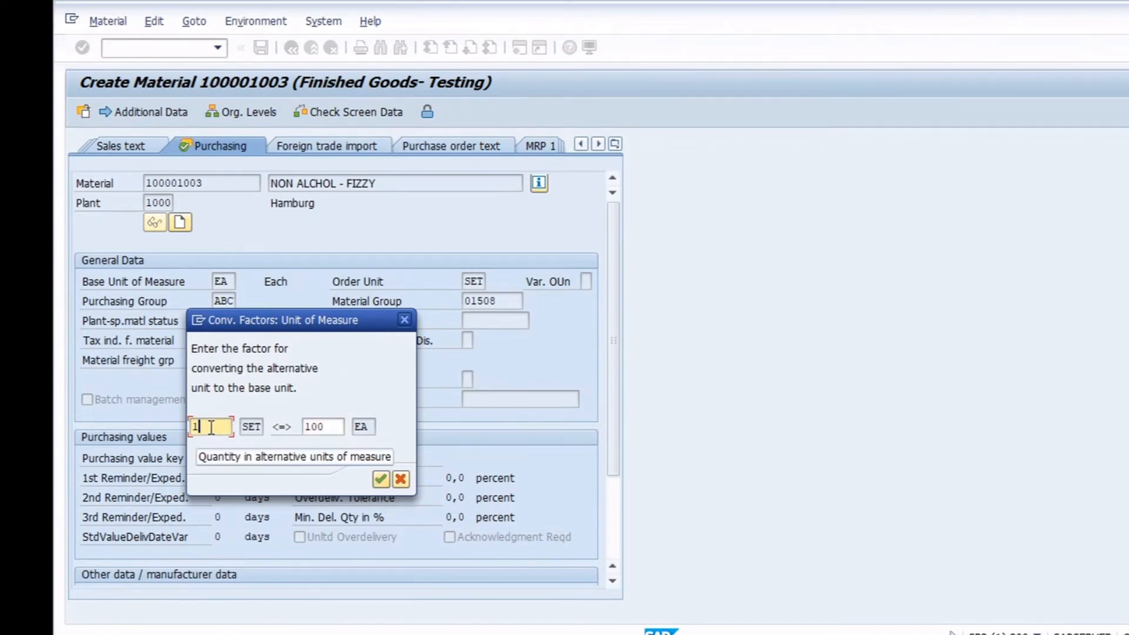
click(329, 424)
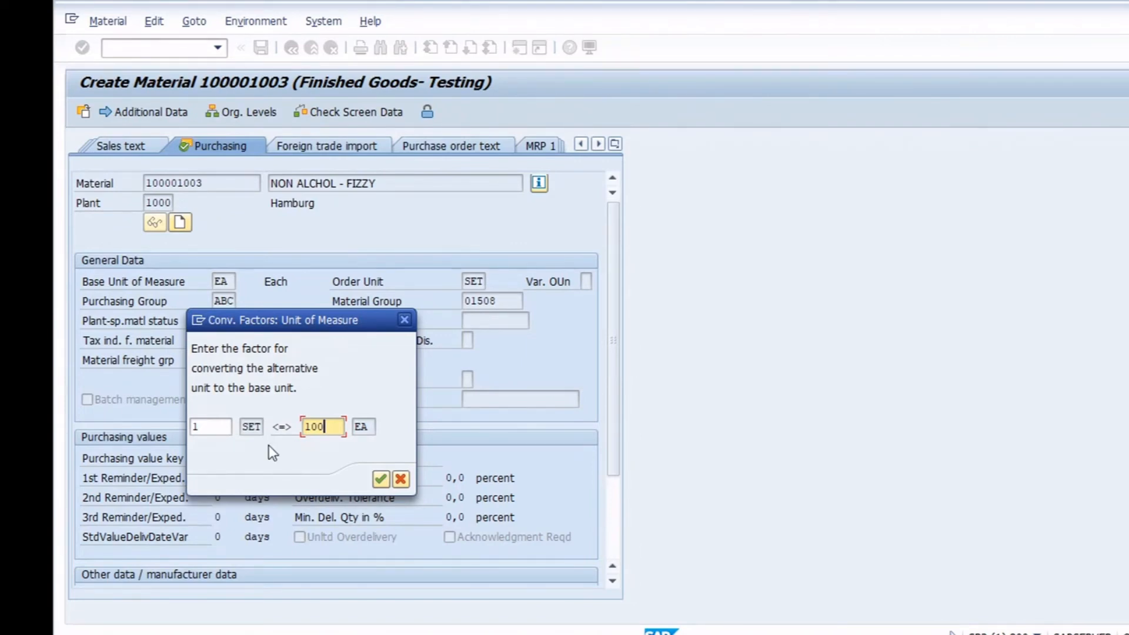
click(223, 419)
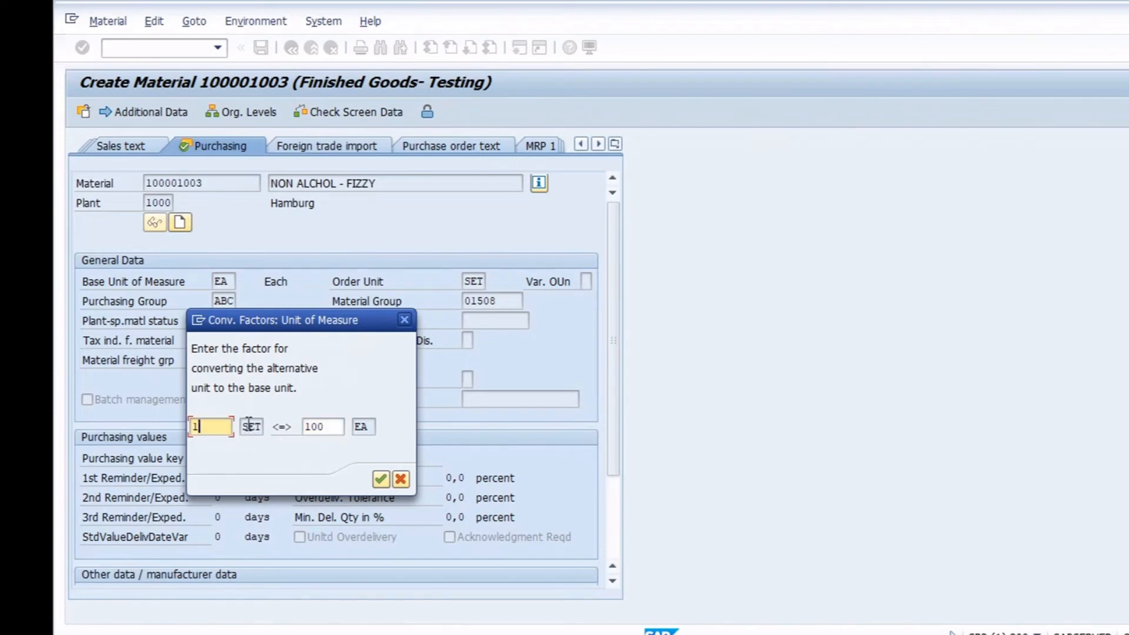
click(249, 424)
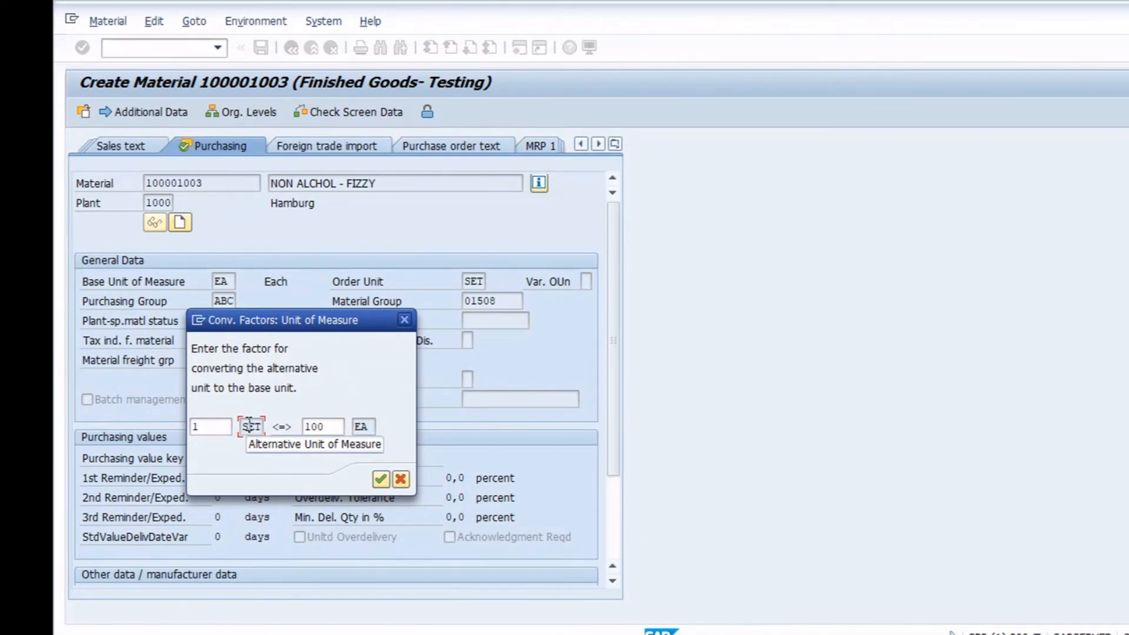
click(381, 483)
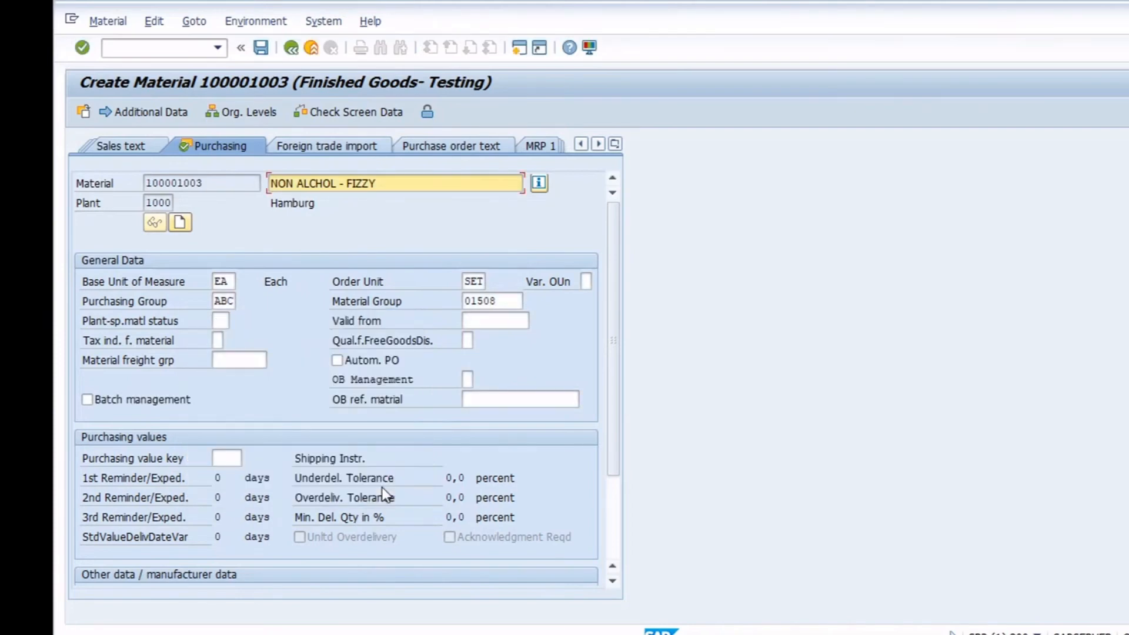
Look up the available plant-specific material statuses in the Purchasing view without assigning one
click(217, 340)
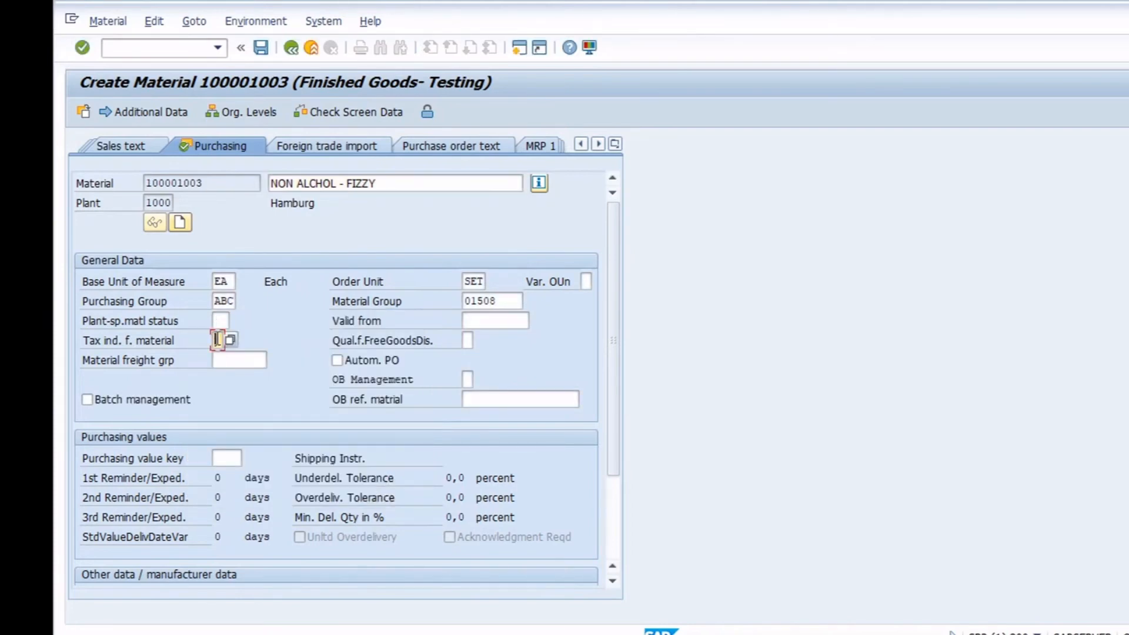
click(220, 319)
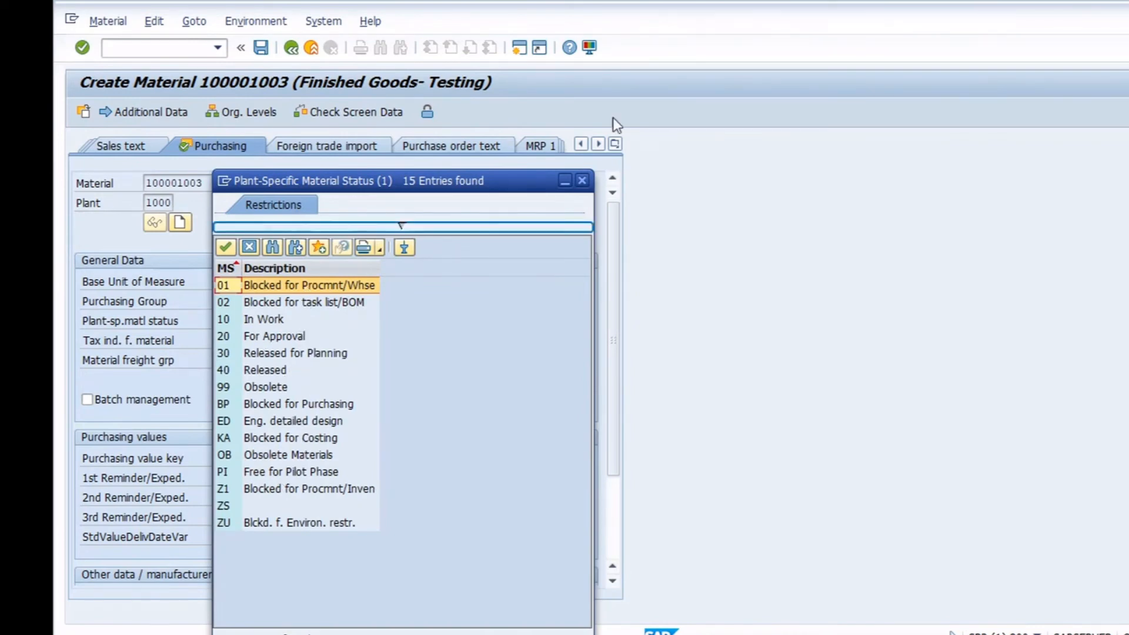
click(582, 180)
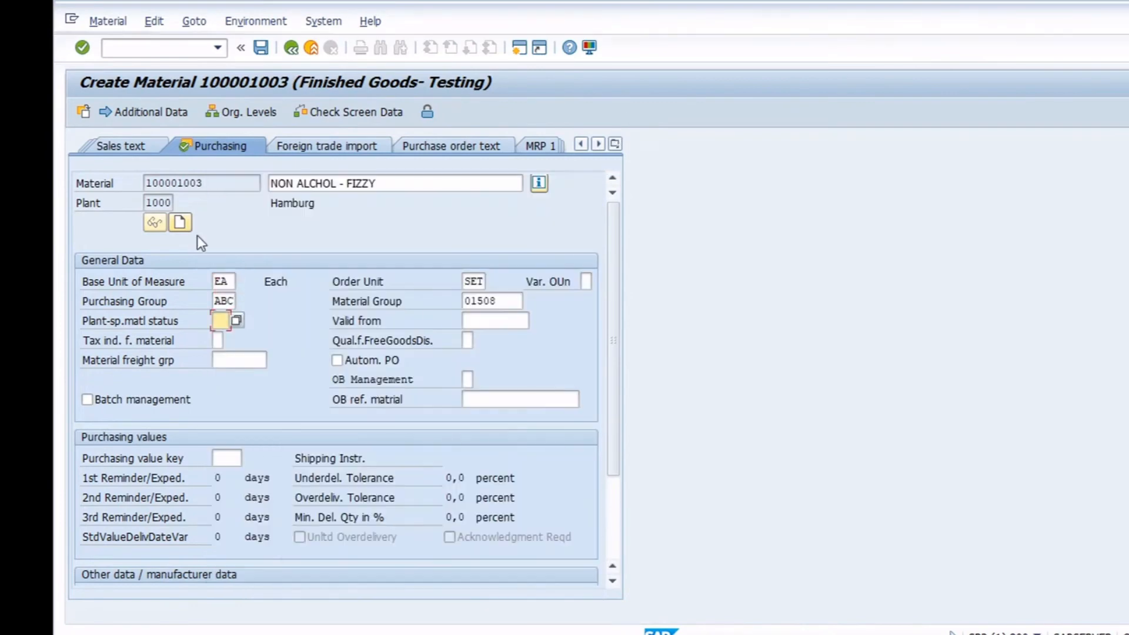
click(149, 203)
click(221, 283)
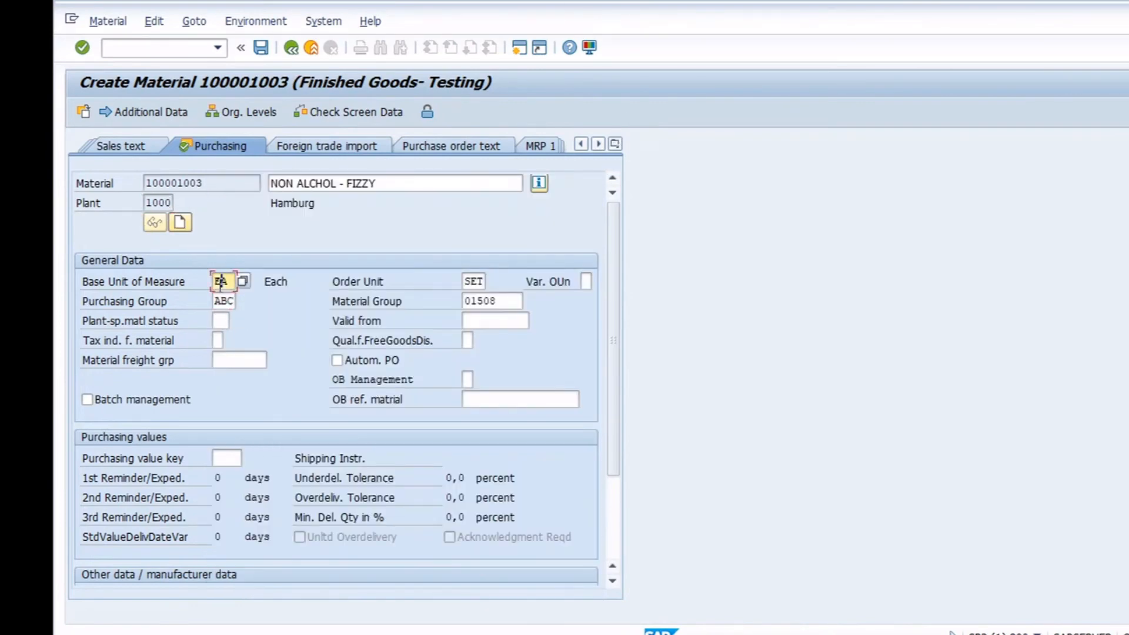
click(218, 321)
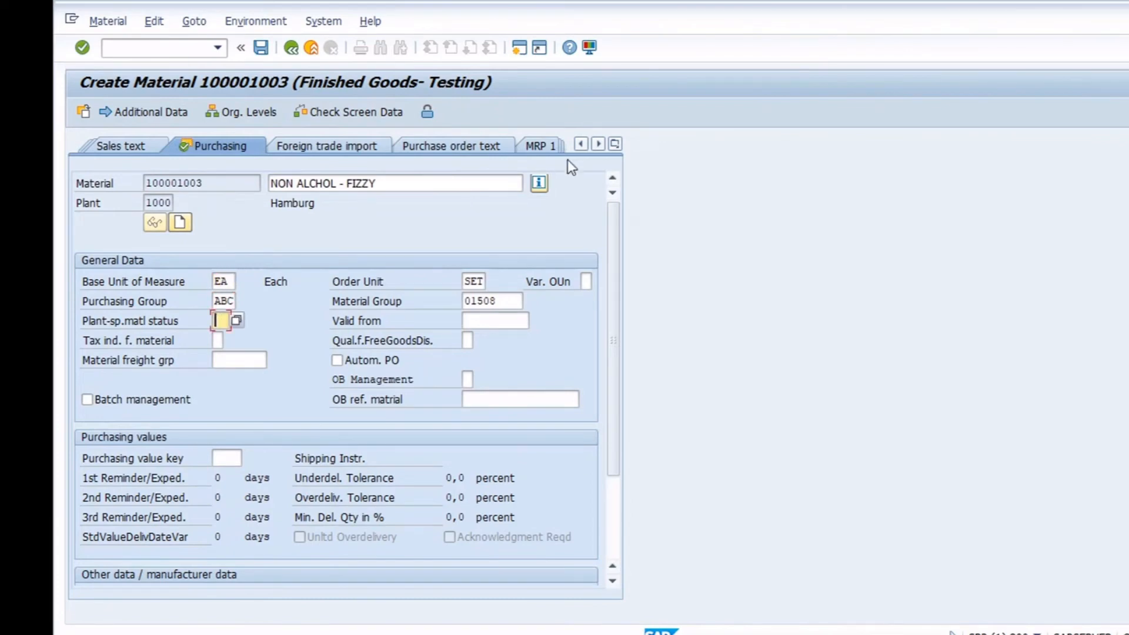
Check the cross-plant material status field in Basic data 1, then return to the Purchasing view and check its plant
click(613, 144)
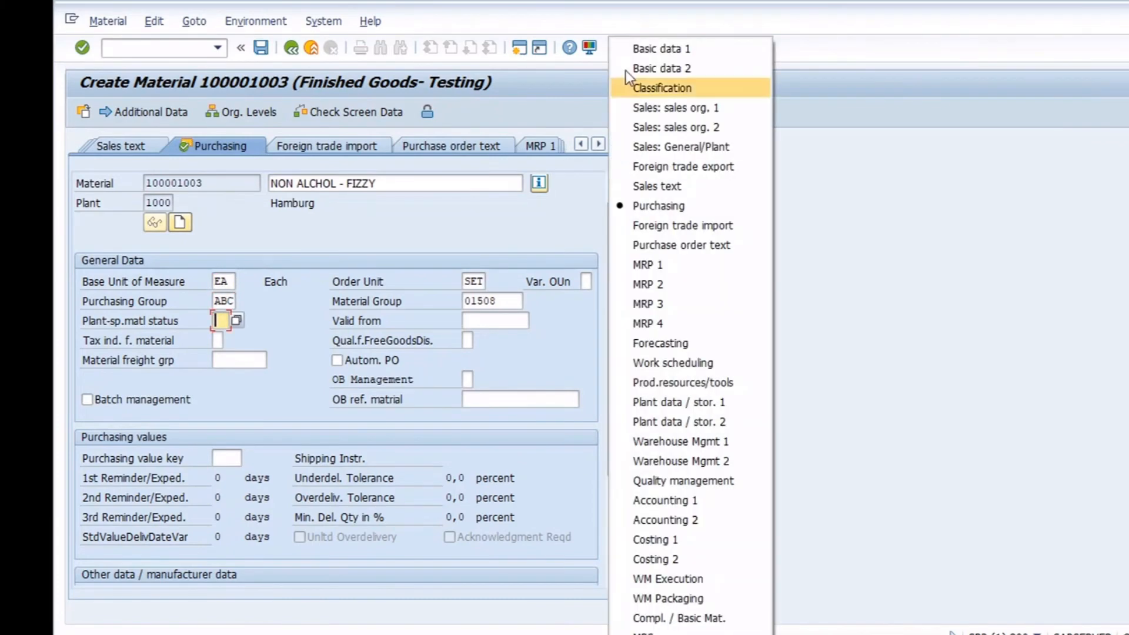
click(629, 45)
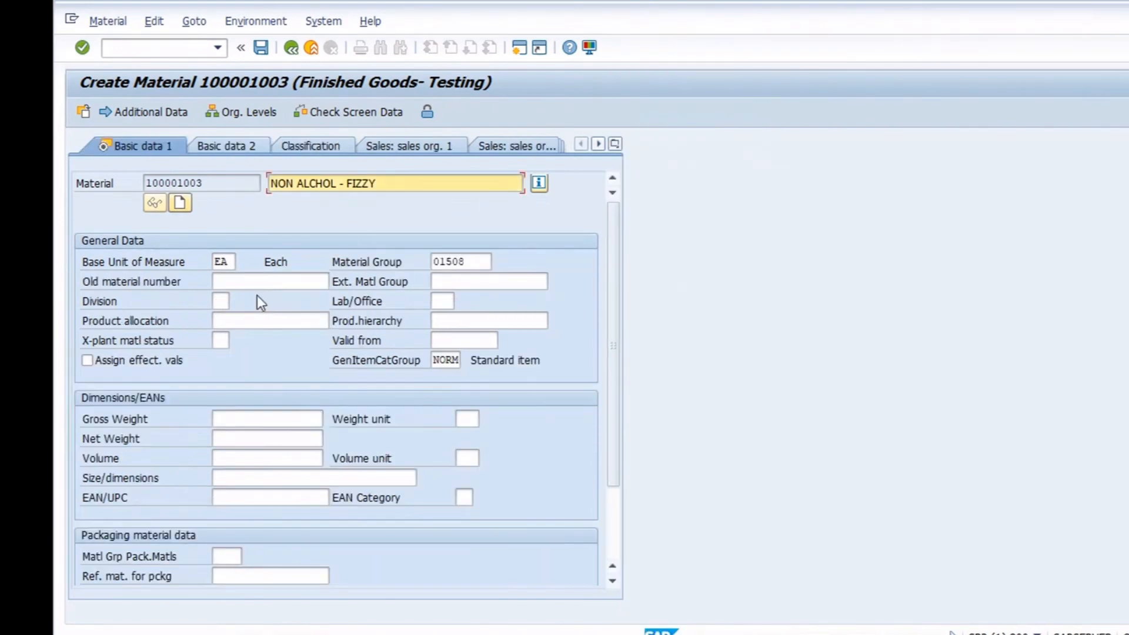
click(223, 340)
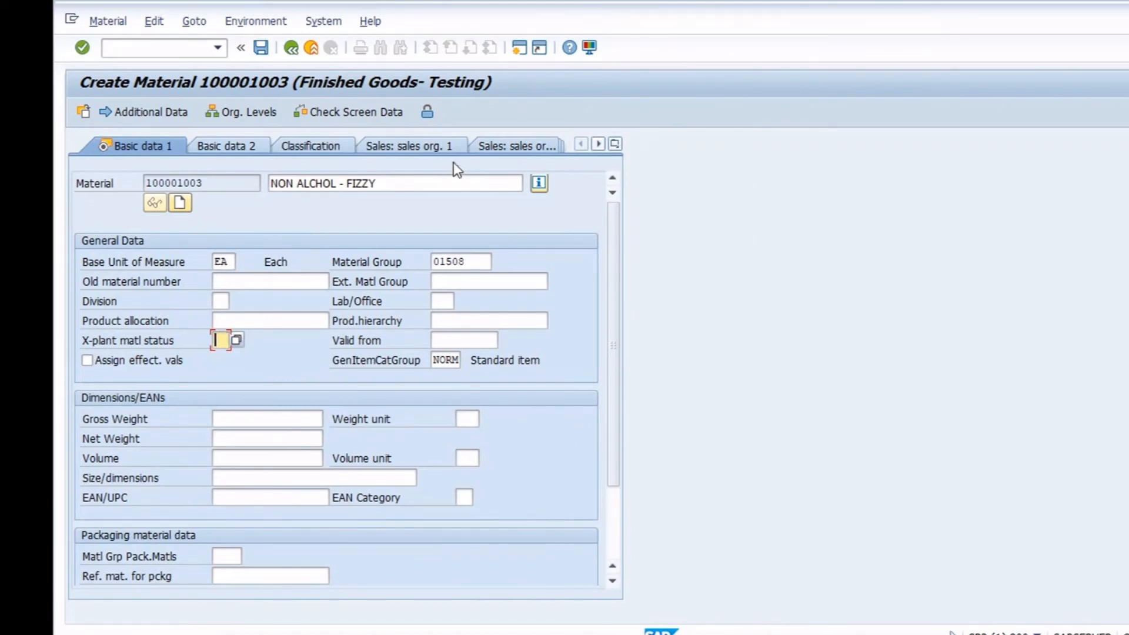
click(615, 143)
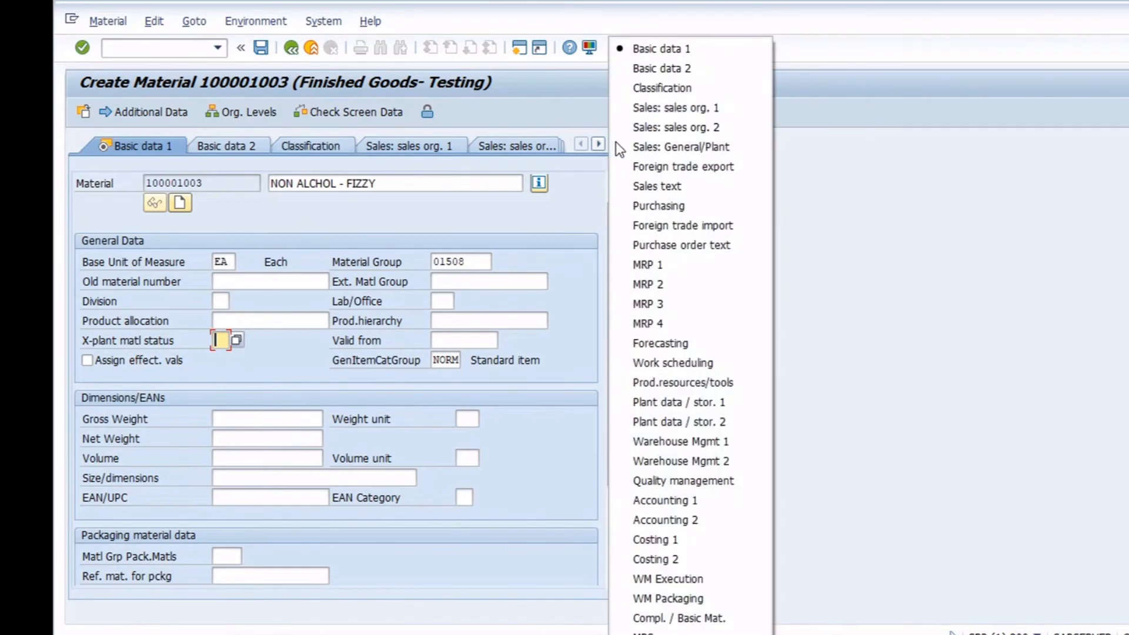
click(646, 207)
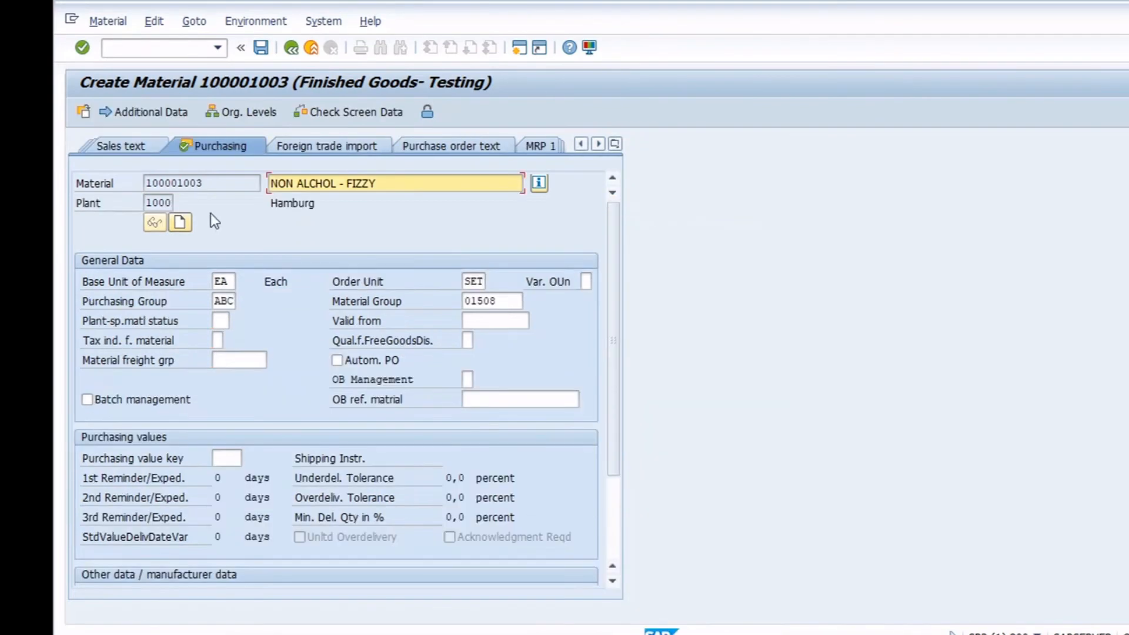
click(166, 203)
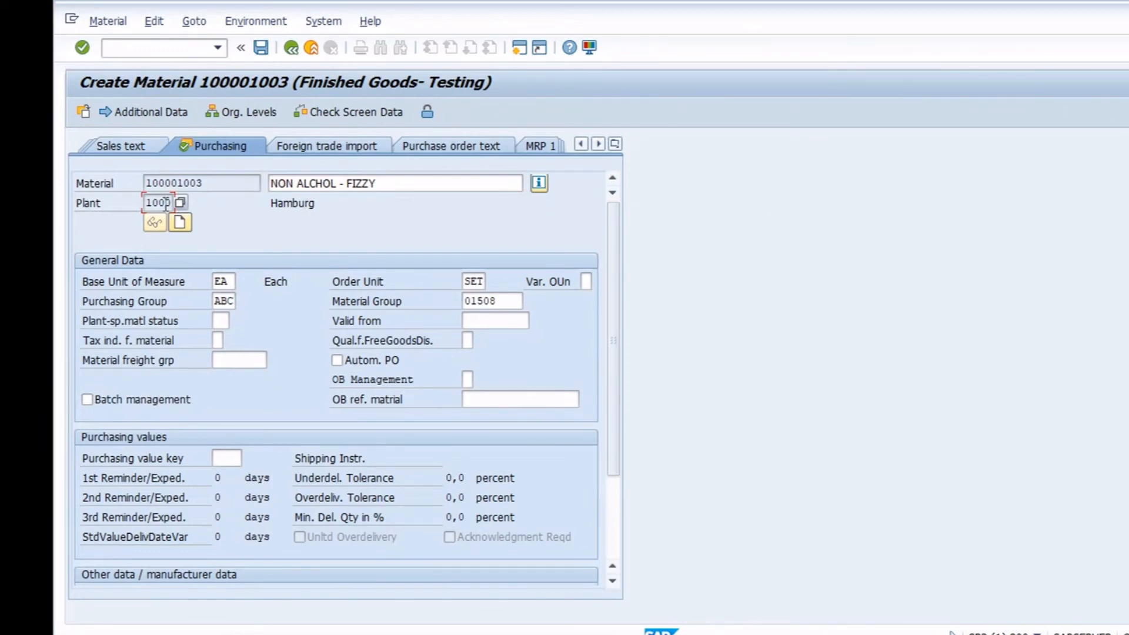
Save the new finished-goods material and try to open it for changing
click(262, 48)
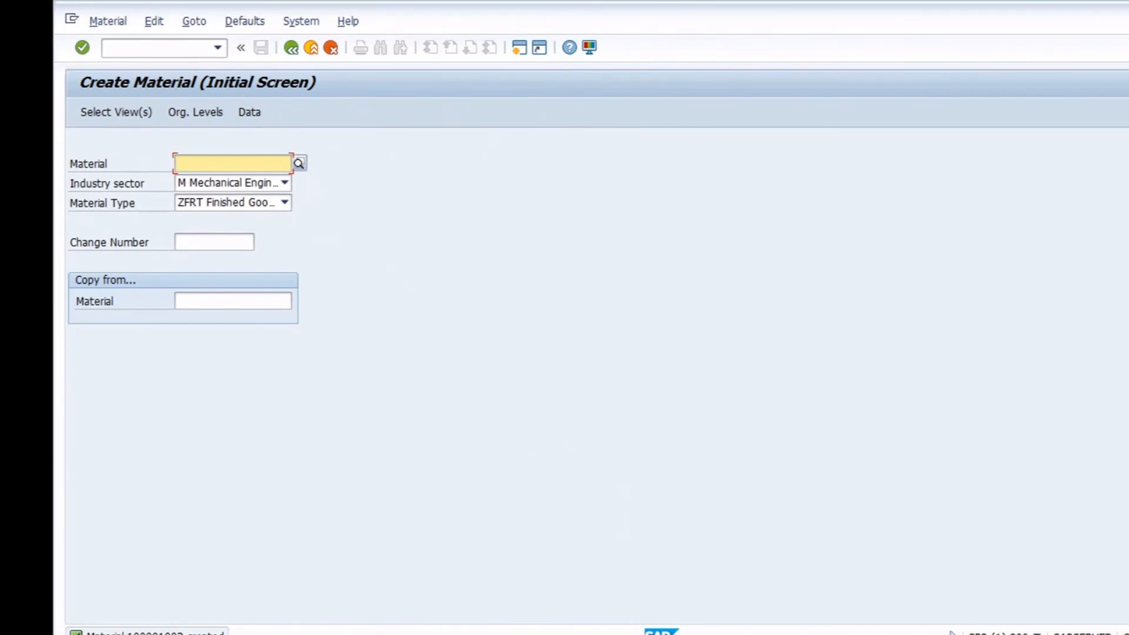
click(121, 24)
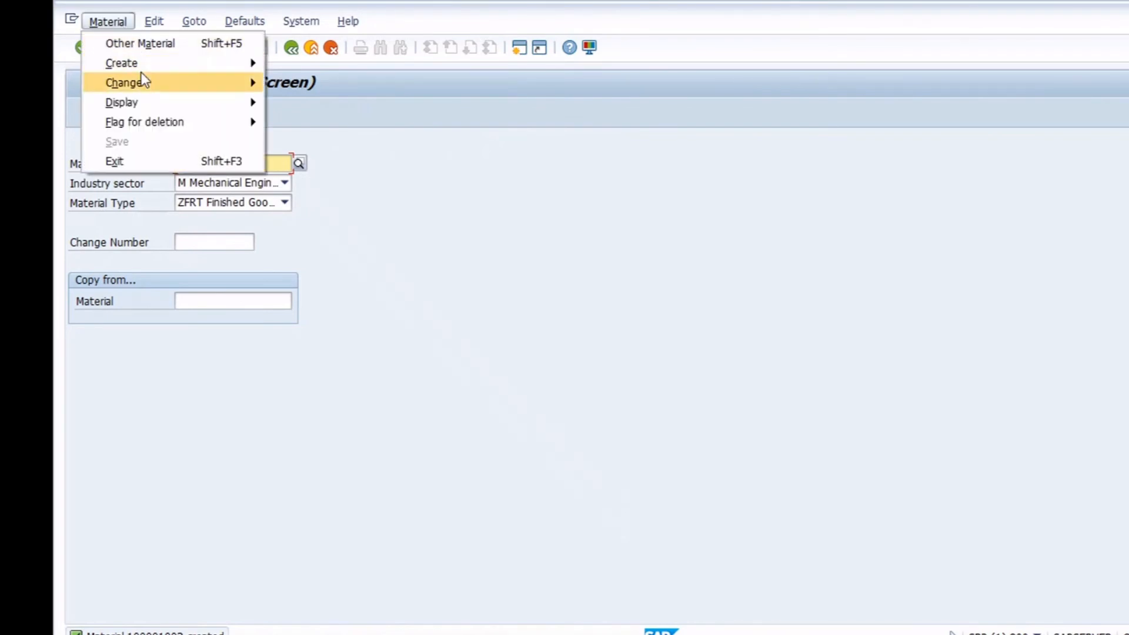
mouse_move(141, 76)
click(281, 85)
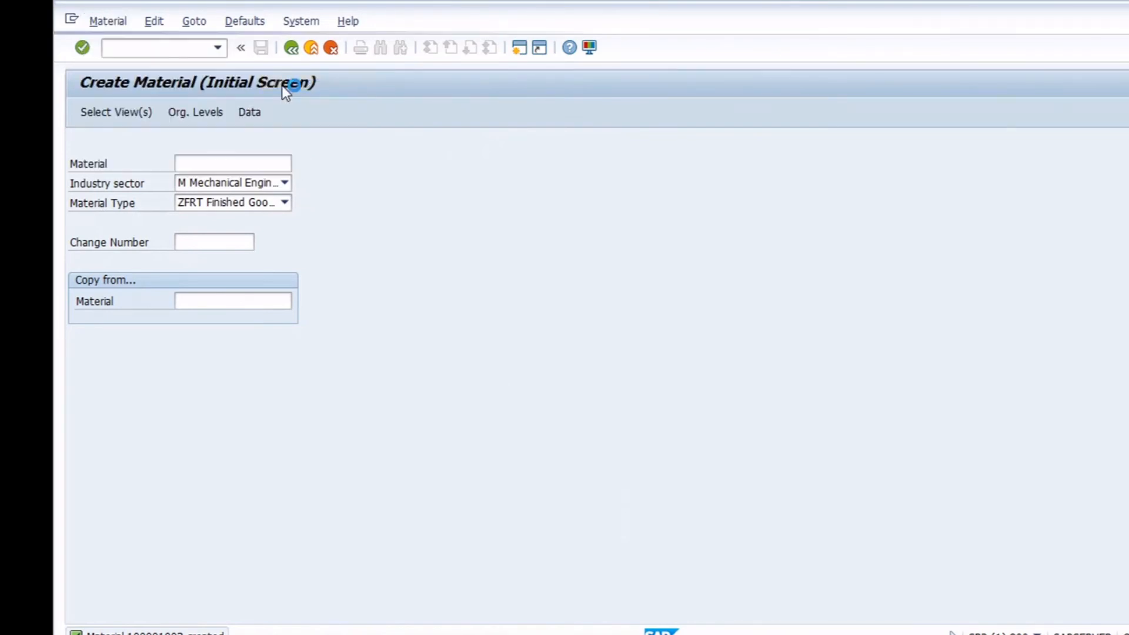
key(Return)
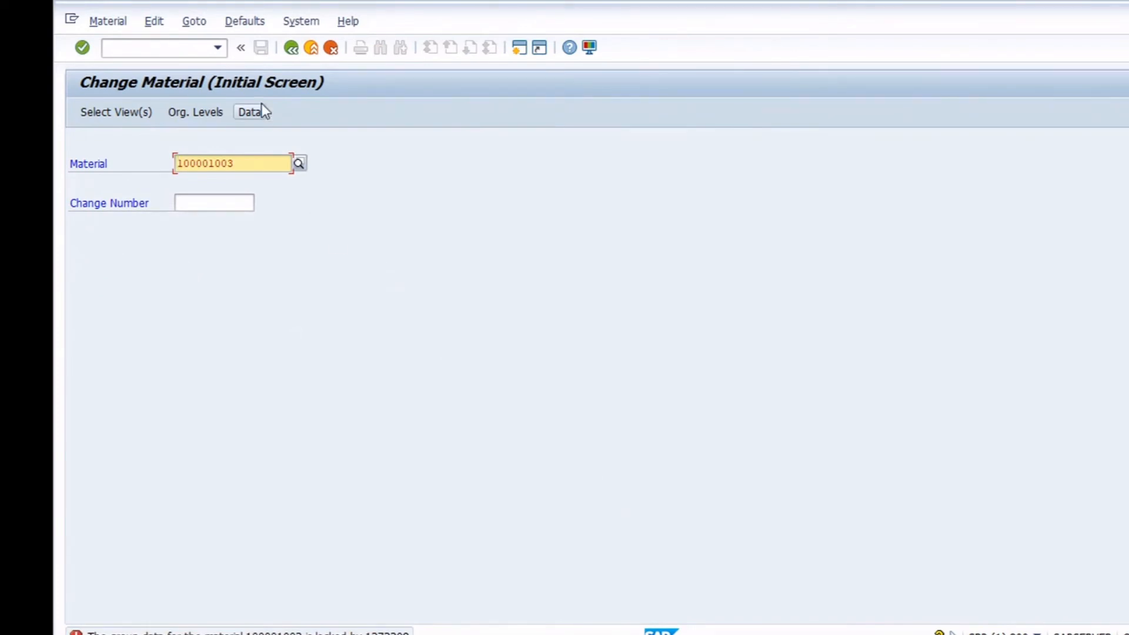
Restart the Change Material transaction MM02 and bring up the view selection for the saved material
drag(235, 163, 105, 165)
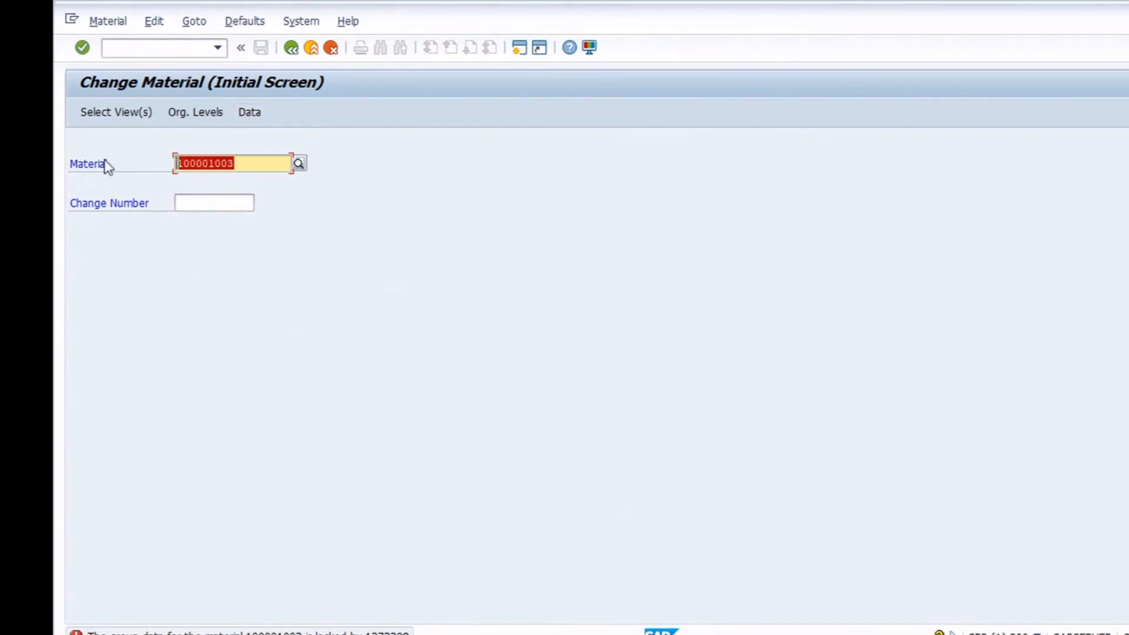
click(118, 56)
text(/nmm02)
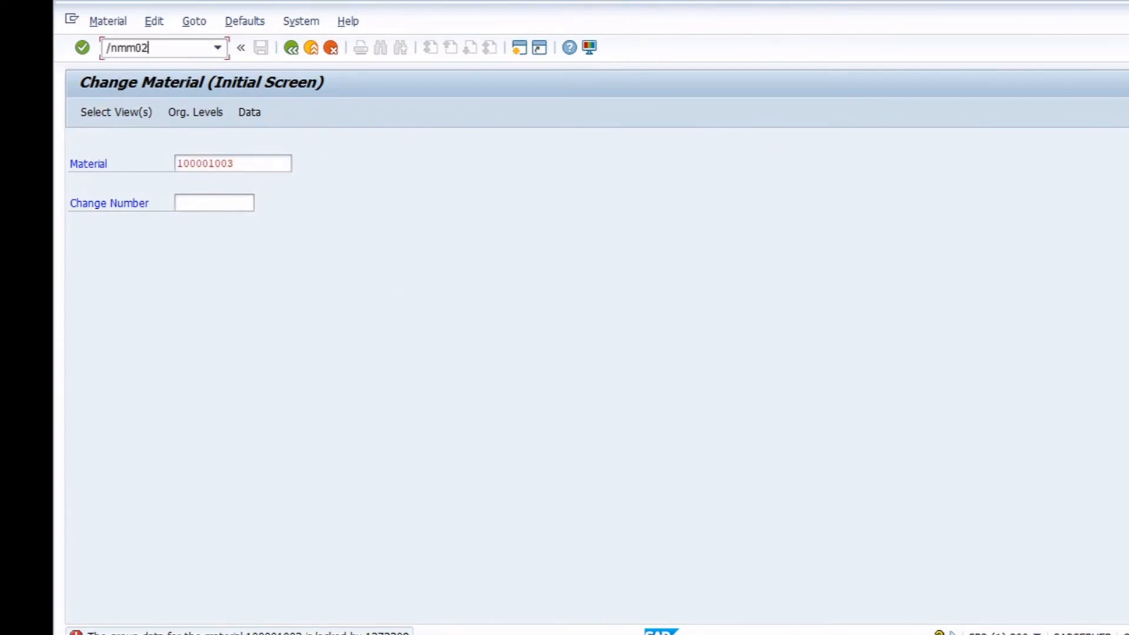
key(Return)
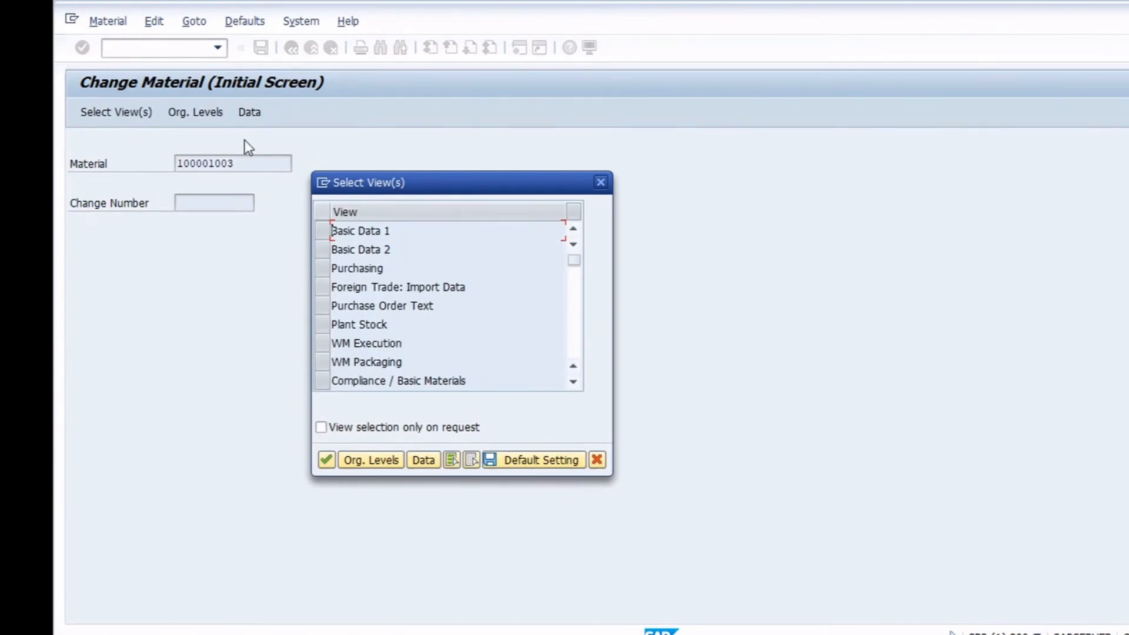
Select the Basic Data 1, Basic Data 2 and Purchasing views and open the material for plant 1000
click(329, 275)
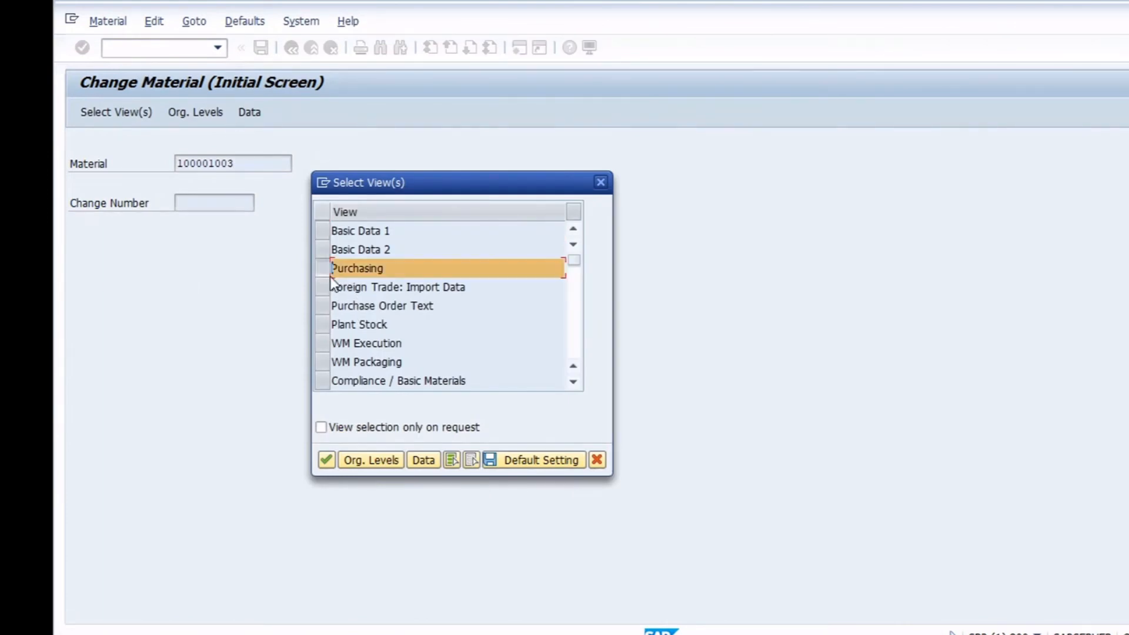
click(327, 229)
click(327, 249)
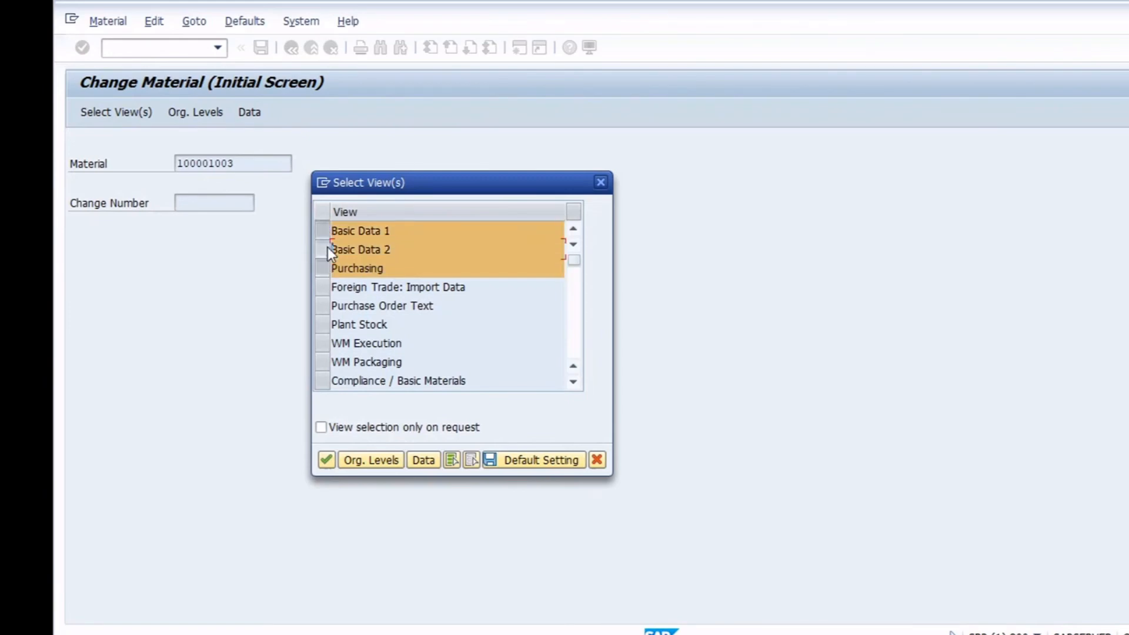
key(Return)
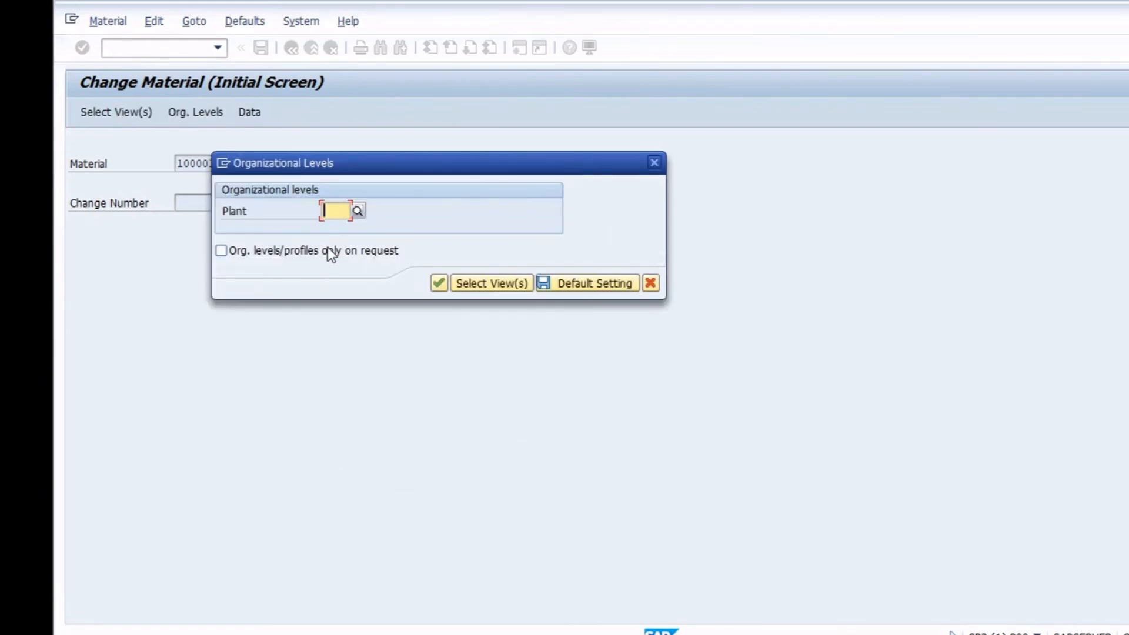
text(1000)
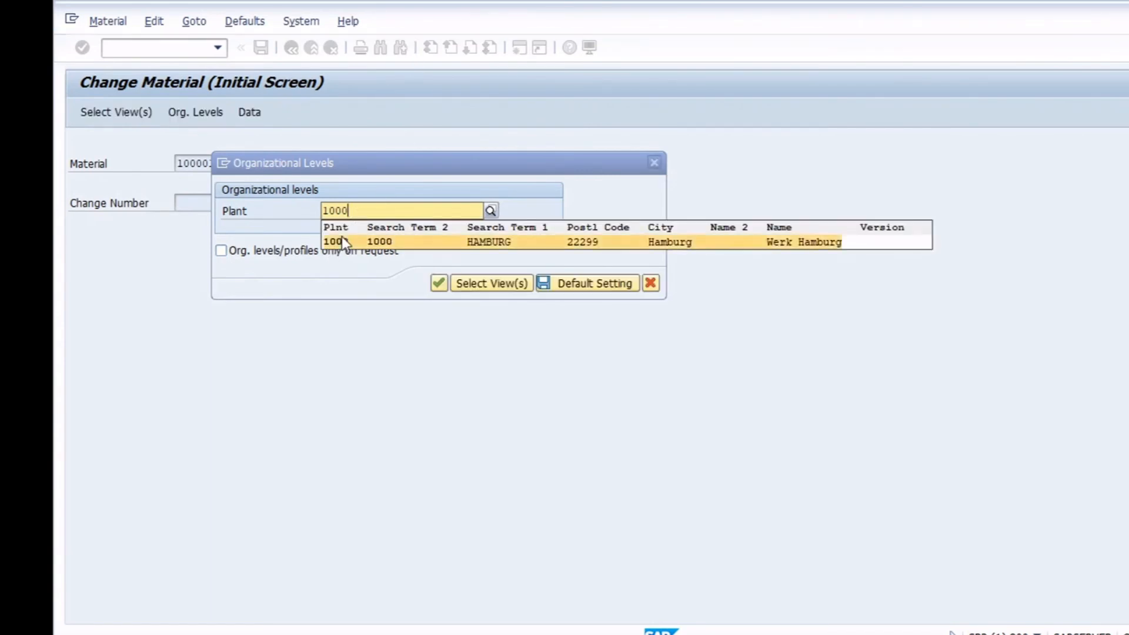
click(341, 237)
key(Return)
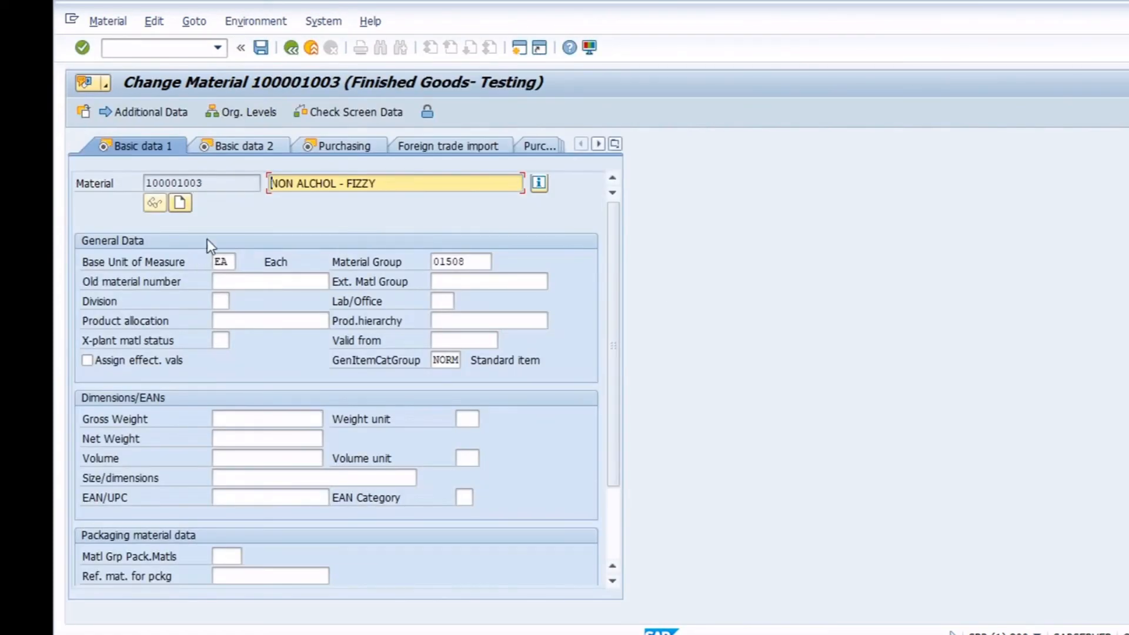
Check the purchasing group and order unit in the Purchasing view for plant 1000, and exit the Change Material transaction
click(347, 152)
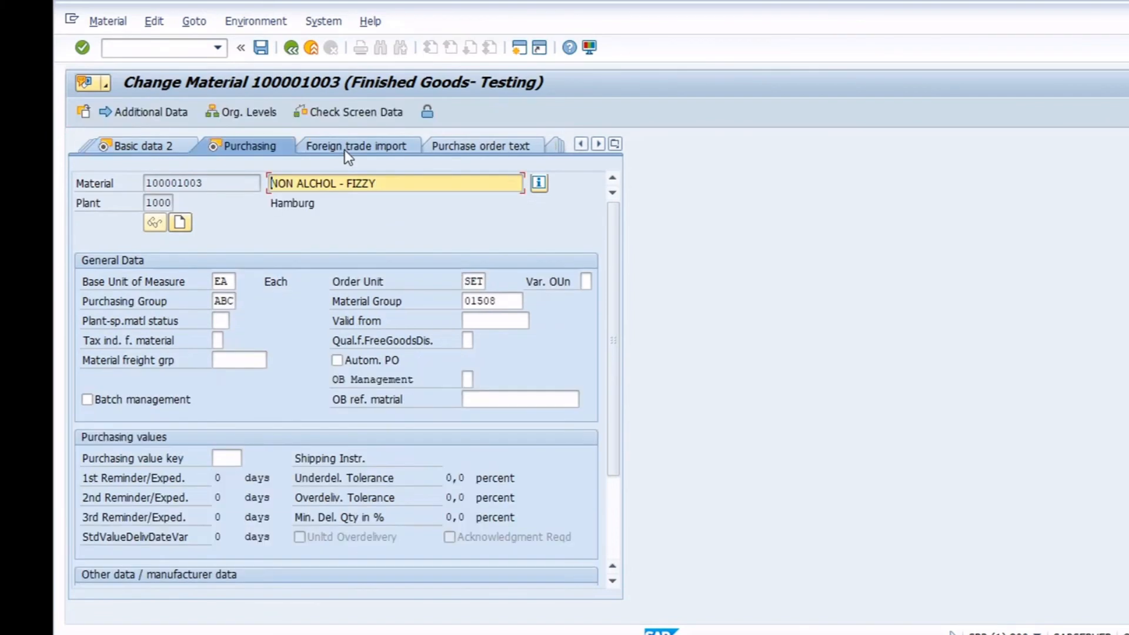
click(222, 302)
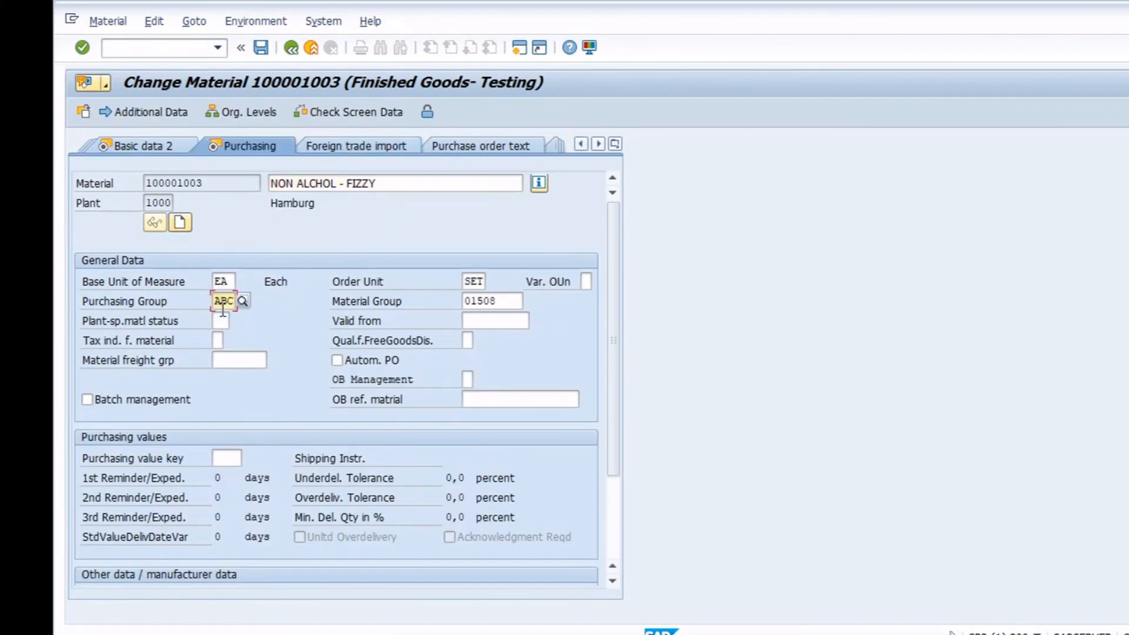
click(484, 276)
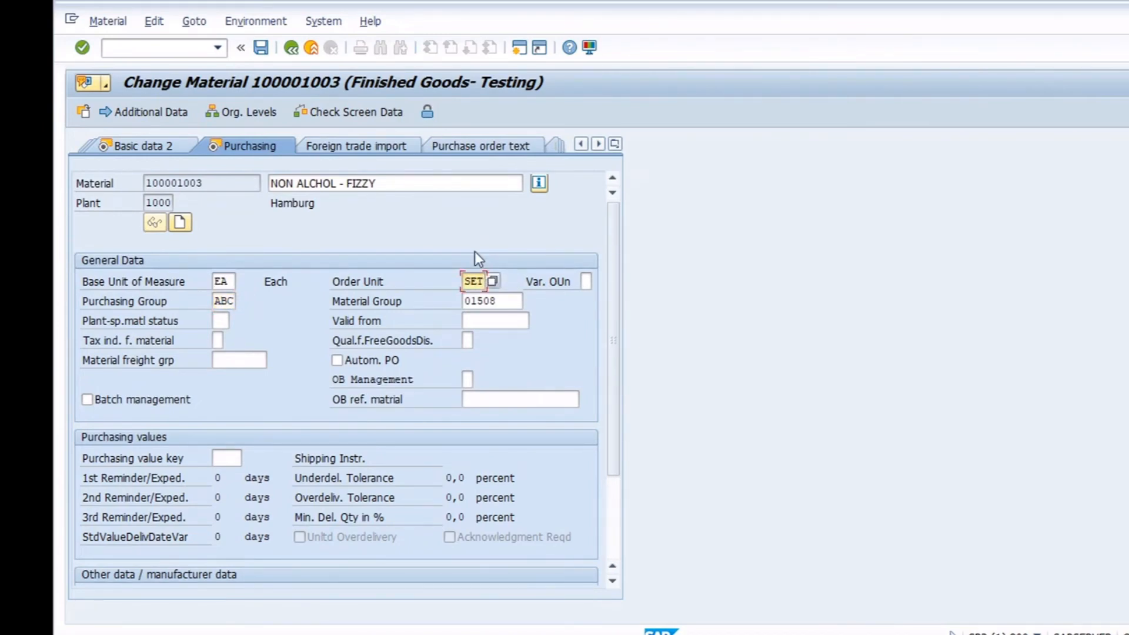
click(318, 50)
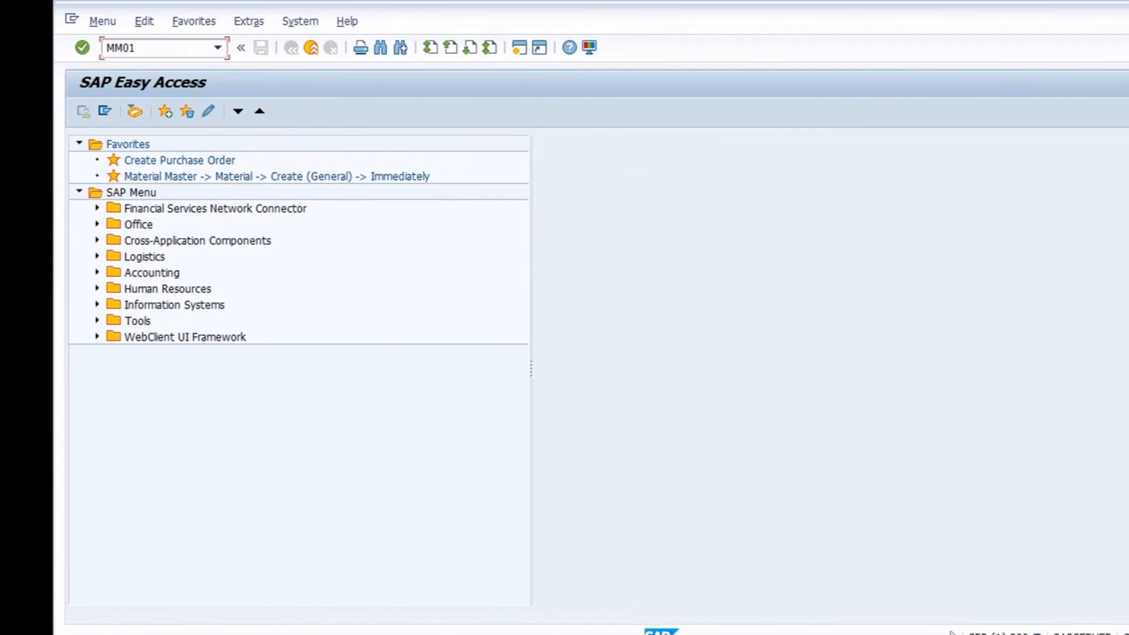
key(Return)
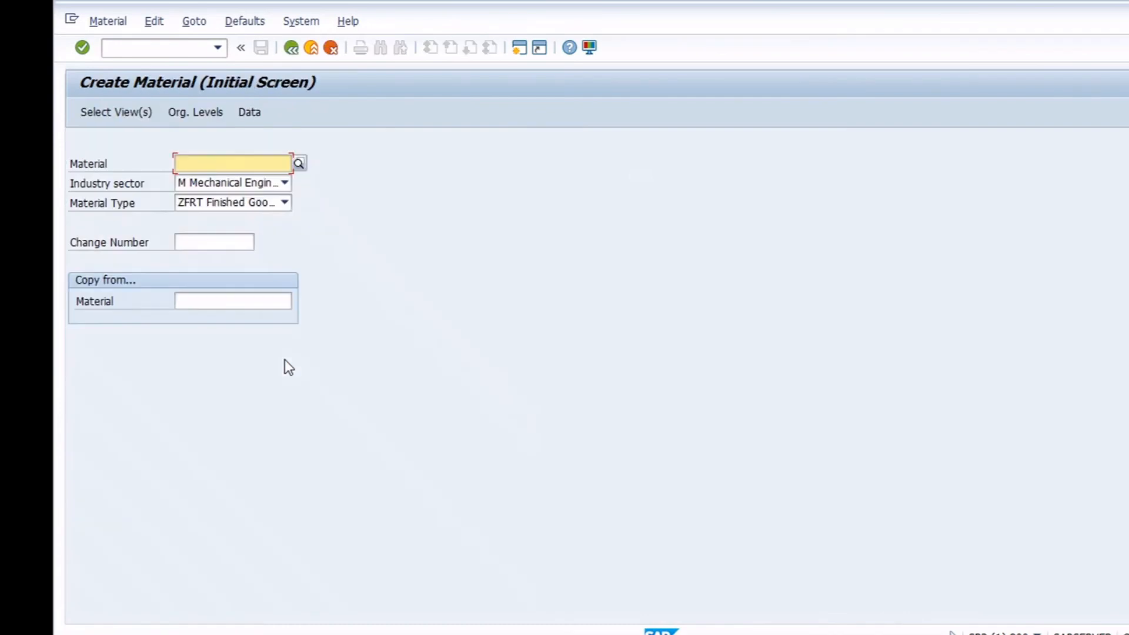
click(237, 164)
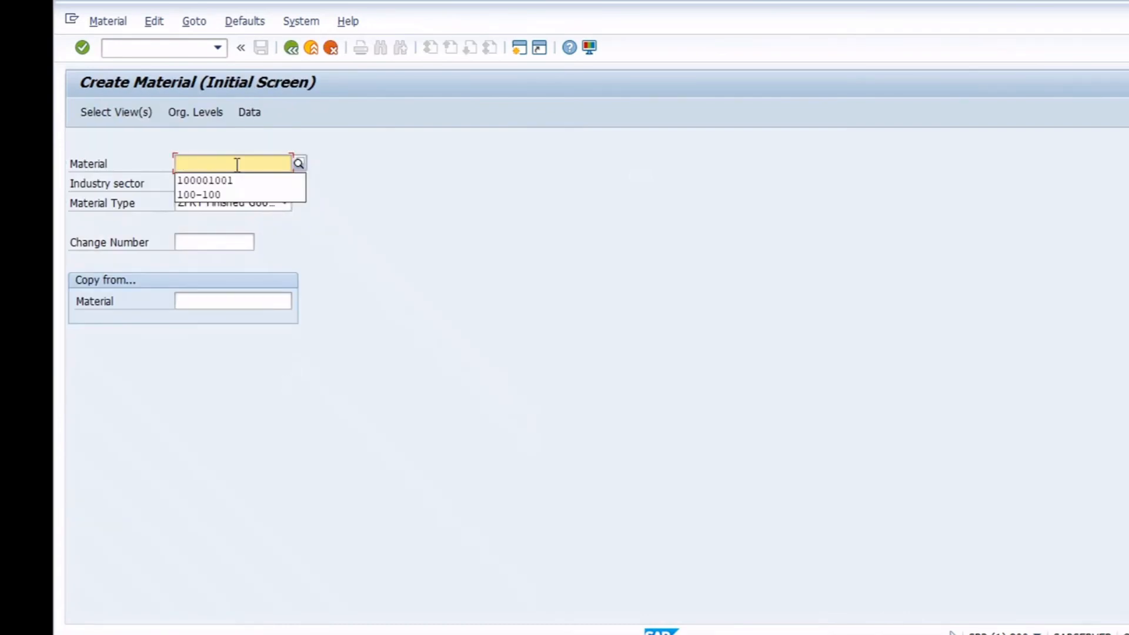
text(100001003)
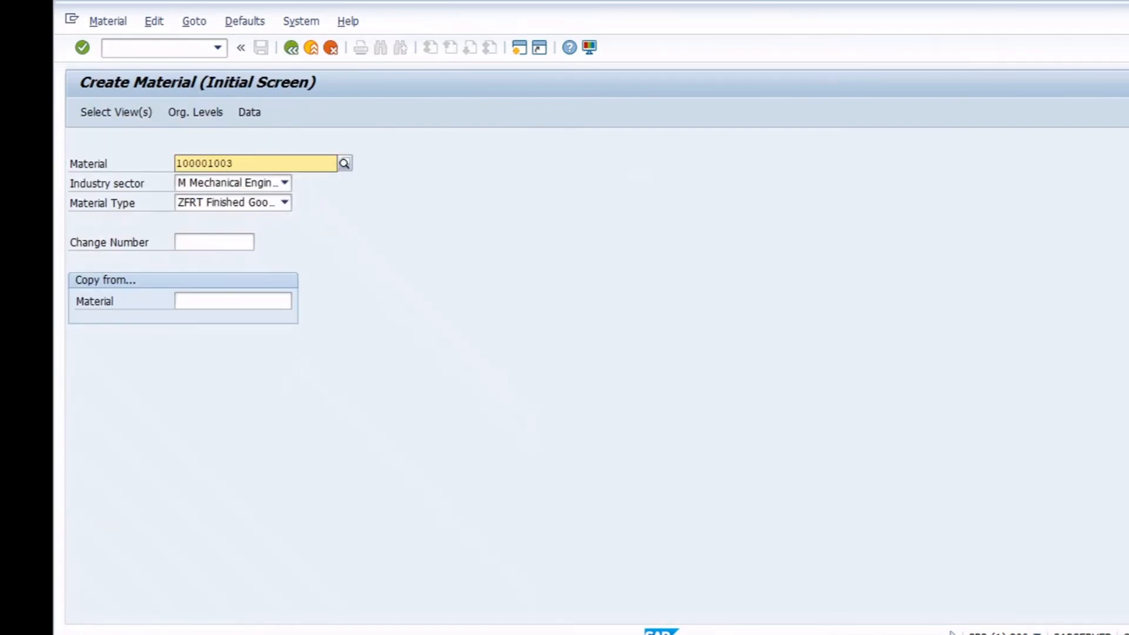
key(Return)
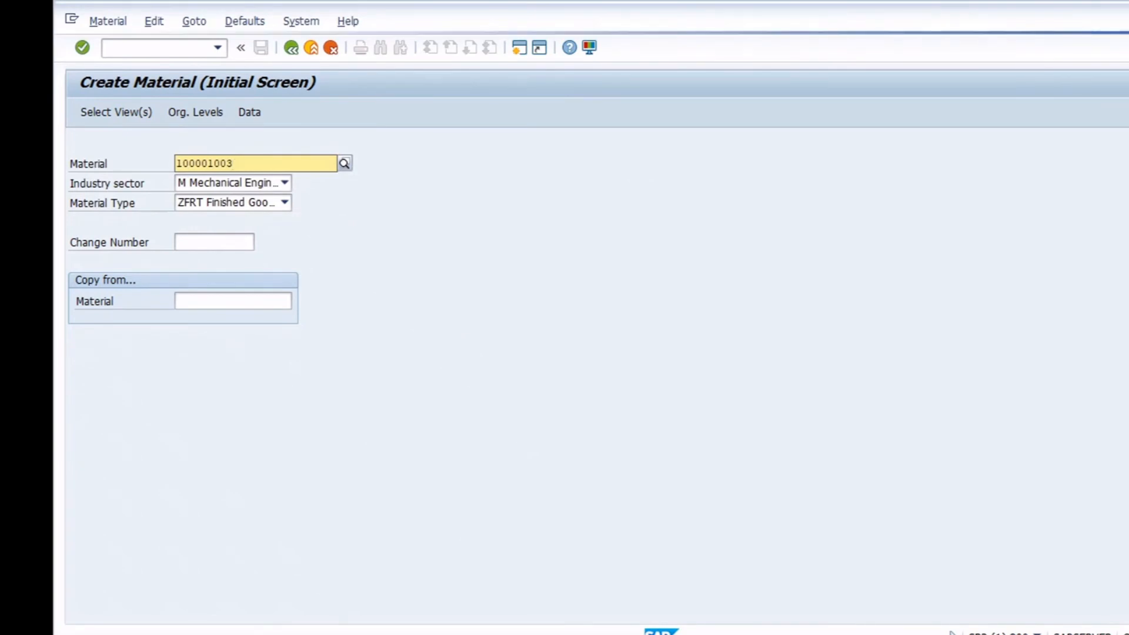
key(BackSpace)
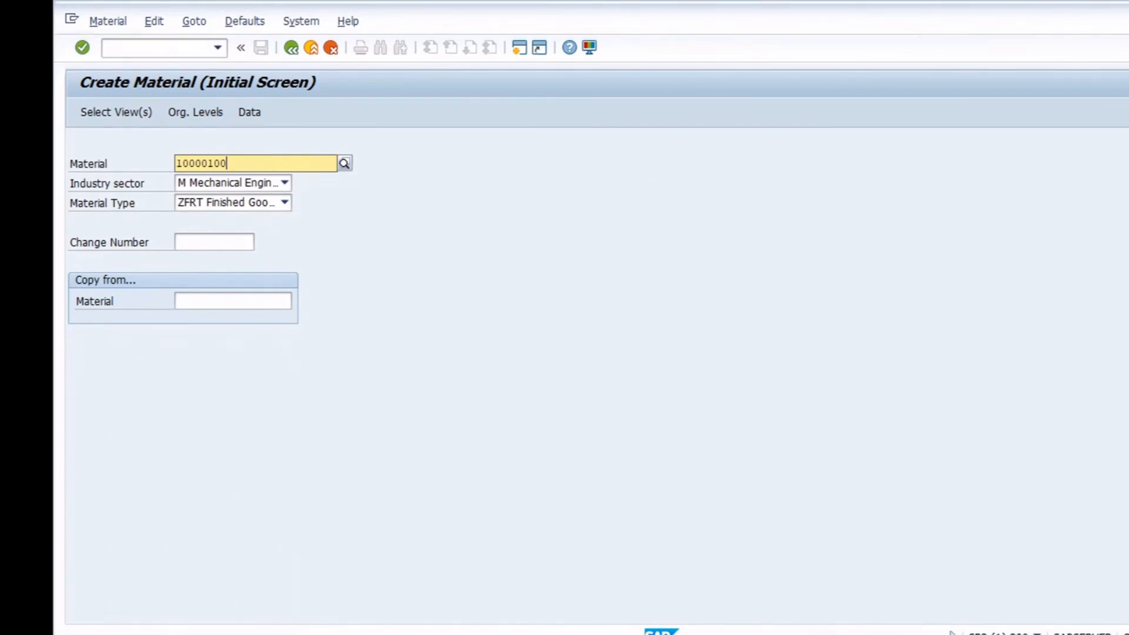
key(BackSpace)
key(BackSpace)
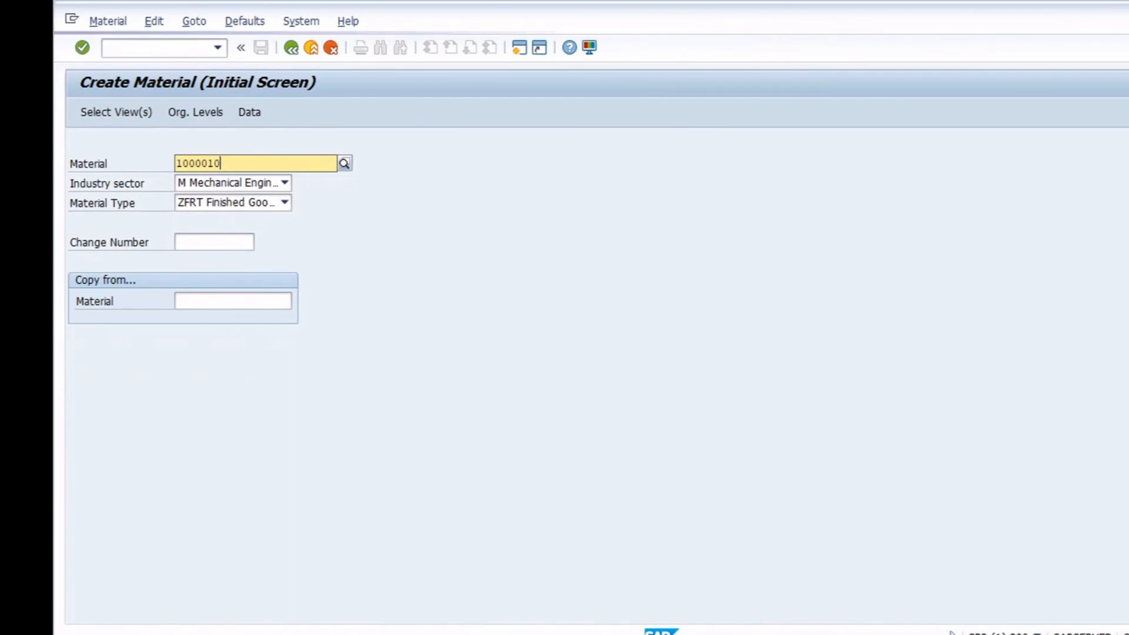
key(BackSpace)
key(BackSpace)
key(BackSpace)
key(BackSpace)
key(BackSpace)
key(BackSpace)
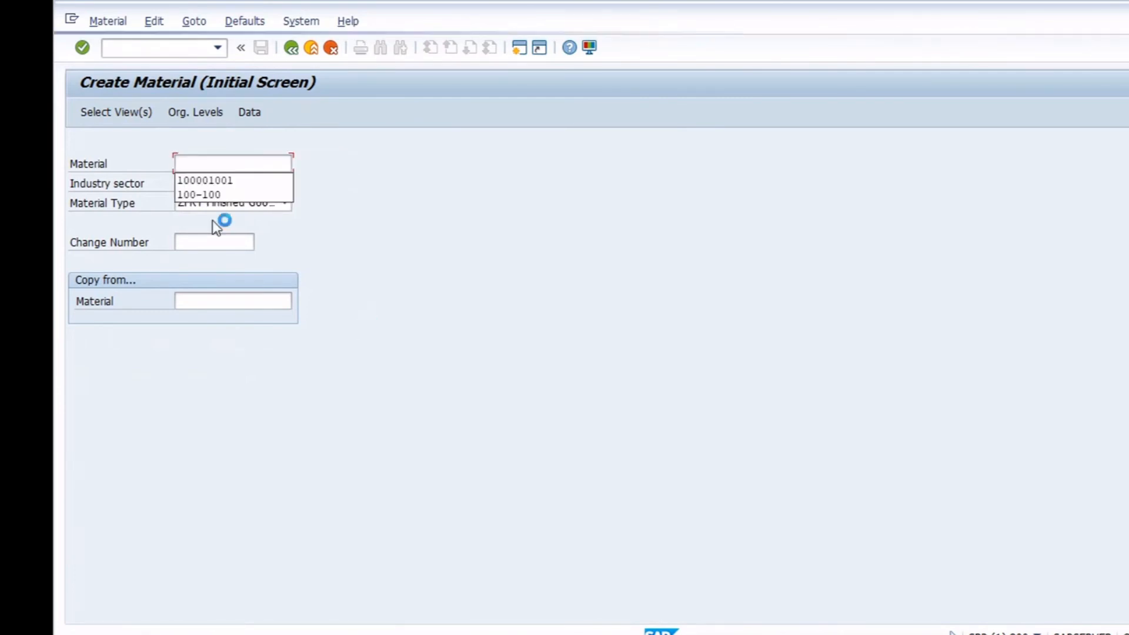
click(204, 180)
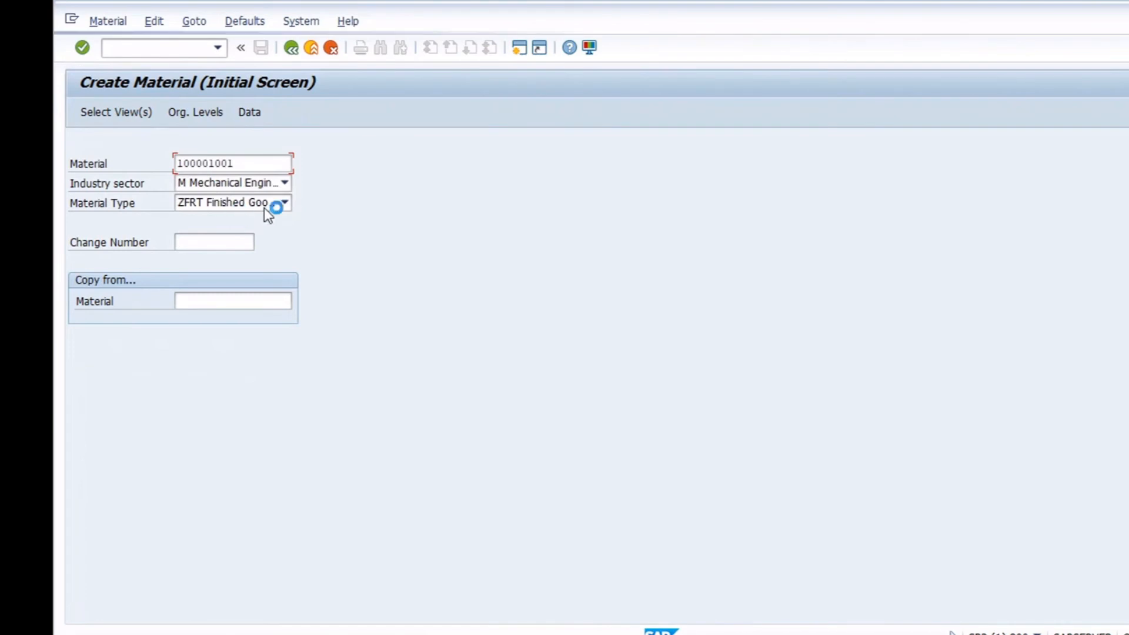
Open a new session with the Display Material transaction MM03 and copy the material number 100001003
click(73, 20)
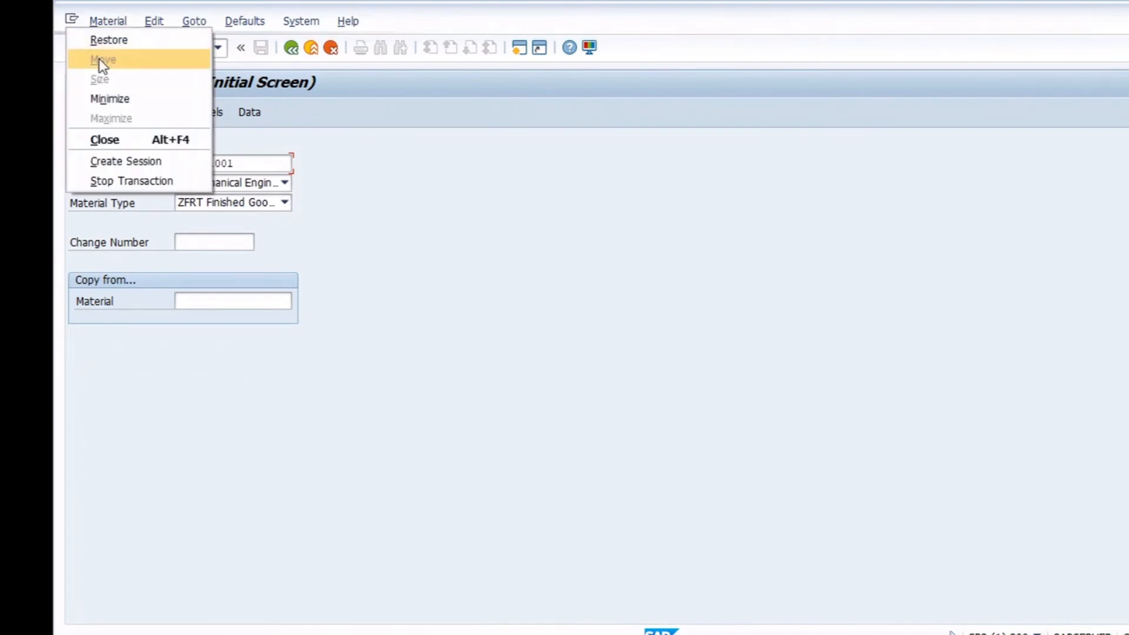
click(151, 156)
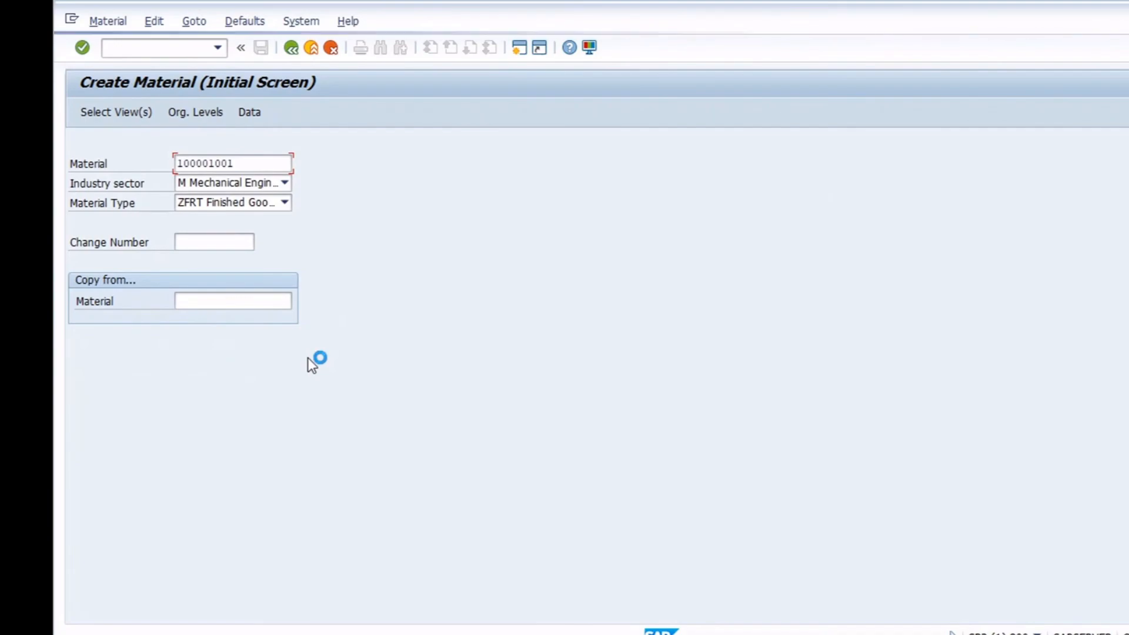
text(mm03)
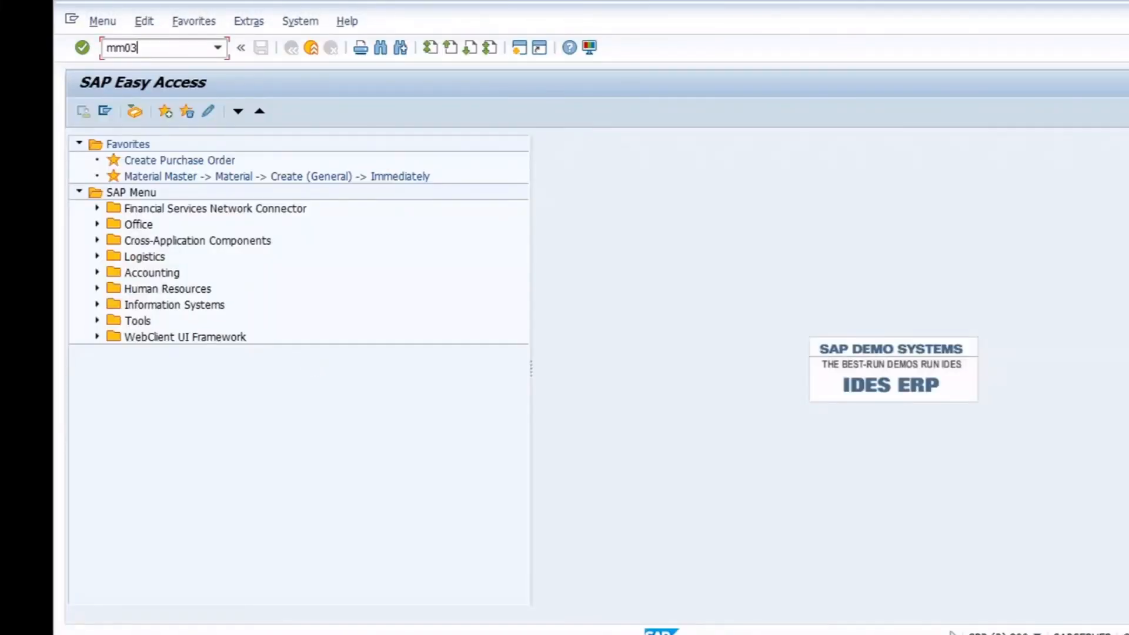
key(Return)
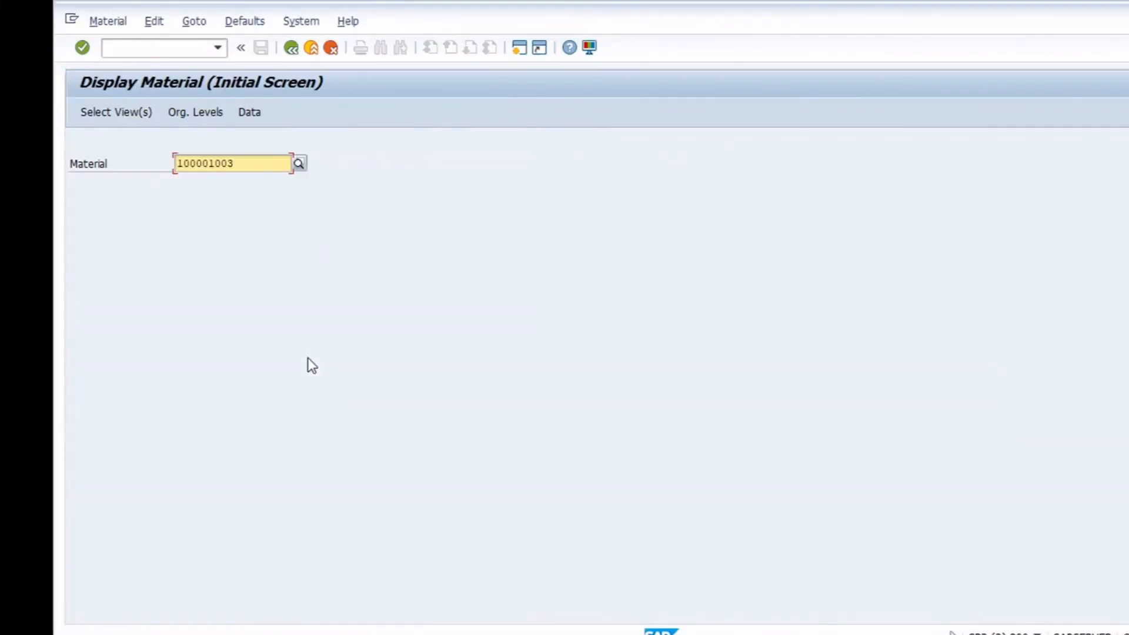
drag(238, 163, 159, 155)
key(ctrl+c)
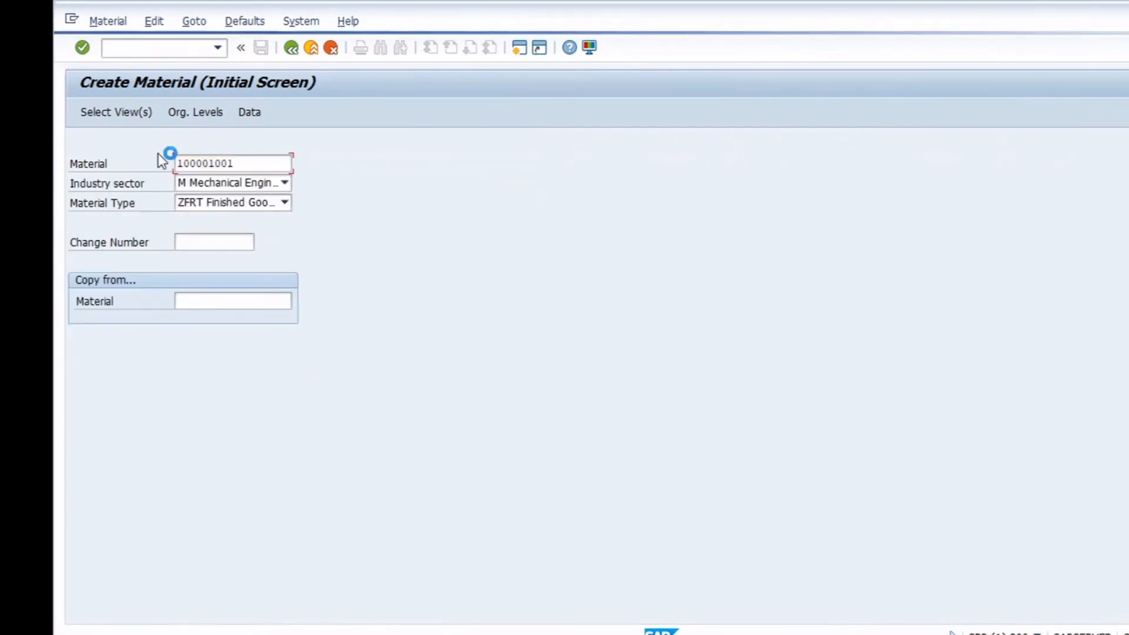
Start the Create Material transaction MM01 in another new session and enter the copied material number 100001003
click(71, 19)
click(122, 156)
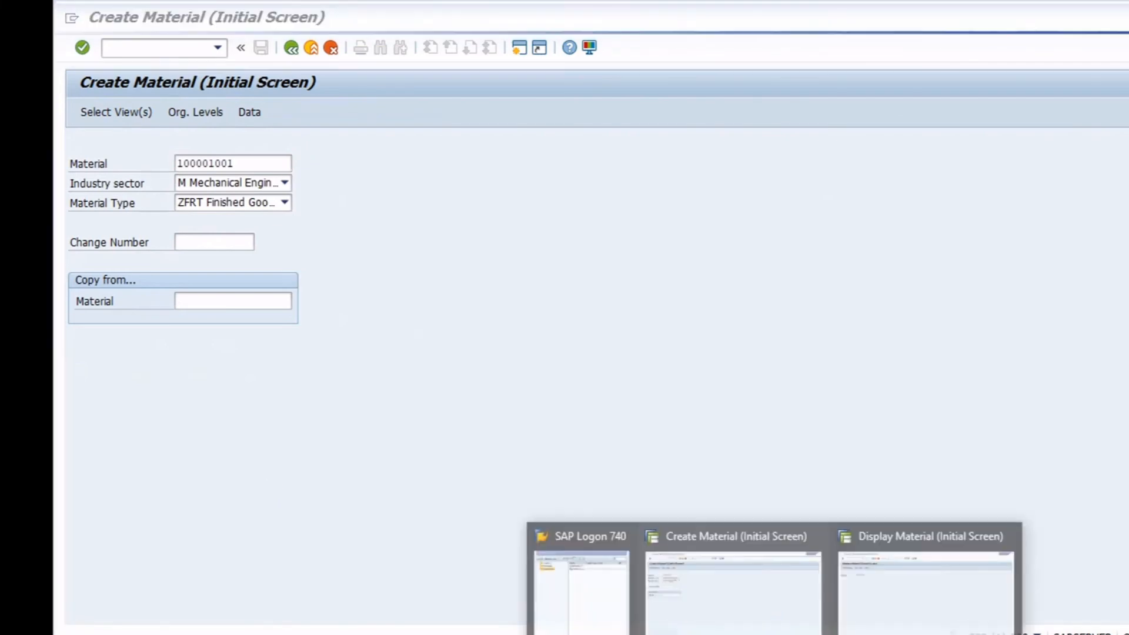
text(mm01)
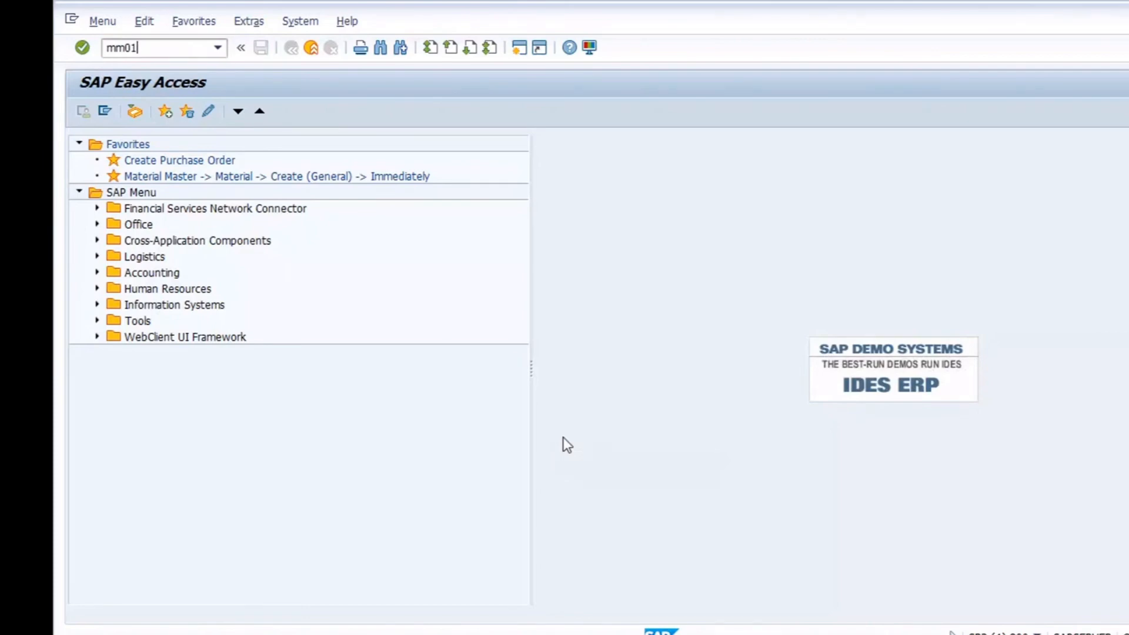
key(Return)
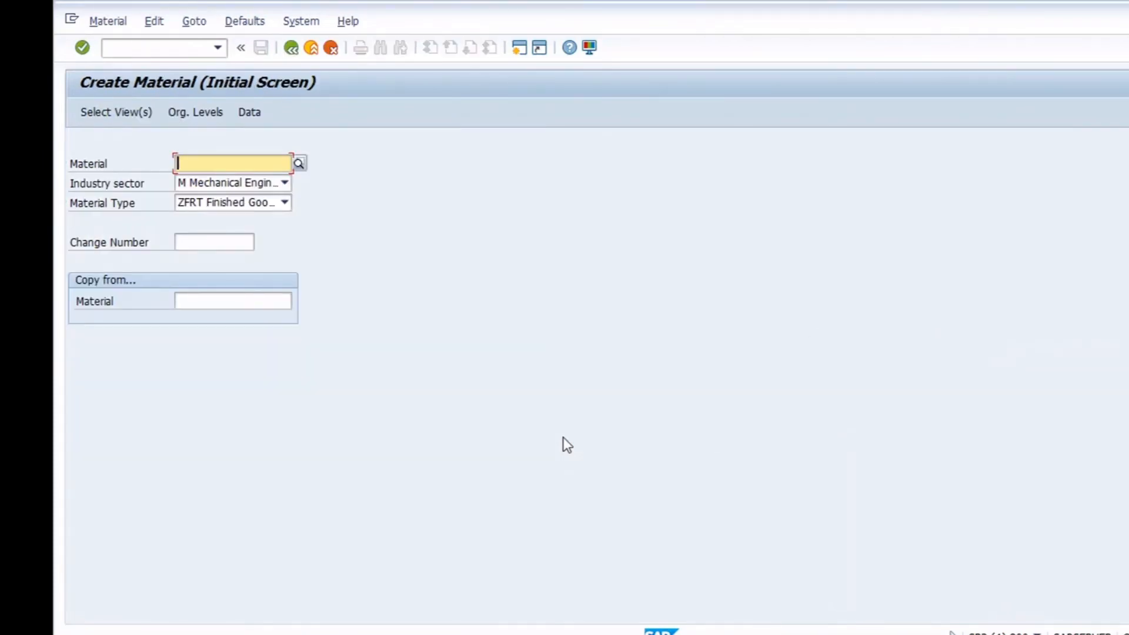
key(ctrl+v)
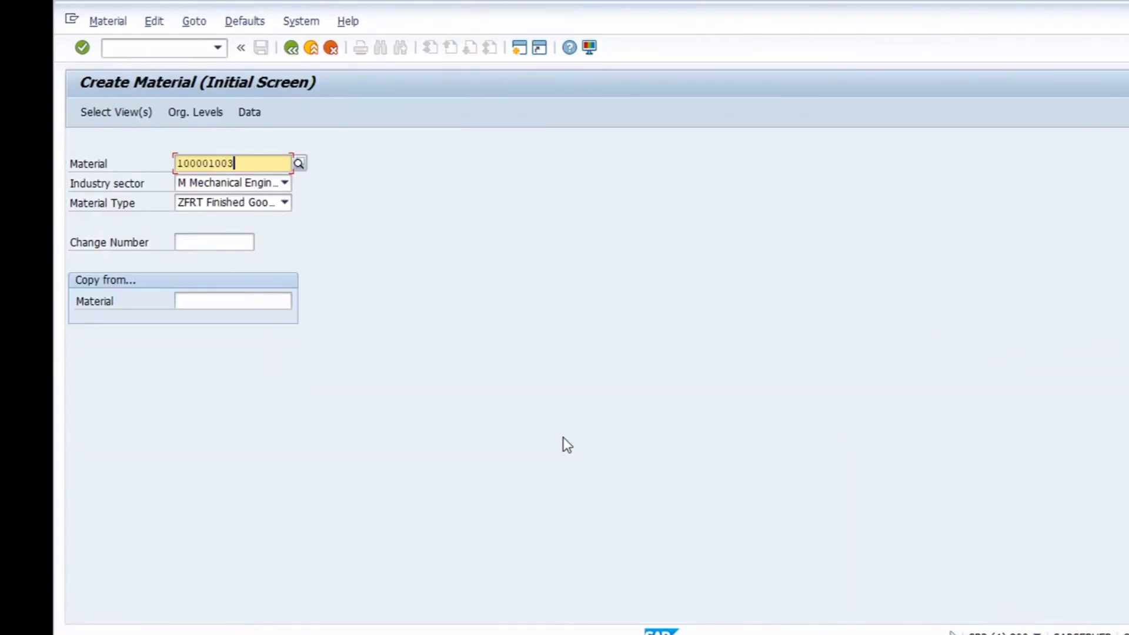
Select only the Purchasing view and open it for the material at plant 1100
click(115, 116)
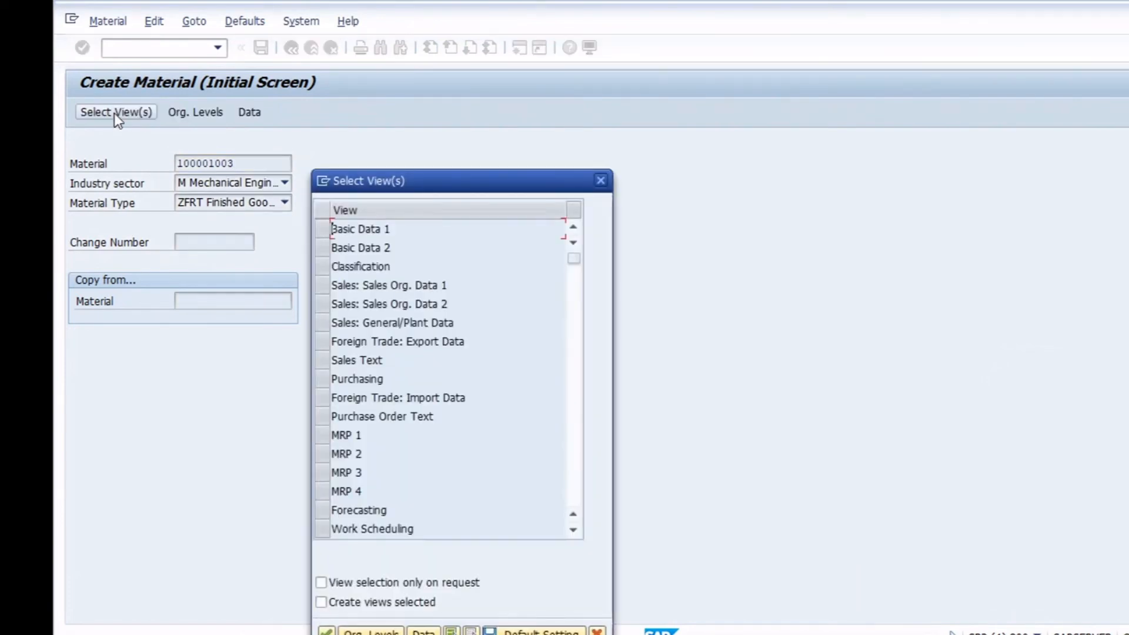
click(326, 380)
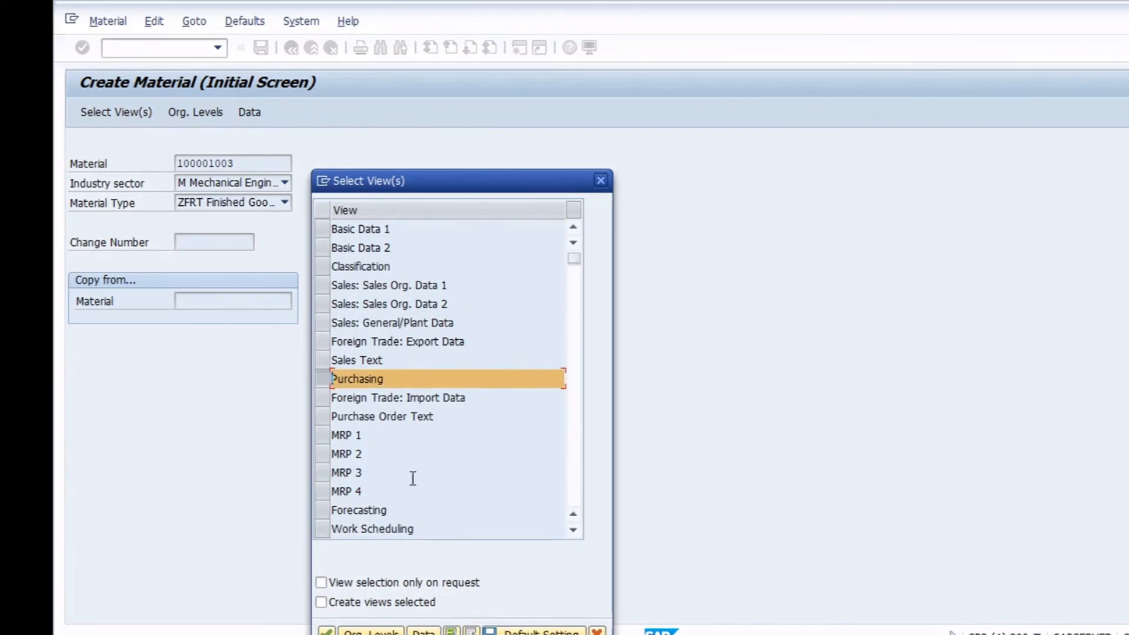
click(365, 632)
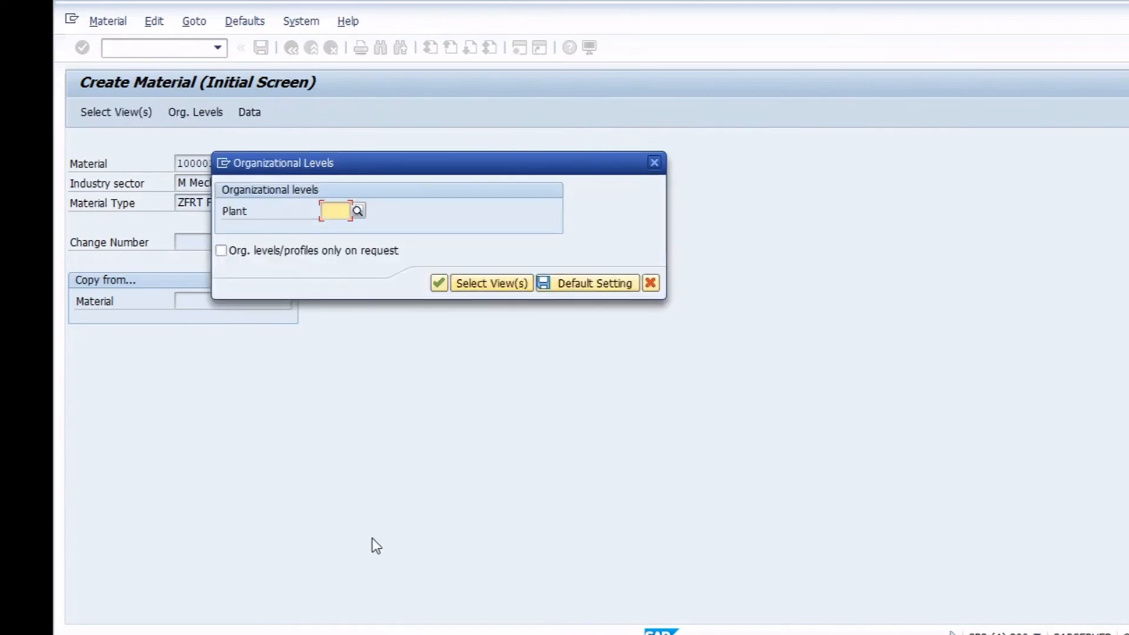
text(1100)
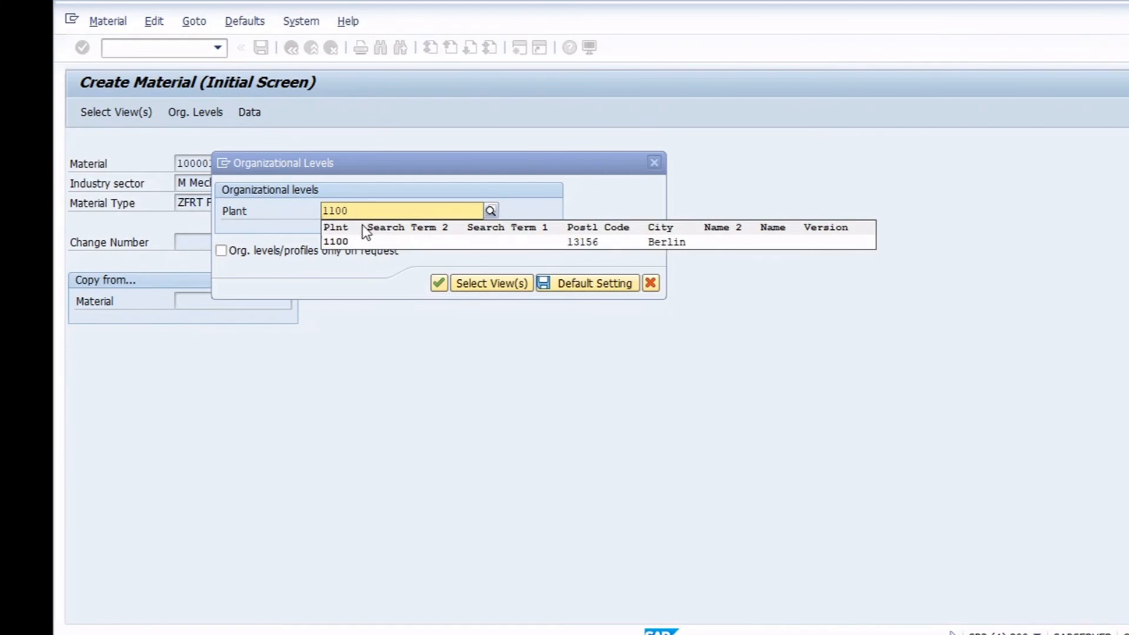
click(342, 245)
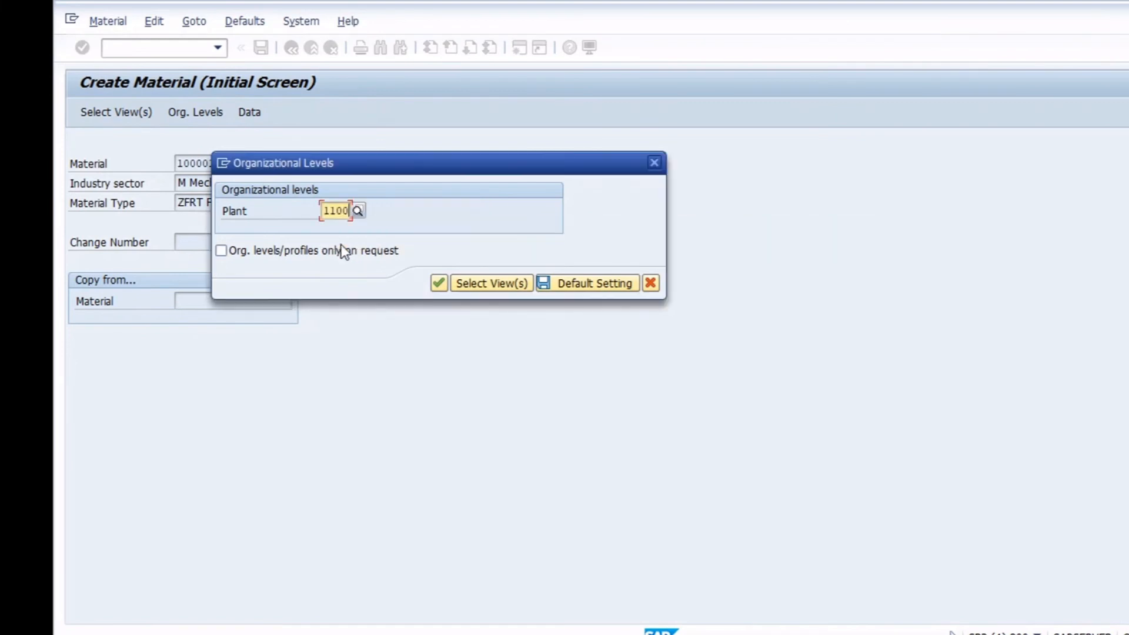
click(436, 282)
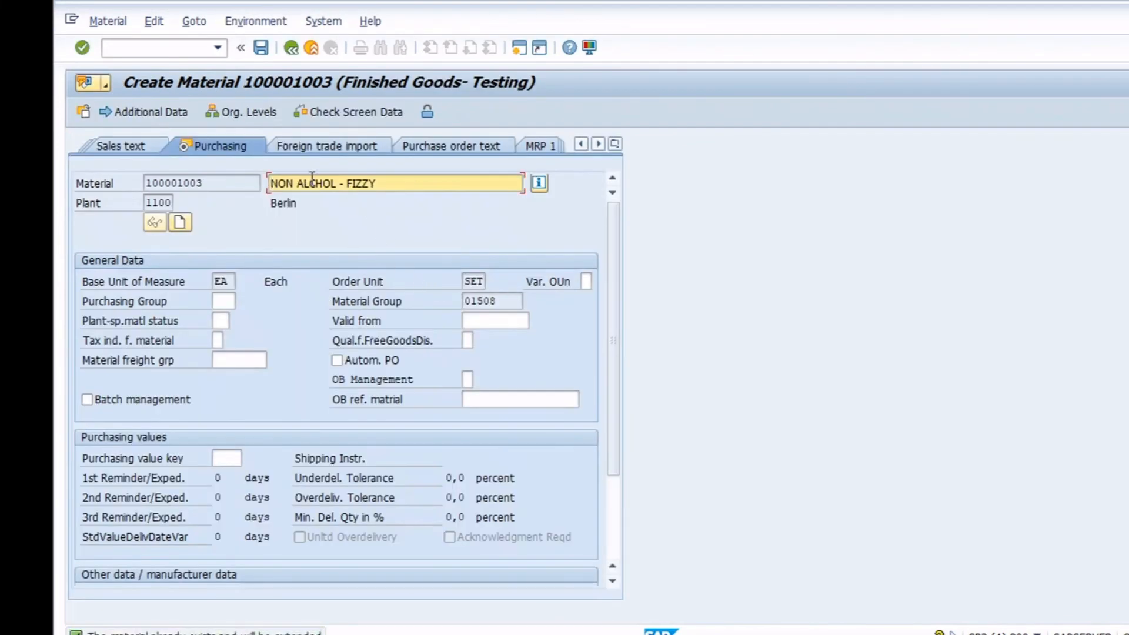
Assign purchasing group 000 to the material for plant 1100, check the plant, and save the extension
click(224, 302)
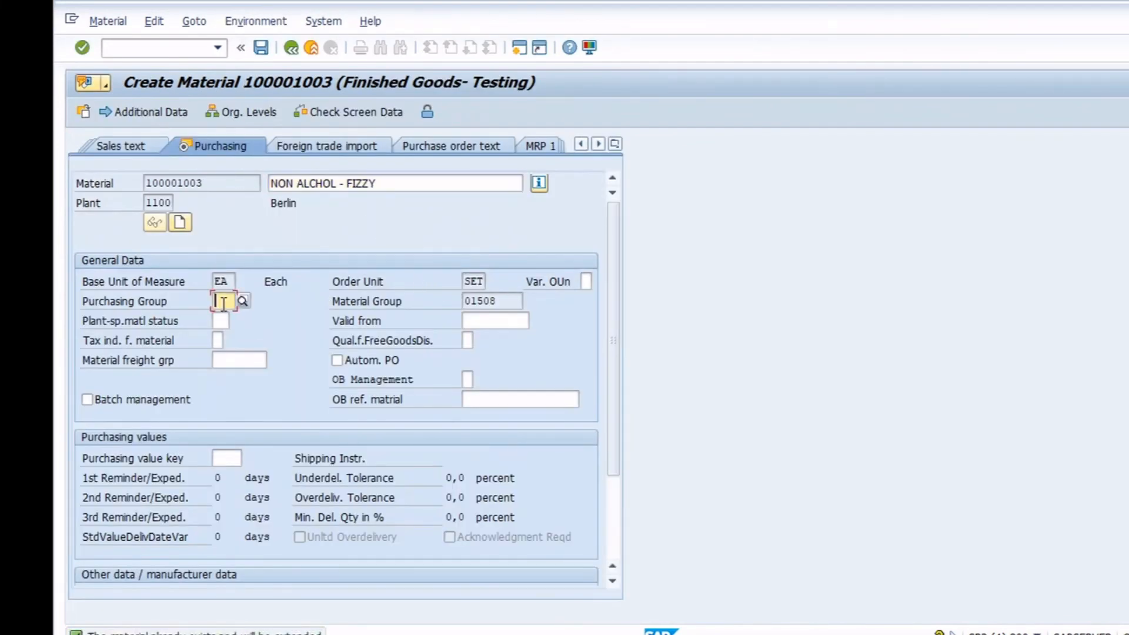
click(242, 300)
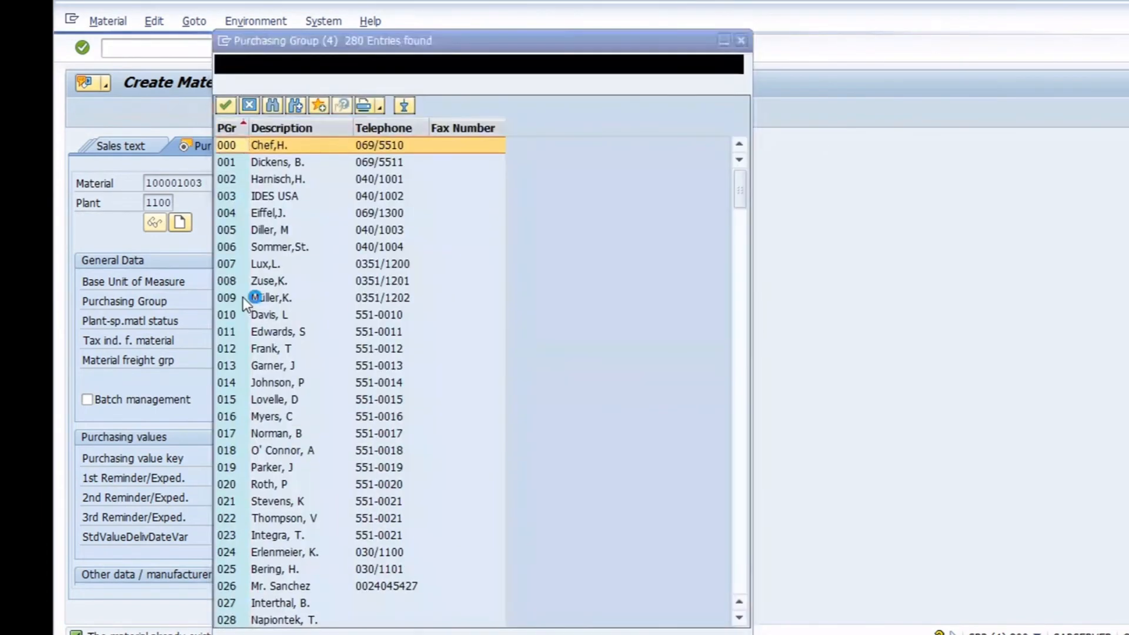
click(269, 143)
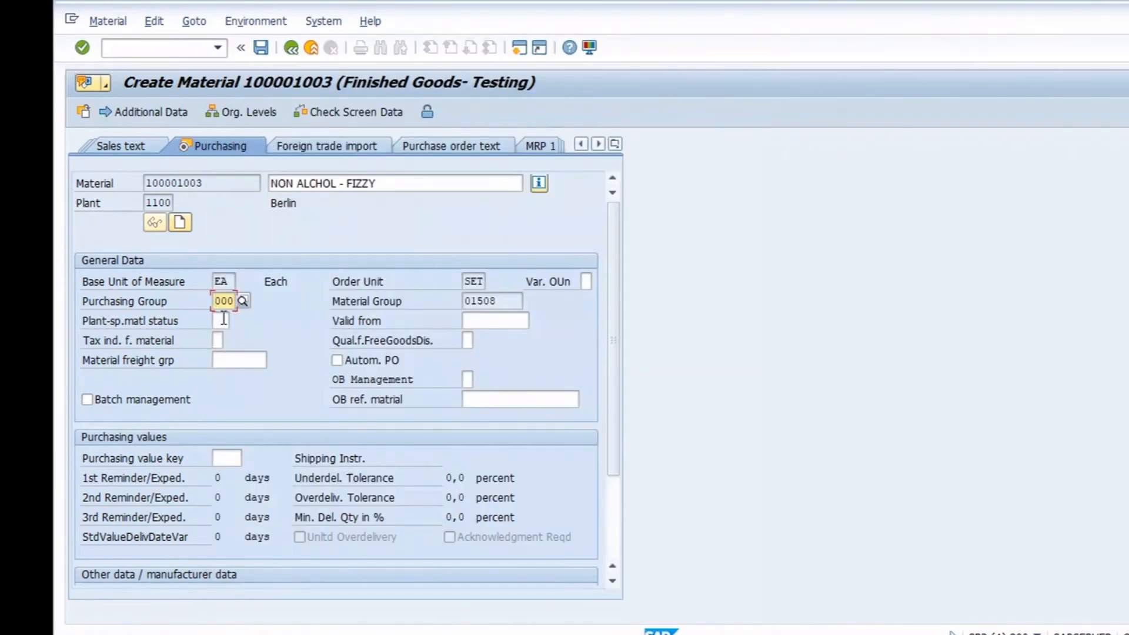
click(154, 202)
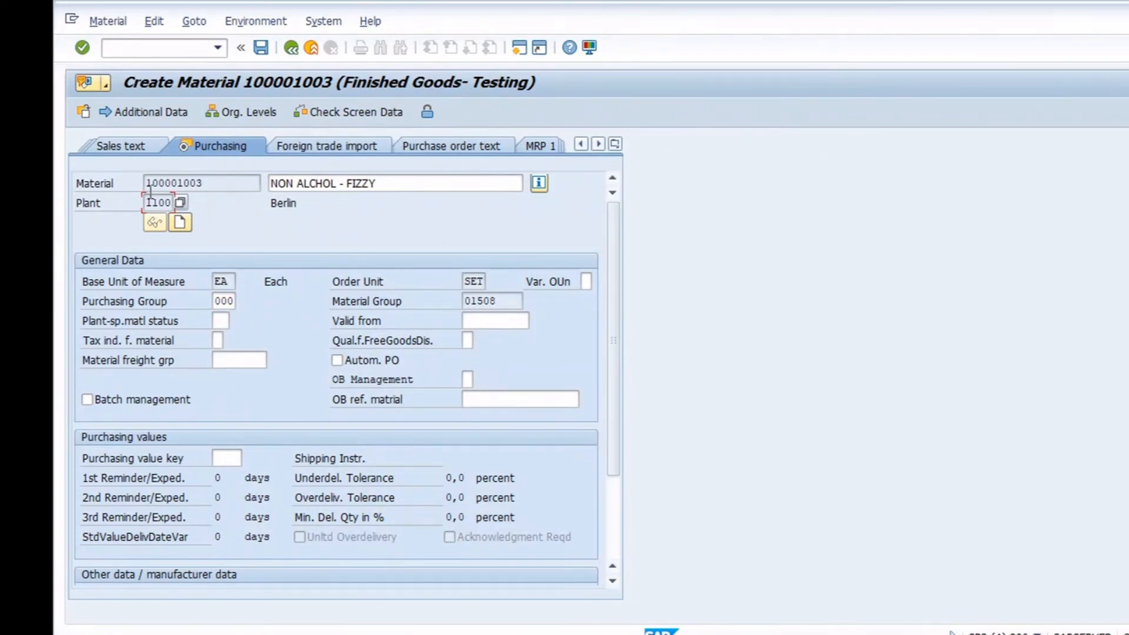
click(226, 303)
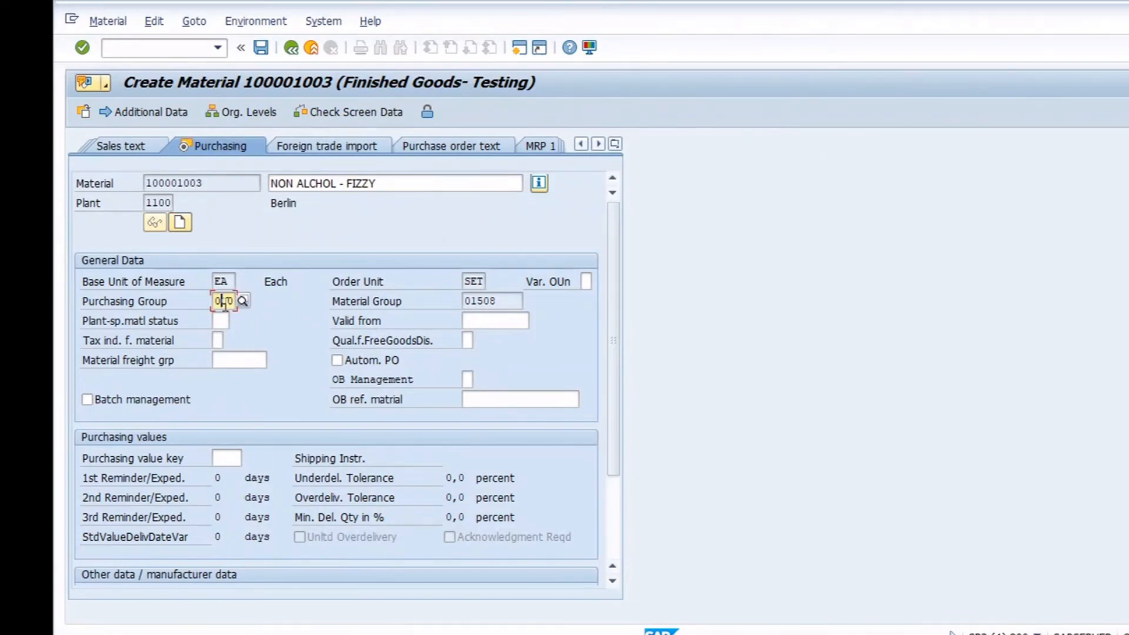
click(262, 47)
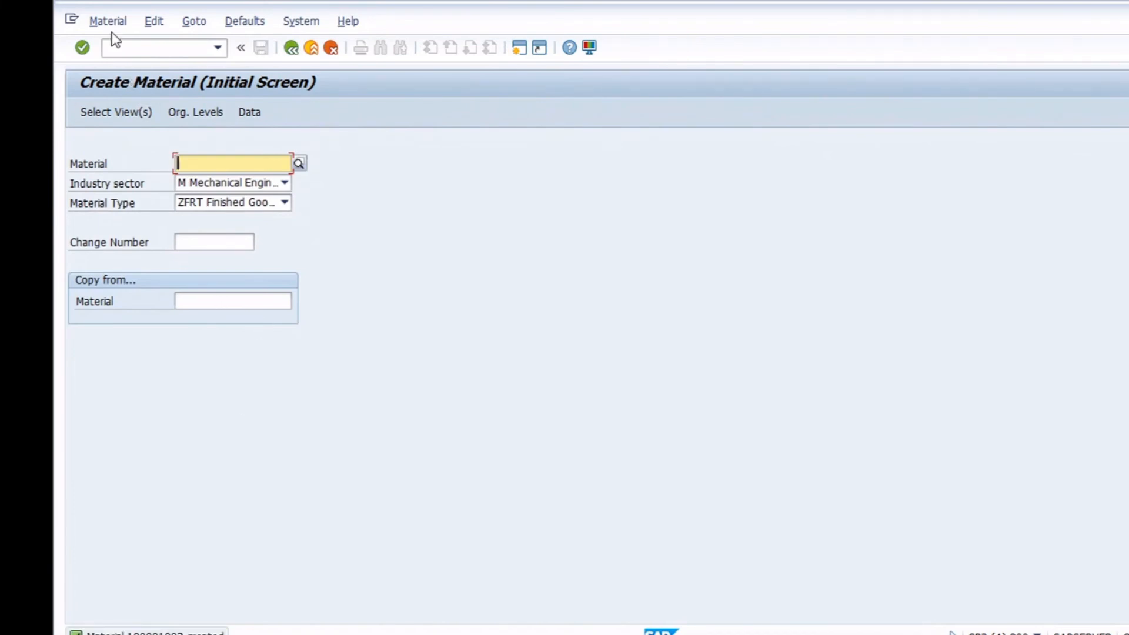
Run the Materials List transaction MM60 for material 100001003, then return to the start screen
click(136, 49)
text(/nmm60)
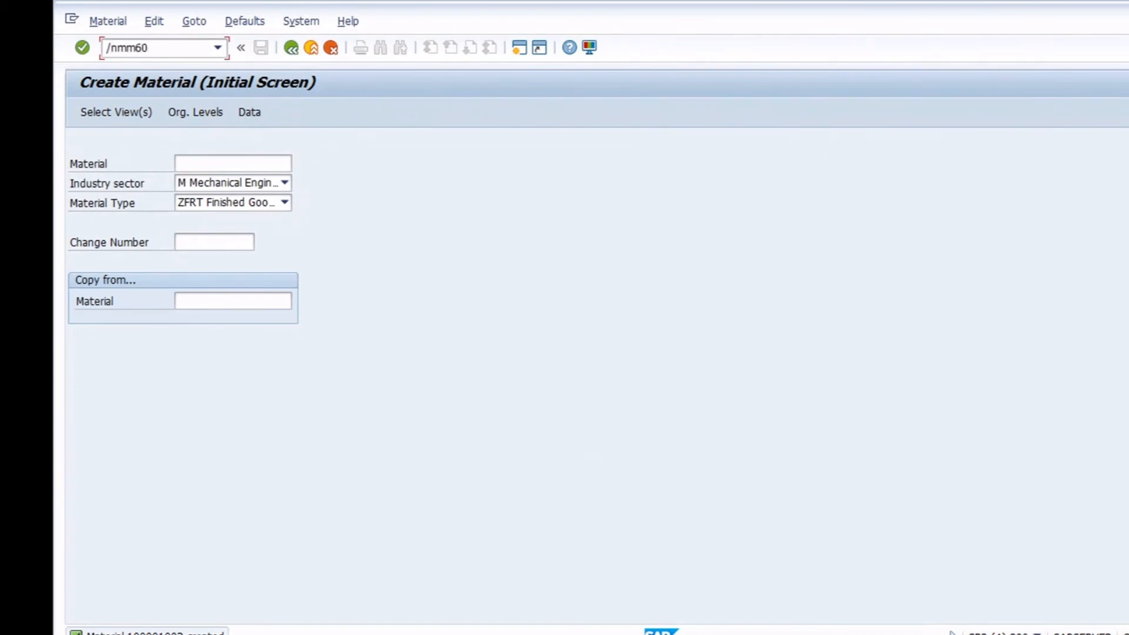
key(Return)
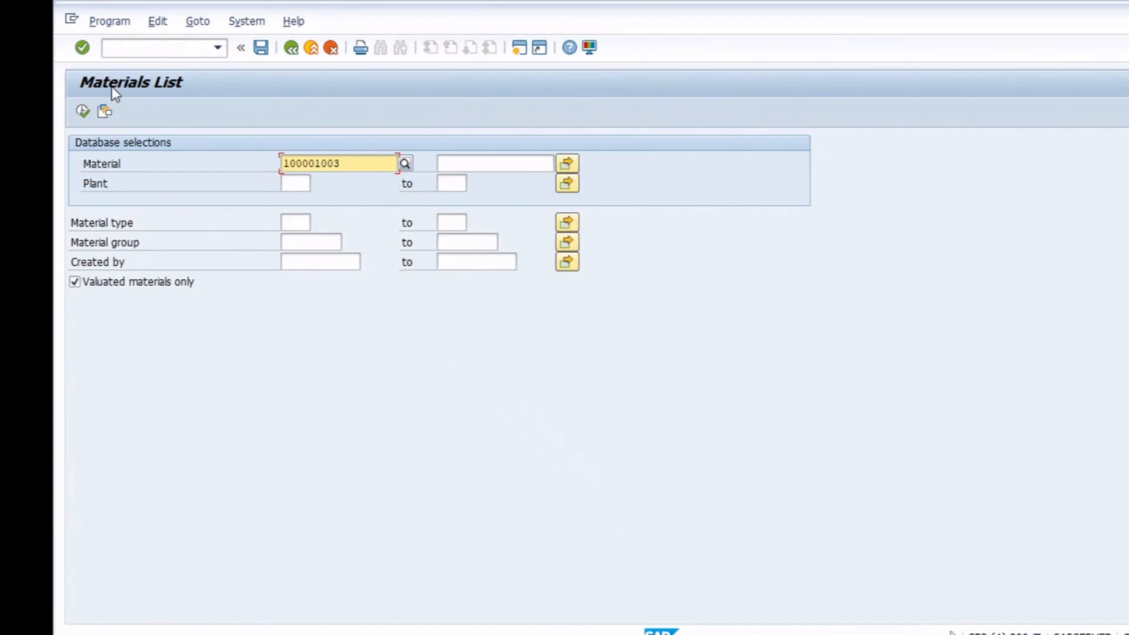
click(80, 109)
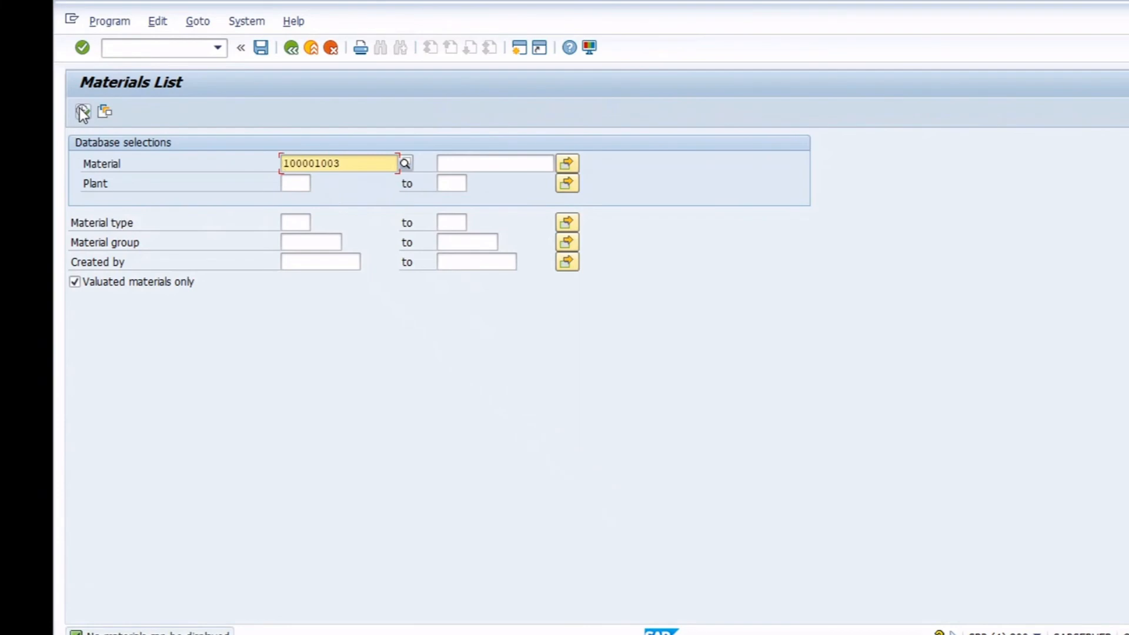
click(83, 111)
click(293, 49)
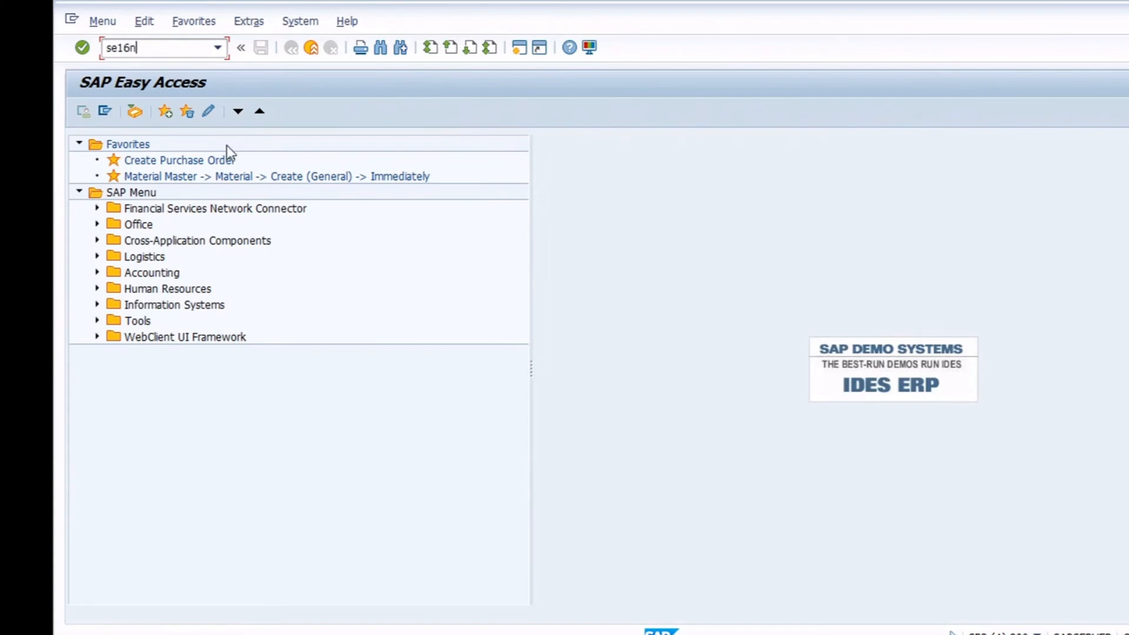
Query table MARC in transaction SE16N for material 100001003 and check its entries for plants 1000 and 1100
key(Return)
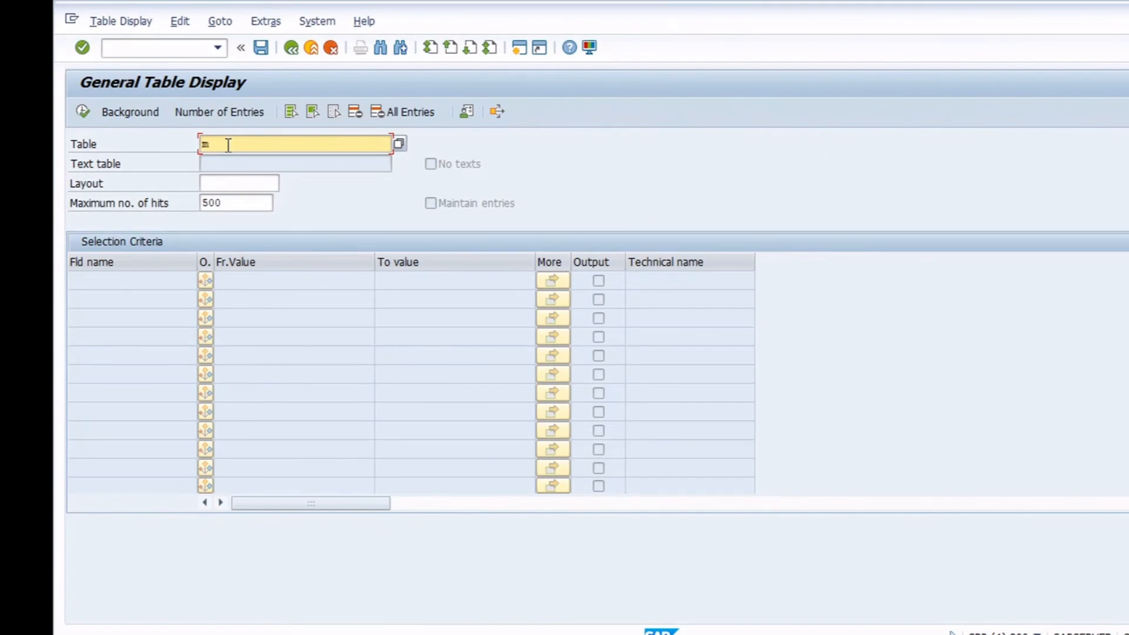
key(Return)
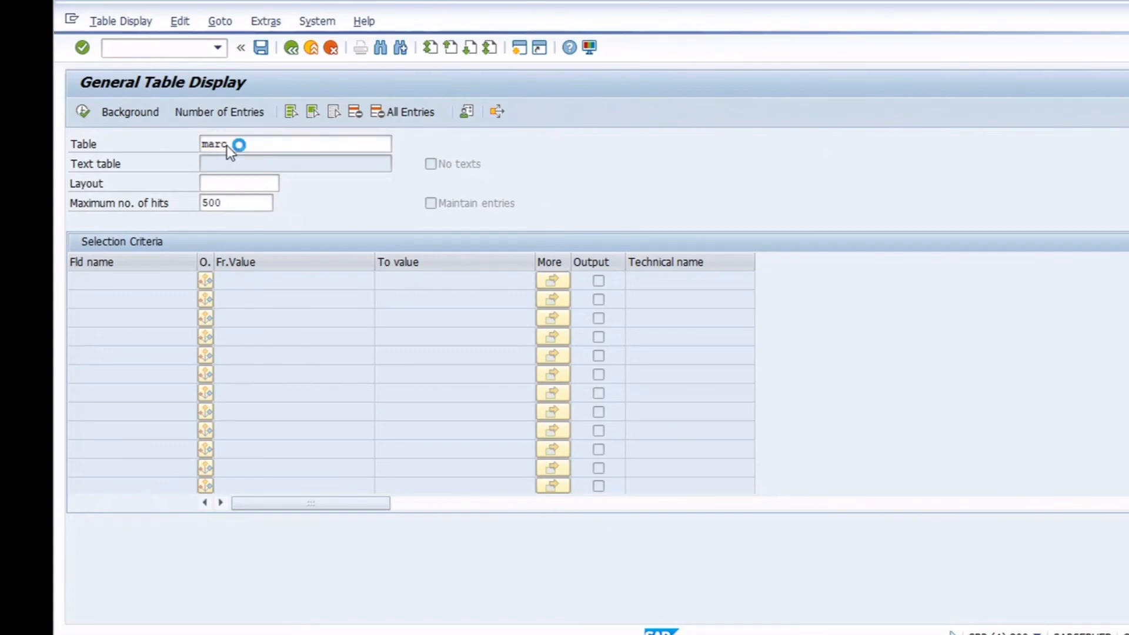
click(264, 303)
click(263, 303)
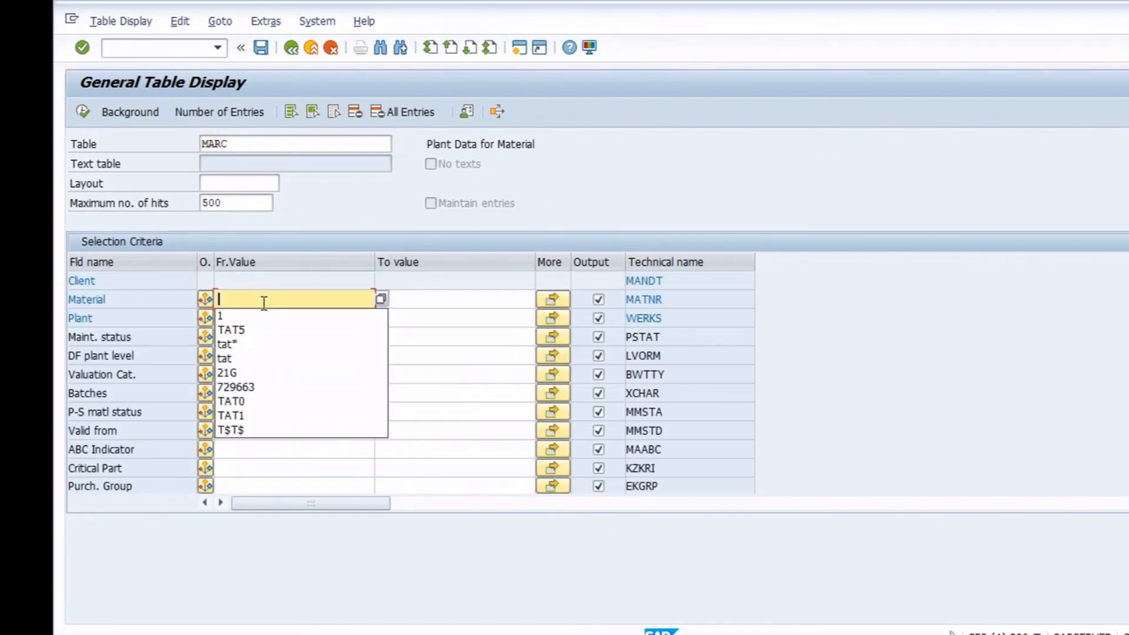
click(262, 301)
text(100001003)
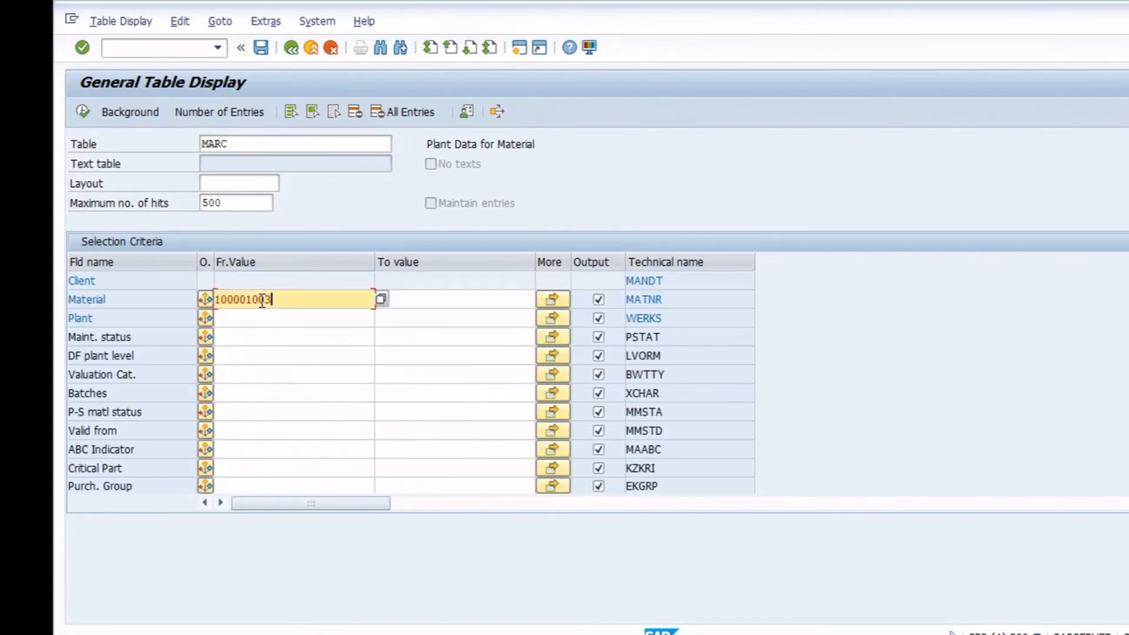
click(82, 110)
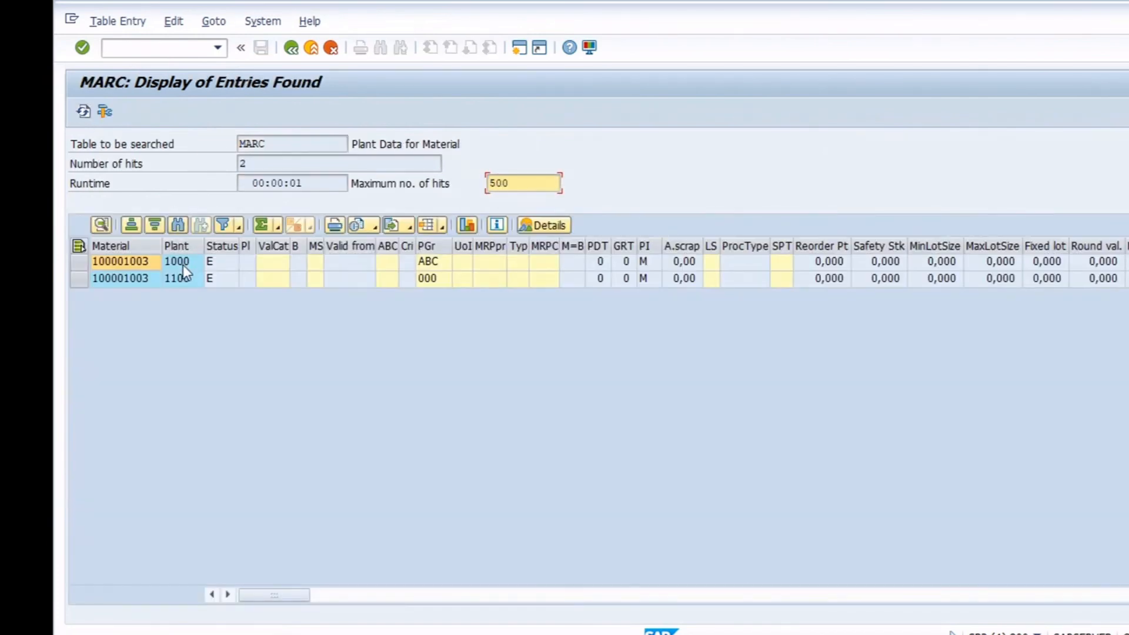
click(183, 265)
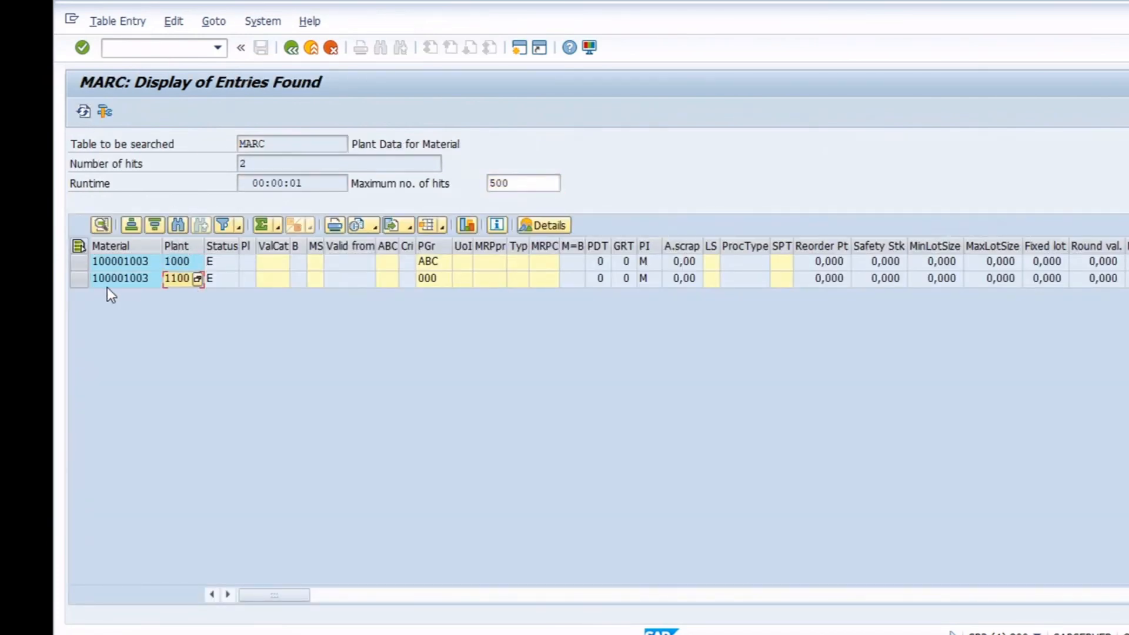
click(80, 281)
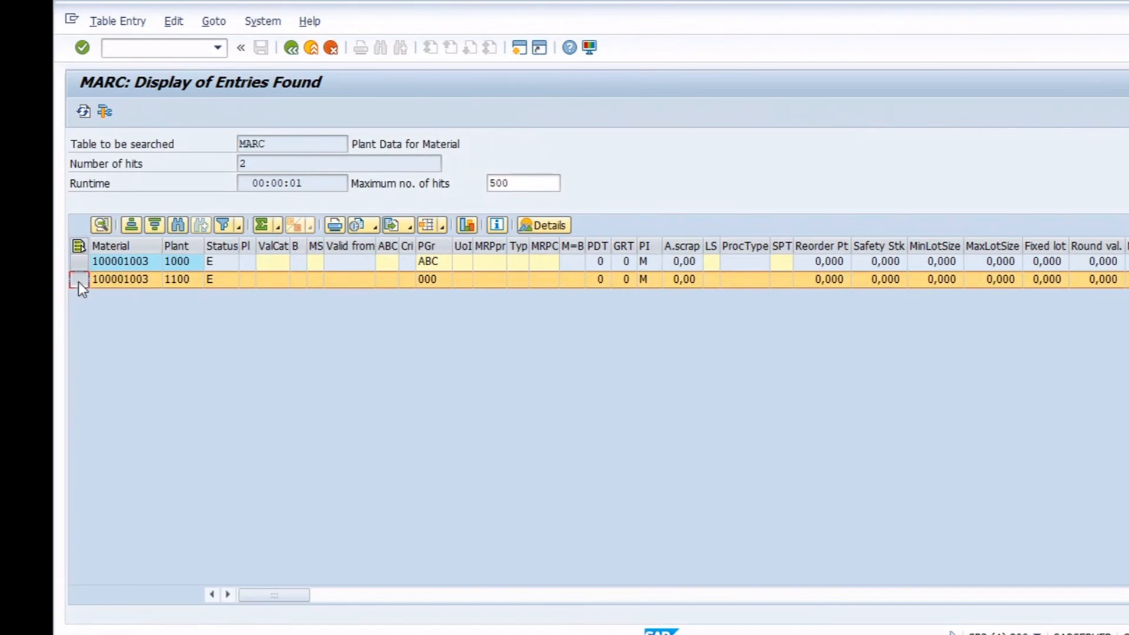
click(77, 264)
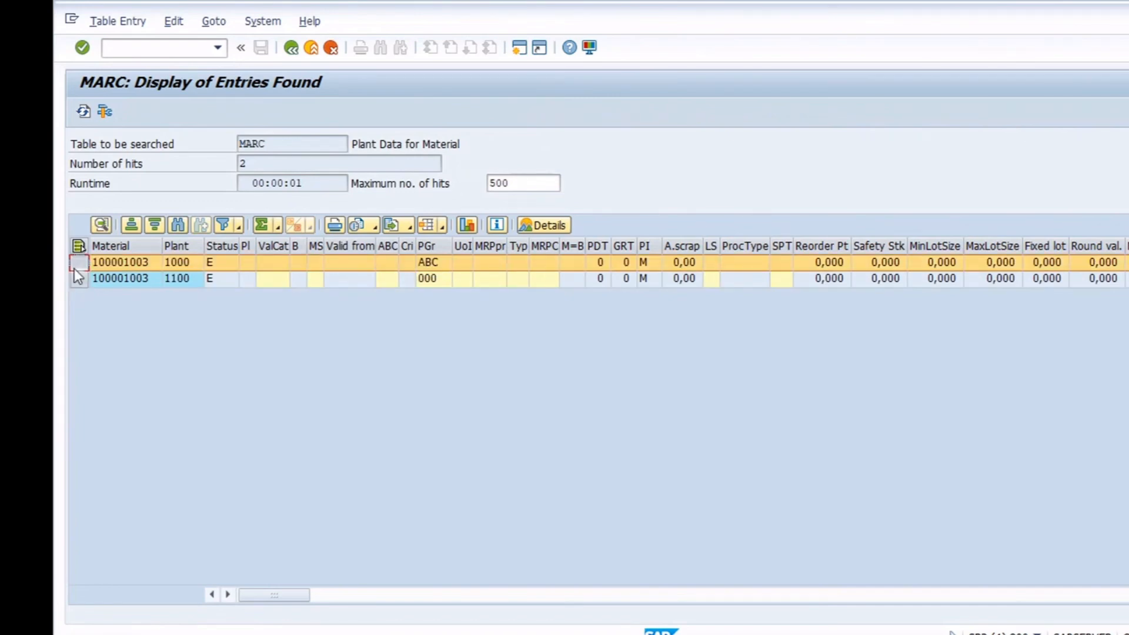
Leave the table display via MM60 and start the Create Material transaction MM01 with material 100001003
text(/nmm60)
key(Return)
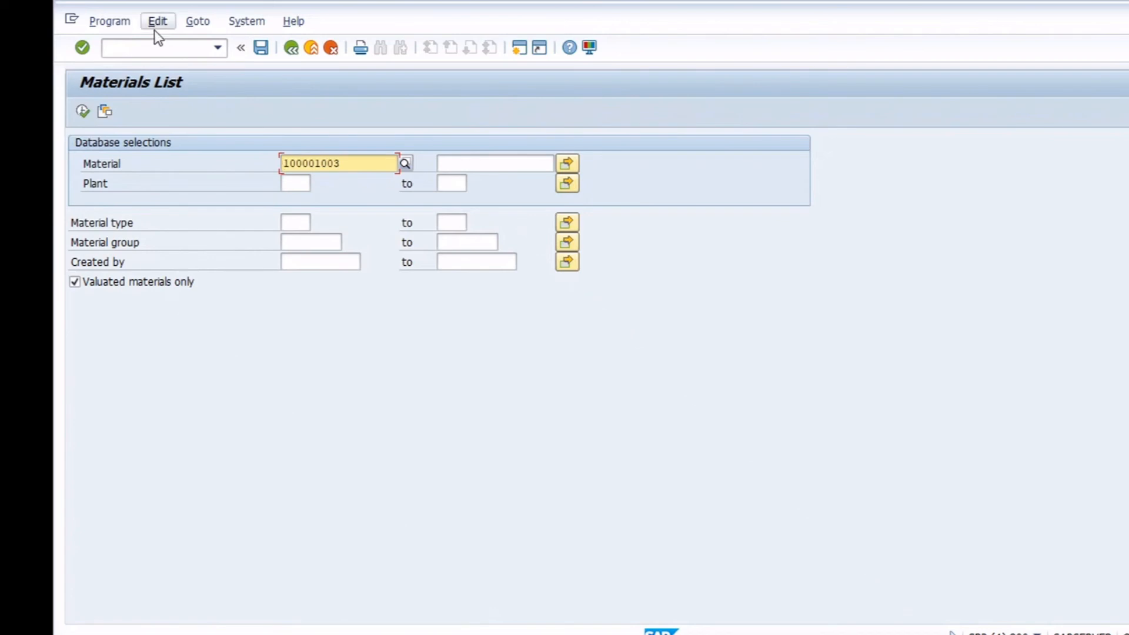
click(145, 47)
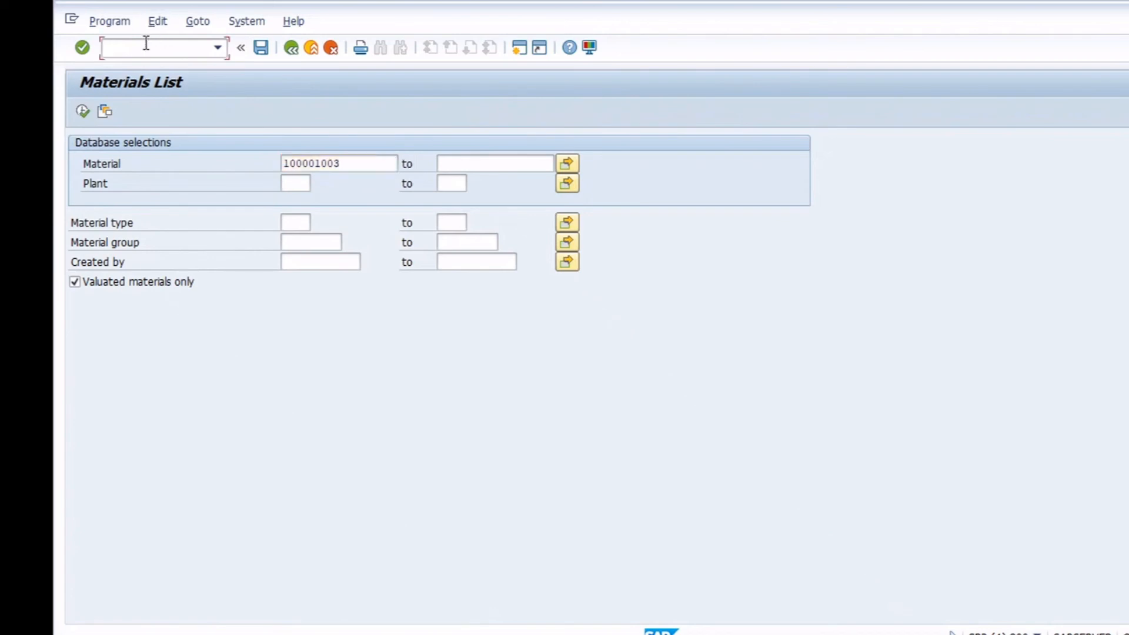
text(/nmm03)
key(Return)
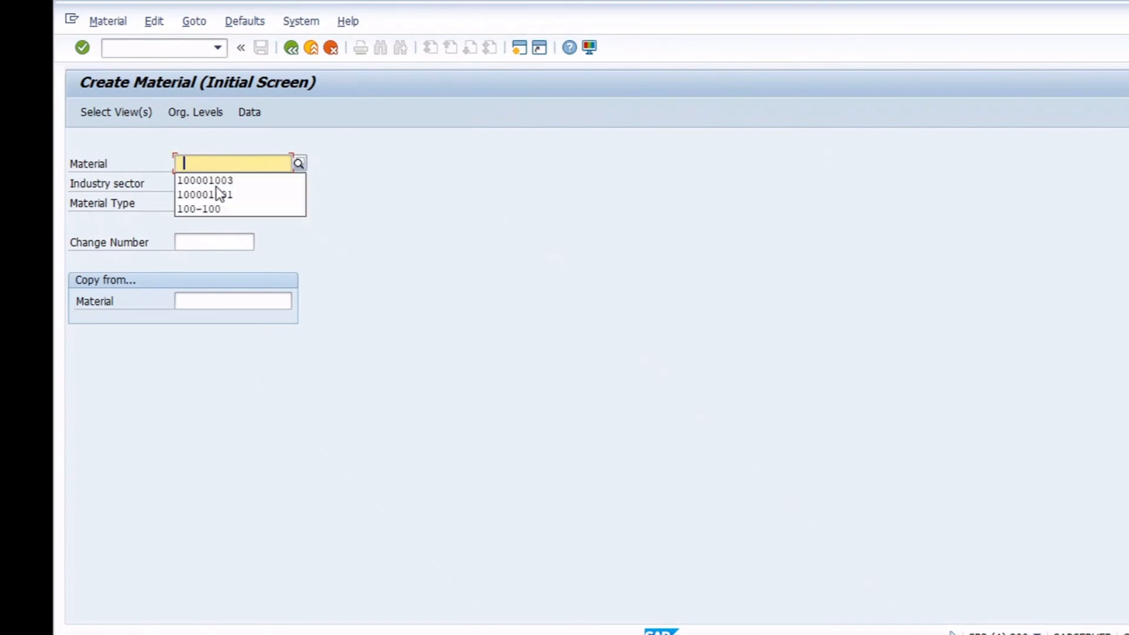
key(Down)
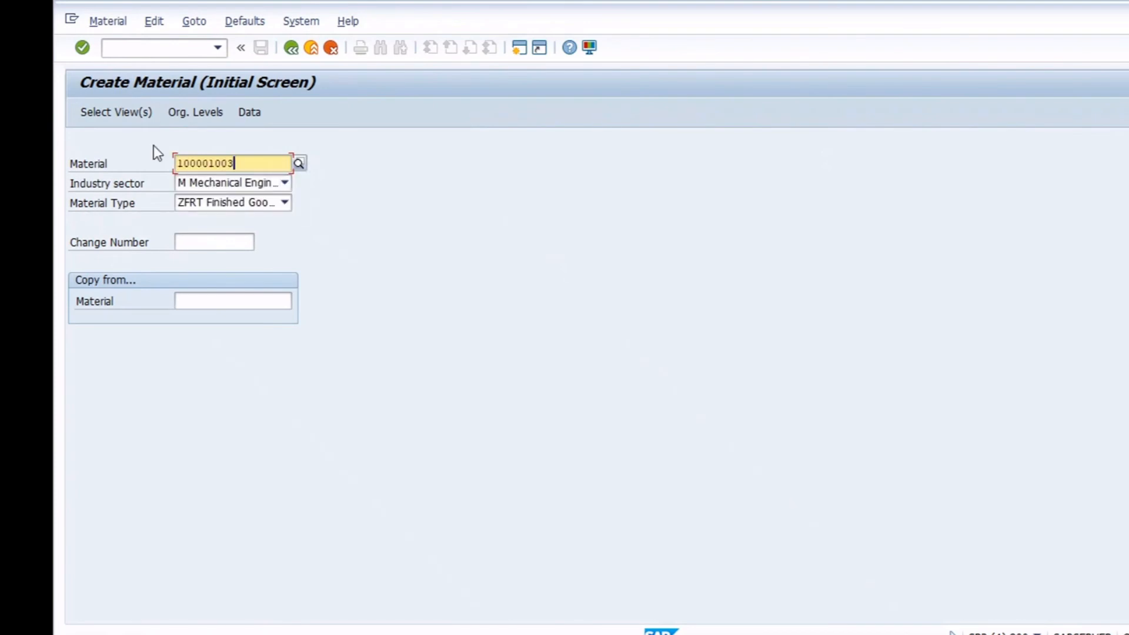
Select the Accounting 1 and Accounting 2 views for extending material 100001003
click(117, 113)
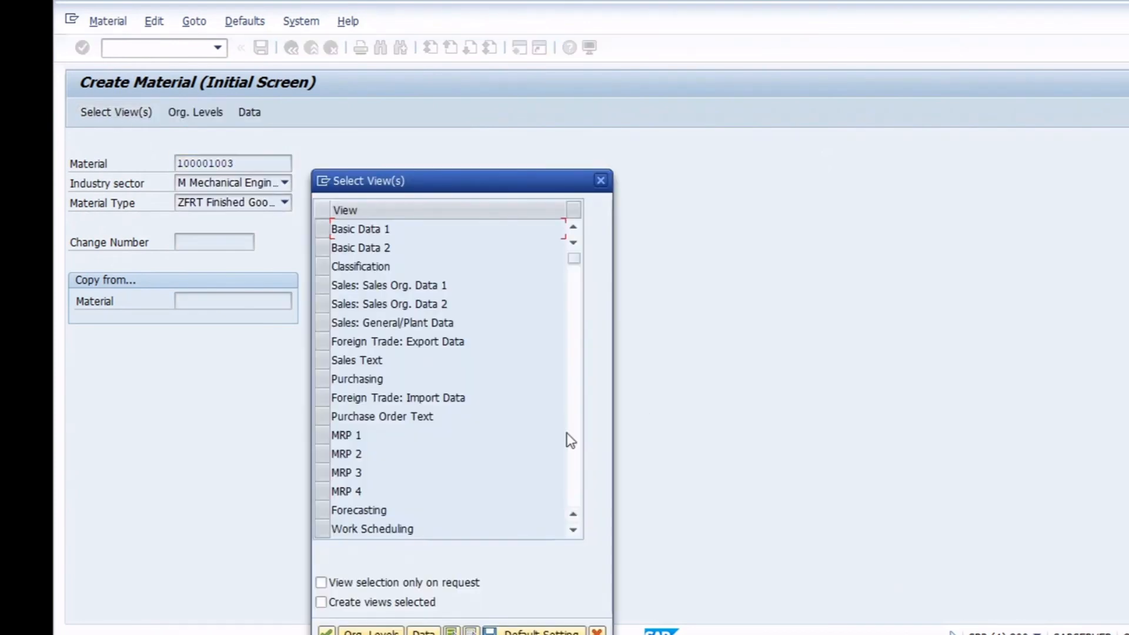
scroll(566, 432, down, 10)
click(577, 354)
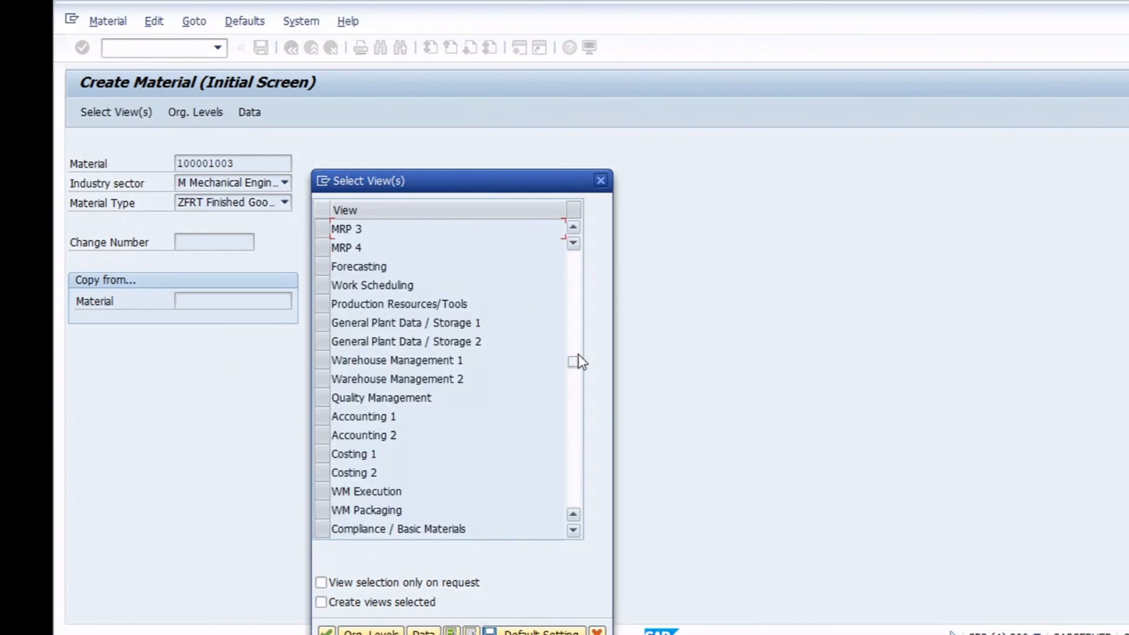
click(325, 425)
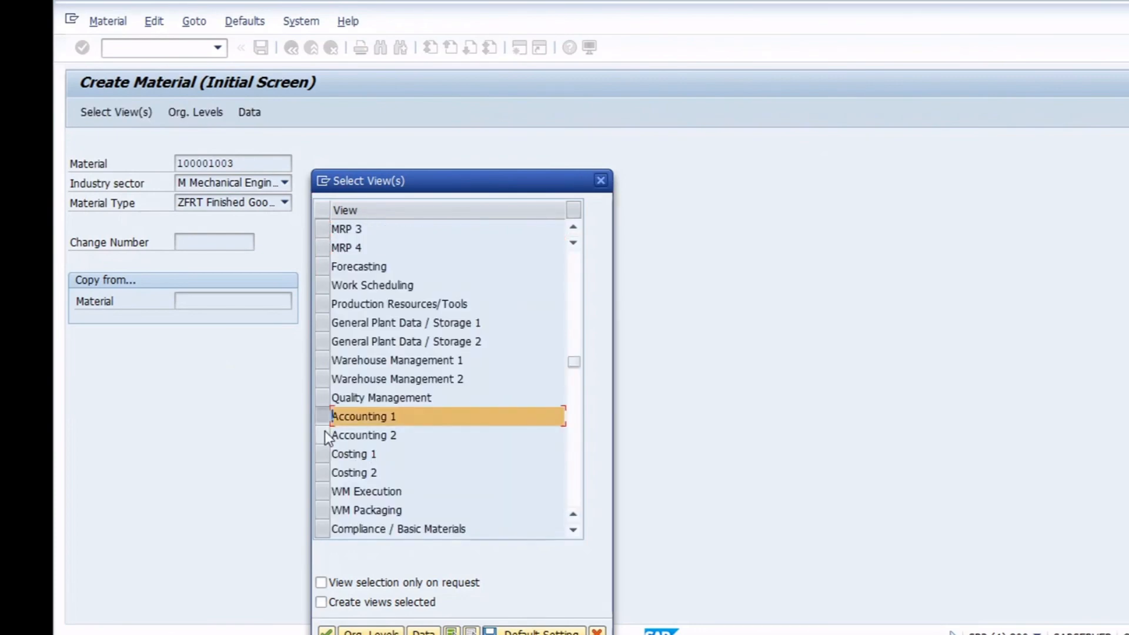
click(324, 432)
key(Return)
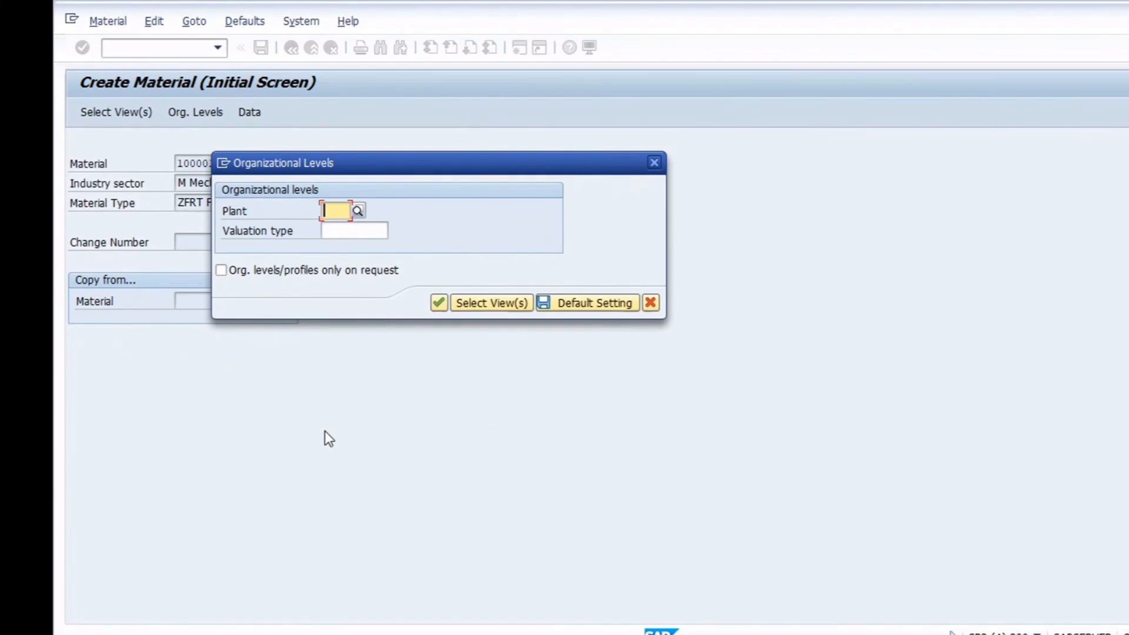
Set the organizational level to plant 1000 and open the accounting views of the material
text(1000)
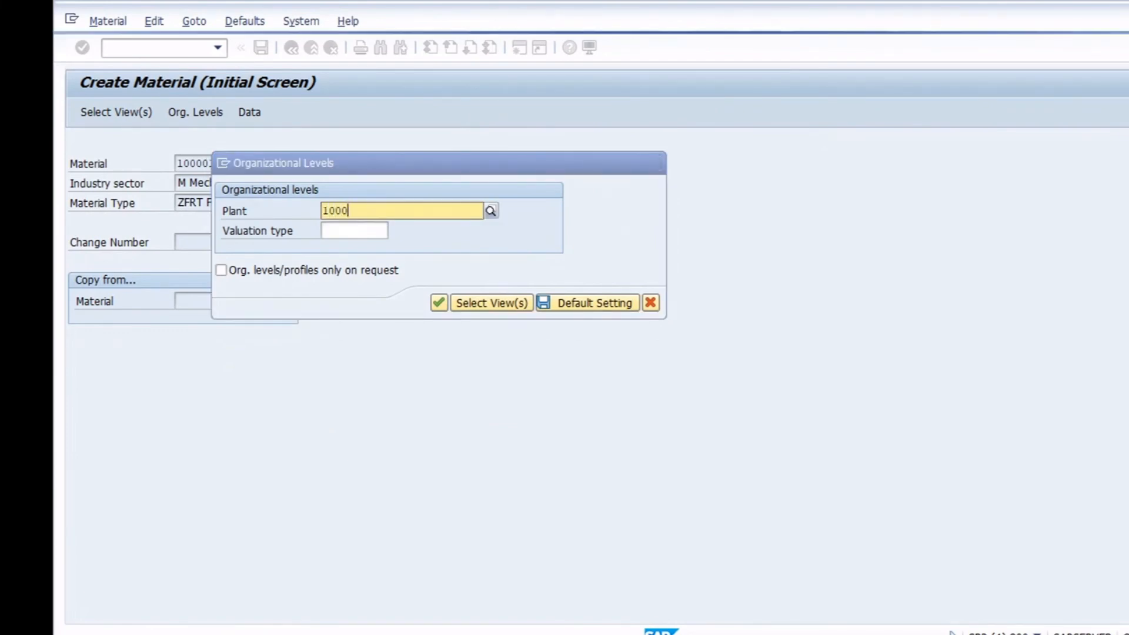
key(F4)
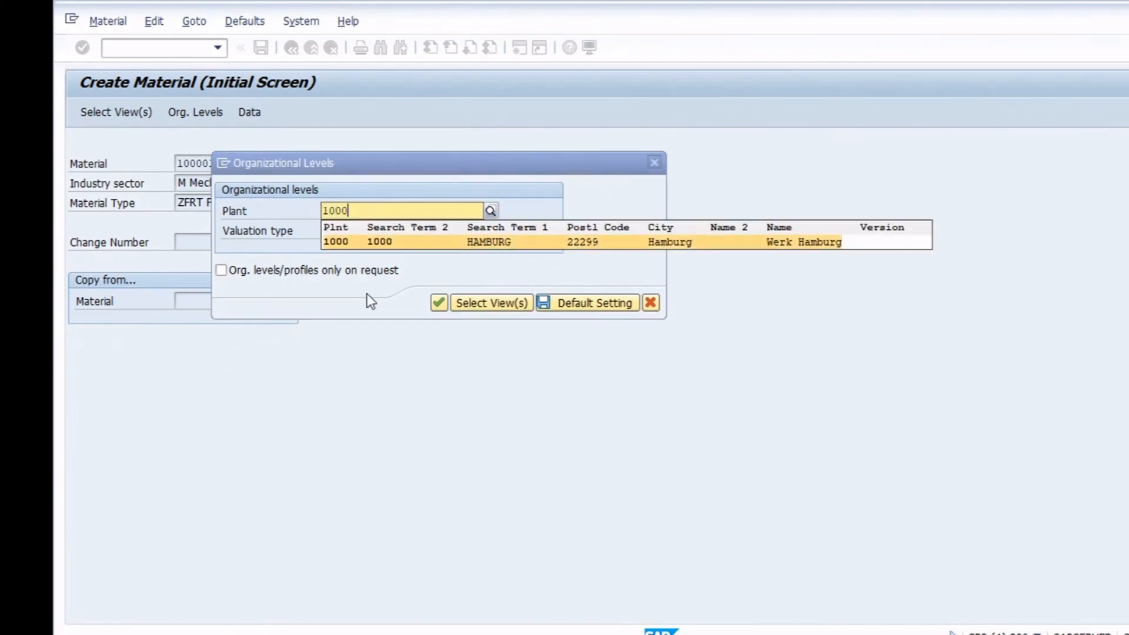
click(346, 242)
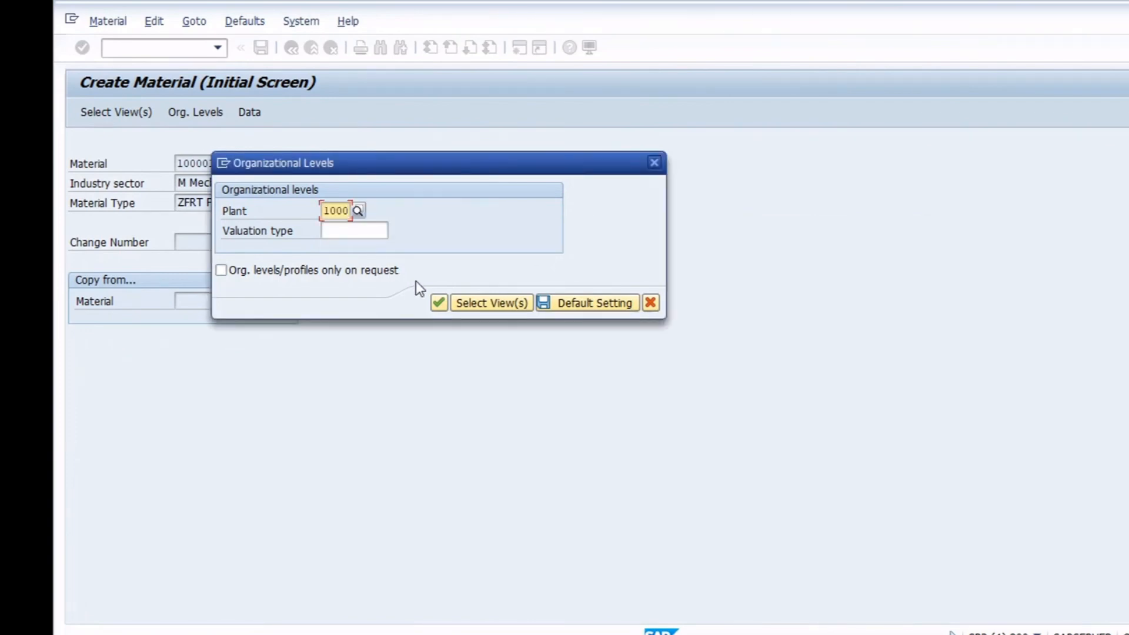
click(438, 304)
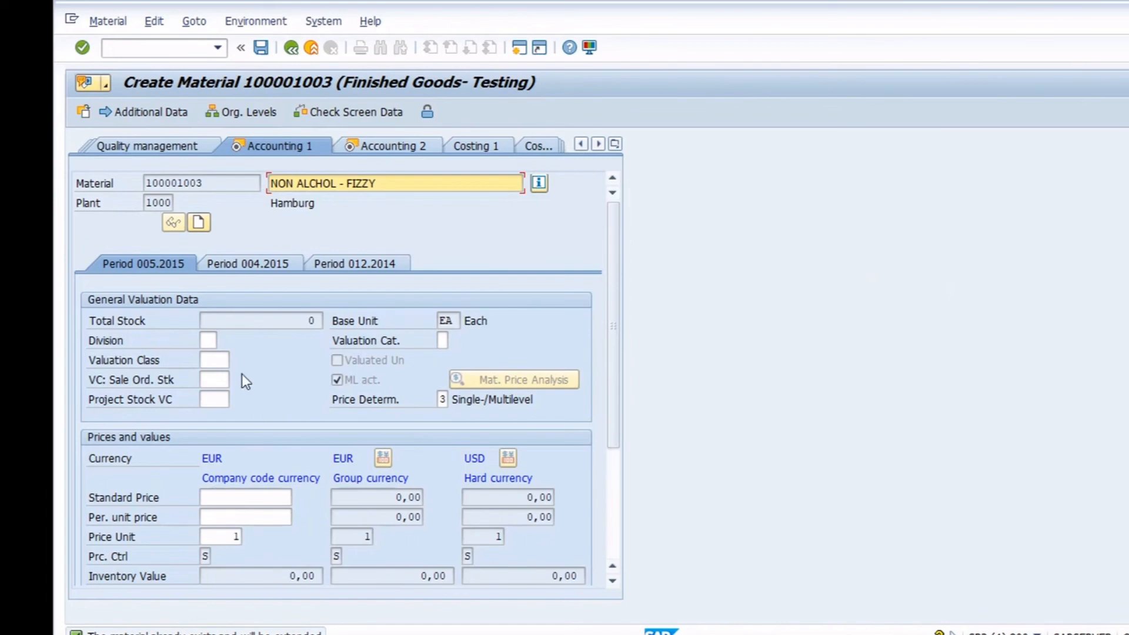
Assign valuation class 7920 and a standard price of 1000 EUR to the material, and save the extension
click(228, 361)
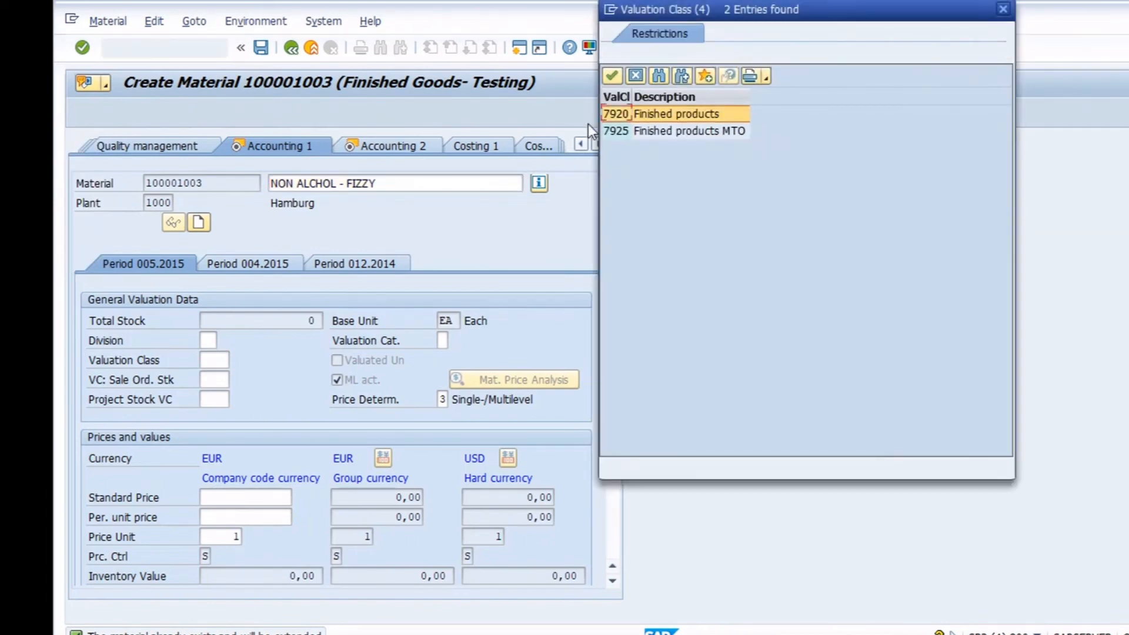
double_click(627, 118)
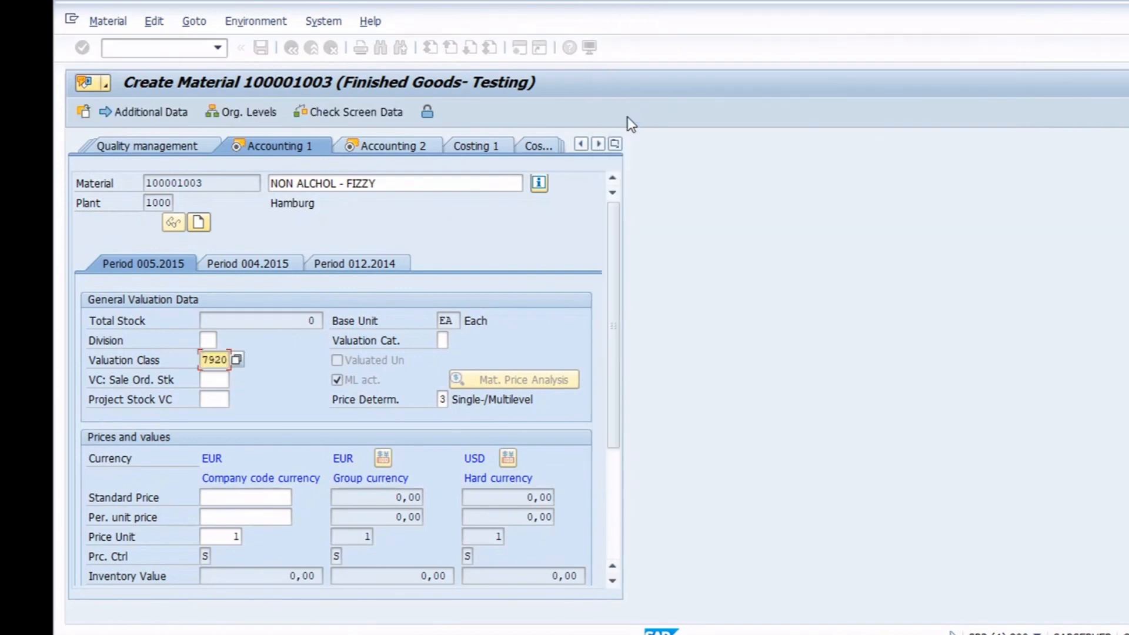
click(238, 498)
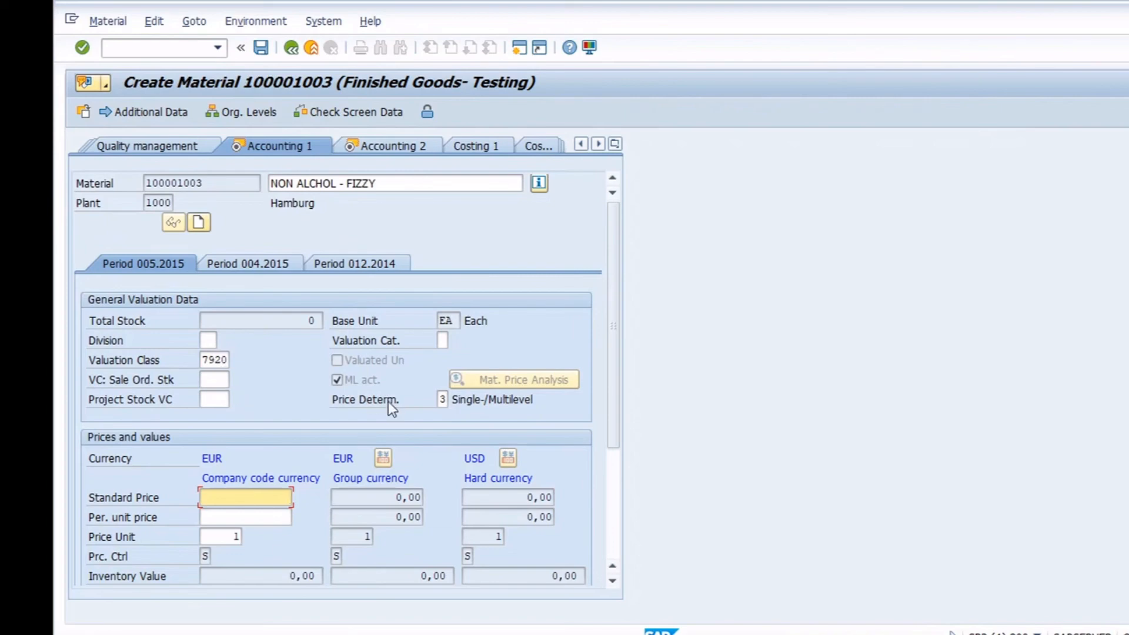
click(207, 559)
click(234, 503)
text(1000)
key(Return)
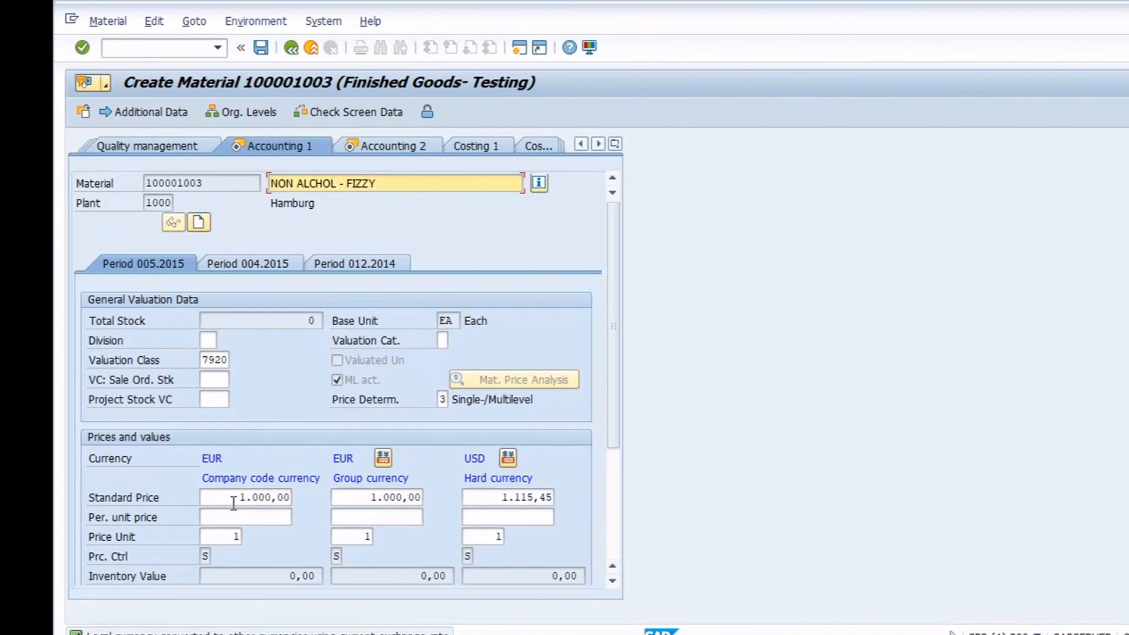
key(Return)
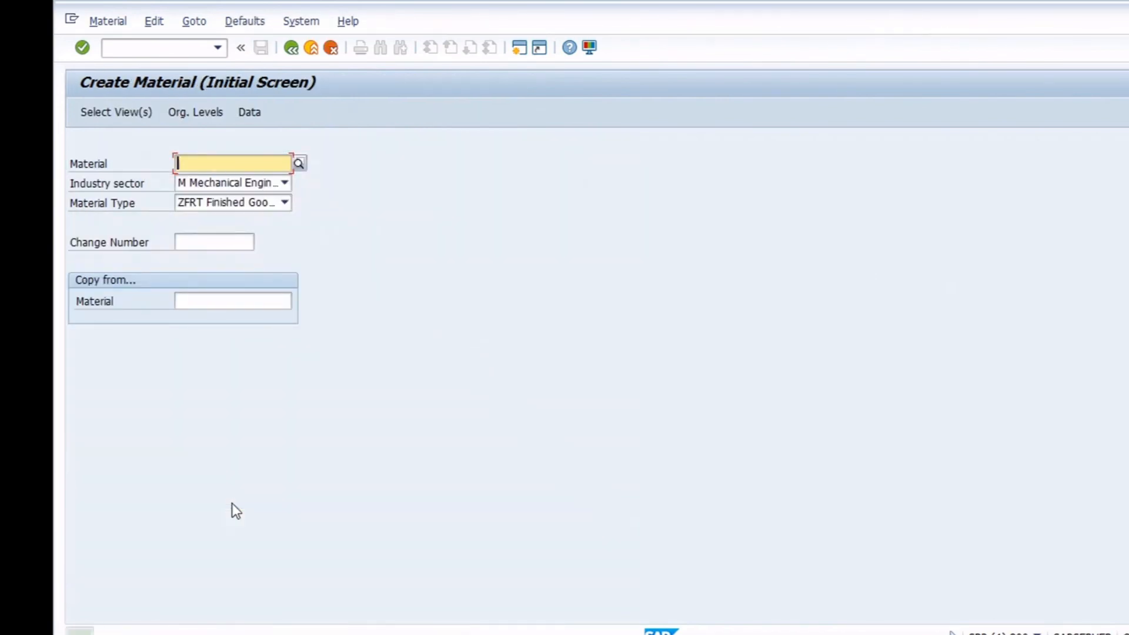
List material 100001003 in transaction MM60 and check its plant and price
click(134, 47)
text(/nmm6)
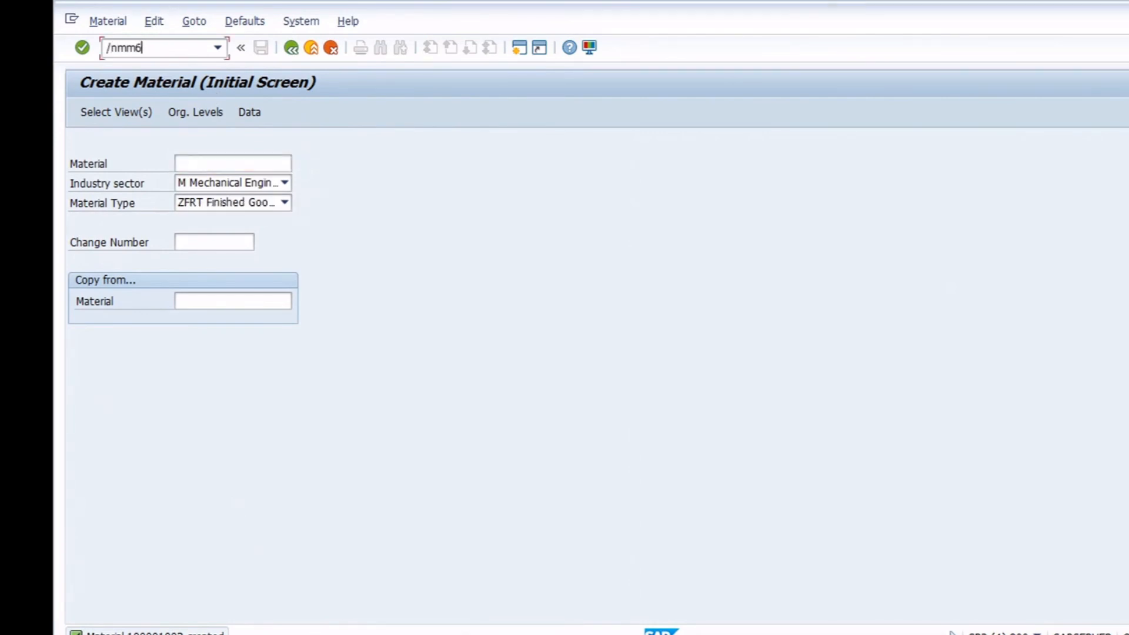
text(0)
key(Return)
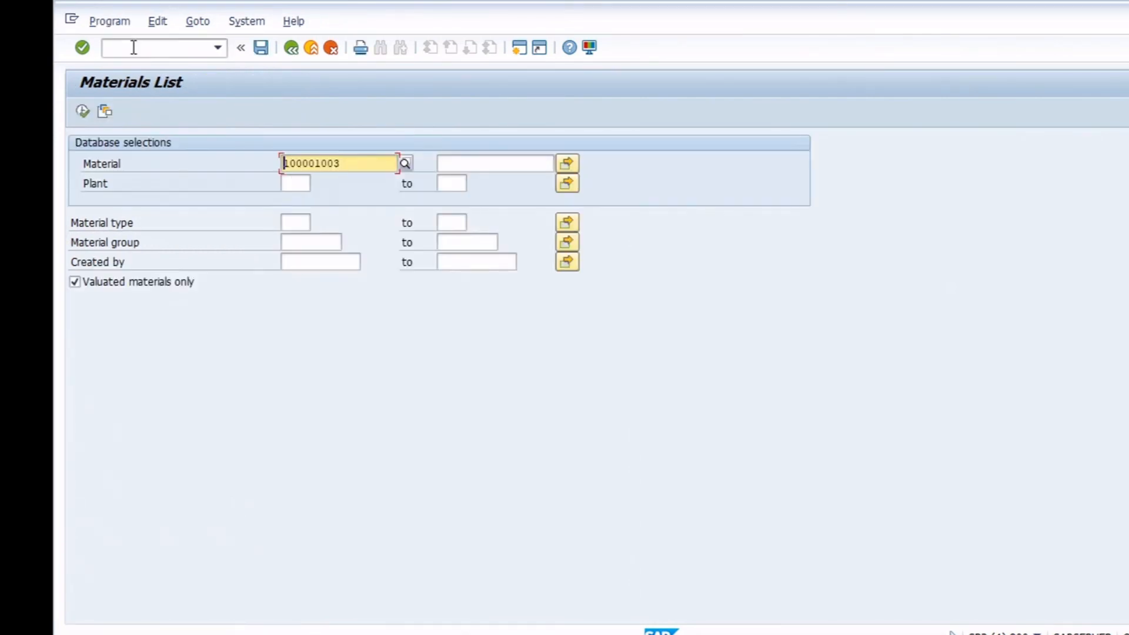
click(86, 118)
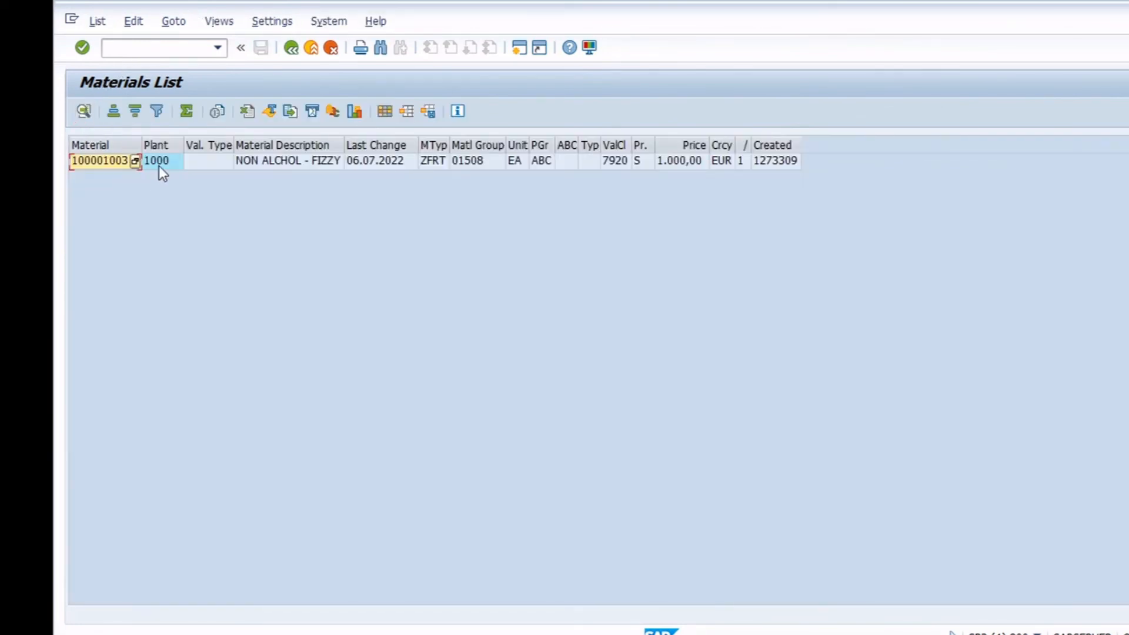
click(159, 166)
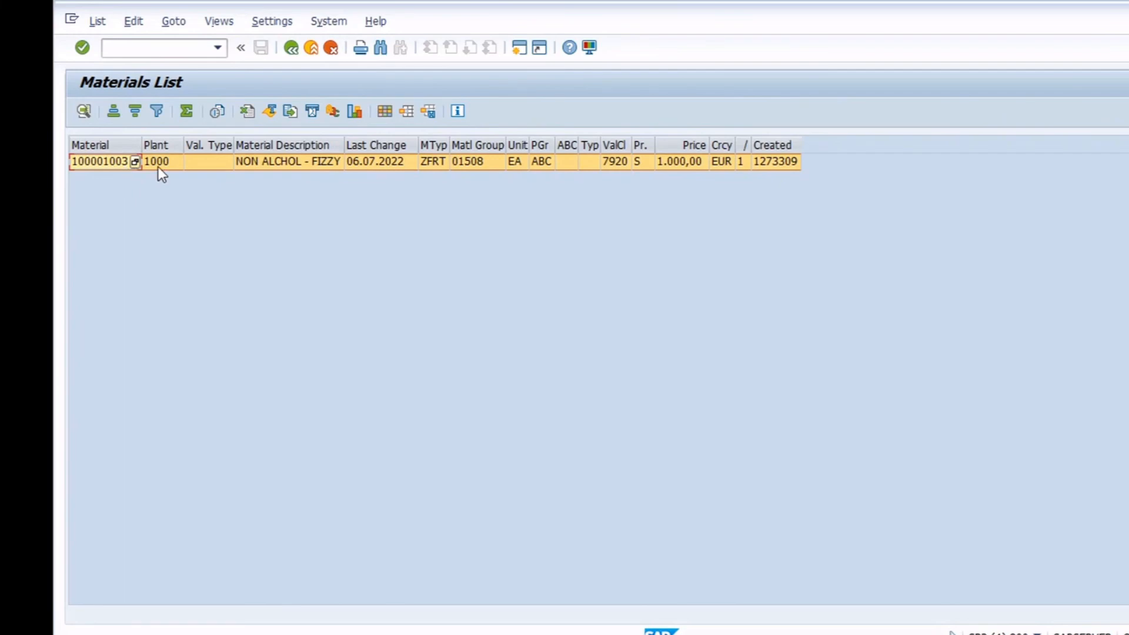
click(679, 166)
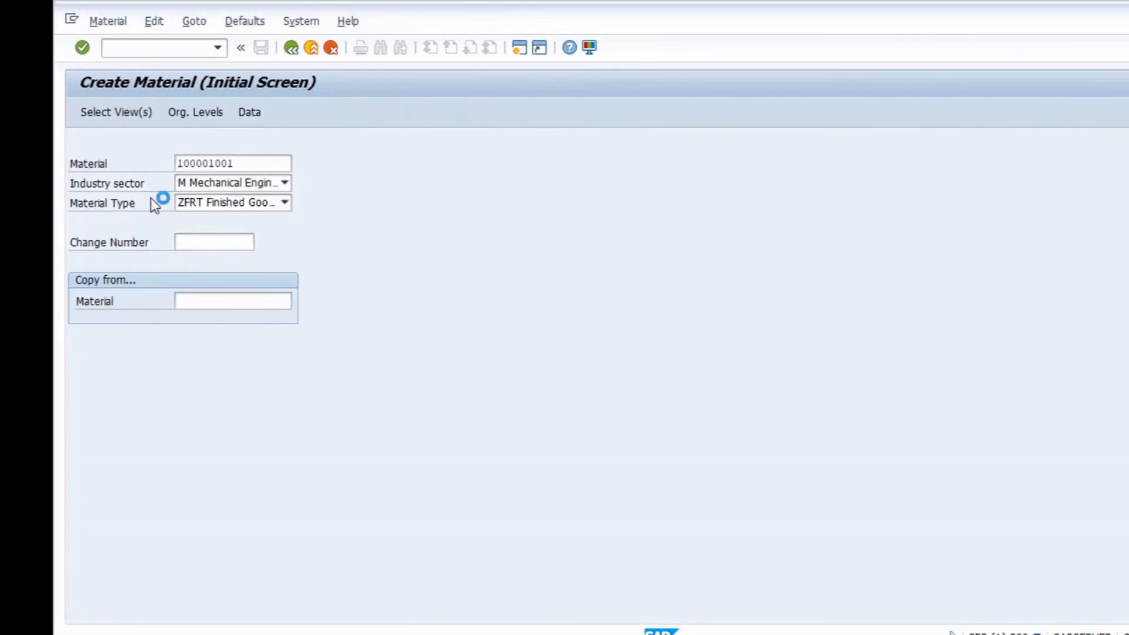
Restart transaction MM01 to discard the entered material 100001001 and get an empty material entry
key(Tab)
key(Tab)
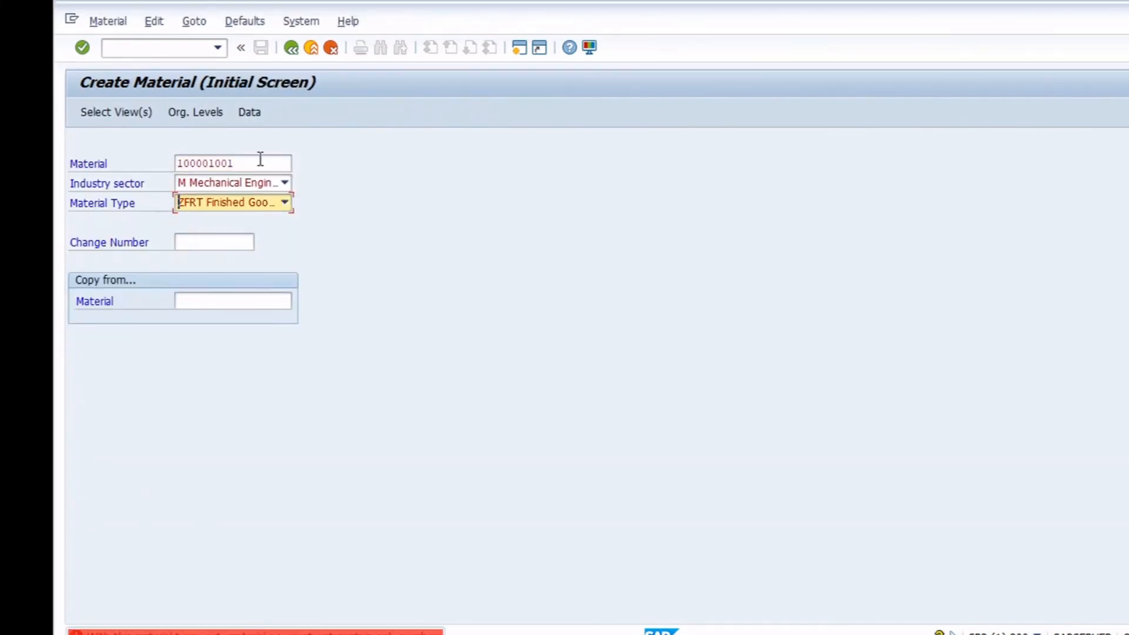
click(127, 48)
text(/nmm01)
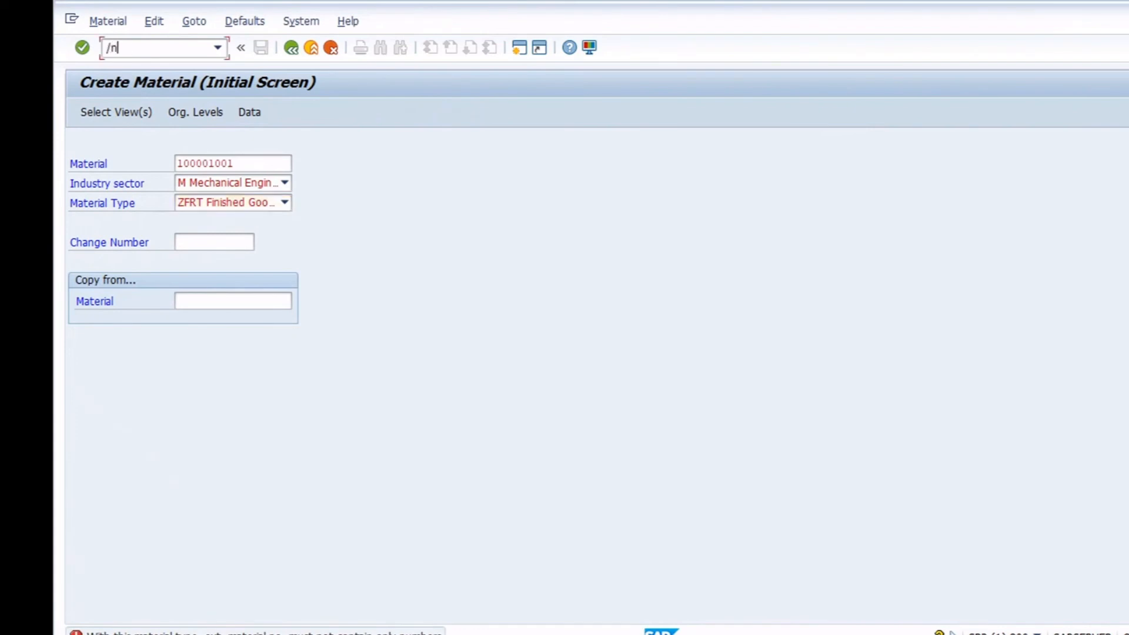
key(Return)
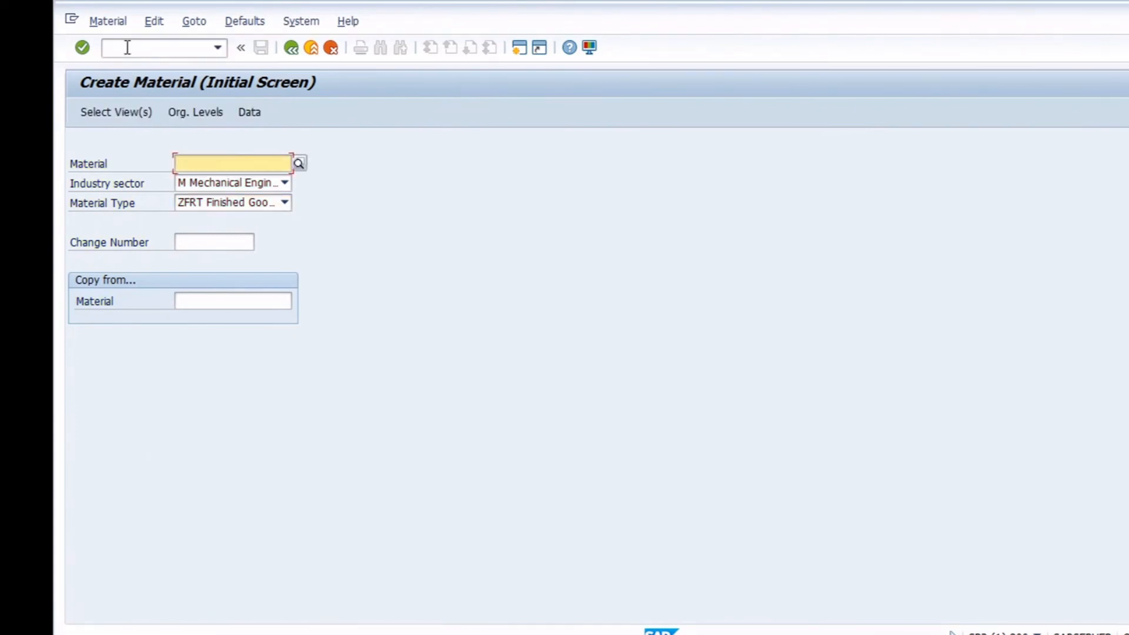
Enter material 100001003 for creation and select only its Accounting 1 view
key(Down)
key(Return)
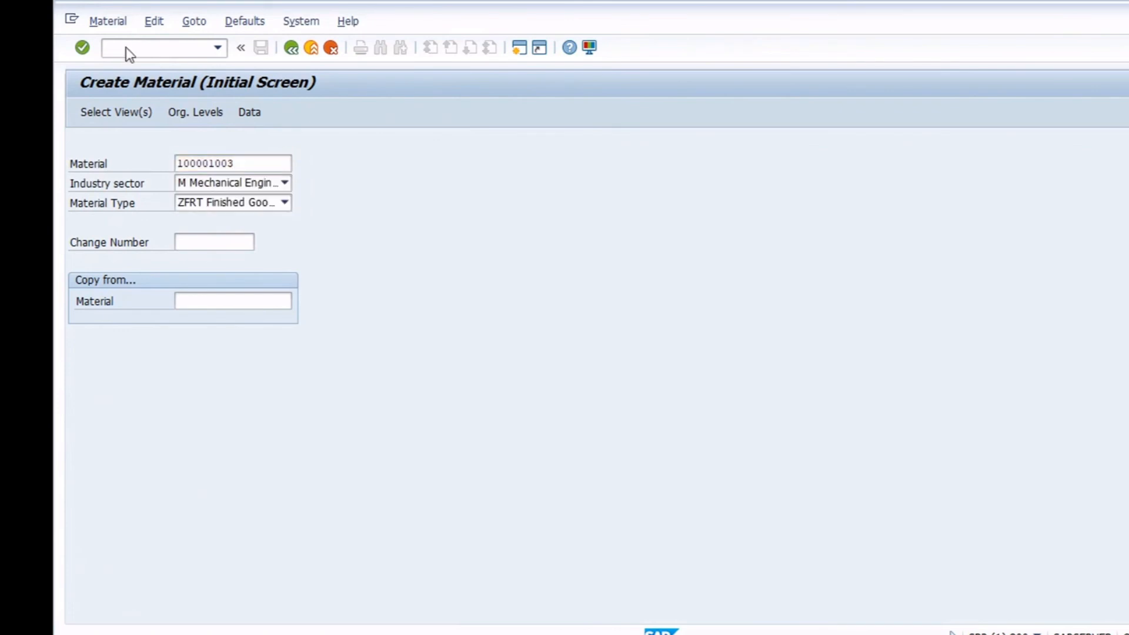
key(Return)
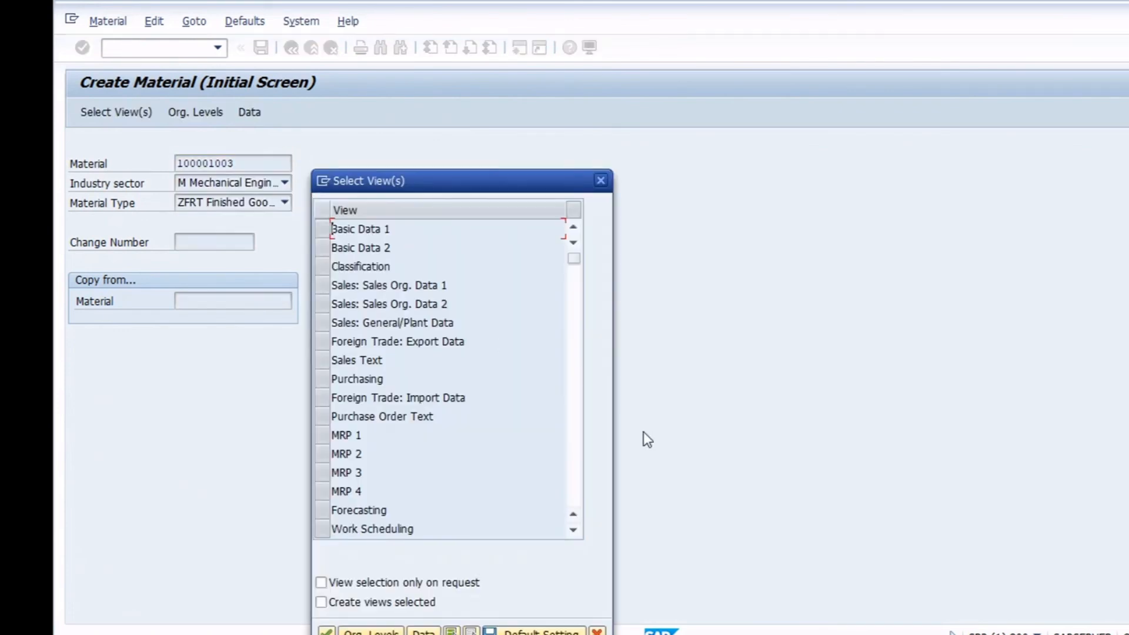
click(574, 425)
click(322, 347)
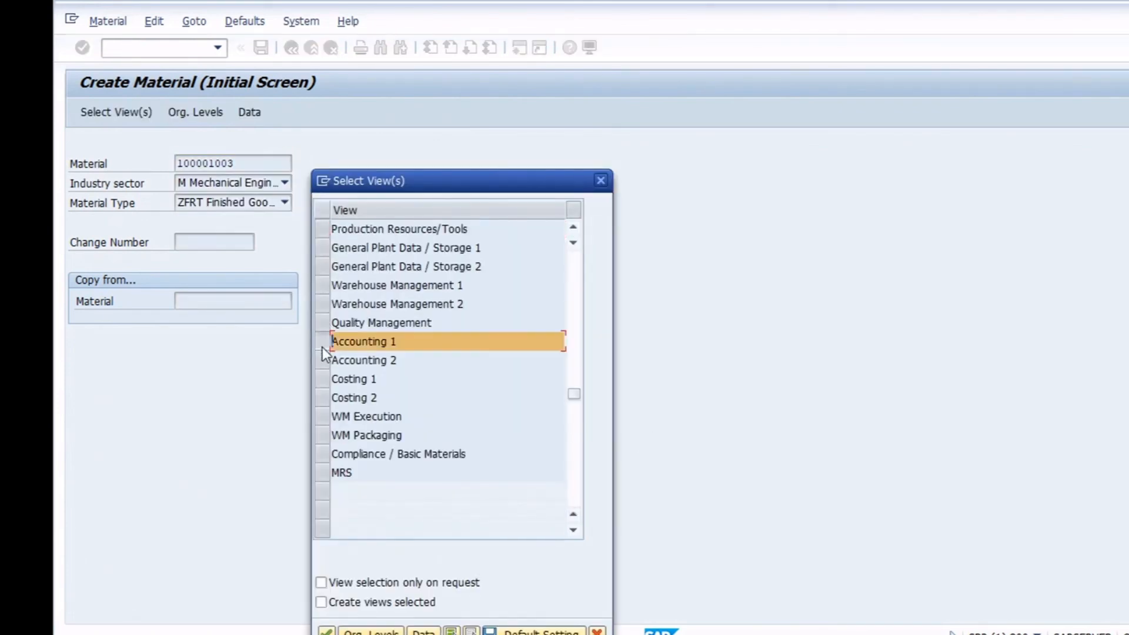
Set the organizational level to plant 1100 and open the Accounting 1 view of the material
key(Return)
text(11)
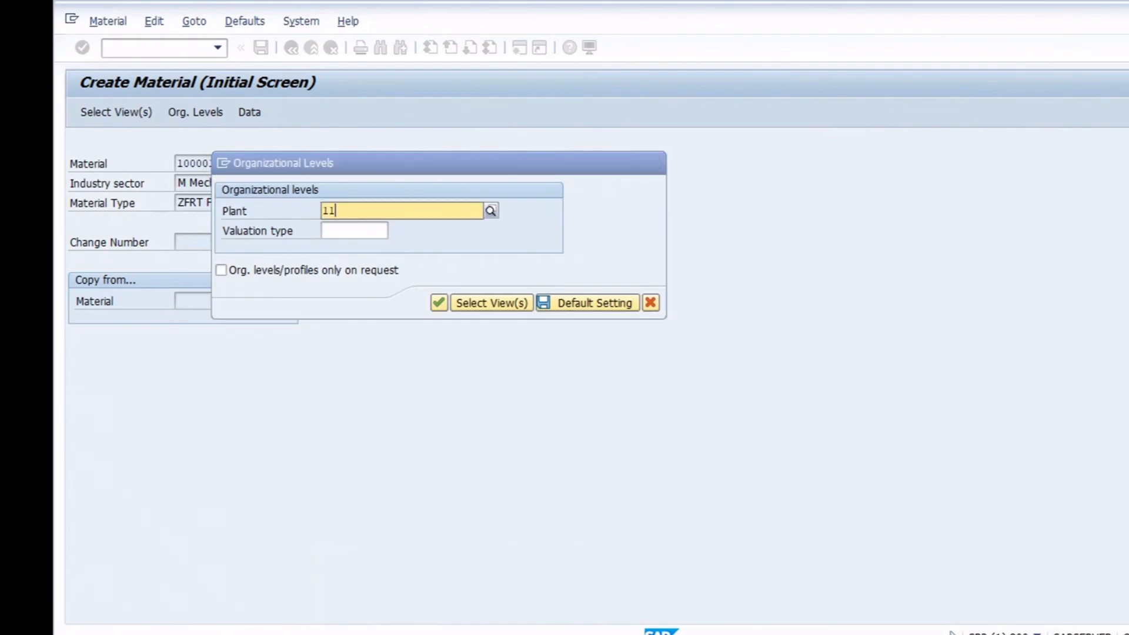
text(00)
key(Return)
key(BackSpace)
key(BackSpace)
key(BackSpace)
key(BackSpace)
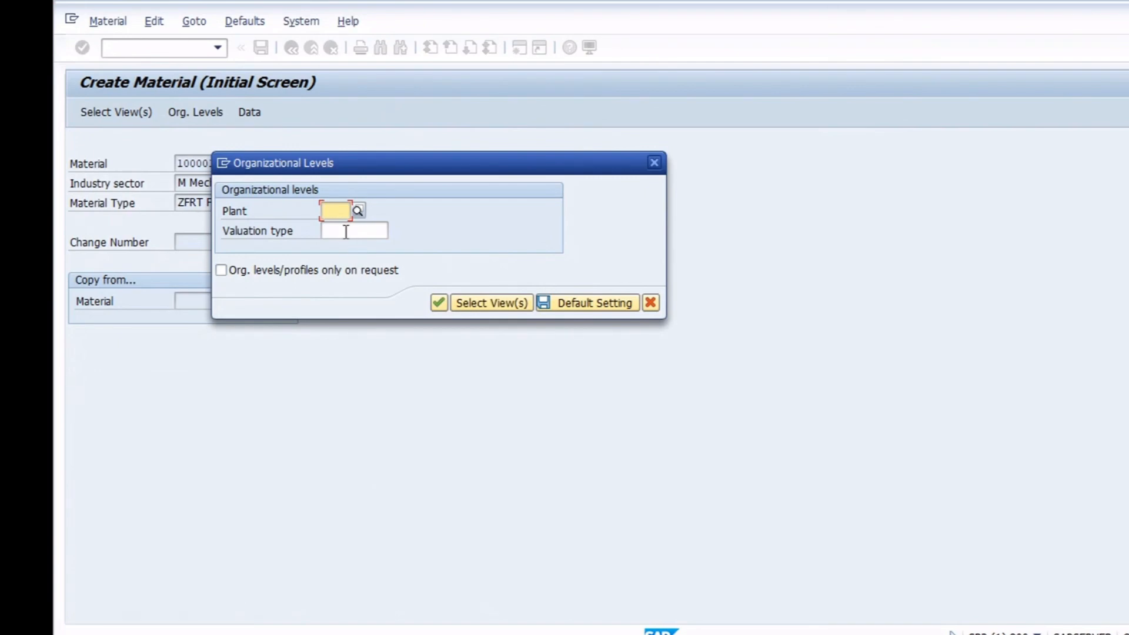
text(1100)
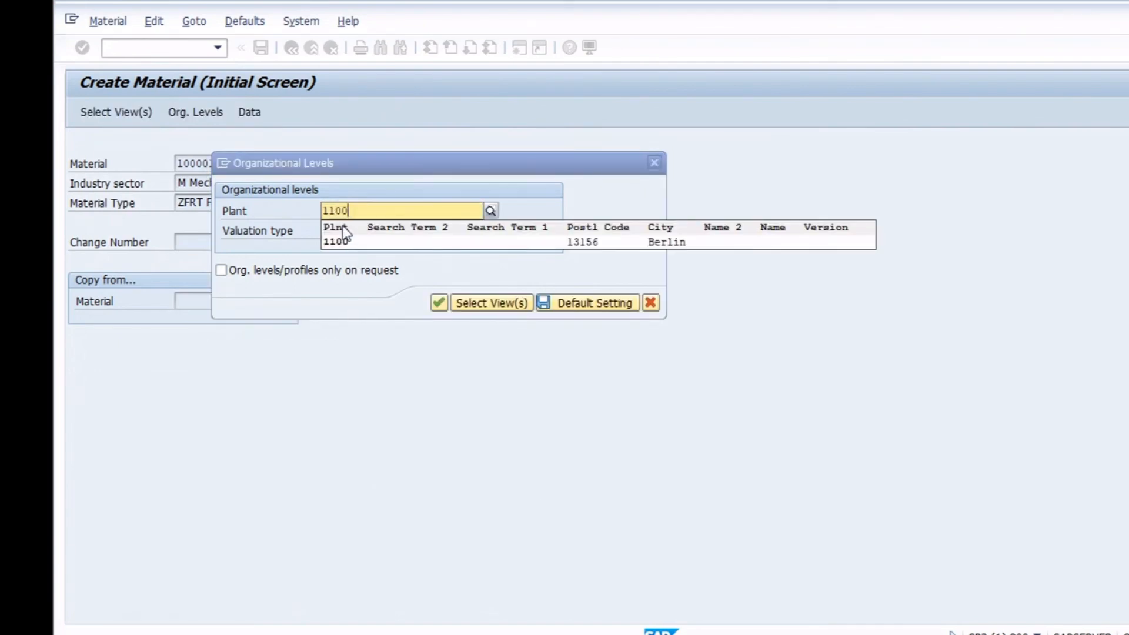
click(339, 237)
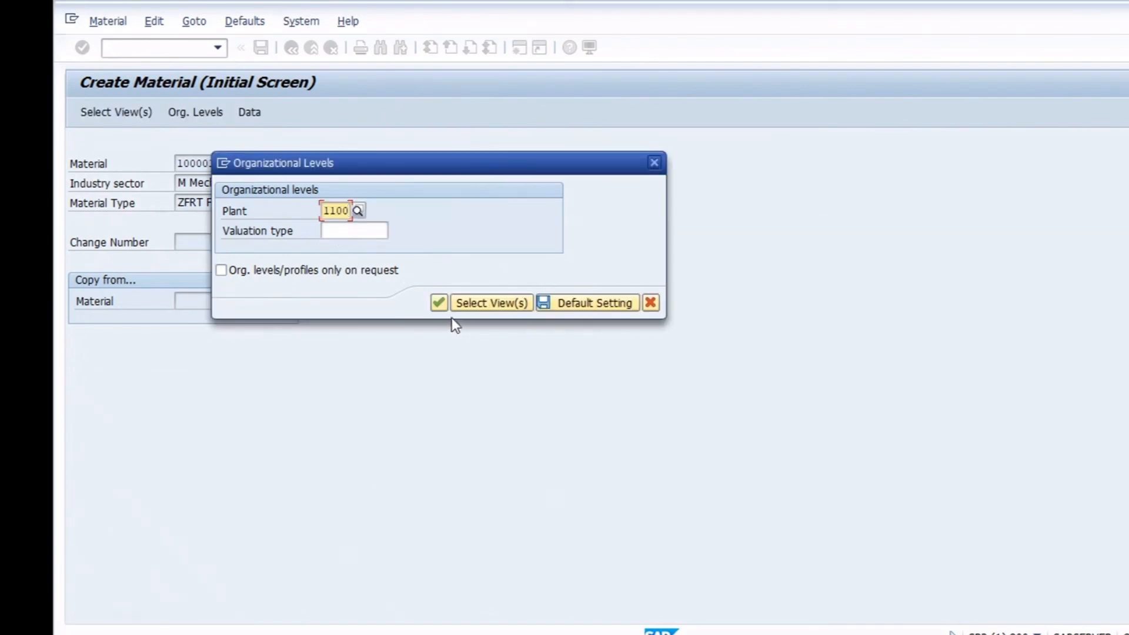
click(441, 307)
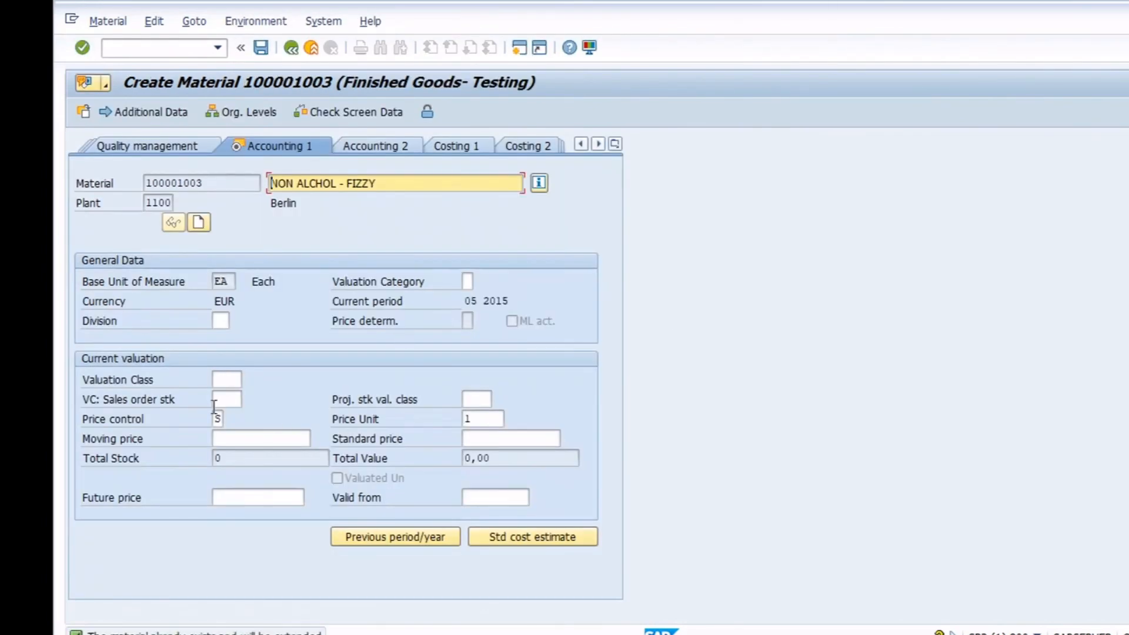
Assign valuation class 7925 and a standard price of 1500 EUR for plant 1100, and save the extension
click(225, 381)
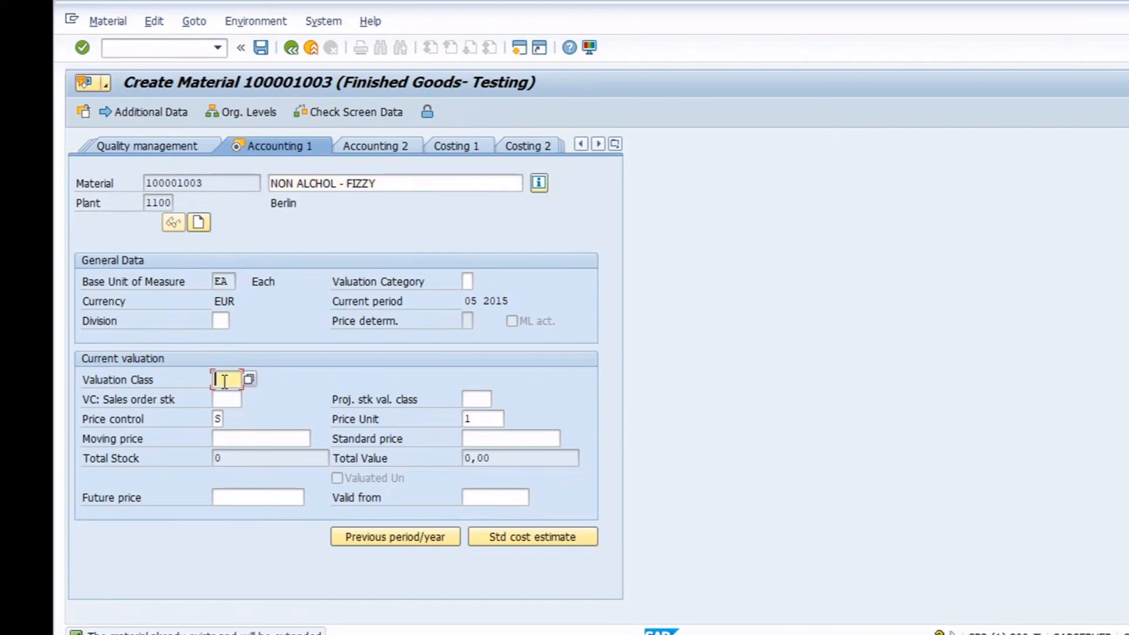
click(249, 379)
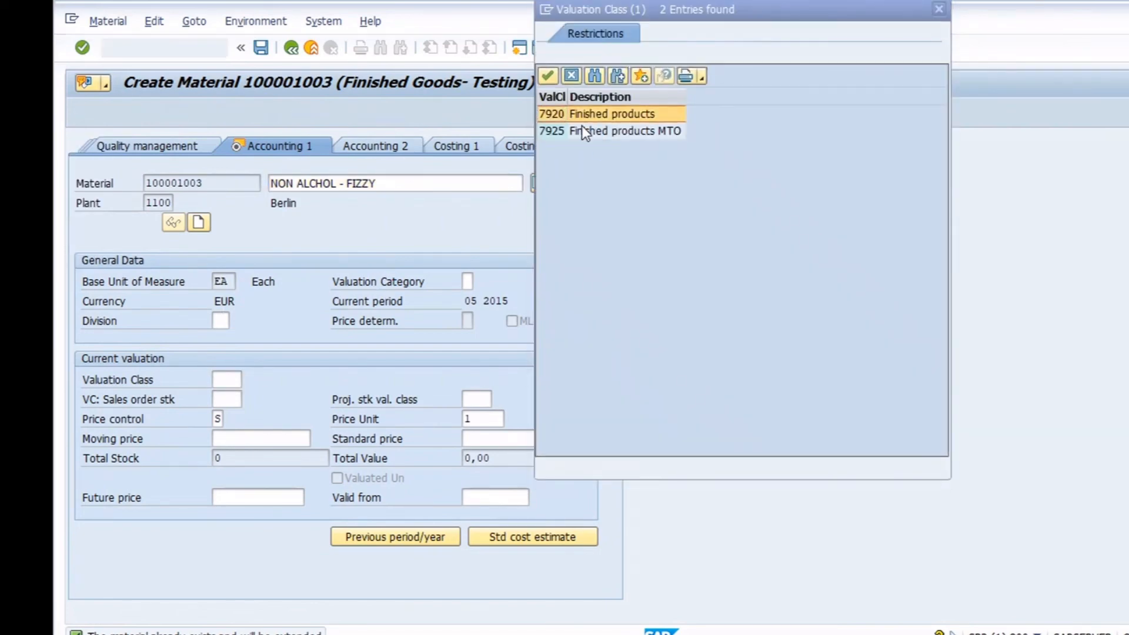
click(578, 130)
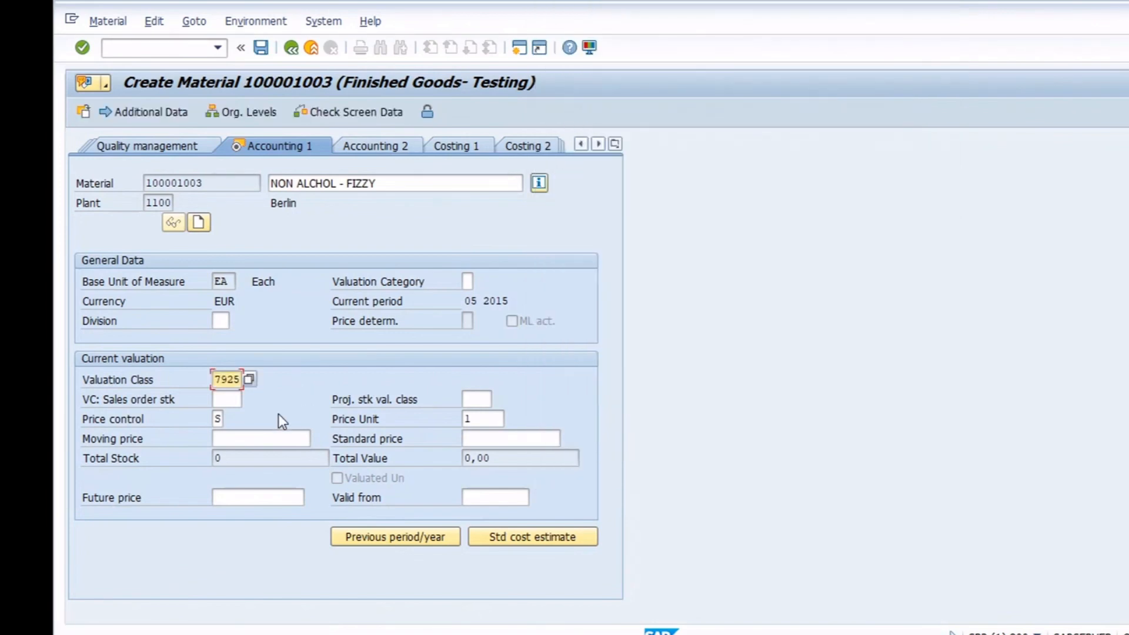
click(227, 419)
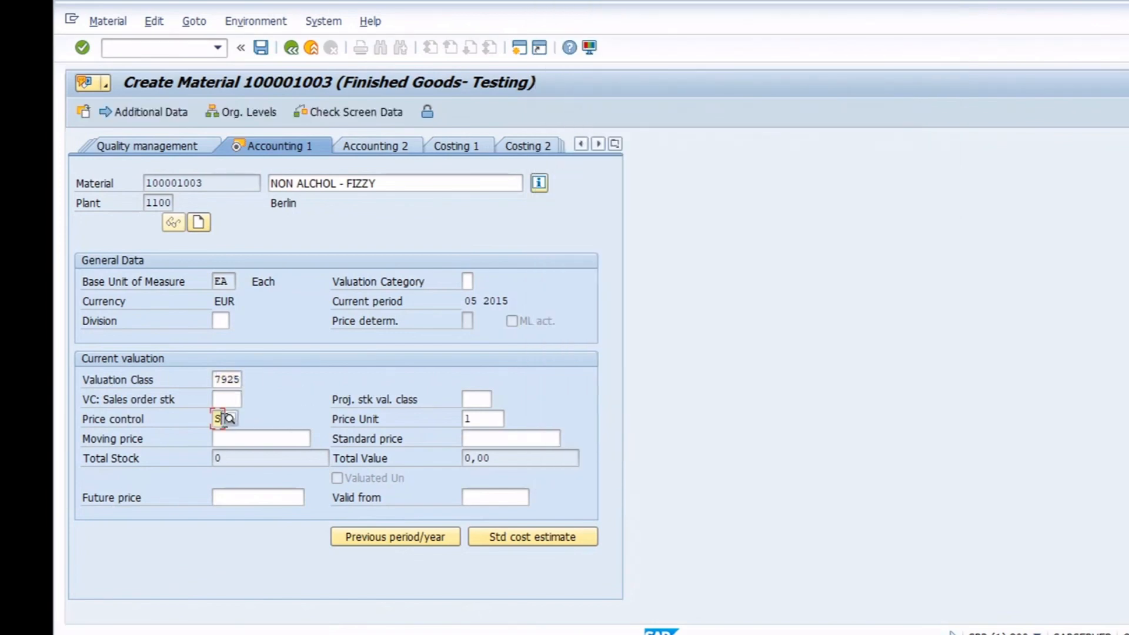
click(250, 434)
click(518, 440)
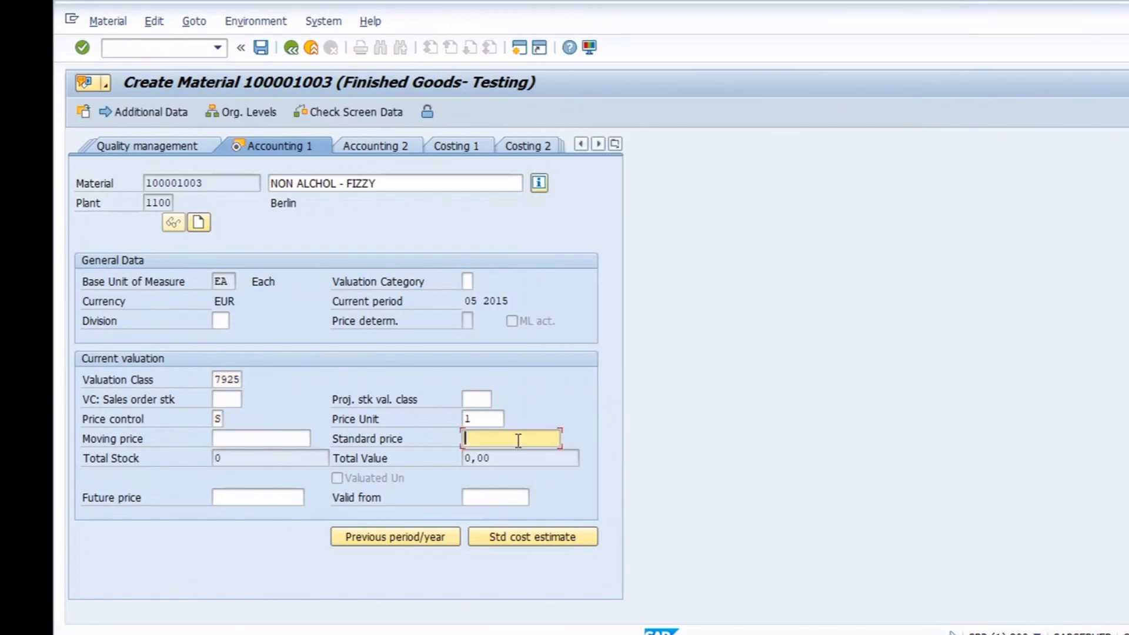
text(1500)
click(261, 50)
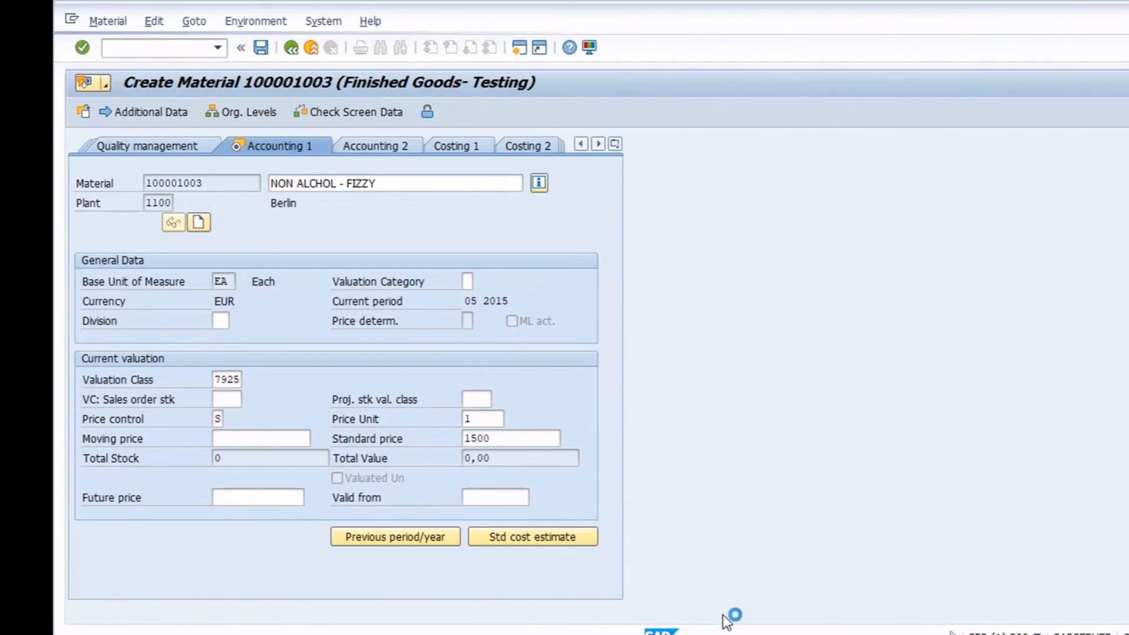
Return to the MM60 selection in the Materials List session and rerun the list for material 100001003
click(774, 634)
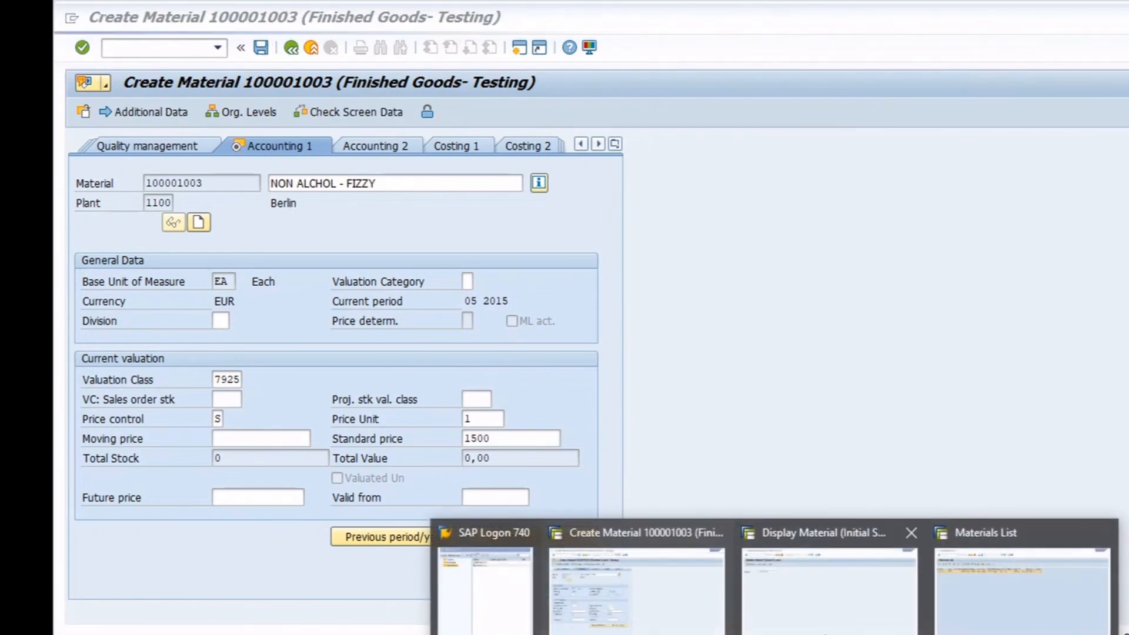
click(982, 597)
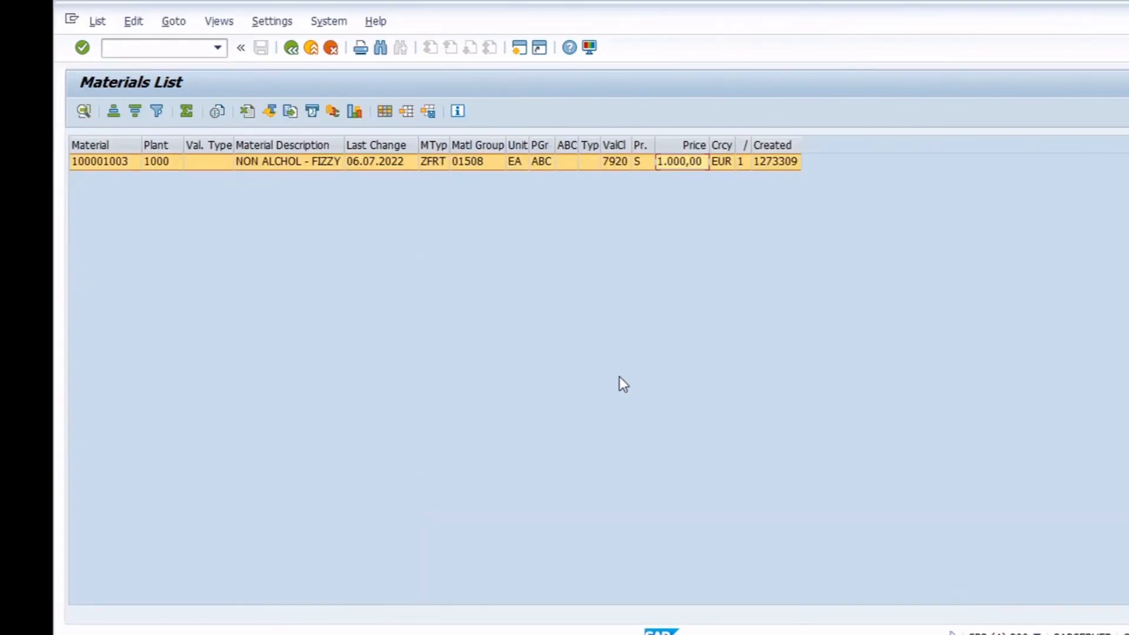
click(291, 47)
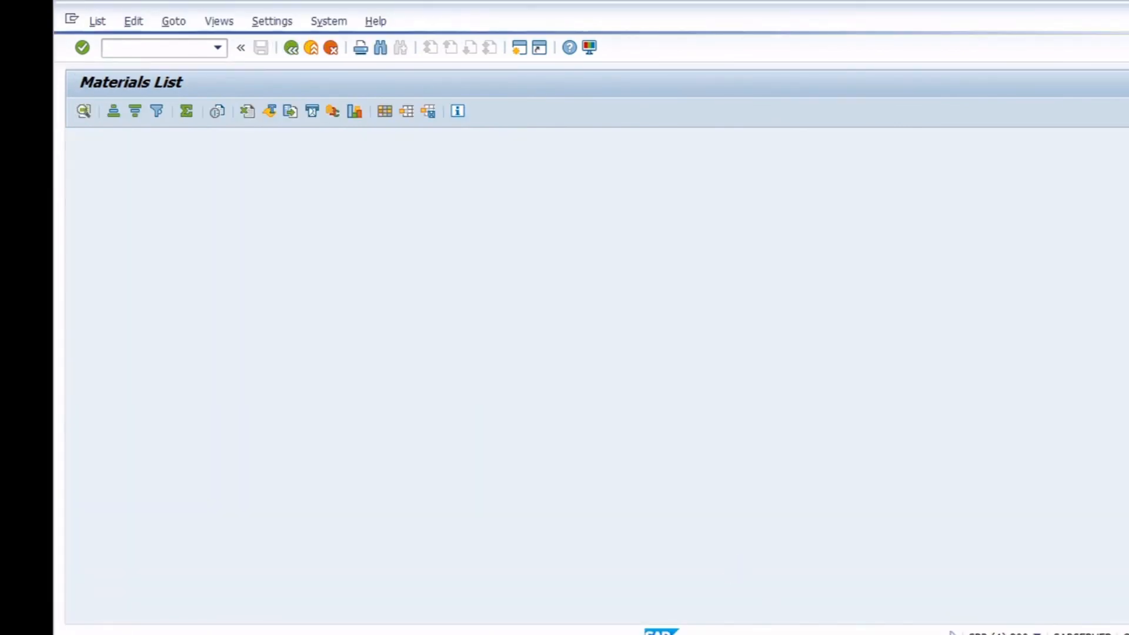
click(775, 634)
click(628, 594)
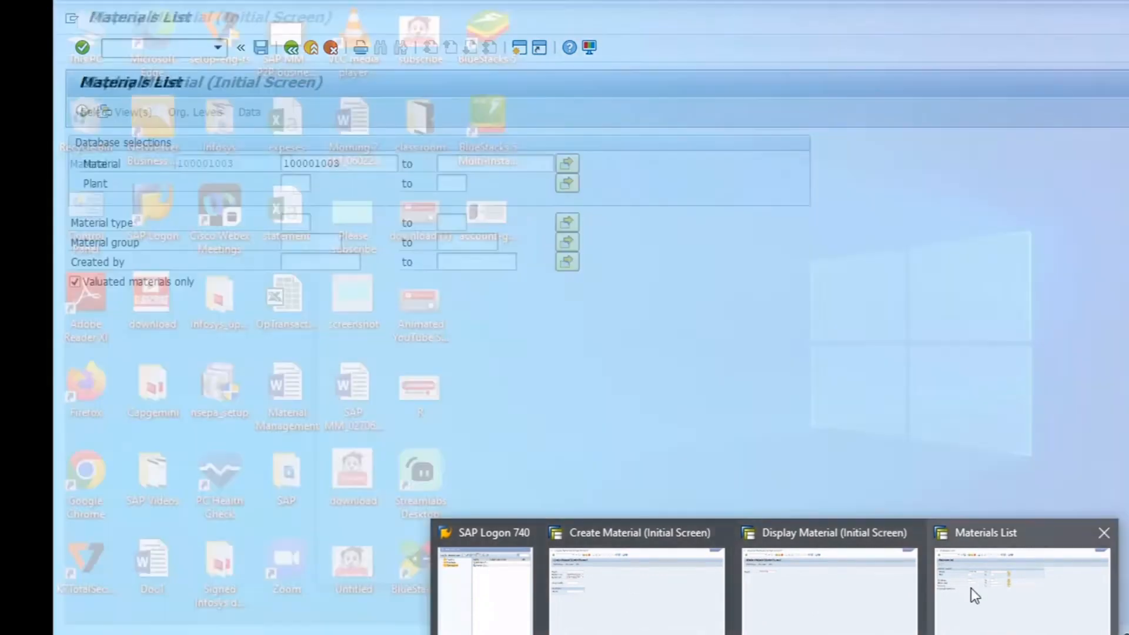
click(974, 594)
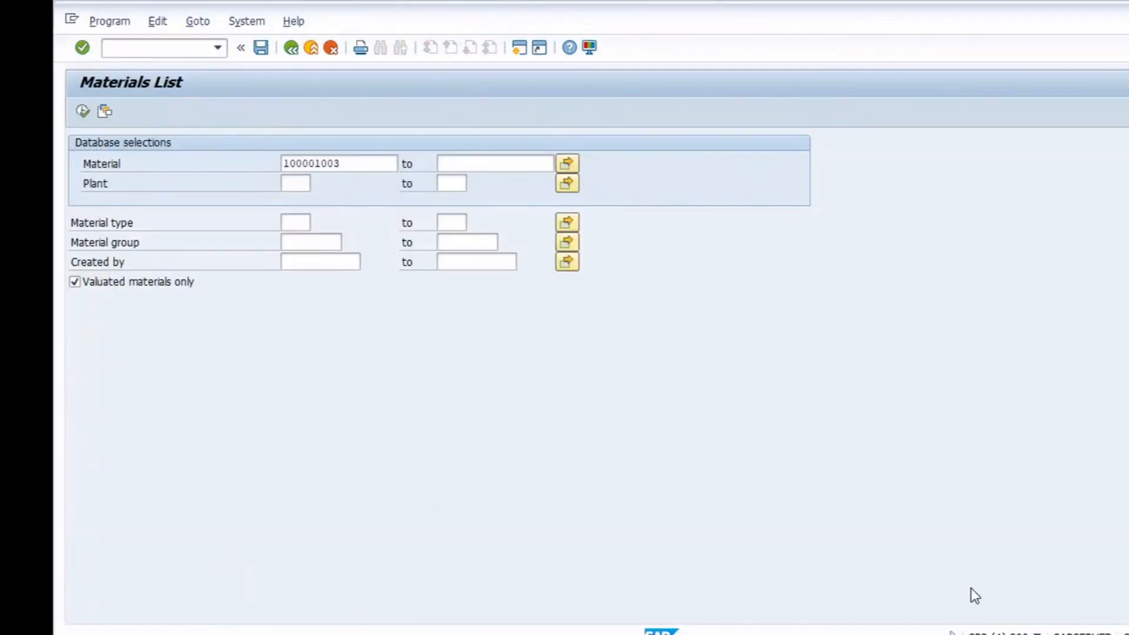
click(83, 111)
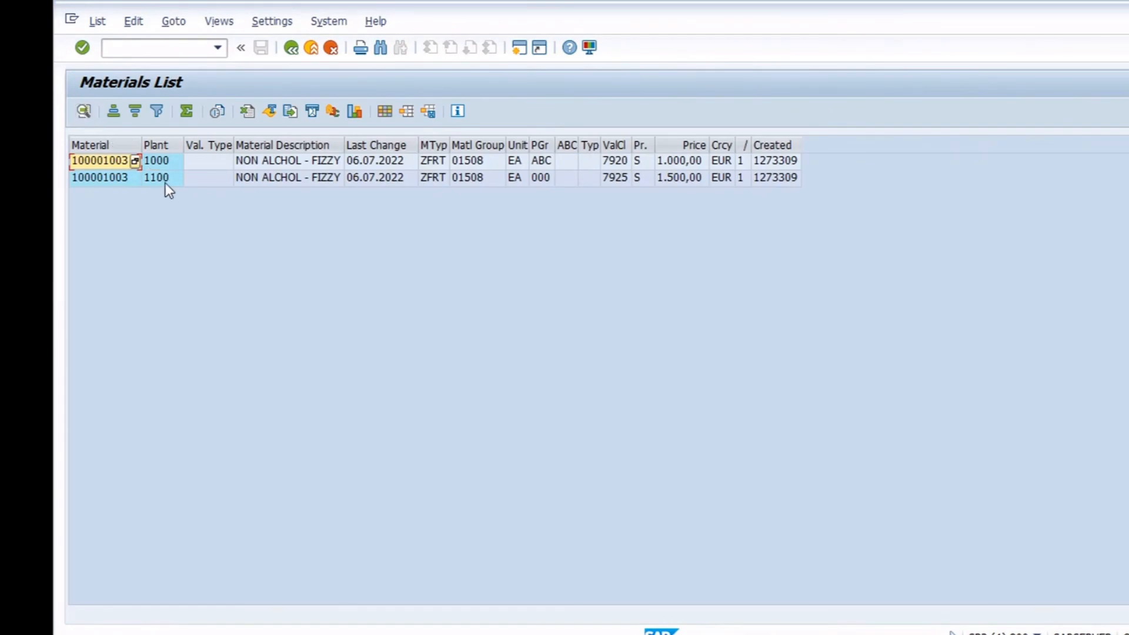
Compare the plants, prices and valuation classes listed for material 100001003
click(168, 187)
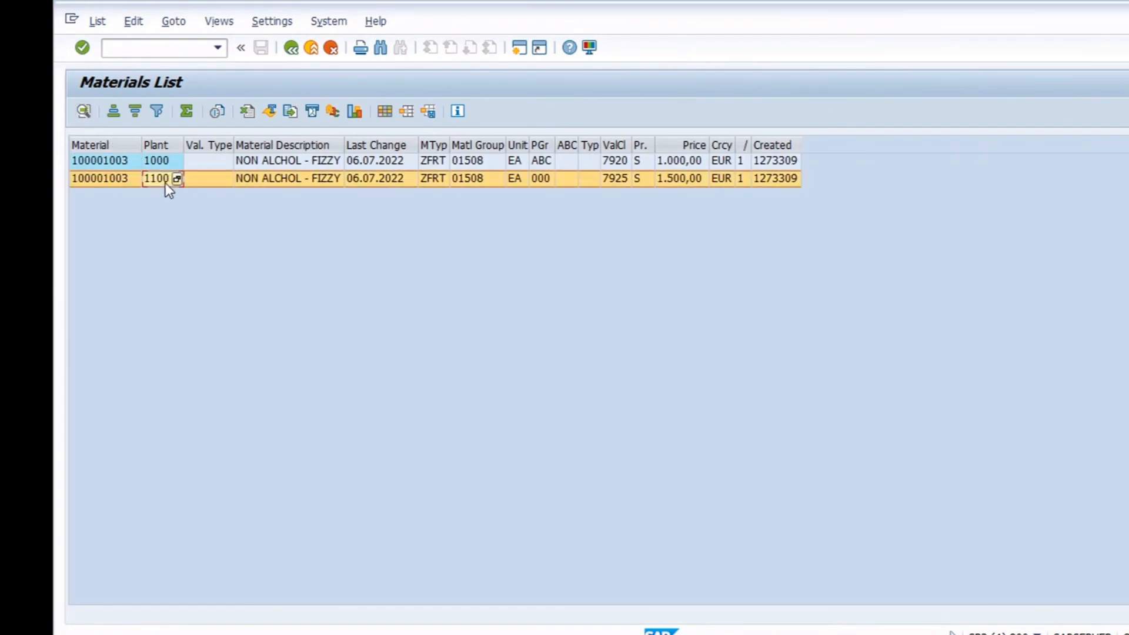
click(689, 162)
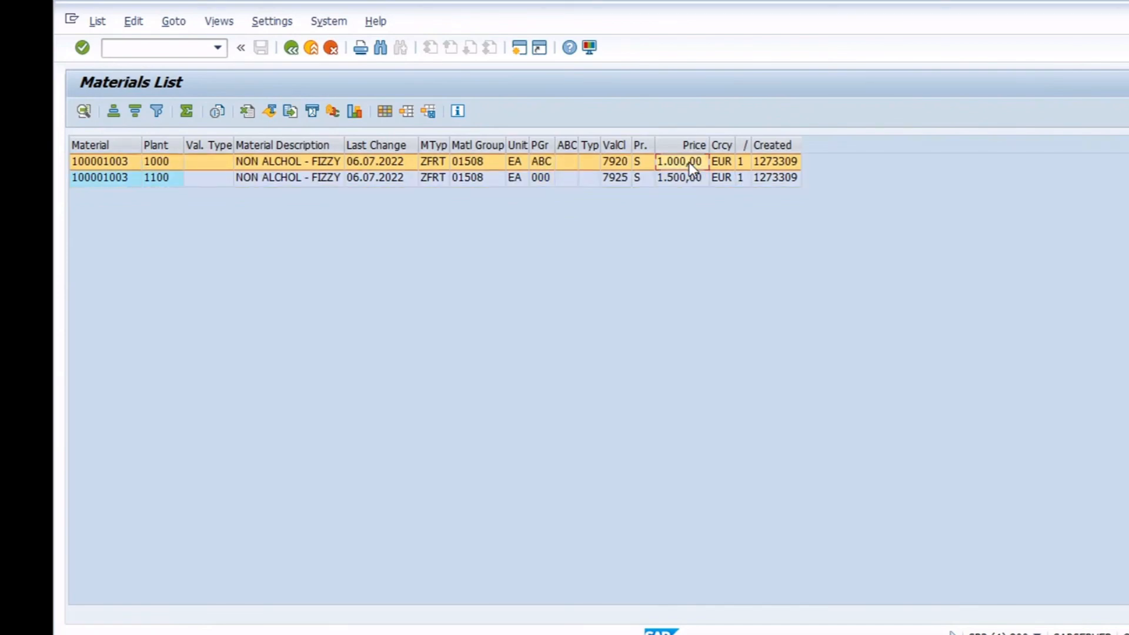
click(689, 179)
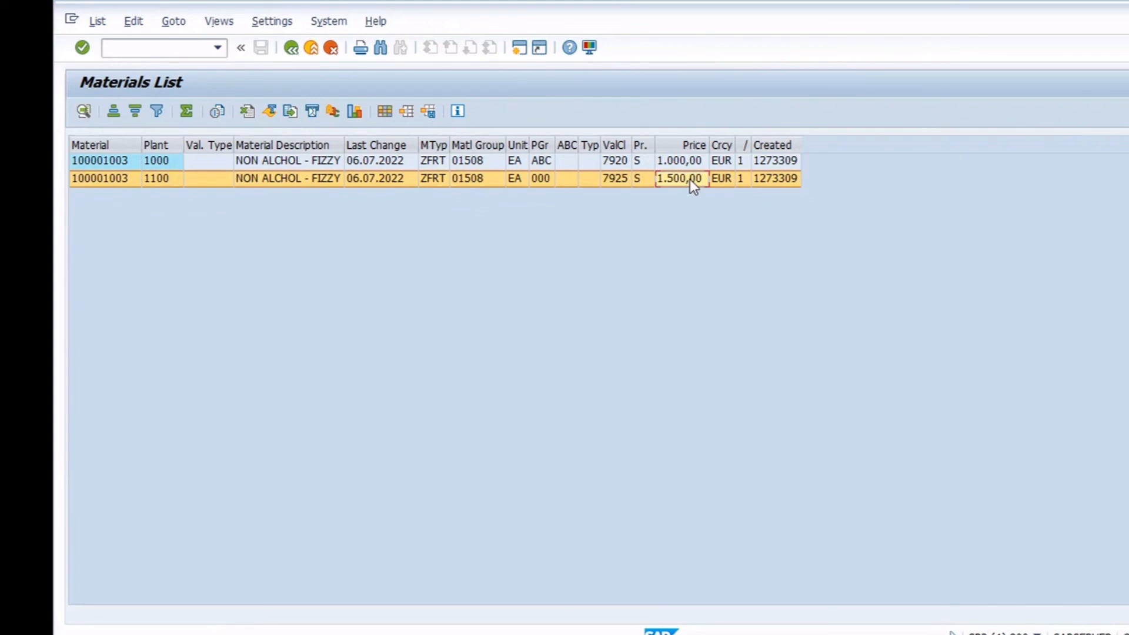
click(612, 145)
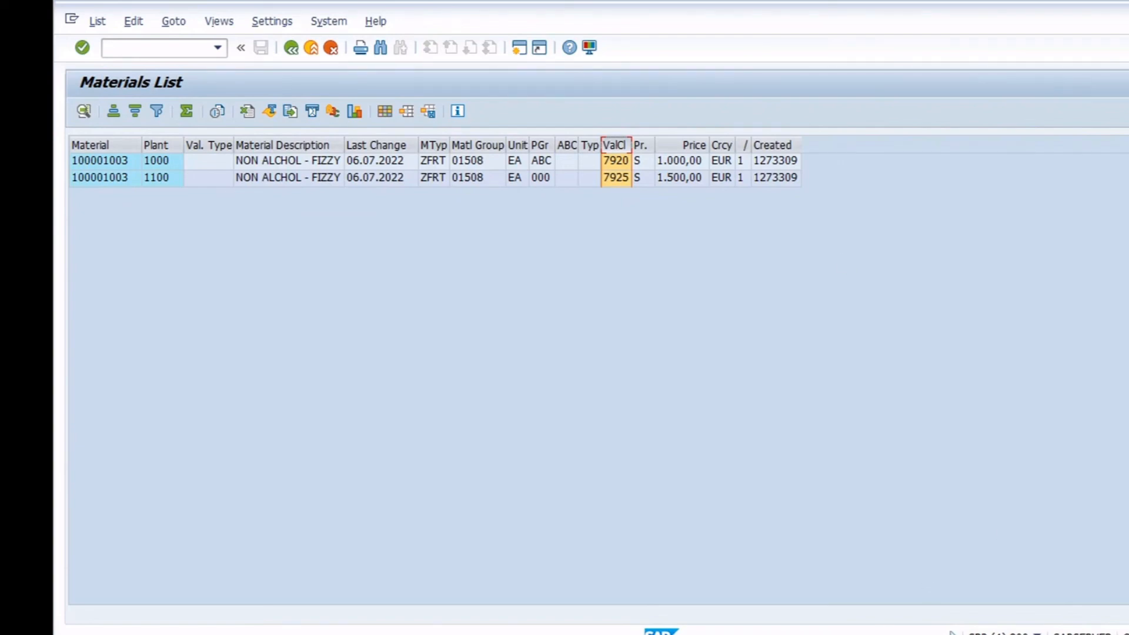
Switch to the Word notes and review the organizational level given for each group of material master views
key(alt+Tab)
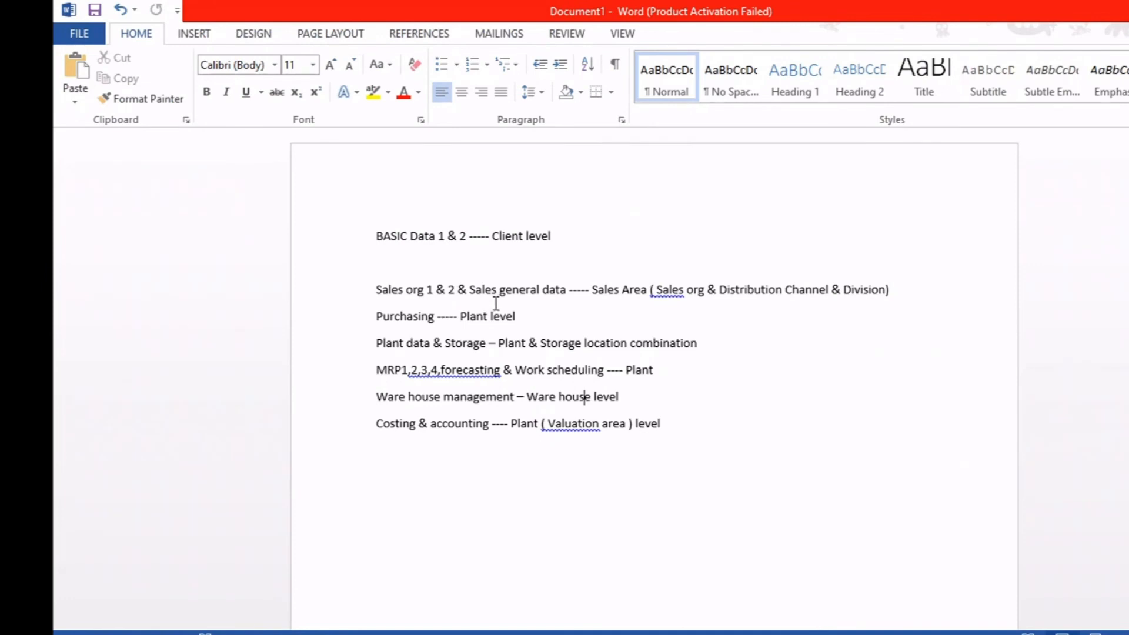
click(483, 289)
click(512, 238)
click(406, 317)
click(486, 396)
drag(382, 288, 678, 431)
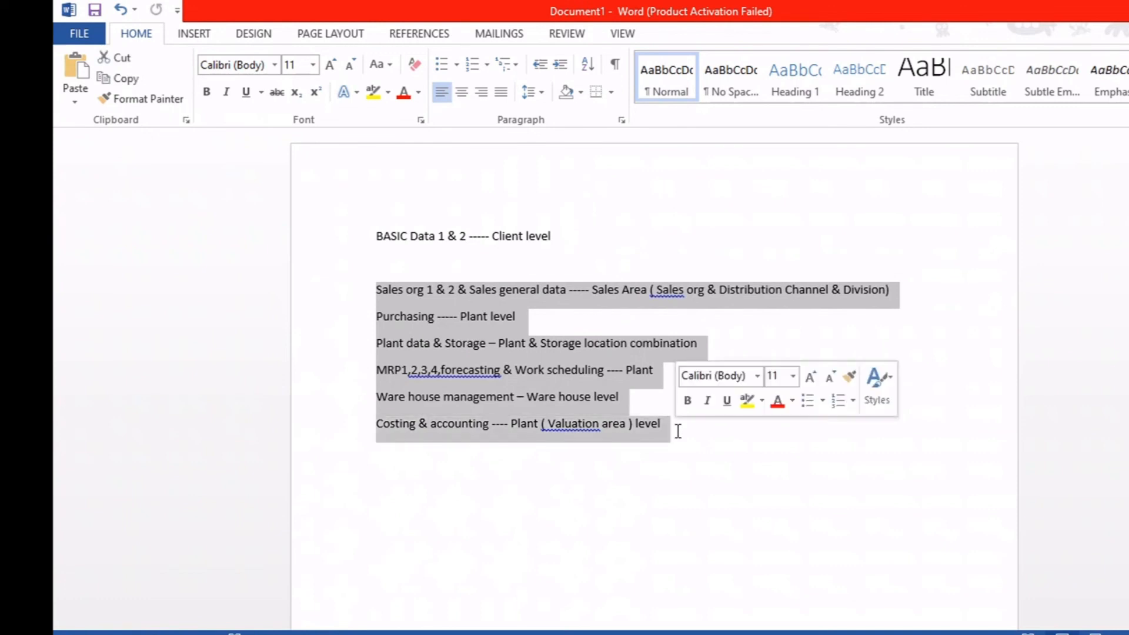
click(677, 430)
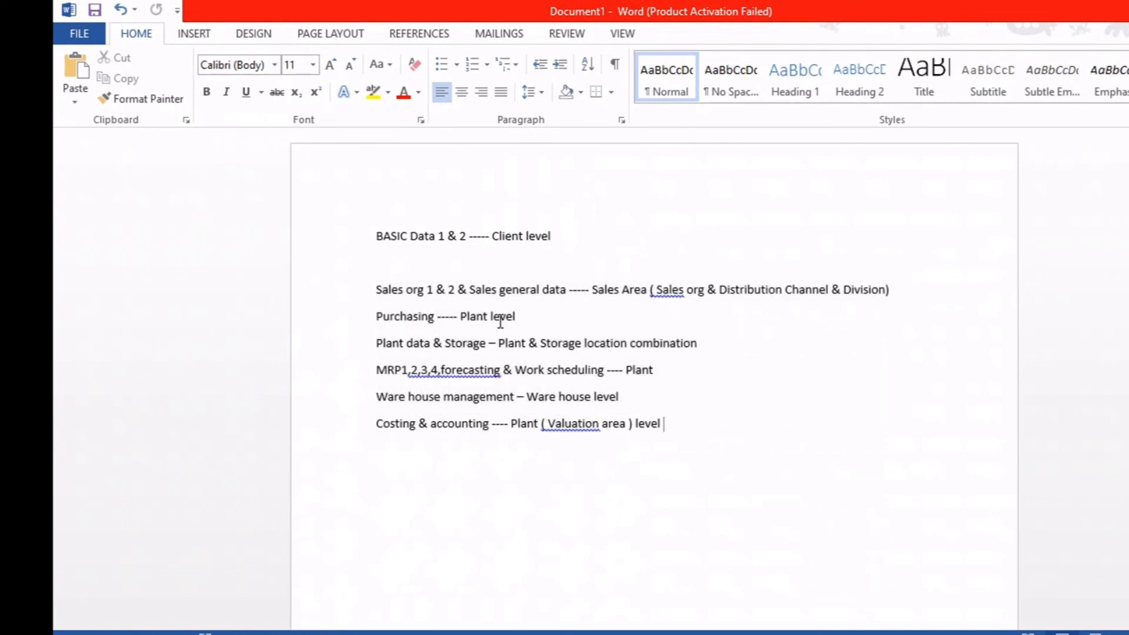
Append "- 1000 plant , 1100" to the Purchasing line of the notes
click(485, 313)
click(544, 316)
text(- 10000)
key(BackSpace)
text(plant , 1100)
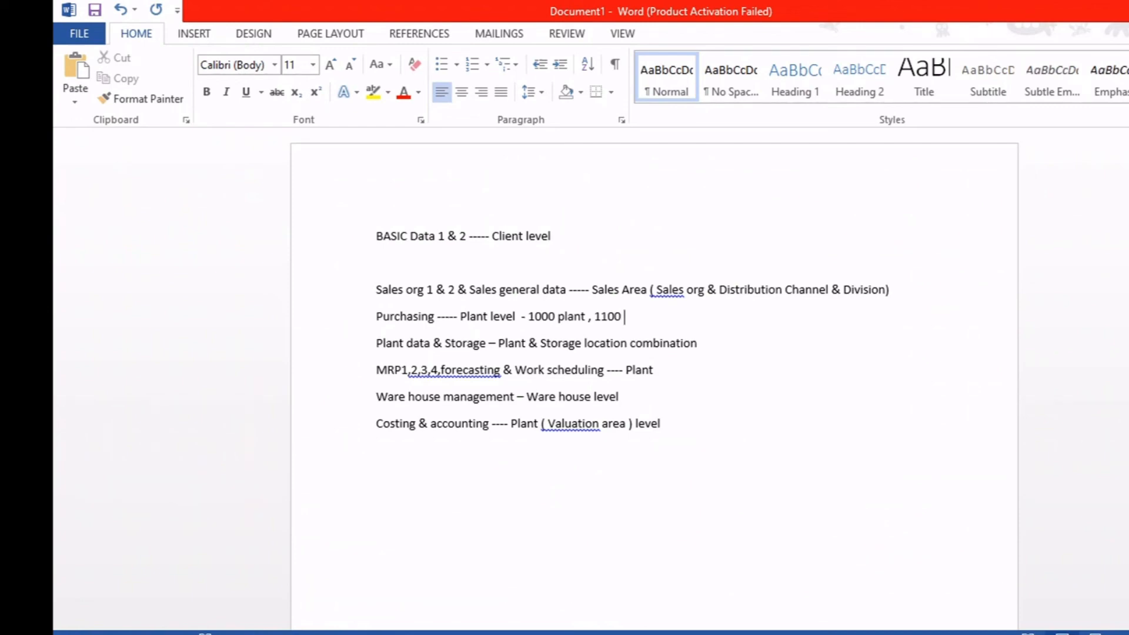
Append "-----" after "Client level" on the Basic Data line of the notes, and switch to the Skype call
click(557, 236)
text(-----)
key(alt+Tab)
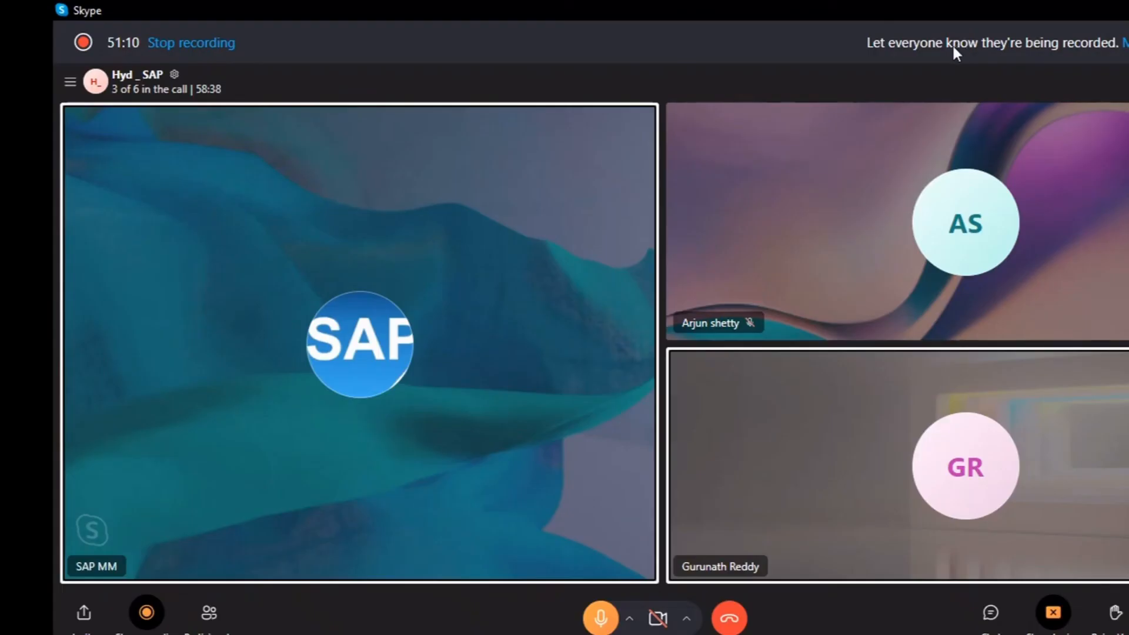